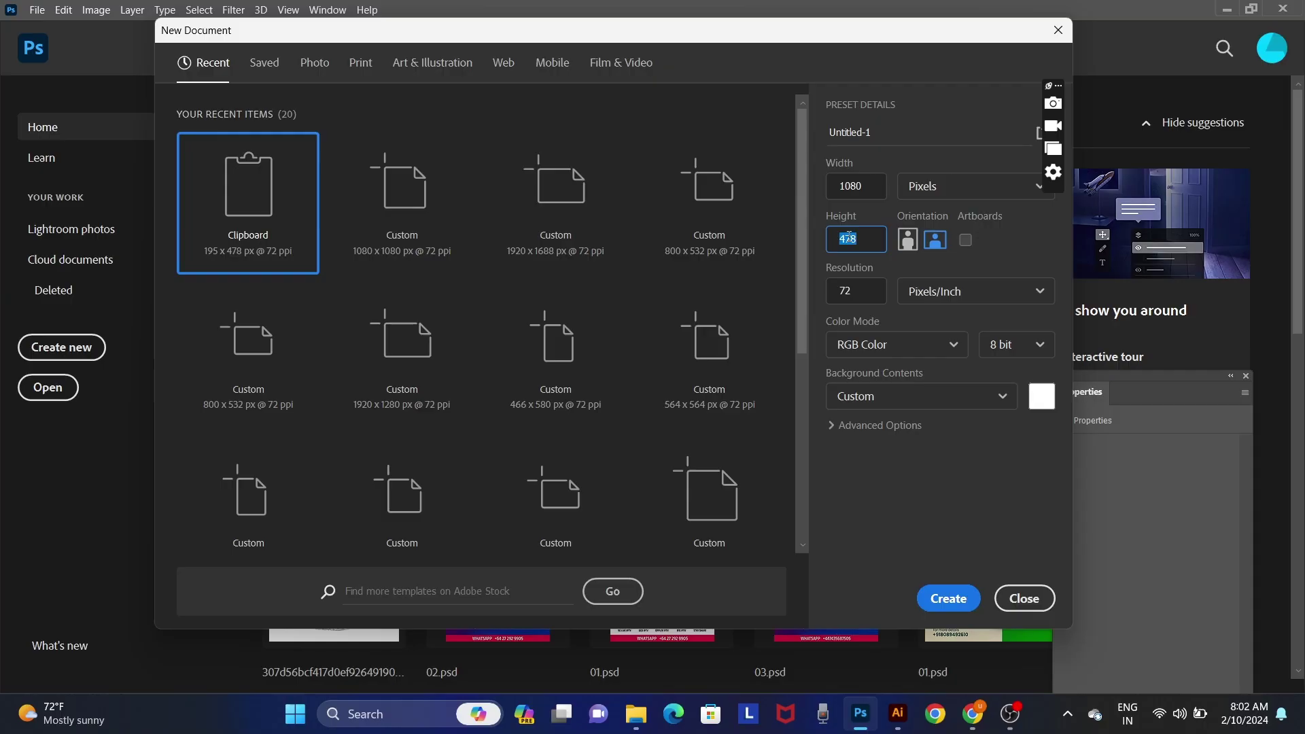
Step: Create the 1080×1080 px canvas, unlock its Background layer, switch screen mode, and open the can image
left_click(962, 601)
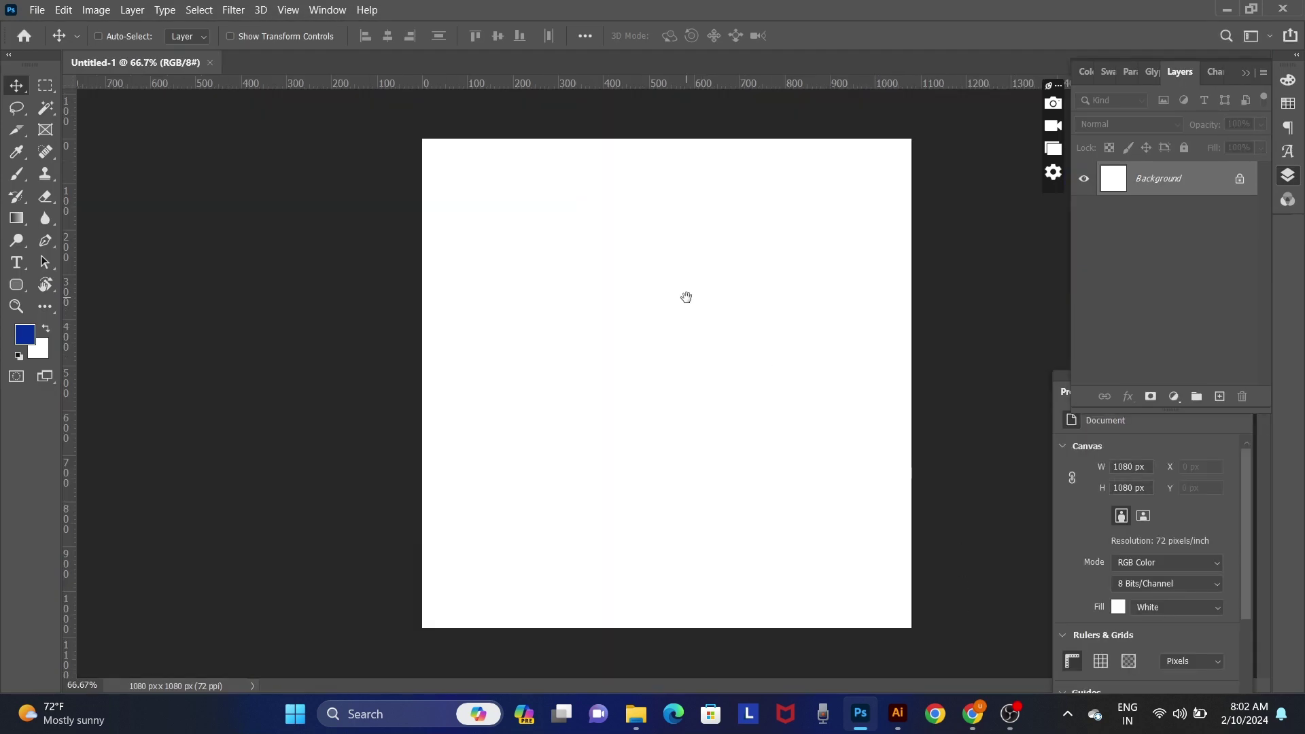
left_click(1252, 178)
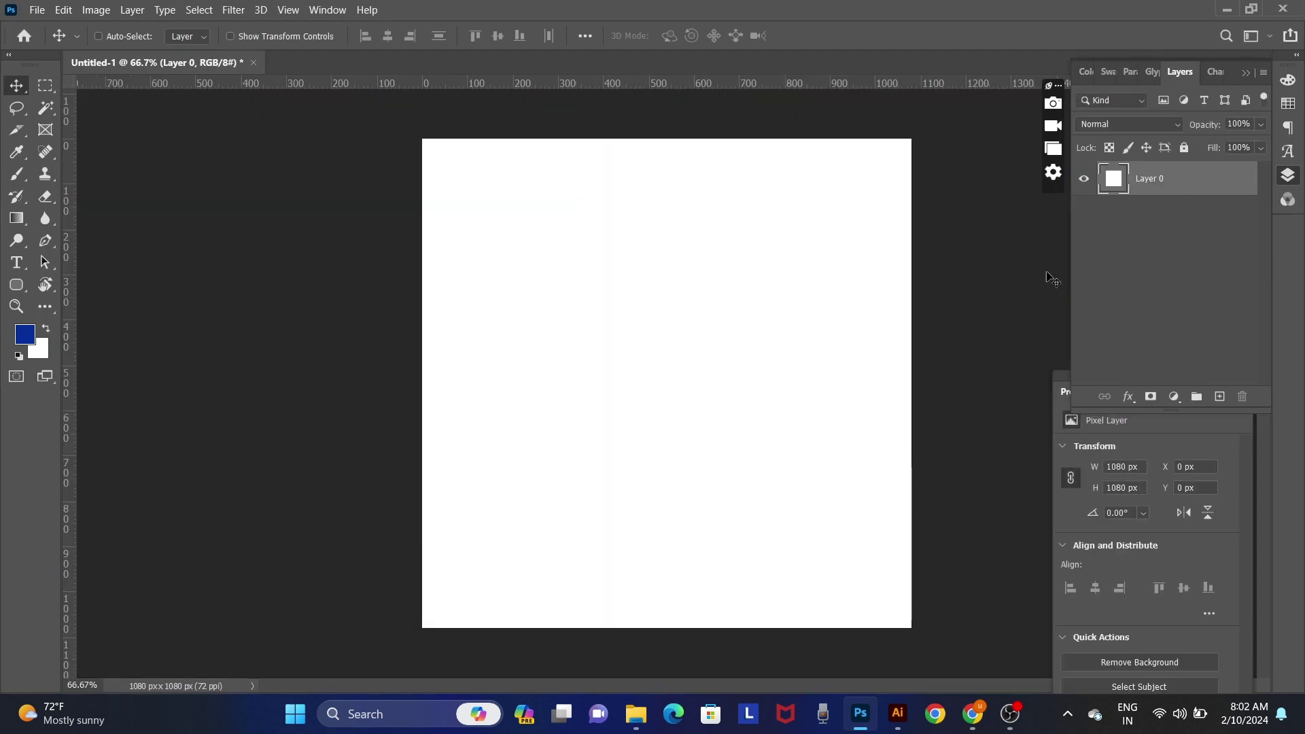
key("f")
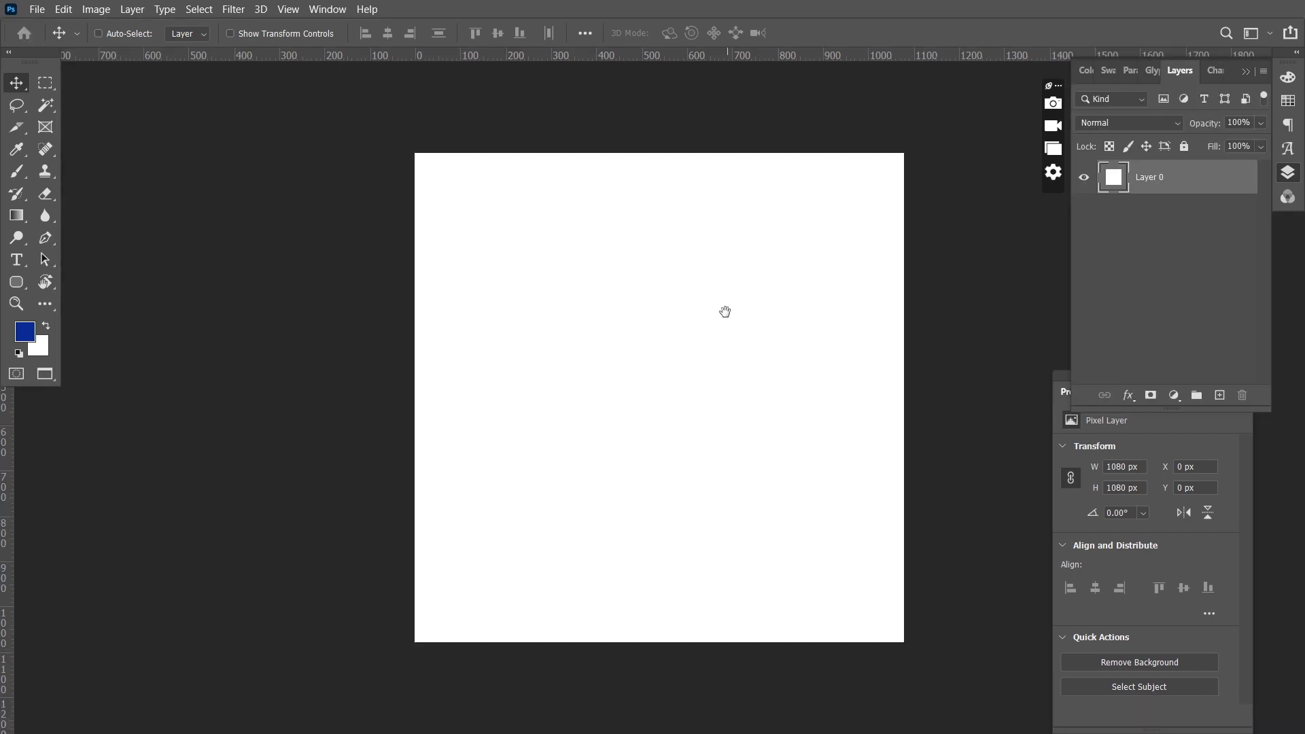
left_click_drag(722, 309, 633, 316)
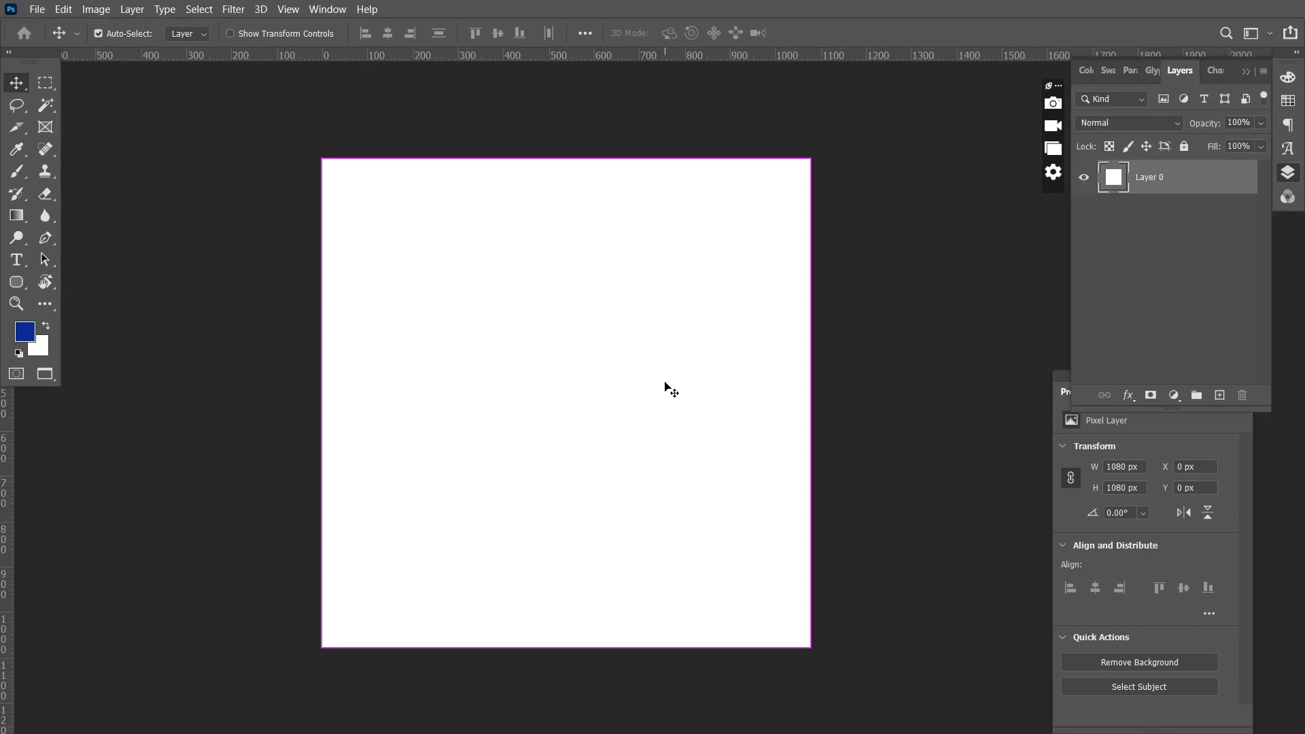
key("ctrl+o")
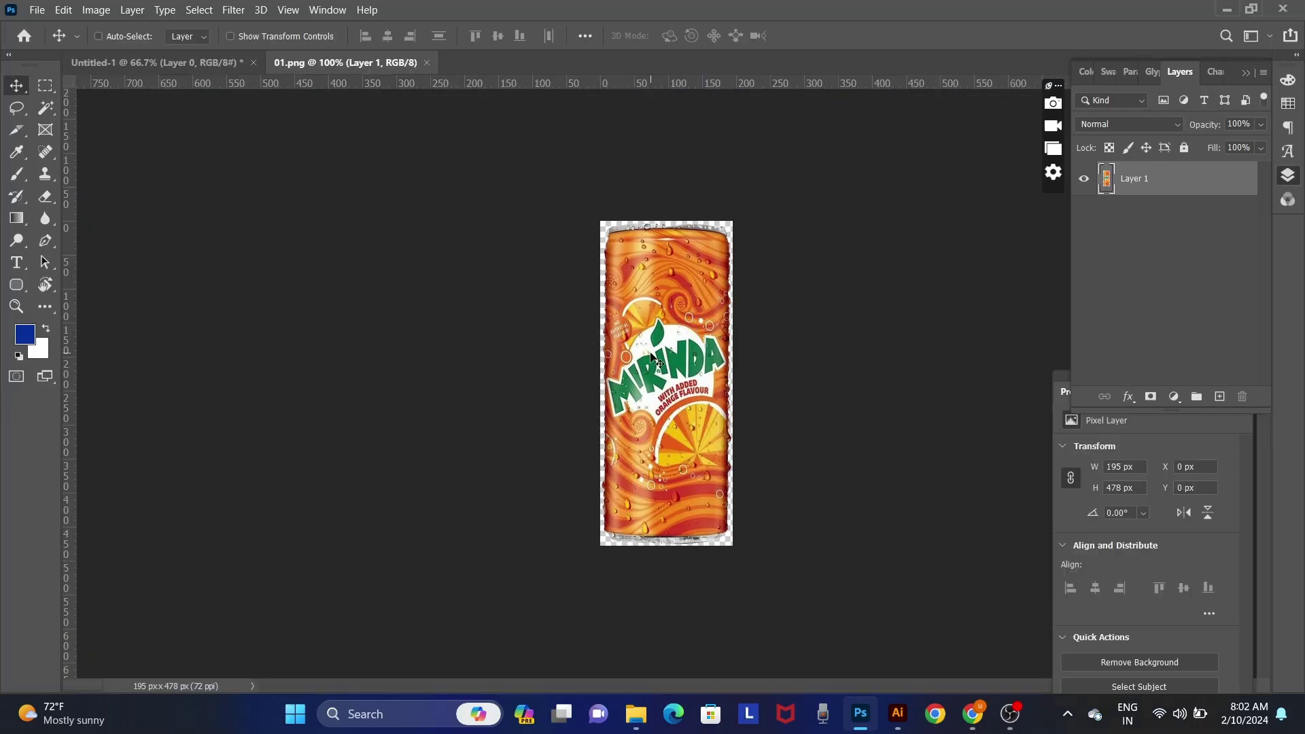
Step: Drag the Mirinda can into the square document, then move and scale it into position
mouse_move(685, 322)
left_mouse_down()
mouse_move(204, 67)
mouse_move(736, 283)
mouse_move(680, 391)
left_mouse_up()
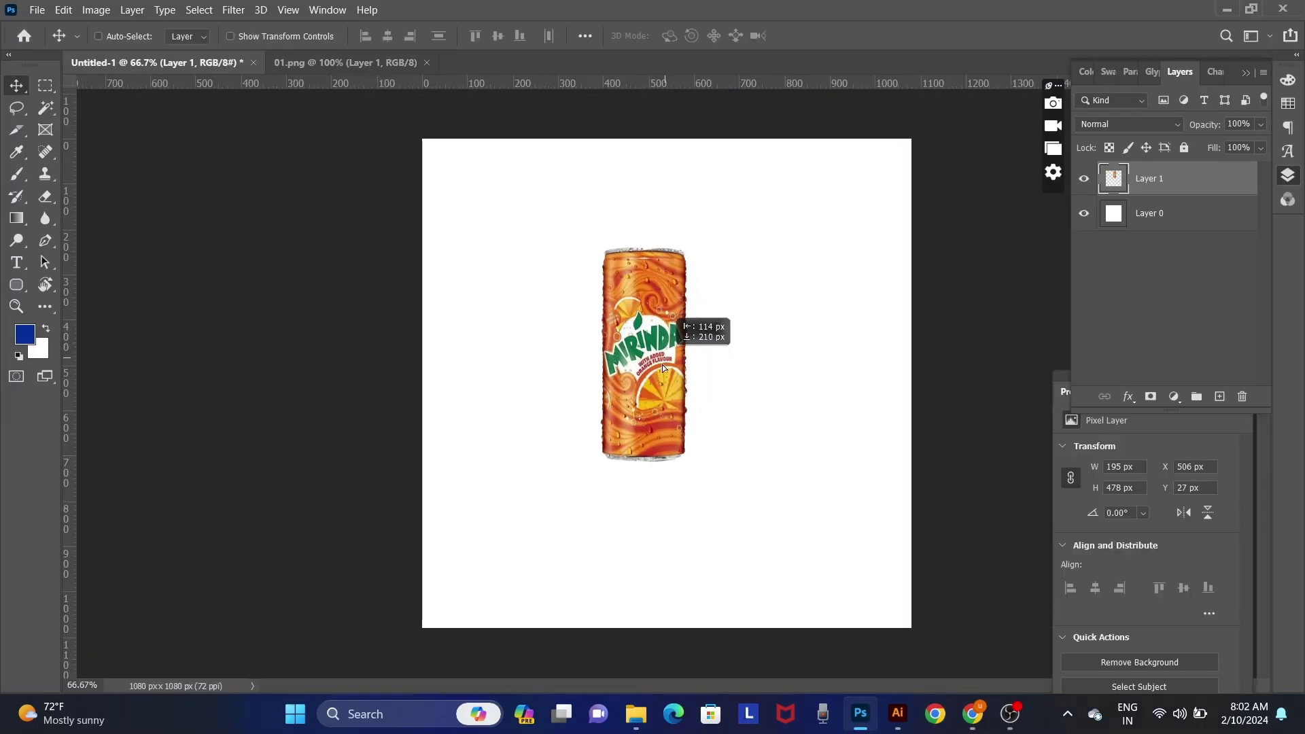
key("ctrl+t")
left_click_drag(685, 277, 690, 265)
left_click_drag(670, 317, 644, 367)
left_click_drag(674, 538, 659, 522)
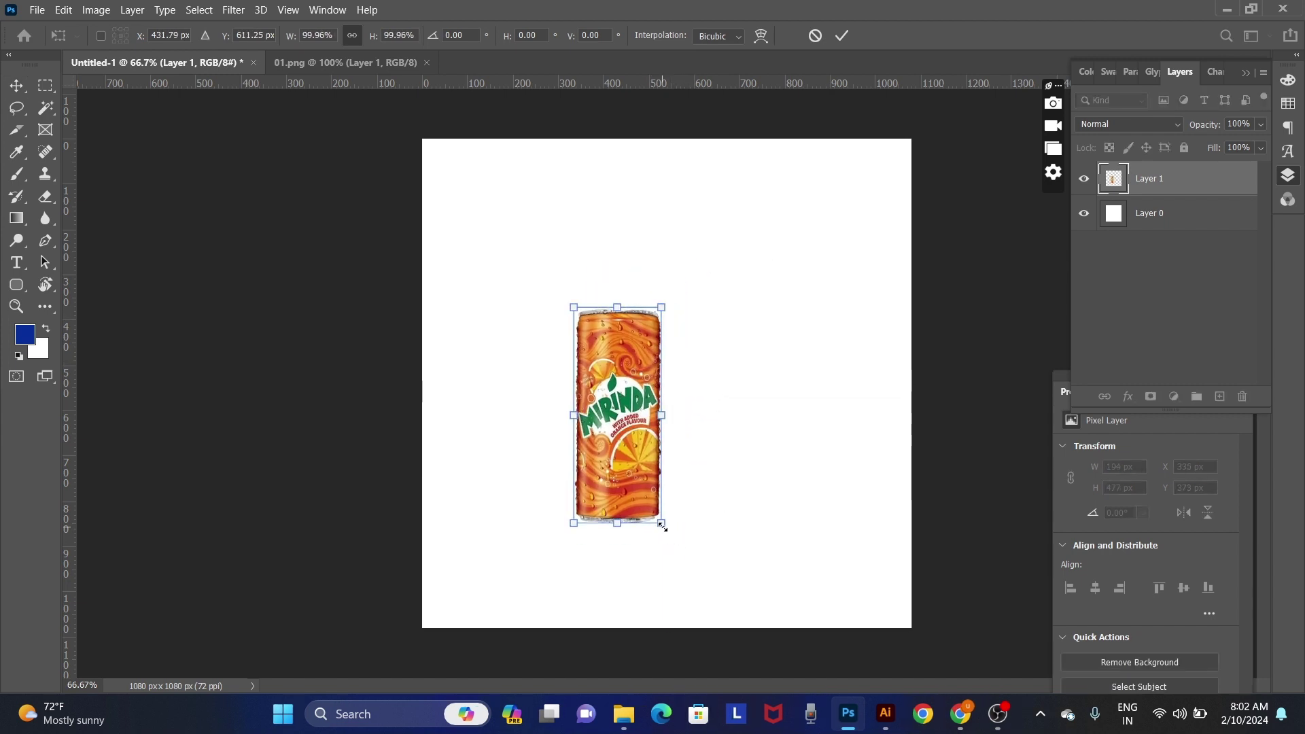
key("Return")
Step: Raise the can's saturation to +21 with Hue/Saturation
key("ctrl+u")
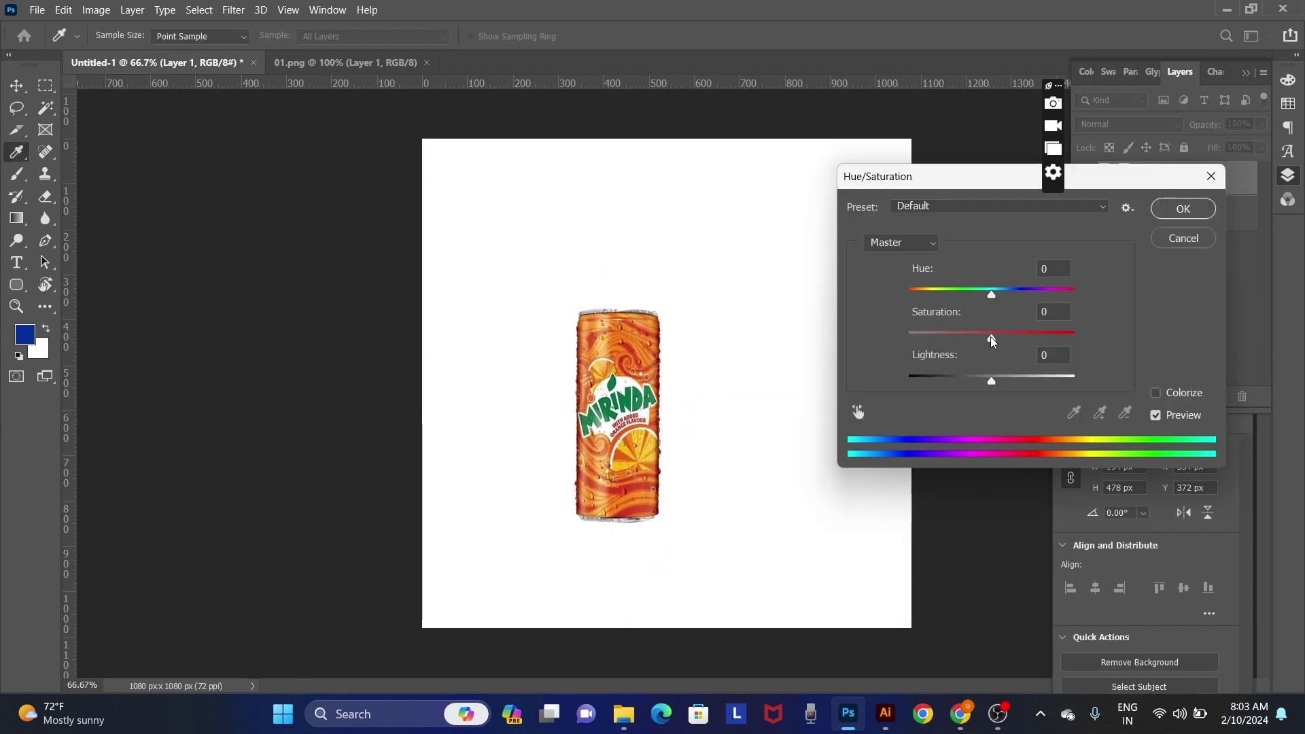
left_click_drag(992, 340, 1008, 345)
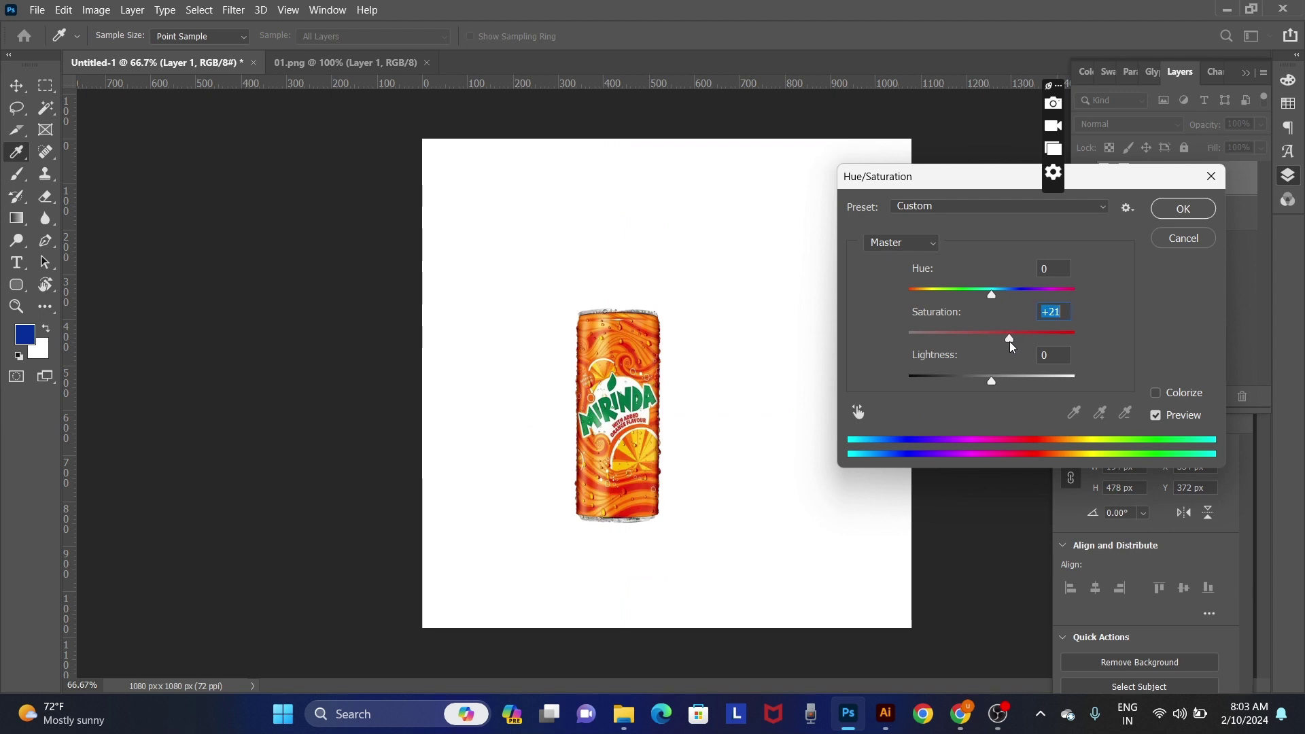
key("Return")
Step: Fill a new layer above the background with a light orange sampled from the can
left_click(804, 320, "ctrl")
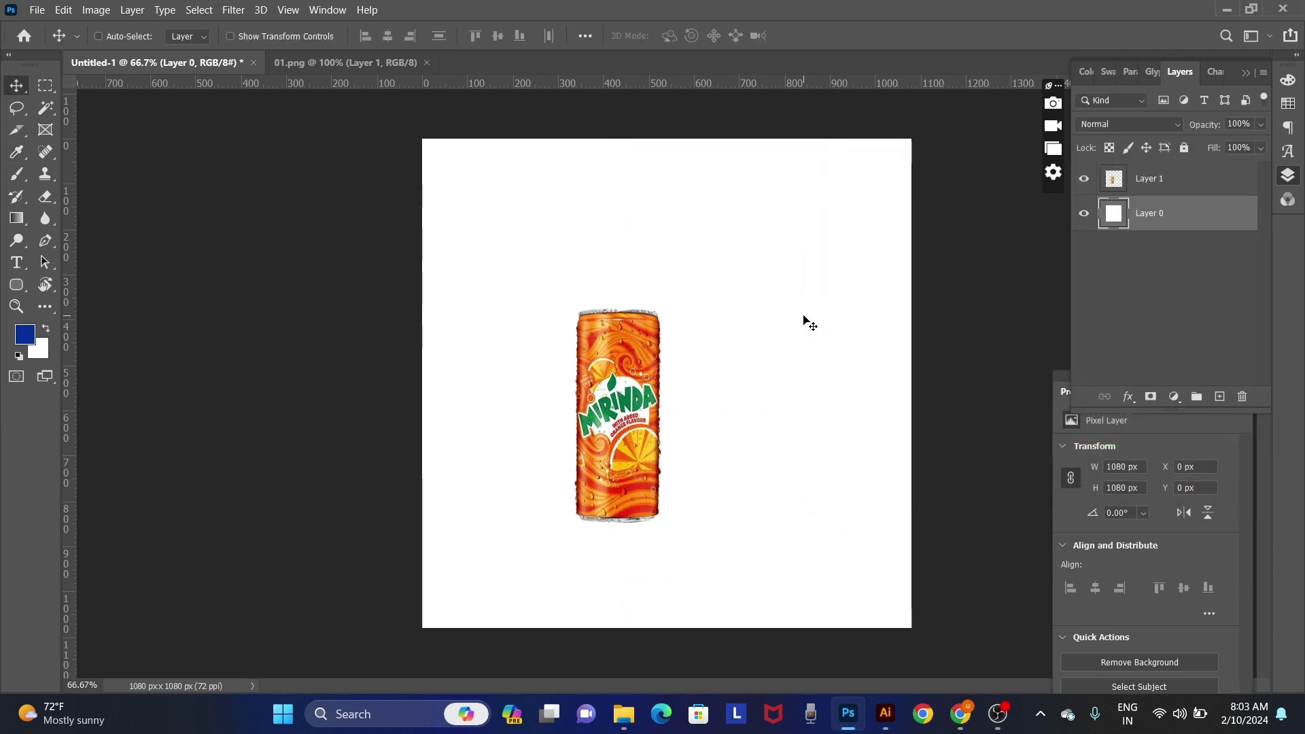
key("ctrl+shift+n")
key("Return")
key("i")
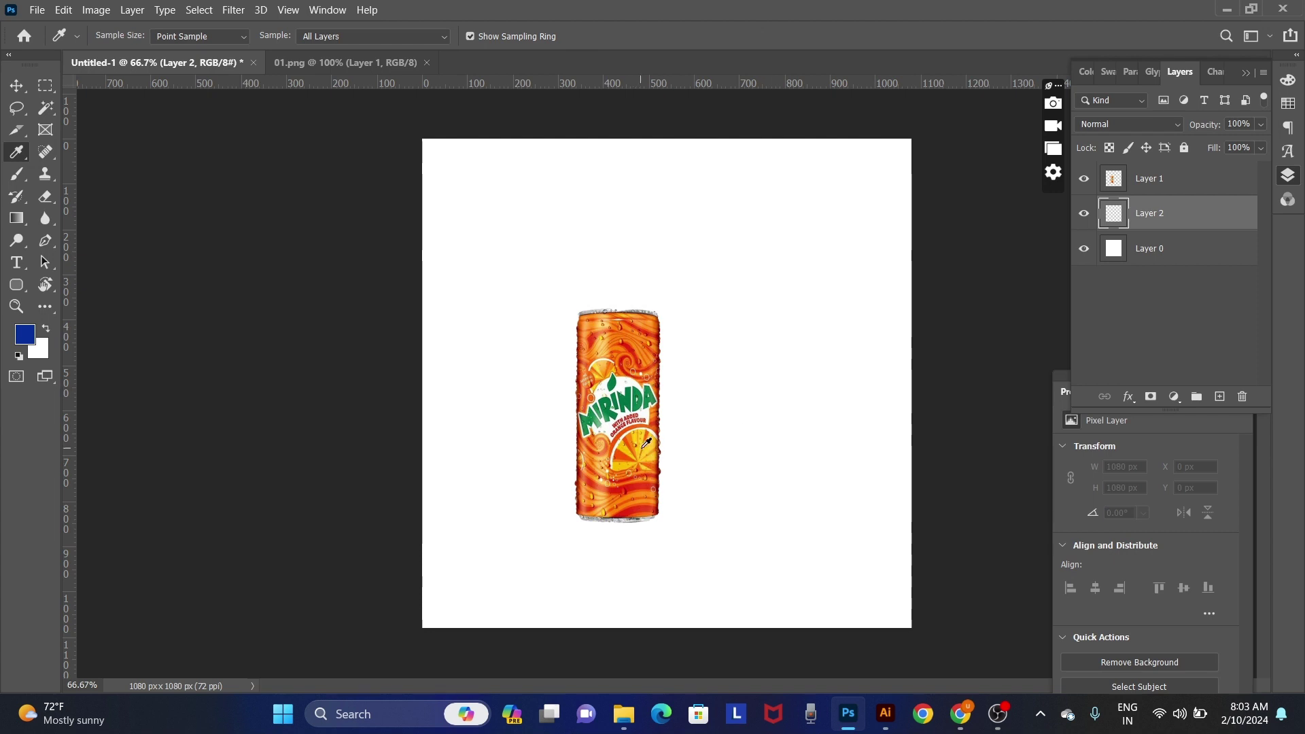
left_click(652, 444)
key("alt+BackSpace")
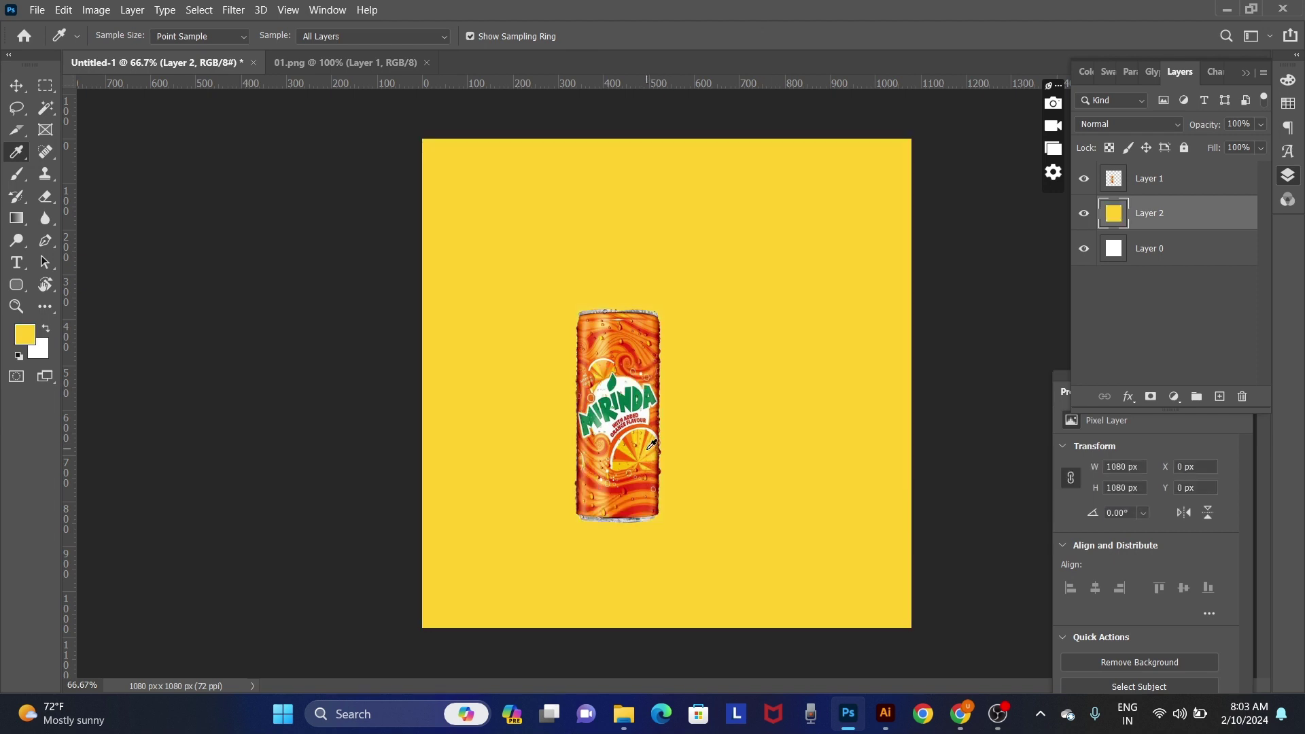
left_click(590, 324)
key("alt+BackSpace")
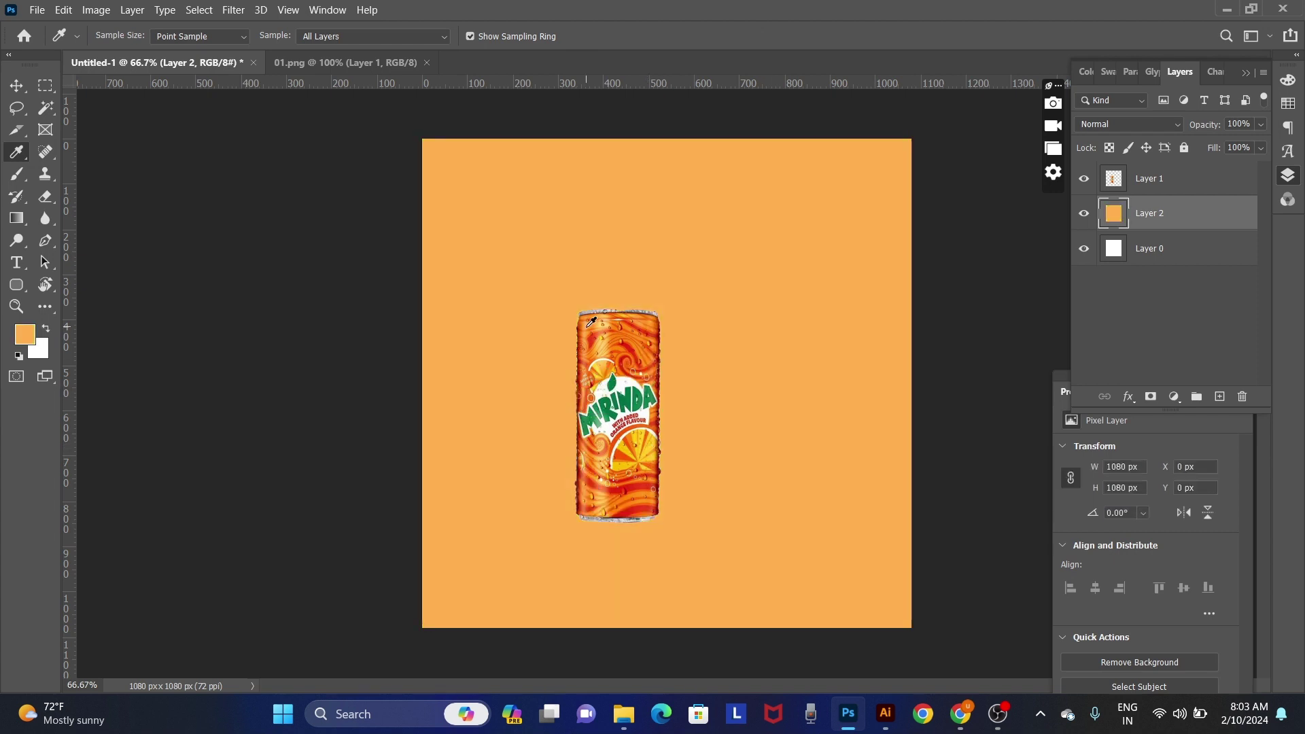
left_click(960, 713)
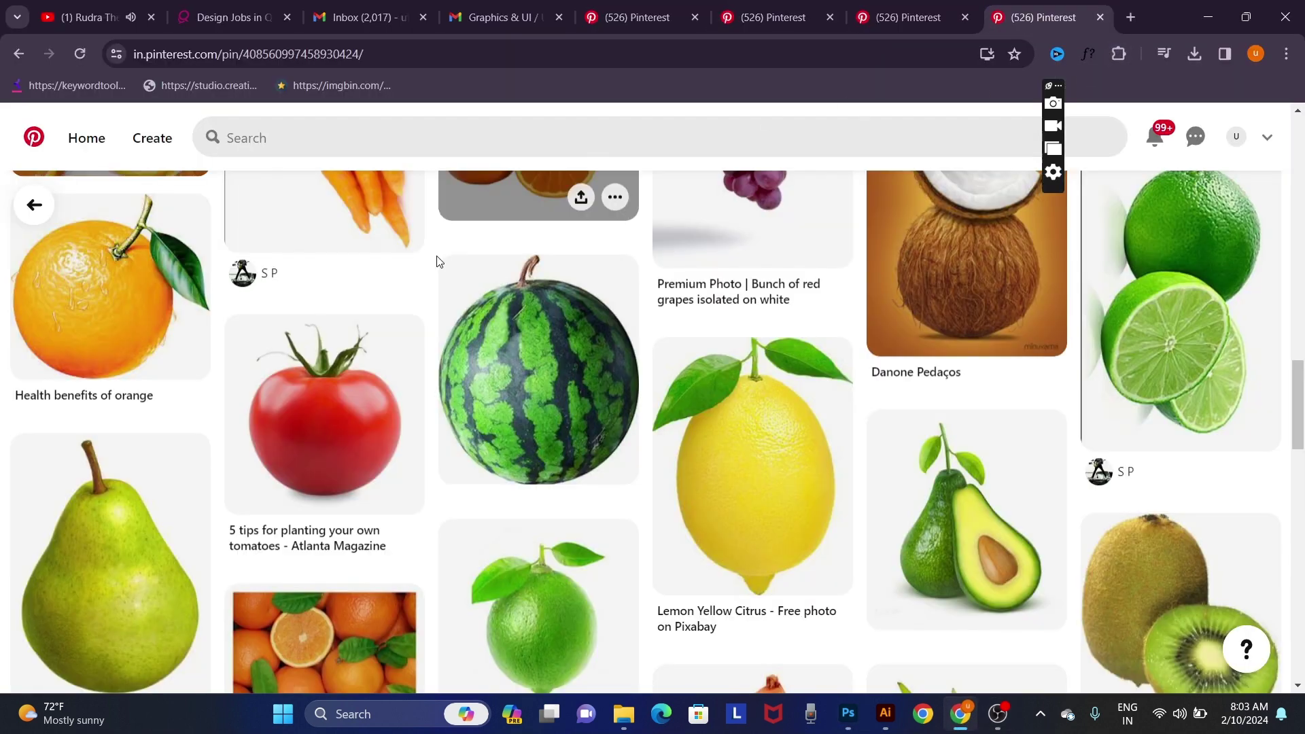
Step: Search Pinterest for 'orange color'
scroll(437, 261, "up", 5)
left_click(368, 139)
type("oran")
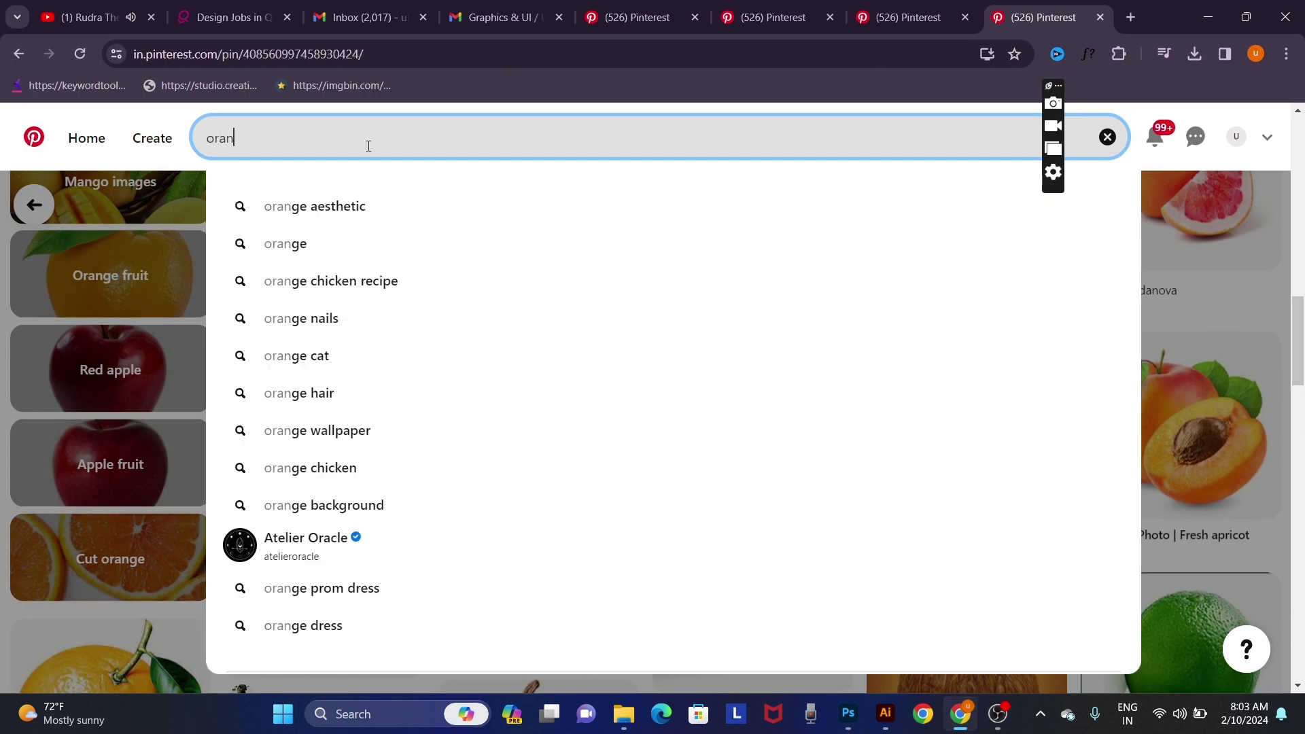
type("ge color")
key("Return")
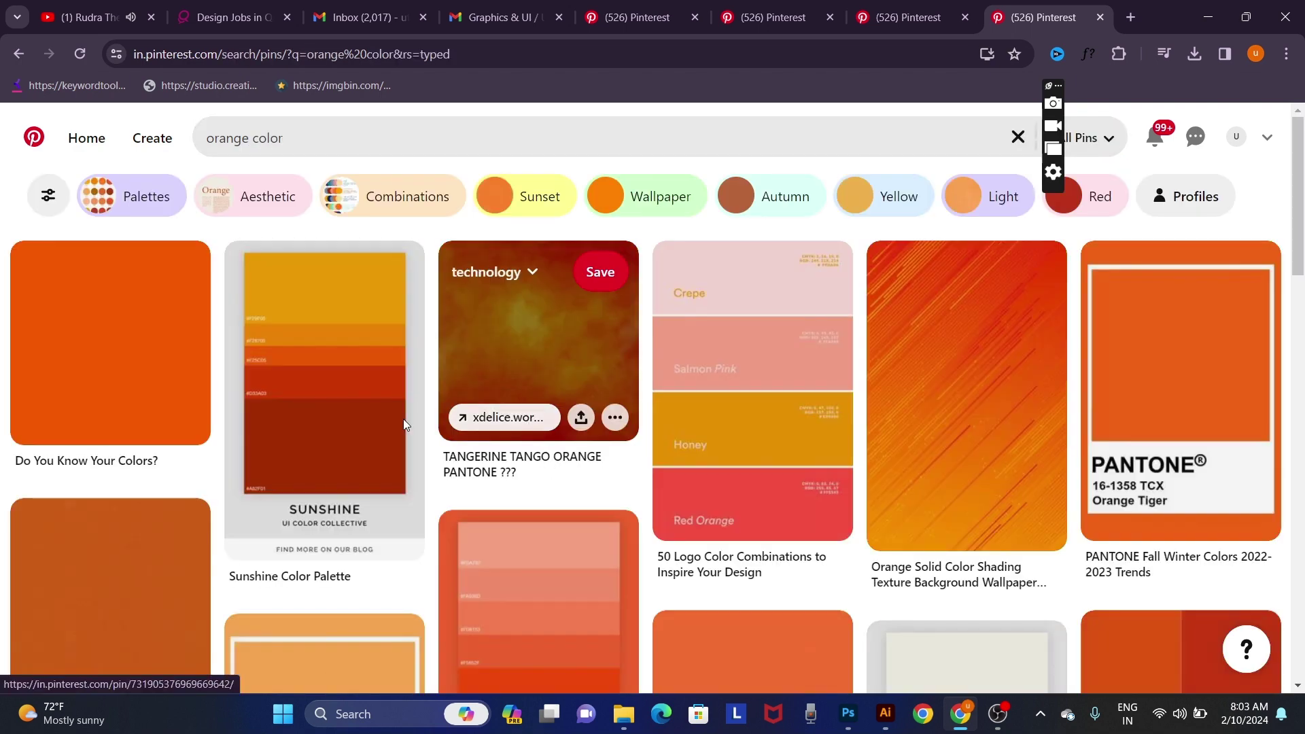
Step: Copy the Sunshine palette image and paste it into the Photoshop ad as a new layer
right_click(338, 344)
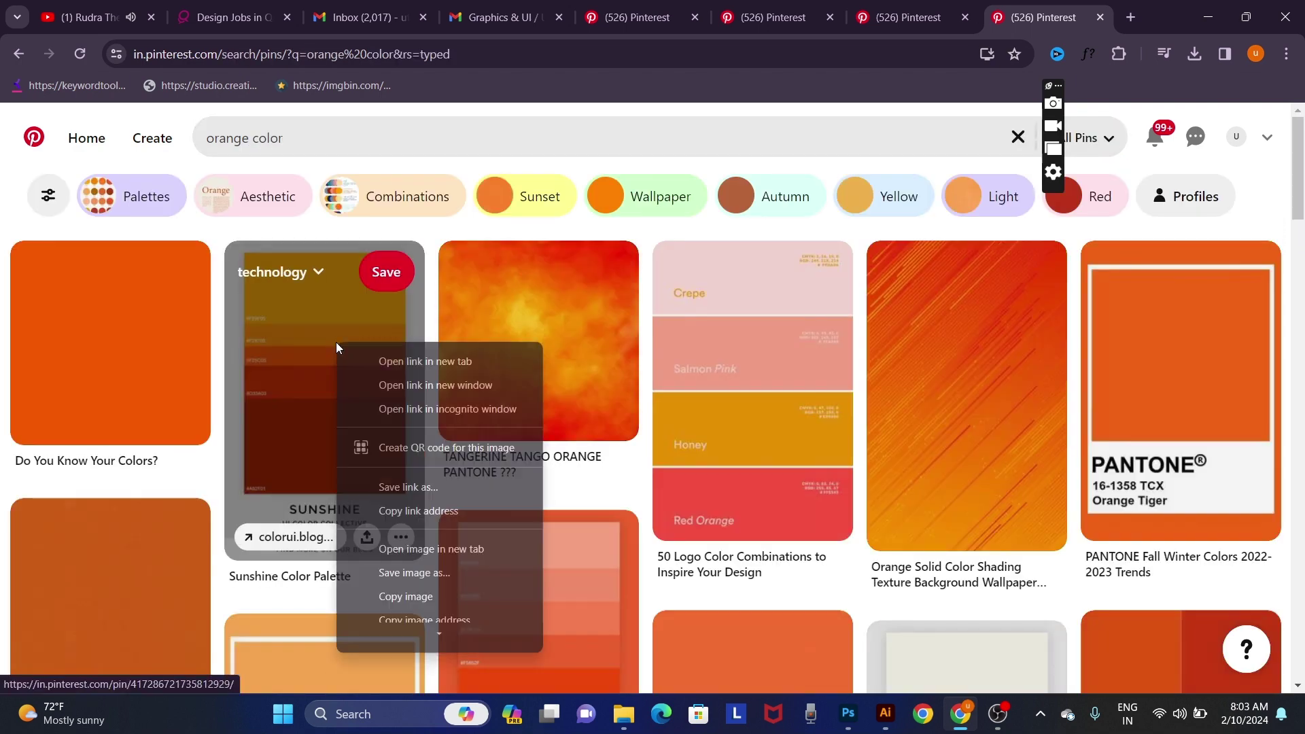
left_click(419, 588)
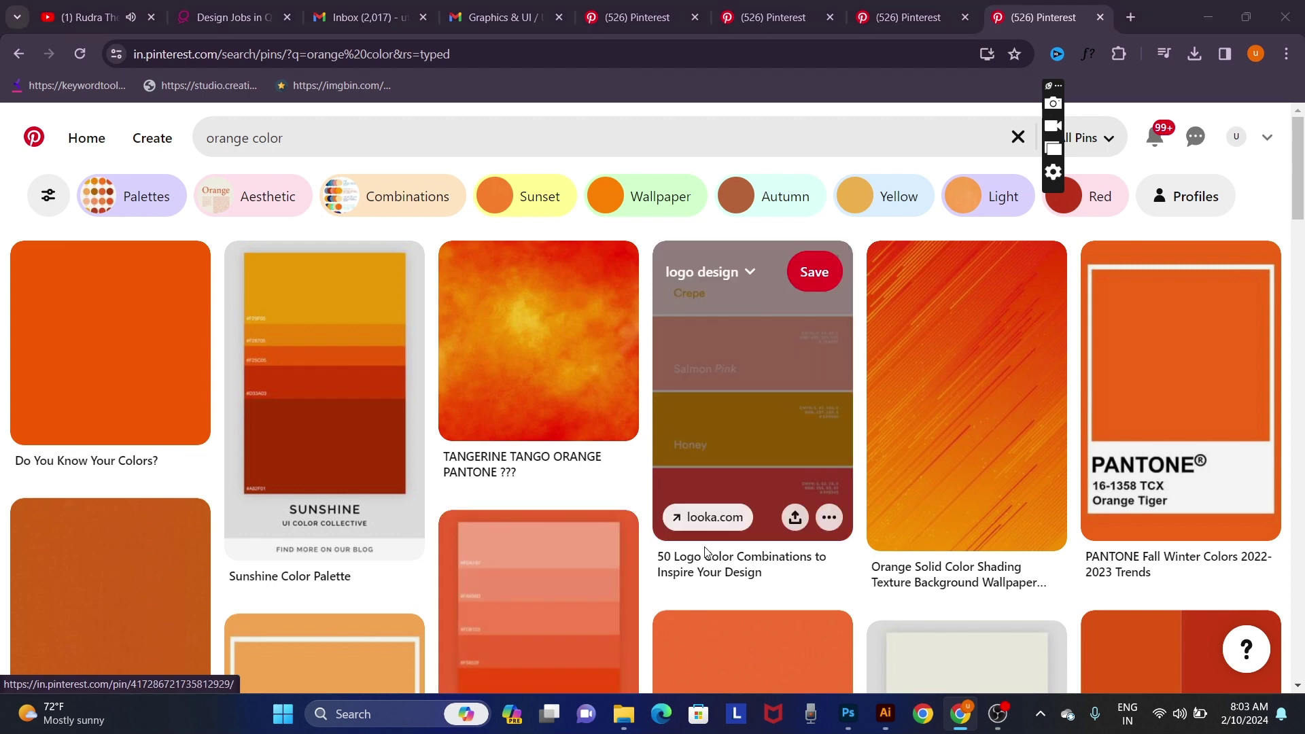
key("alt+Tab")
key("v")
key("ctrl+v")
Step: Place the palette right of the can and refill the background with its dark orange
left_click_drag(766, 349, 851, 413)
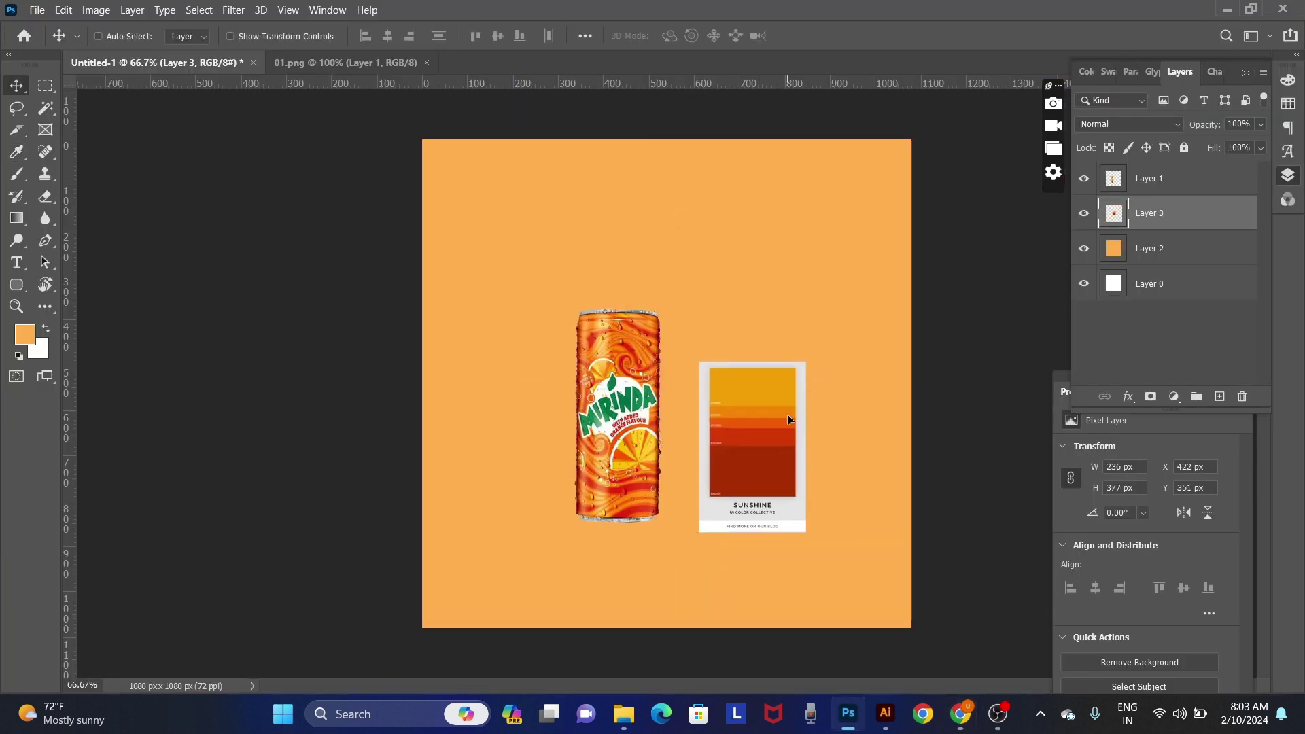
left_click(819, 291)
key("i")
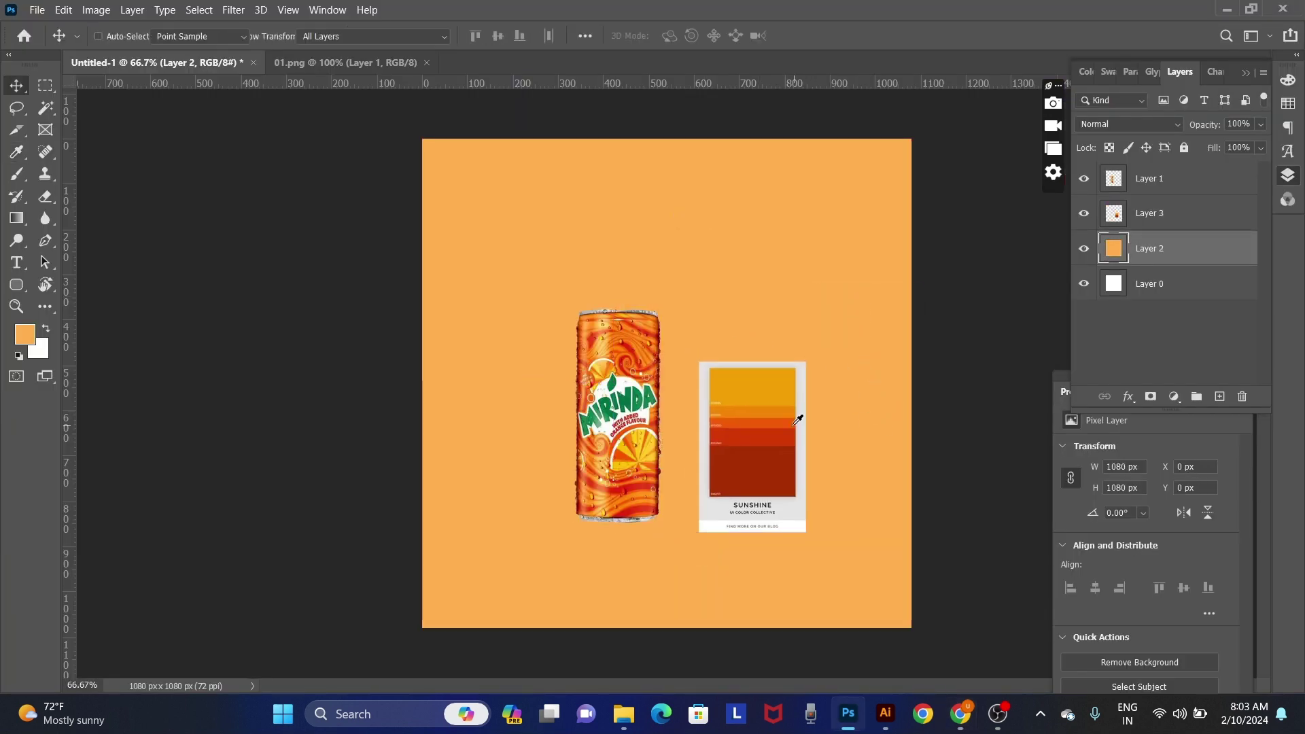
left_click(783, 420)
key("alt+BackSpace")
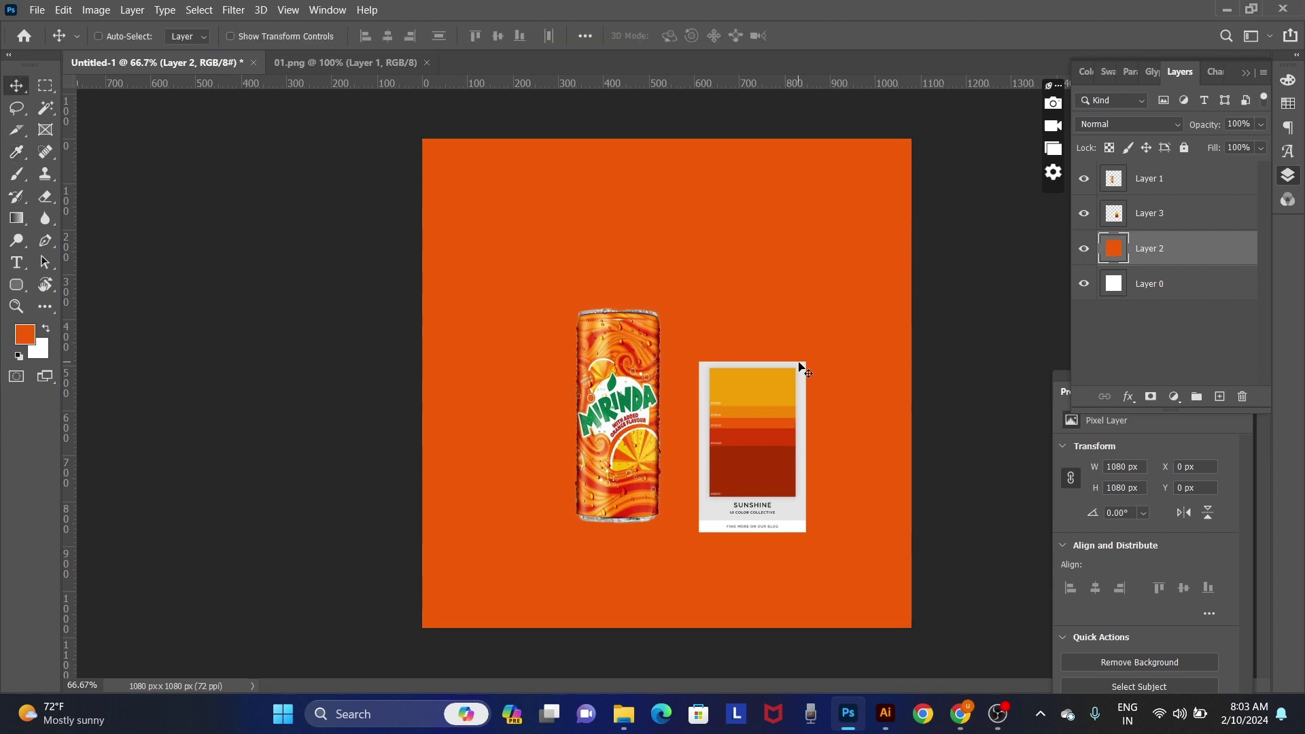
Step: On a new layer, paint soft light-orange glows with a large 700–900 px brush
key("ctrl+shift+n")
key("Return")
key("b")
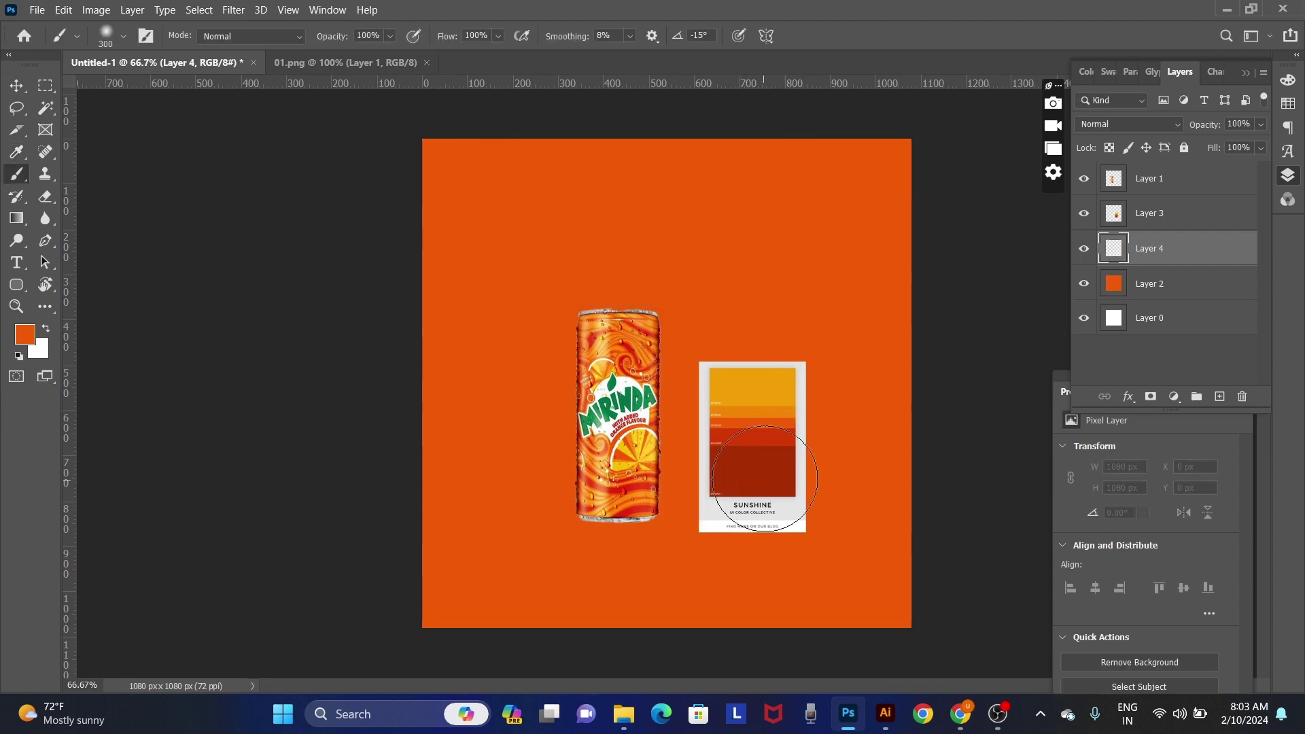
key("bracketright")
key("bracketright")
key("bracketright")
left_click(780, 405, "alt")
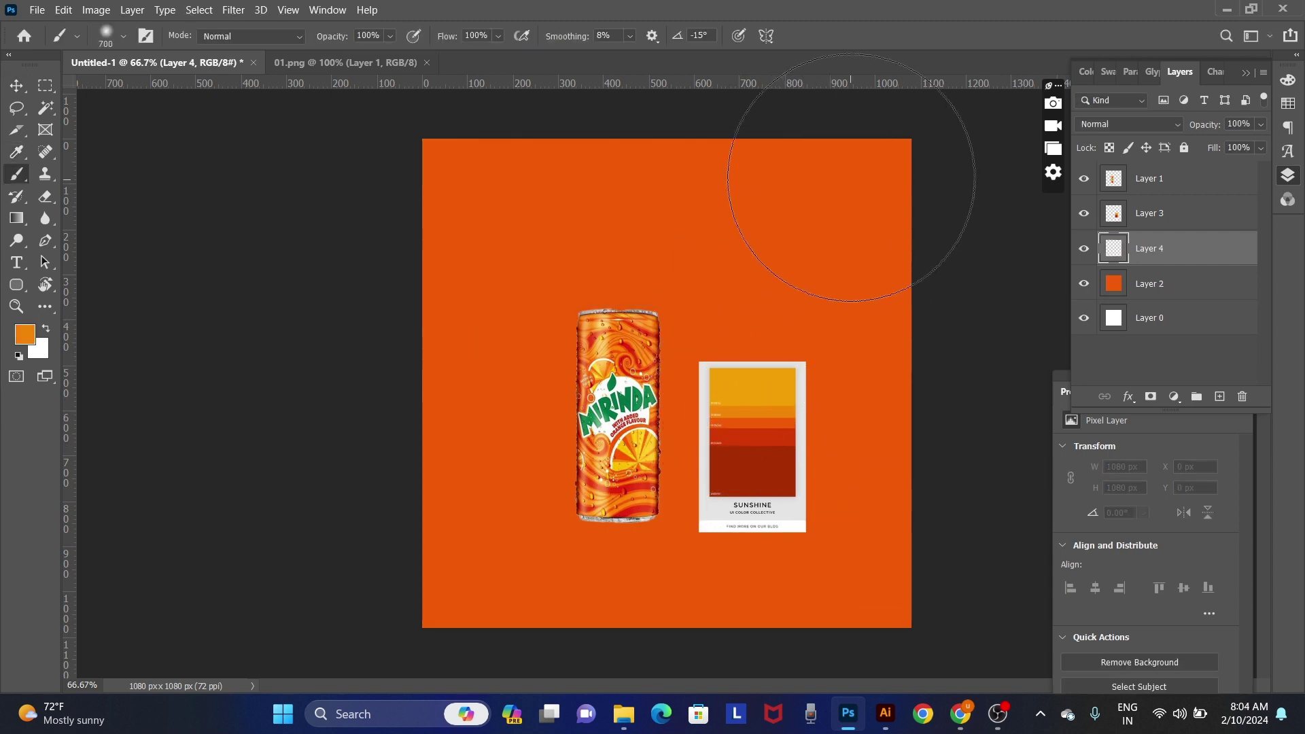
key("bracketright")
left_click(852, 207)
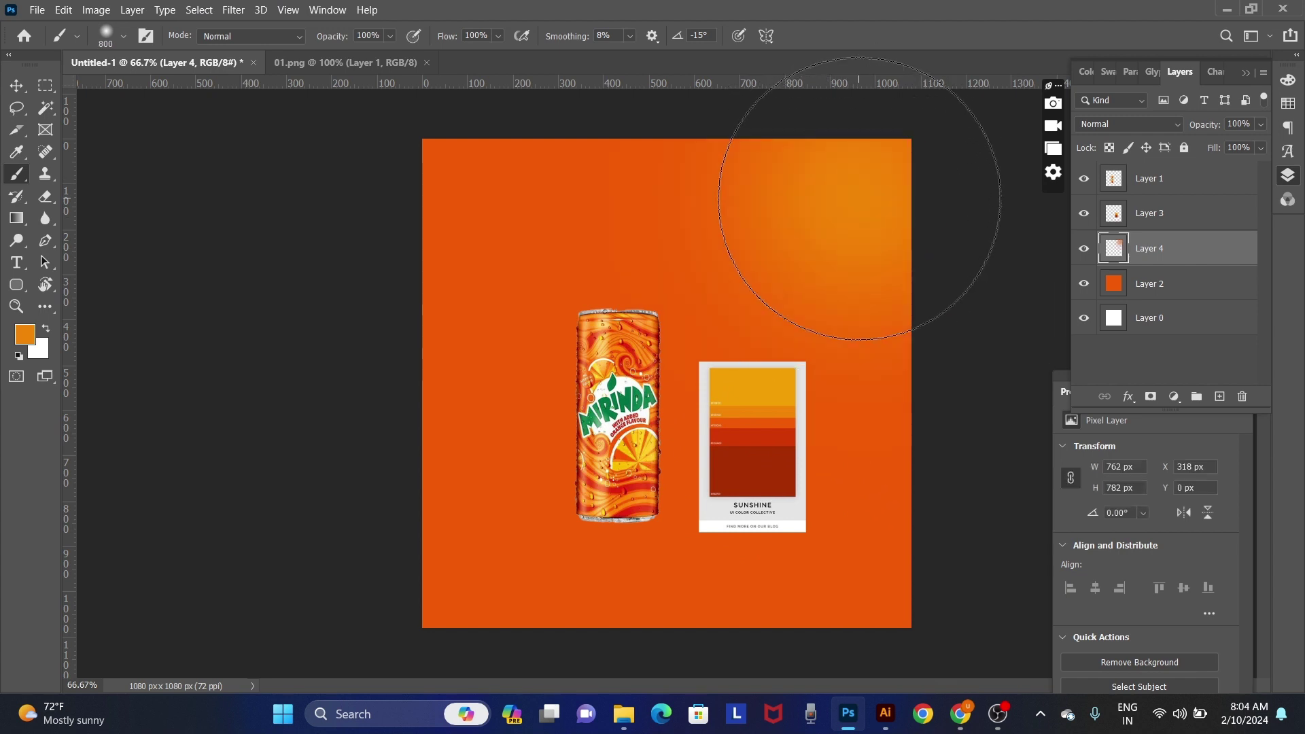
key("bracketright")
left_click(797, 263)
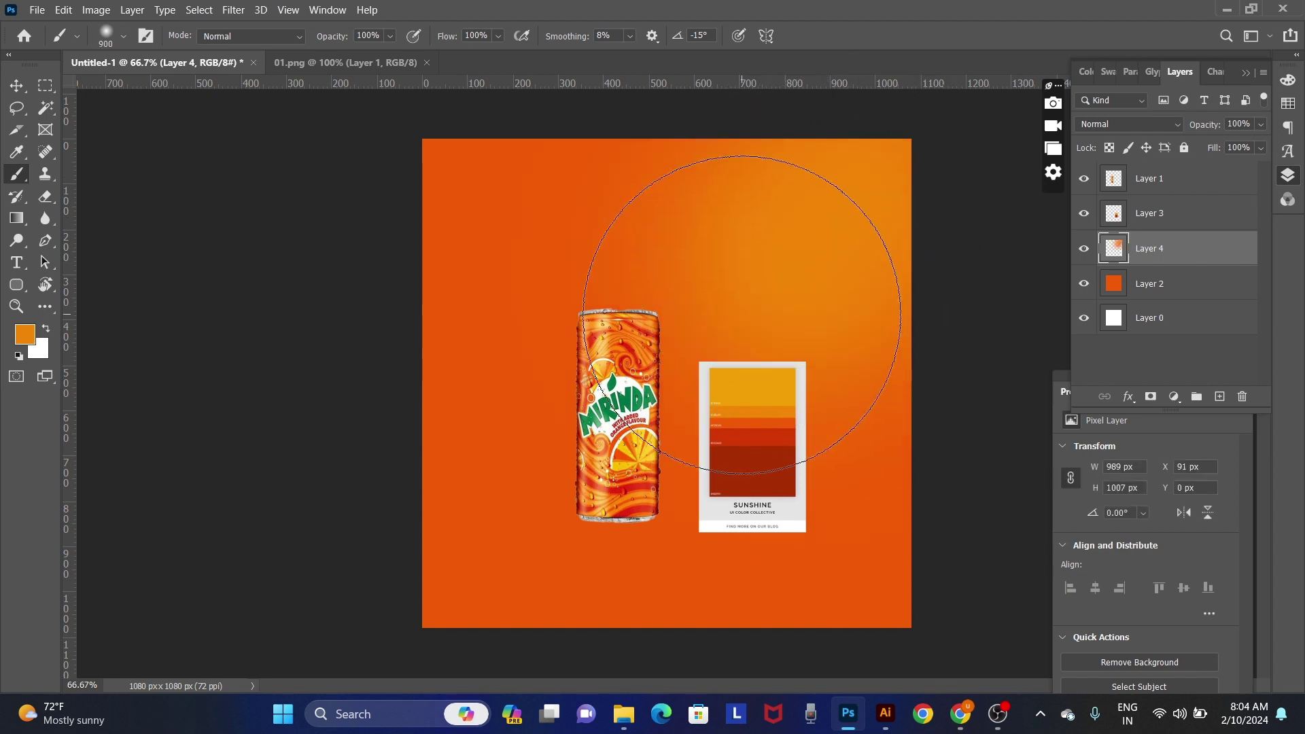
key("ctrl+z")
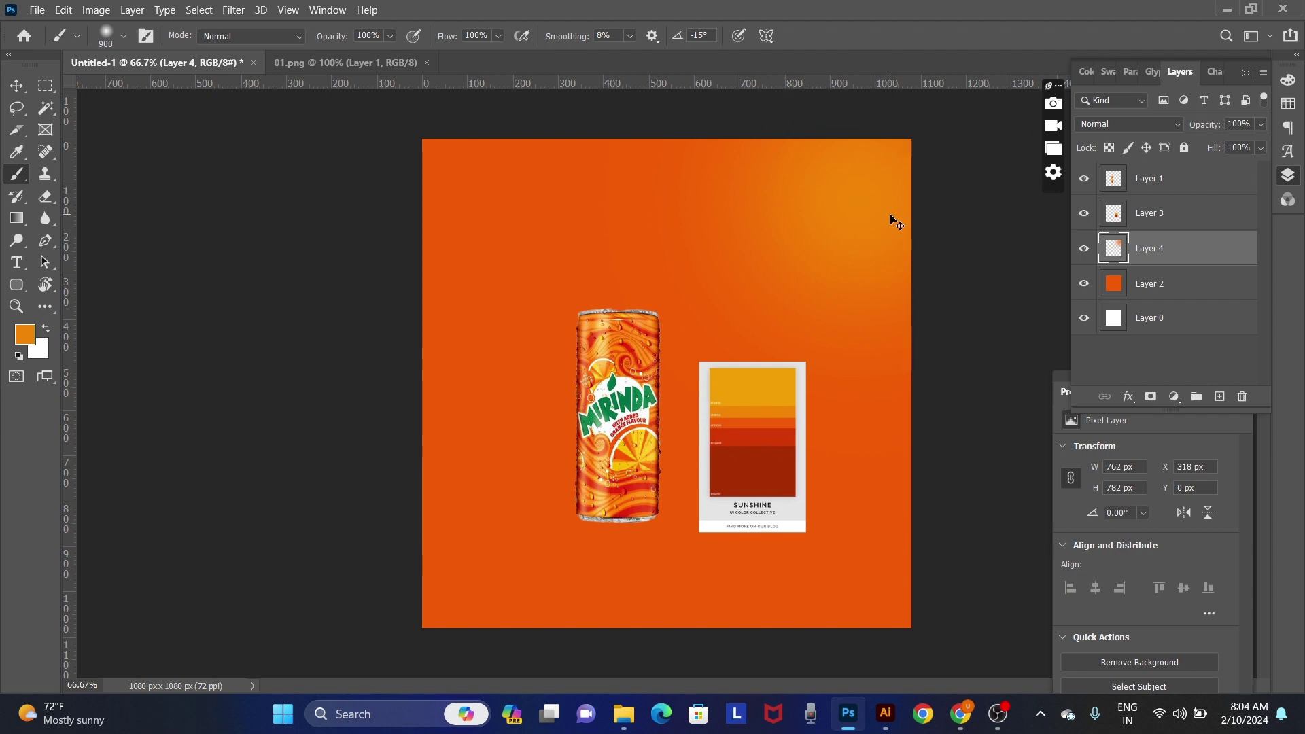
left_click(782, 235)
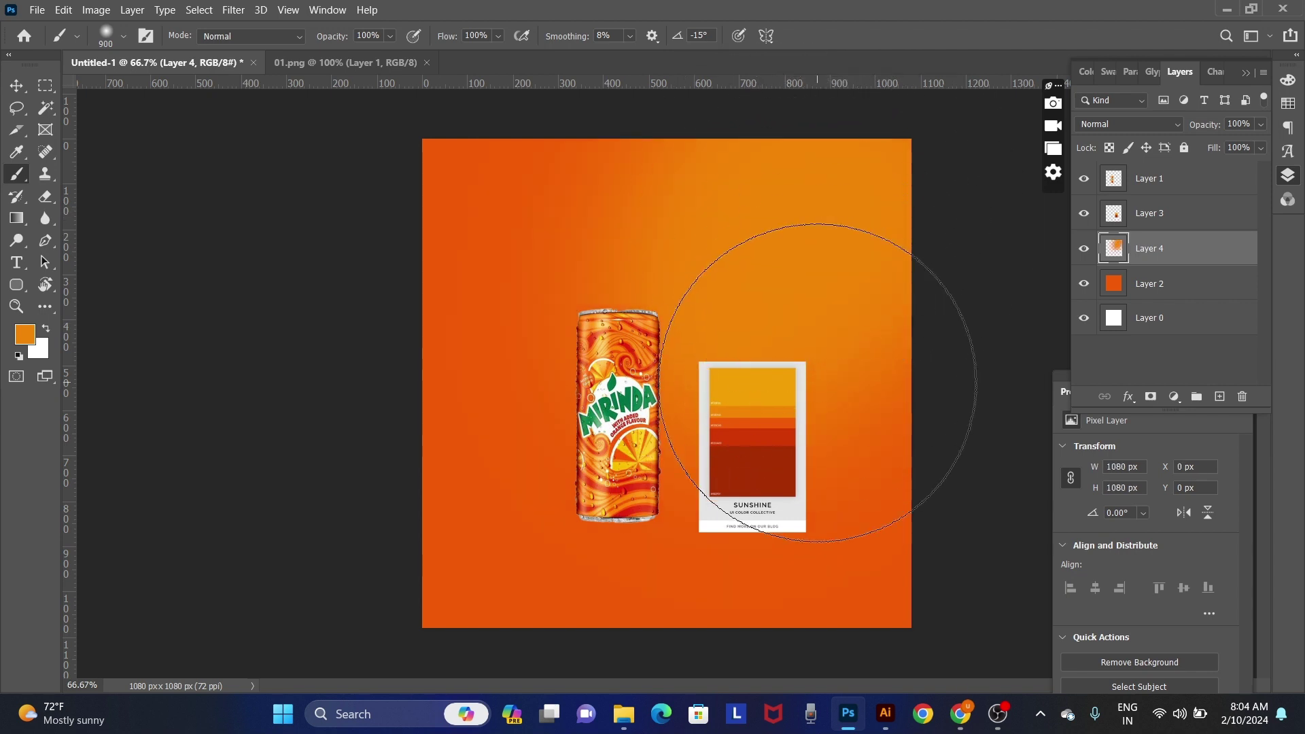
left_click(818, 383)
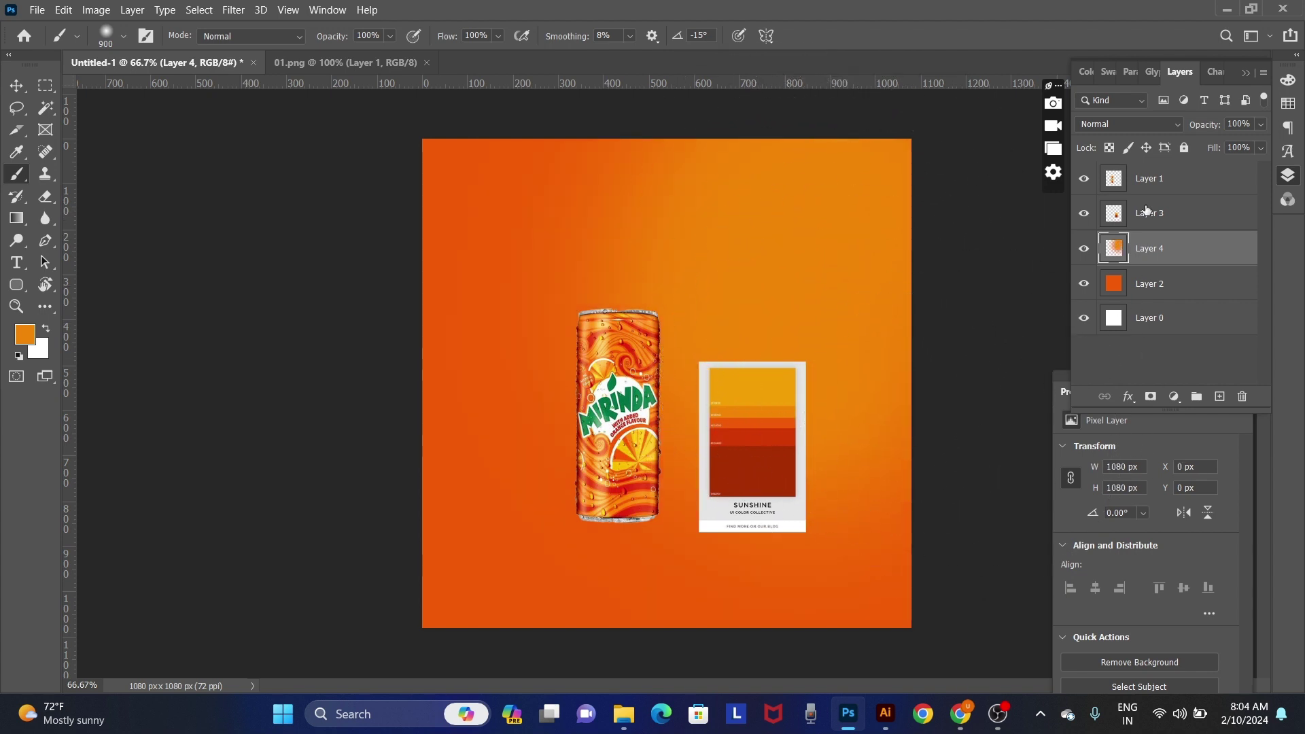
Step: Set the glow layer to Screen blending and hide the swatch card layer
left_click(1128, 124)
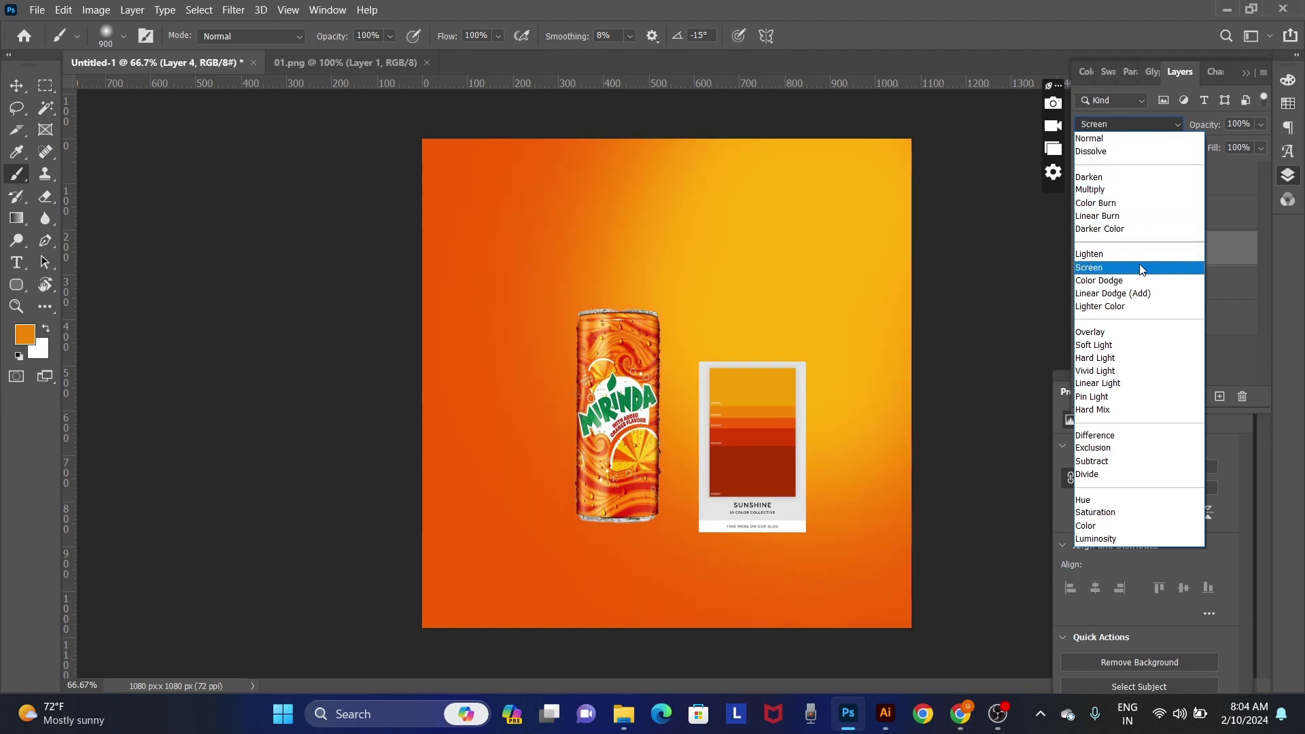
left_click(1141, 268)
left_click(17, 86)
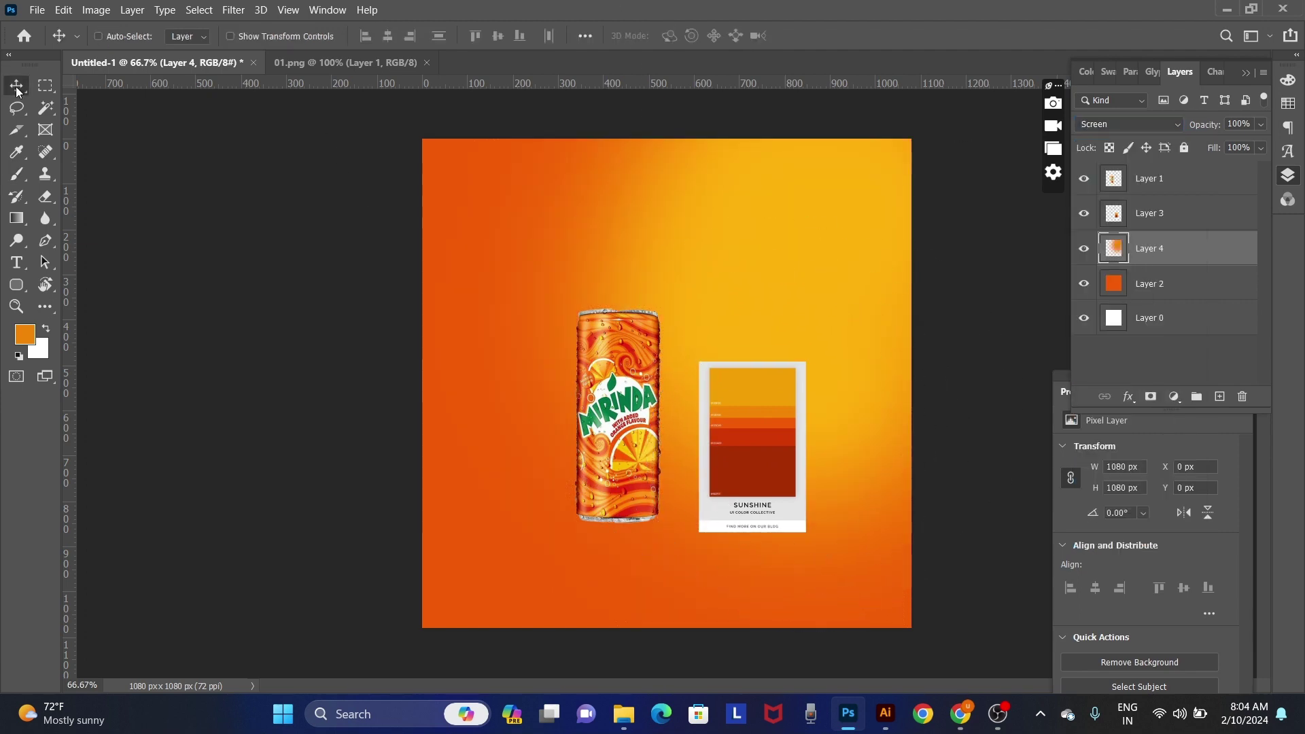
right_click(772, 461)
left_click(801, 480)
key("ctrl+comma")
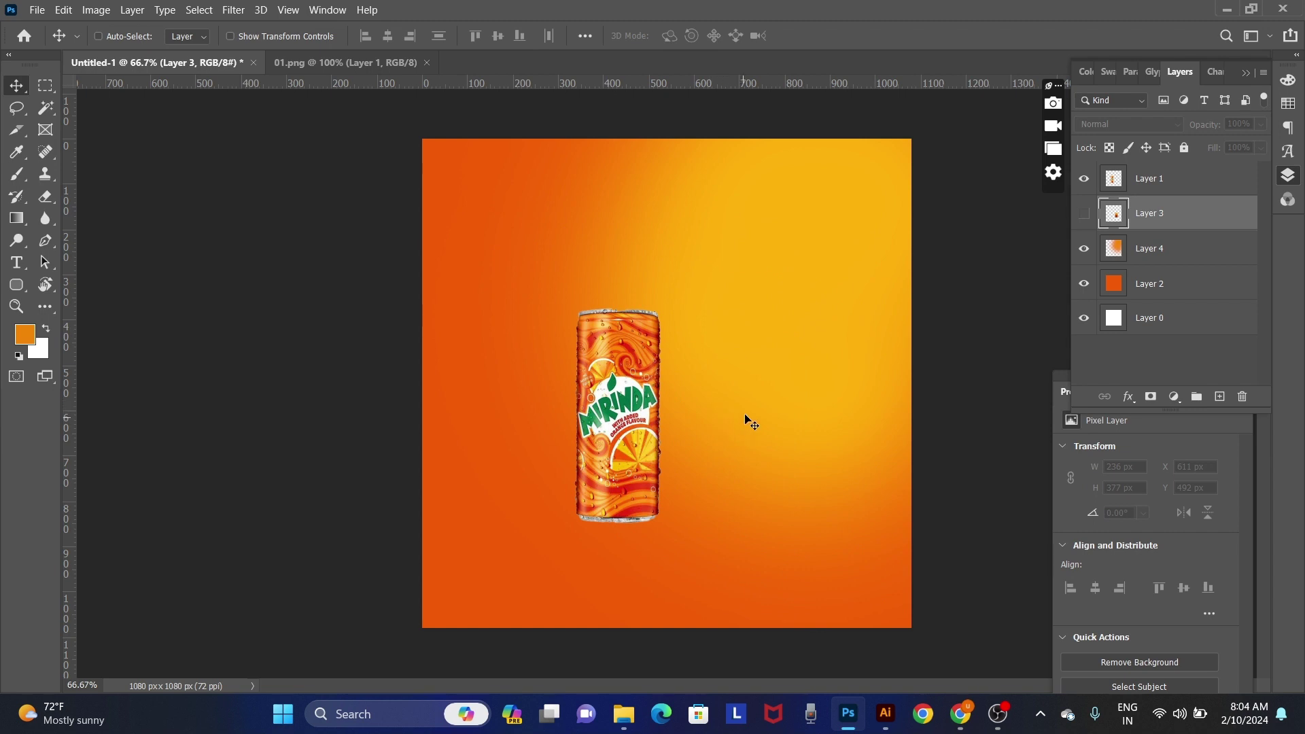
Step: Add a text layer above the can reading 'ORANGE MIRINDA REFRESHING'
key("t")
left_click(637, 225)
type("OR")
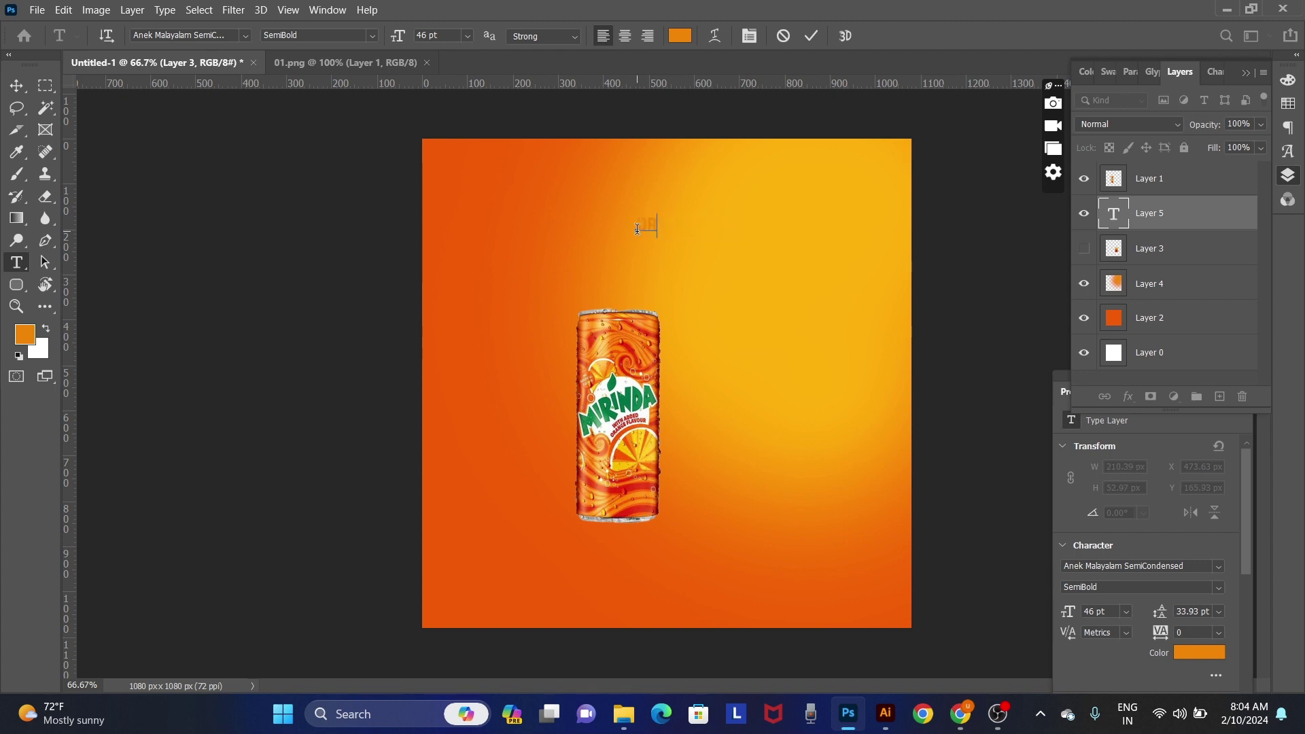
type("ANGE MIRINDA")
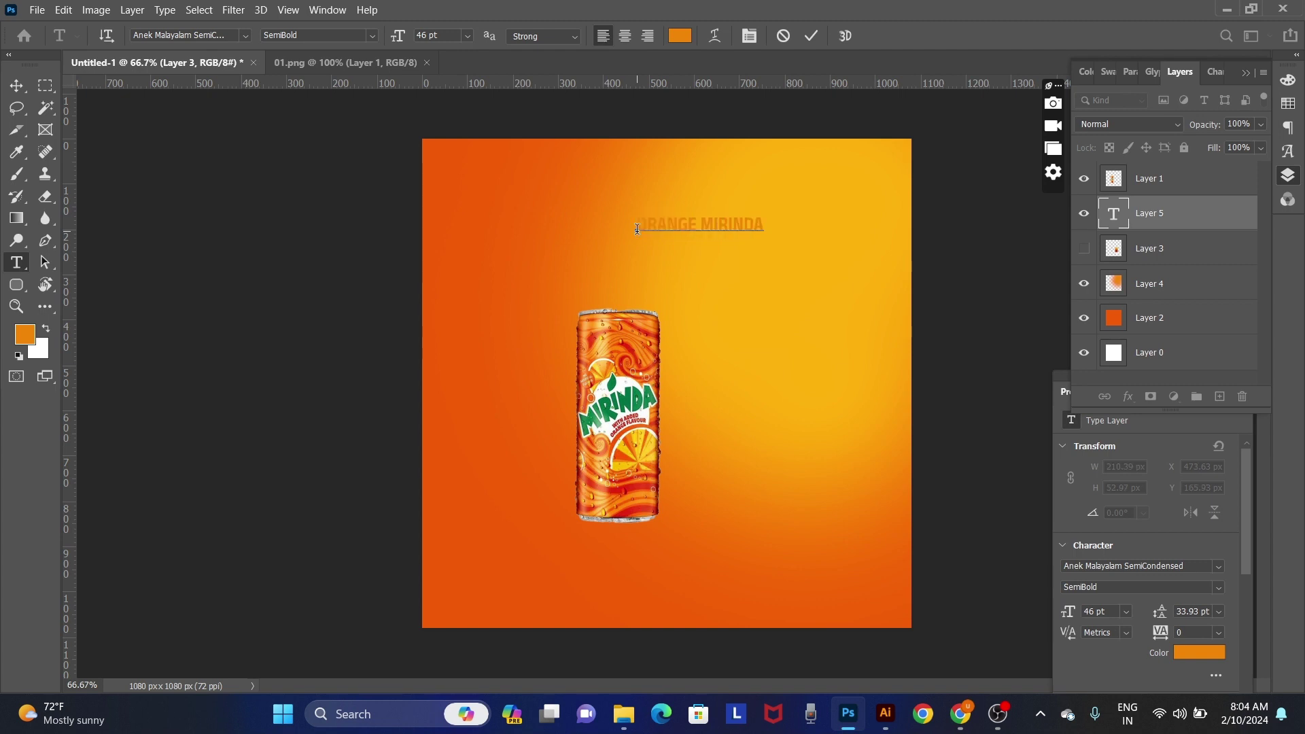
type(" REFRESHI")
type("NG")
Step: Set the slogan to Poppins Bold and break it onto separate lines
key("ctrl+a")
key("ctrl+t")
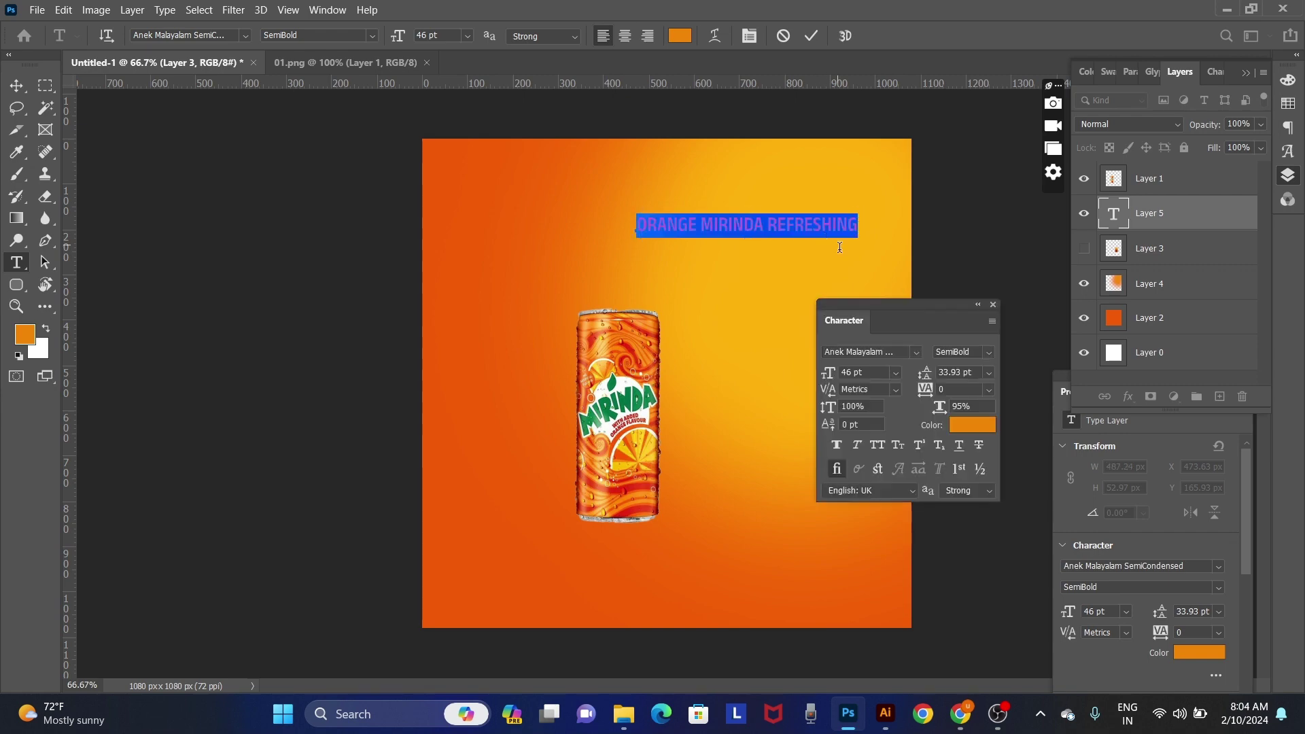
left_click(879, 354)
type("Poppins")
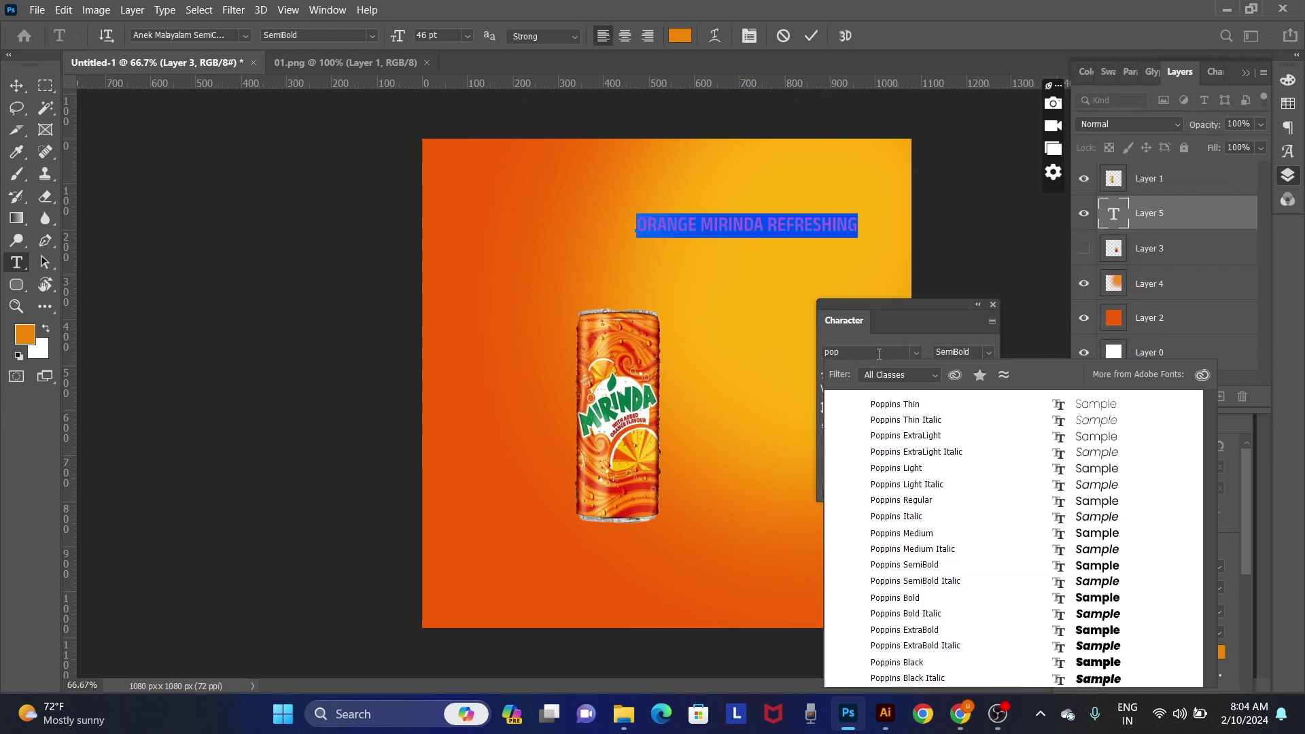
left_click(1107, 598)
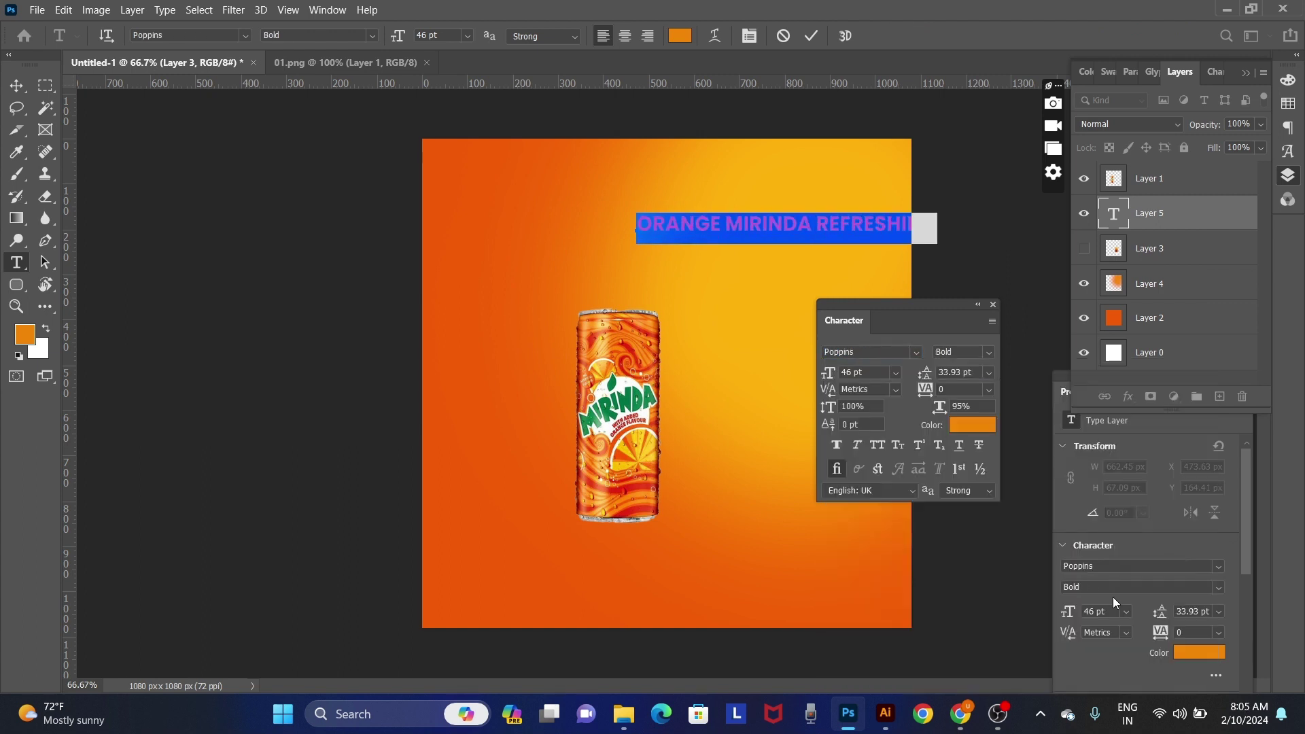
left_click(722, 231)
key("ctrl+Return")
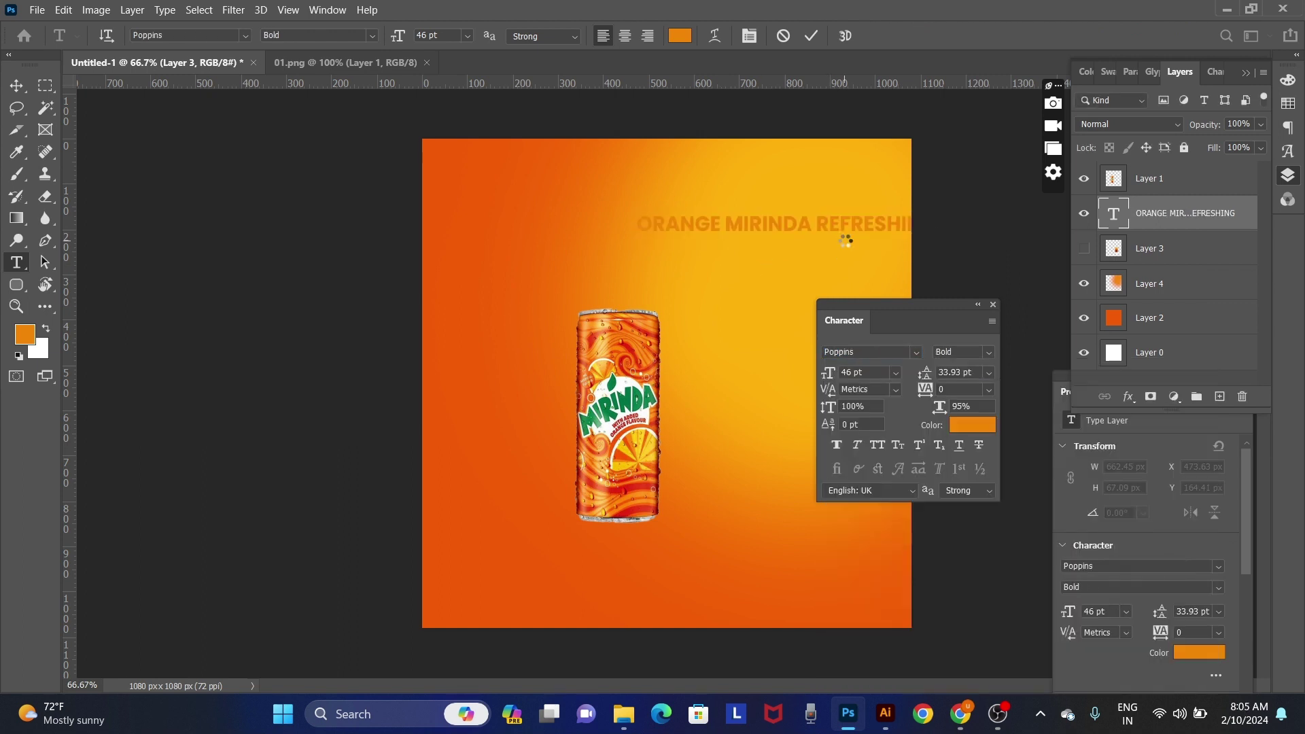
left_click(725, 222)
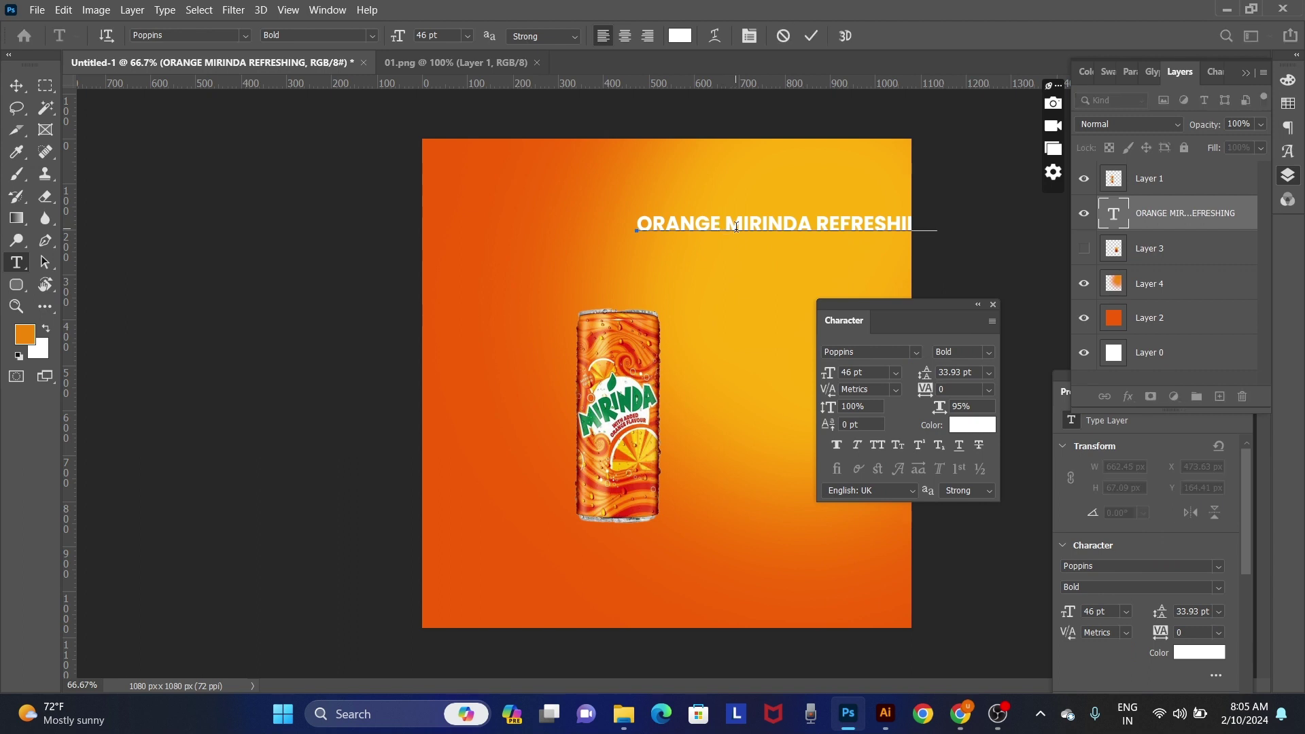
key("Return")
key("Return")
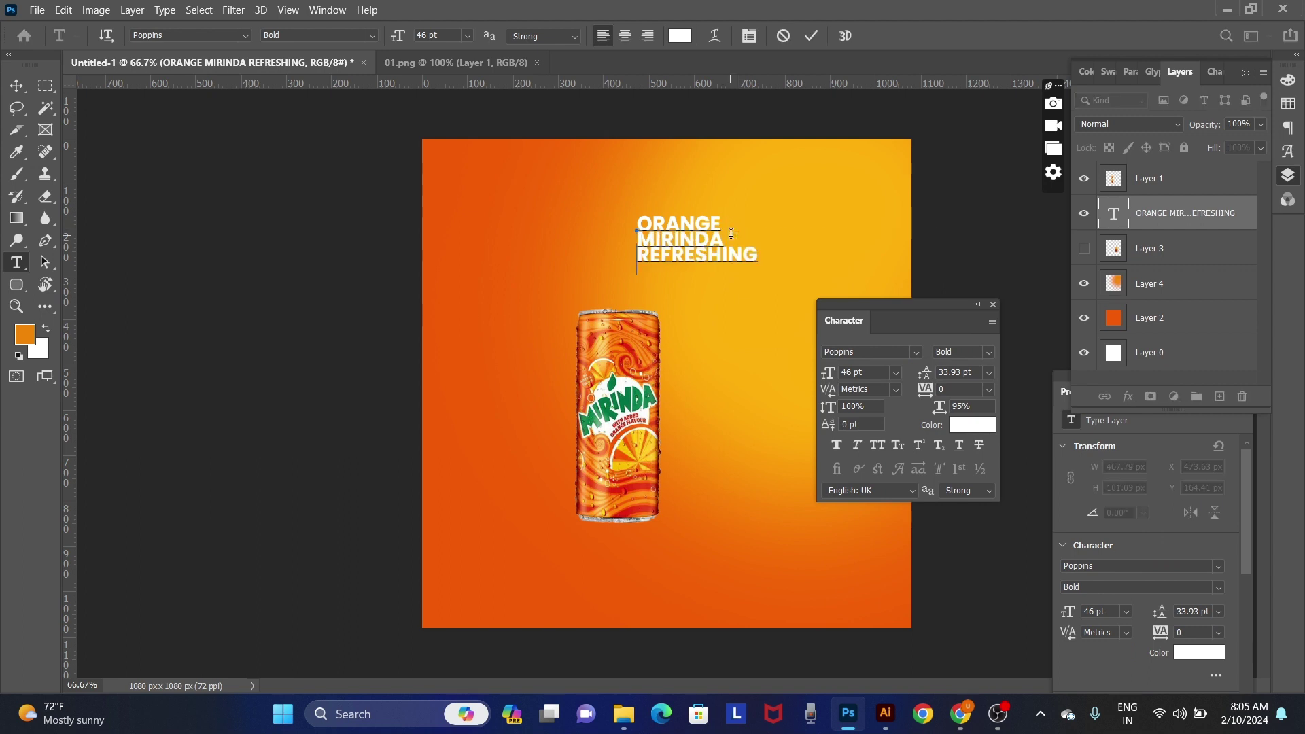
Step: Move the slogan behind the can and scale it up to about 345%
left_click(16, 85)
left_click_drag(746, 285, 628, 355)
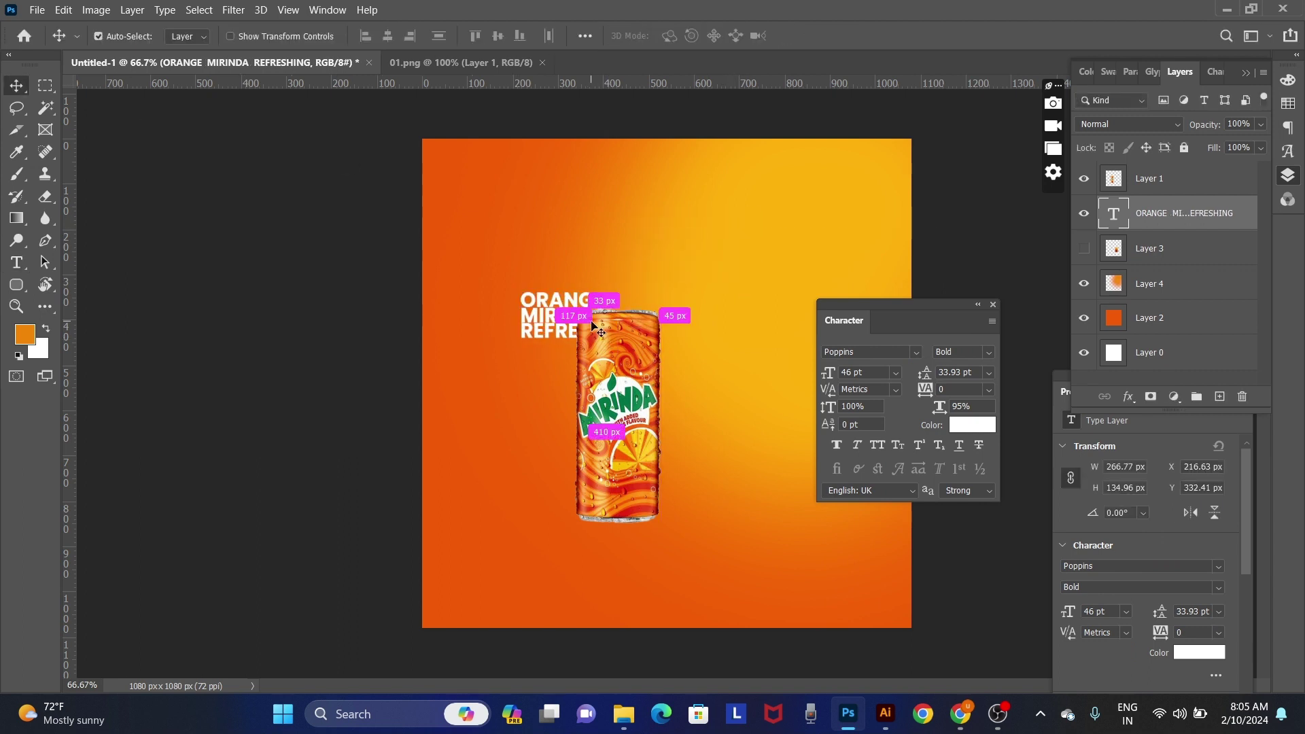
left_click_drag(641, 289, 837, 189)
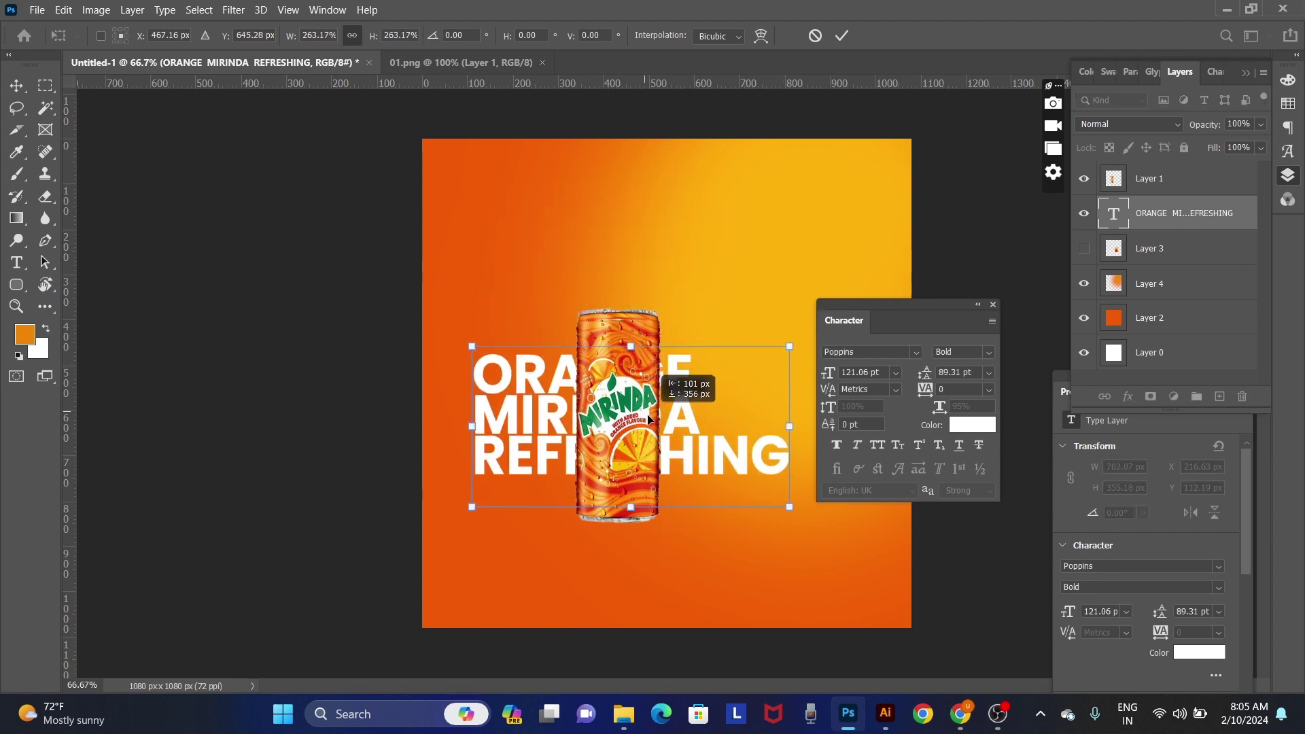
left_click_drag(770, 235, 728, 403)
left_click_drag(632, 351, 632, 300)
left_click_drag(701, 438, 729, 496)
Step: Skew the slogan into a flat perspective floor plane beneath the can and apply it
left_click(992, 305)
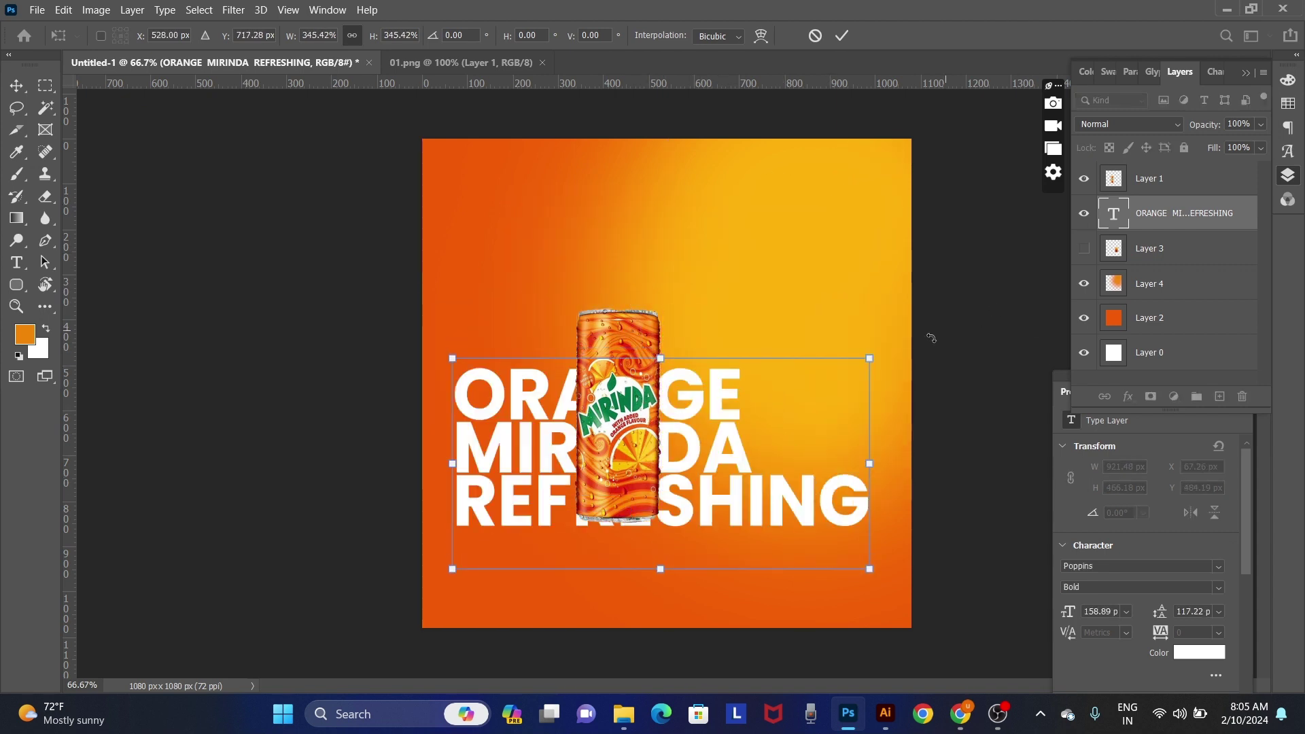
mouse_move(662, 356)
left_mouse_down()
mouse_move(586, 487)
mouse_move(592, 604)
mouse_move(569, 502)
left_mouse_up()
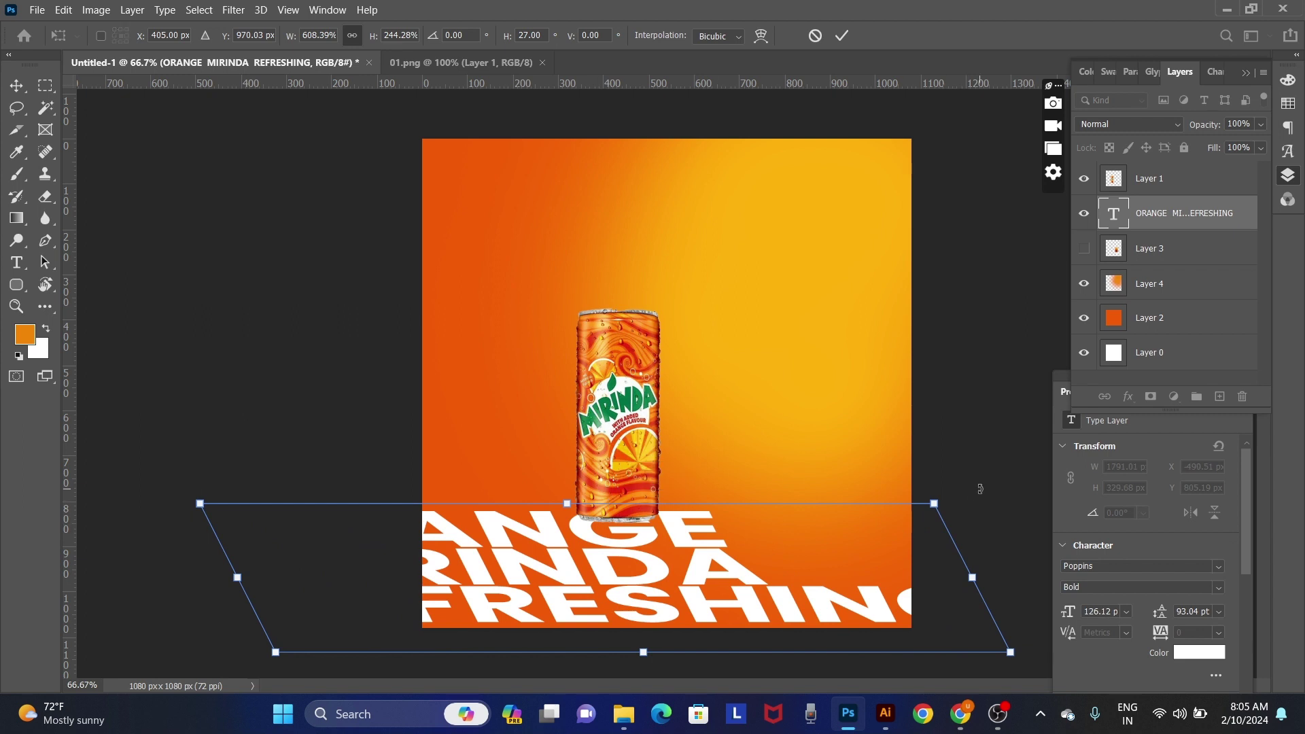
mouse_move(979, 489)
left_mouse_down()
mouse_move(981, 466)
mouse_move(861, 518)
left_mouse_up()
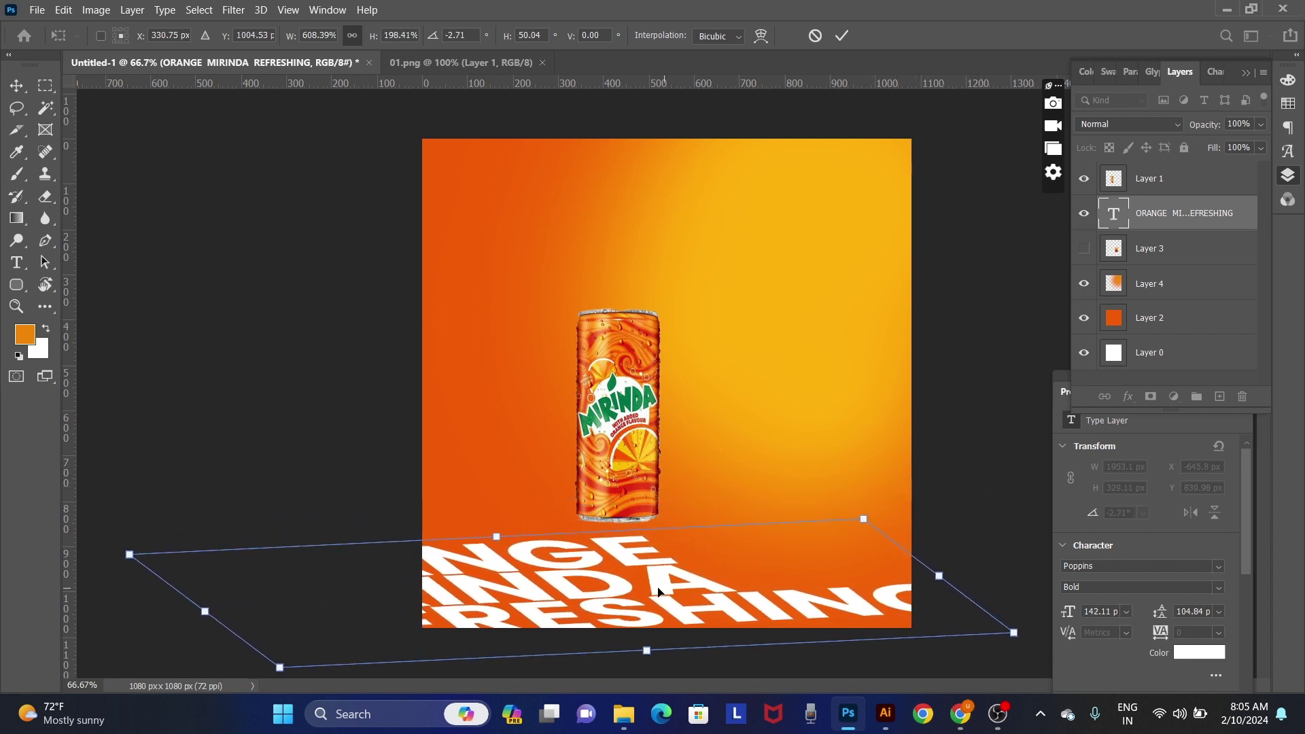
left_click_drag(657, 592, 810, 596)
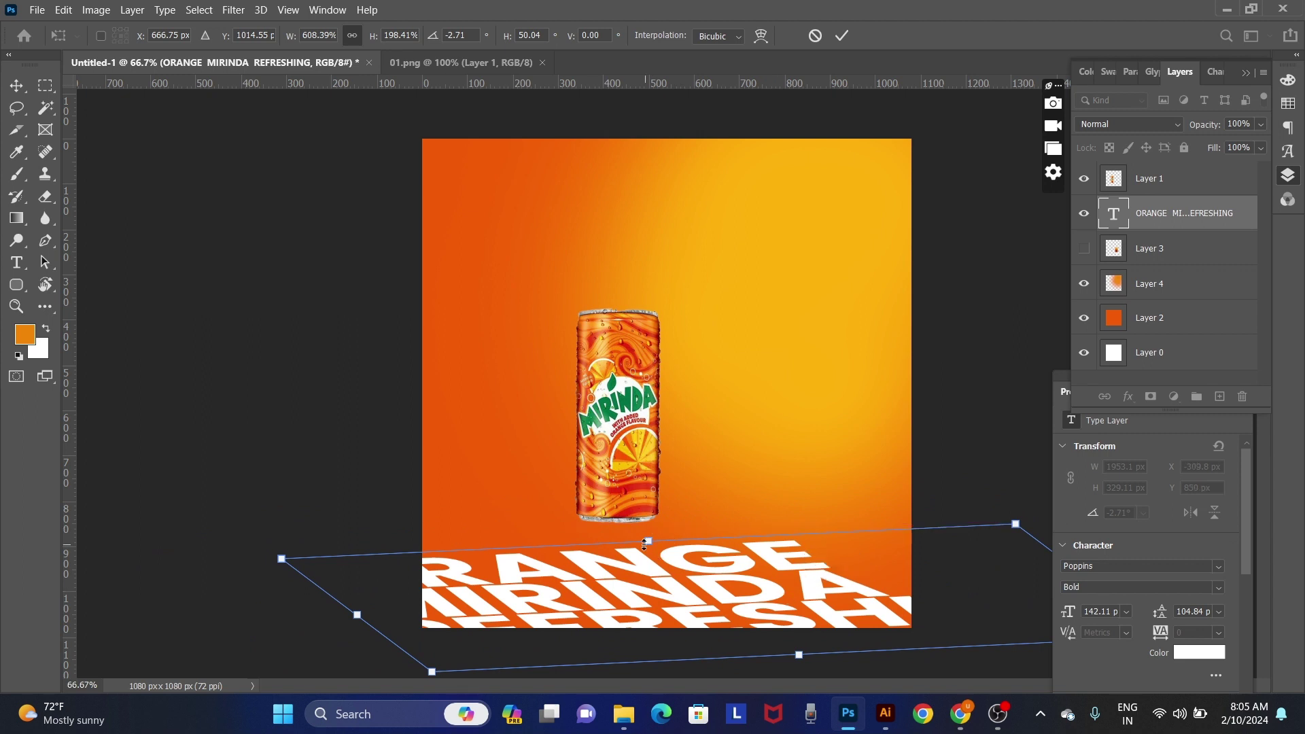
left_click_drag(672, 573, 662, 562)
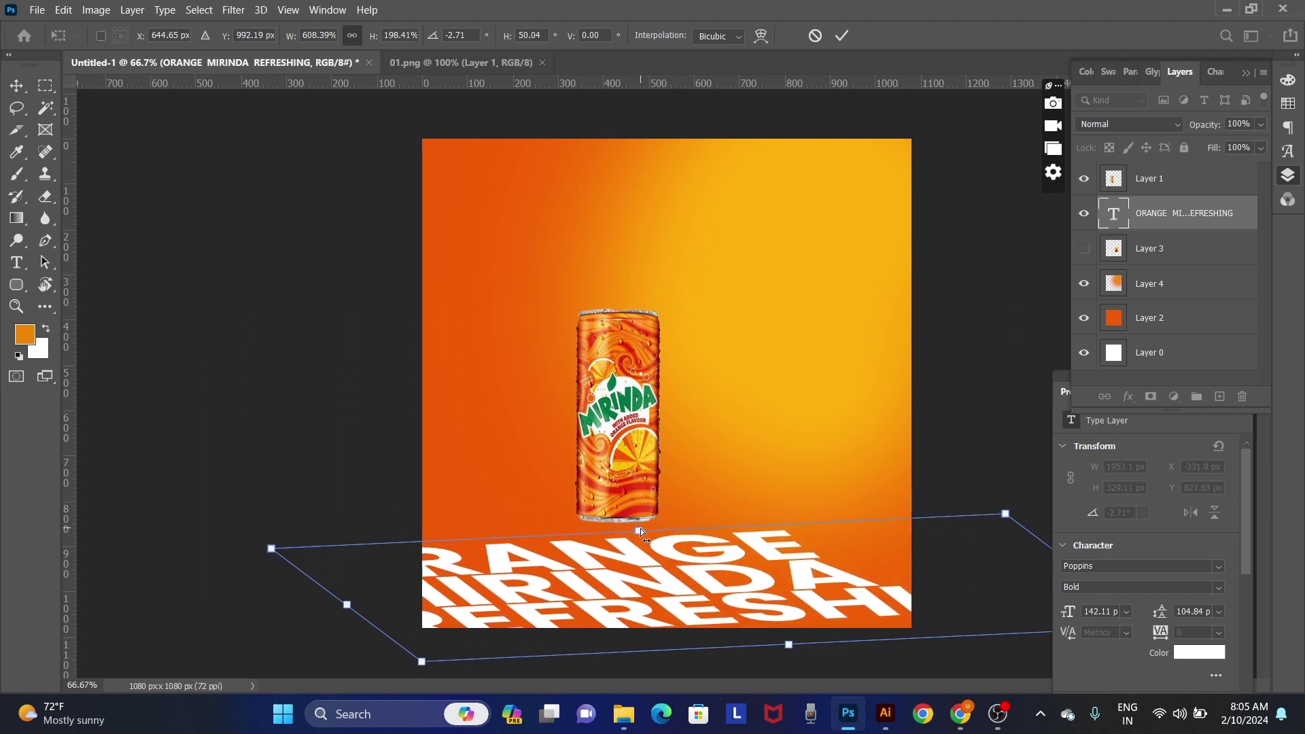
mouse_move(639, 529)
left_mouse_down()
mouse_move(589, 514)
mouse_move(589, 527)
left_mouse_up()
key("Return")
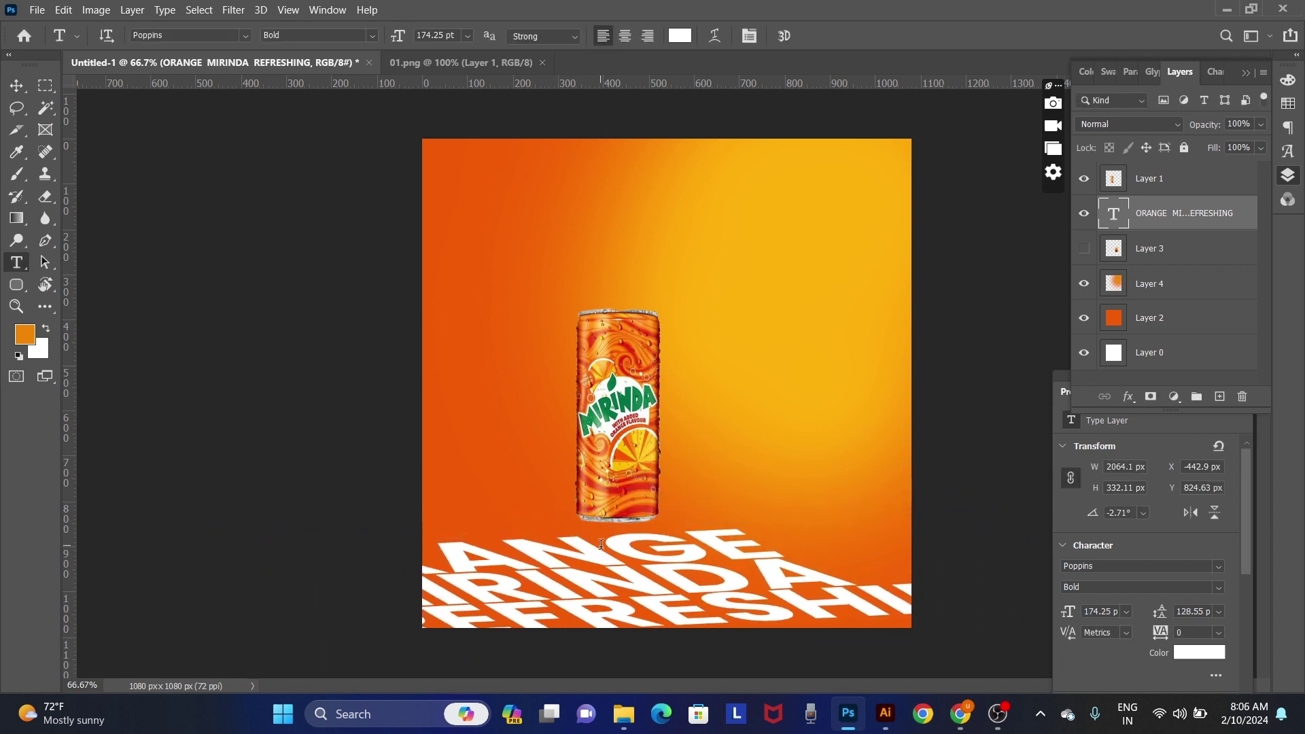
Step: Set the slogan's leading to 140 pt
left_click(601, 543)
key("ctrl+a")
left_click(1216, 674)
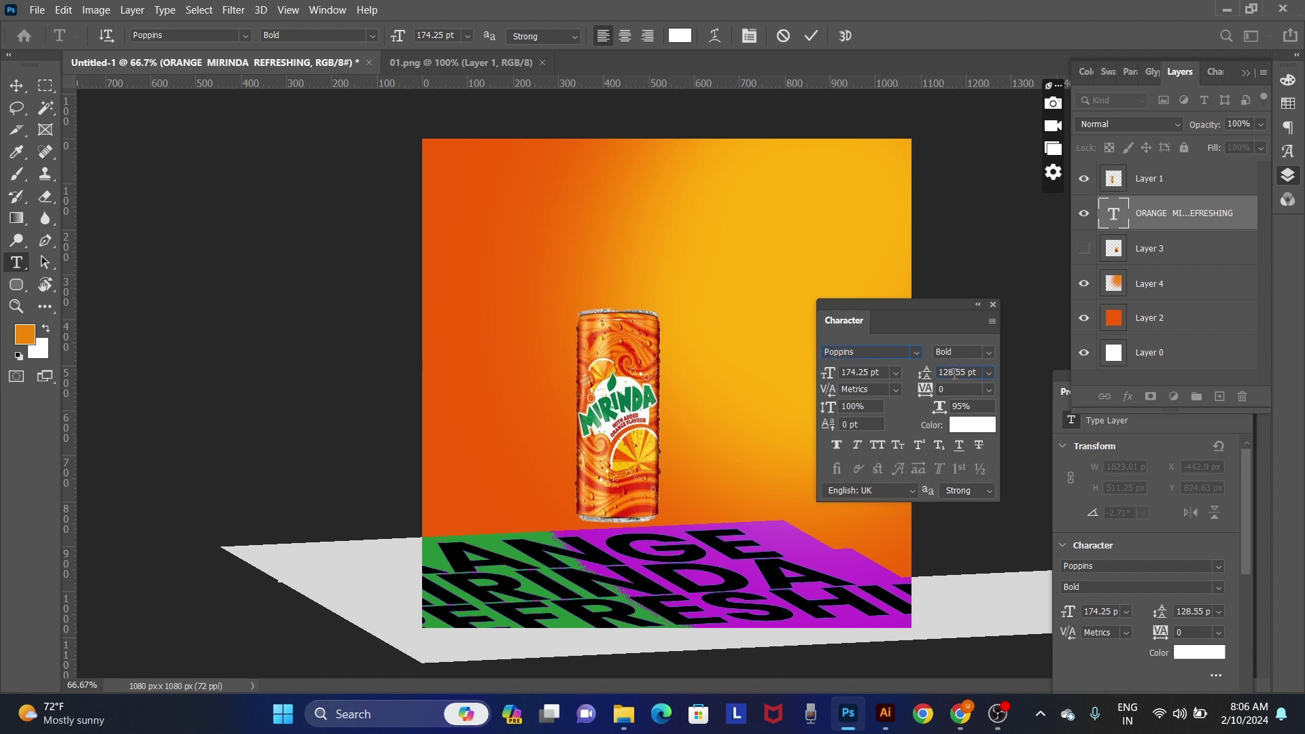
double_click(953, 373)
type("140")
key("Return")
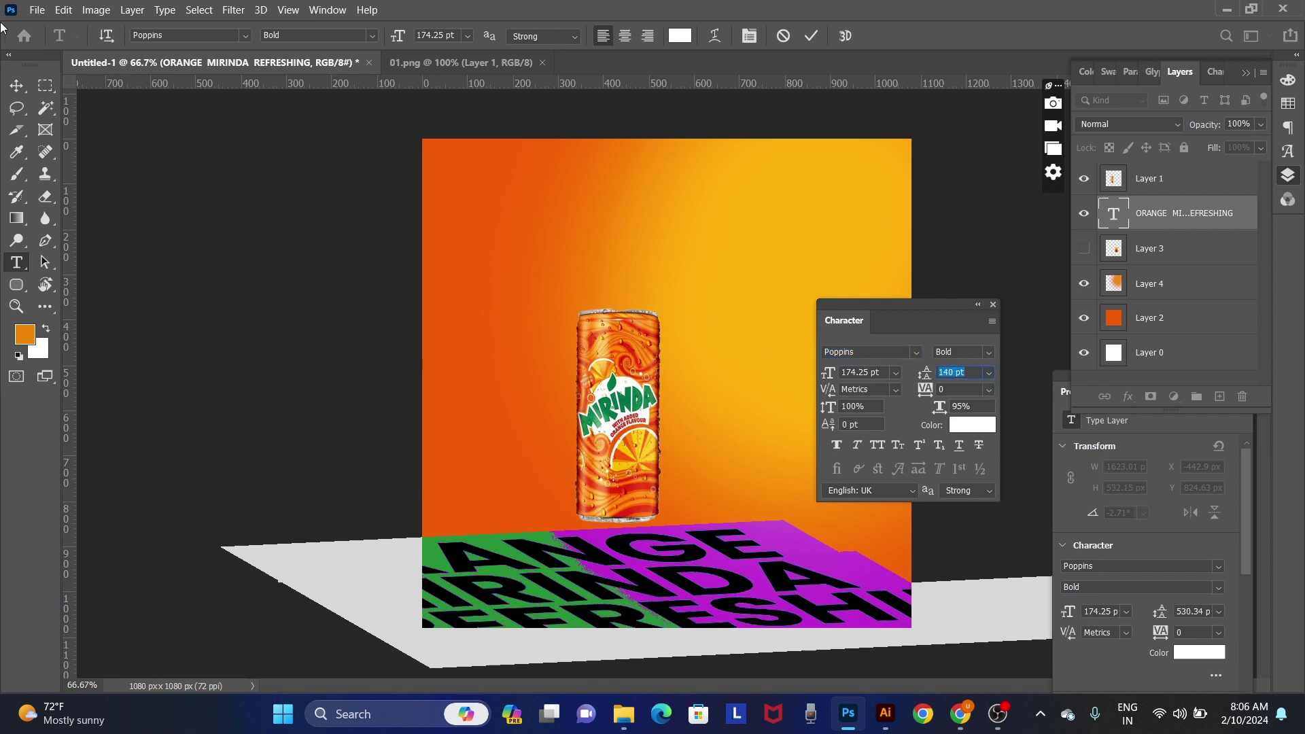
Step: Nudge the slogan and lower the can layer onto the perspective text
left_click(15, 86)
left_click_drag(703, 584, 694, 575)
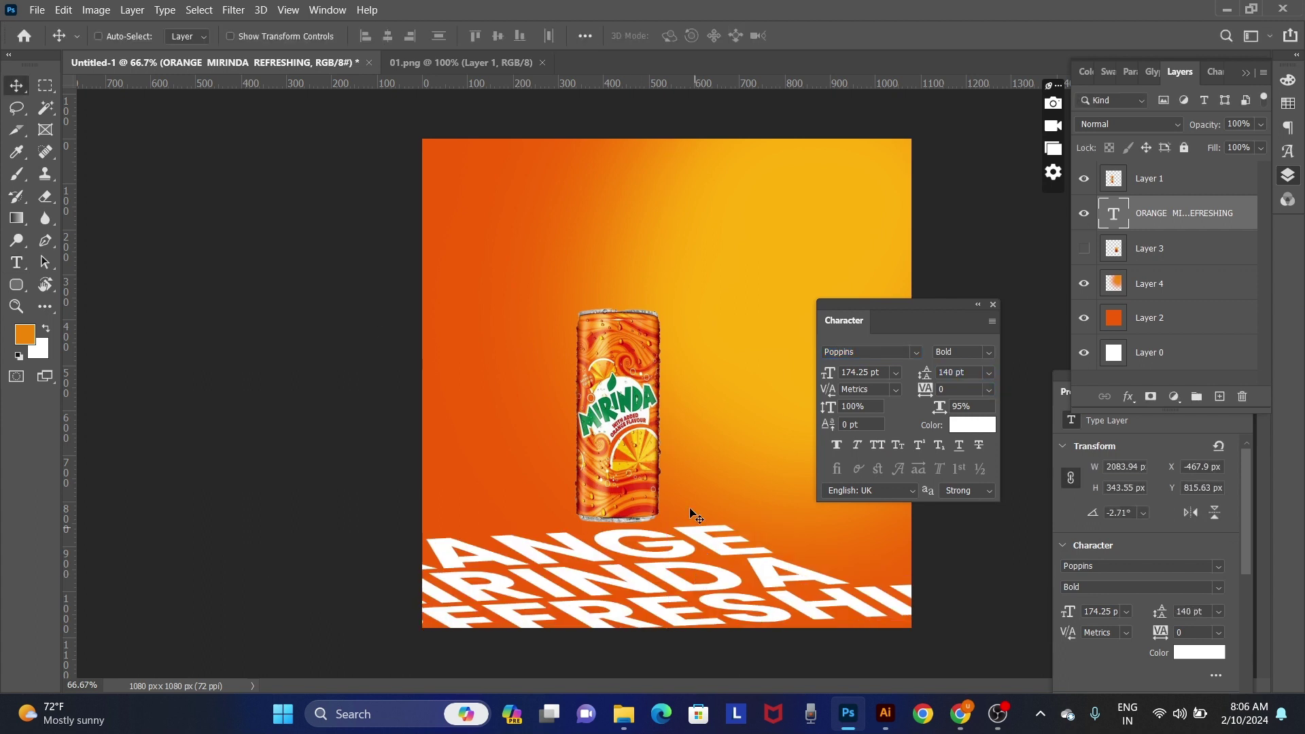
right_click(649, 398)
left_click(662, 403)
left_click_drag(658, 401, 638, 443)
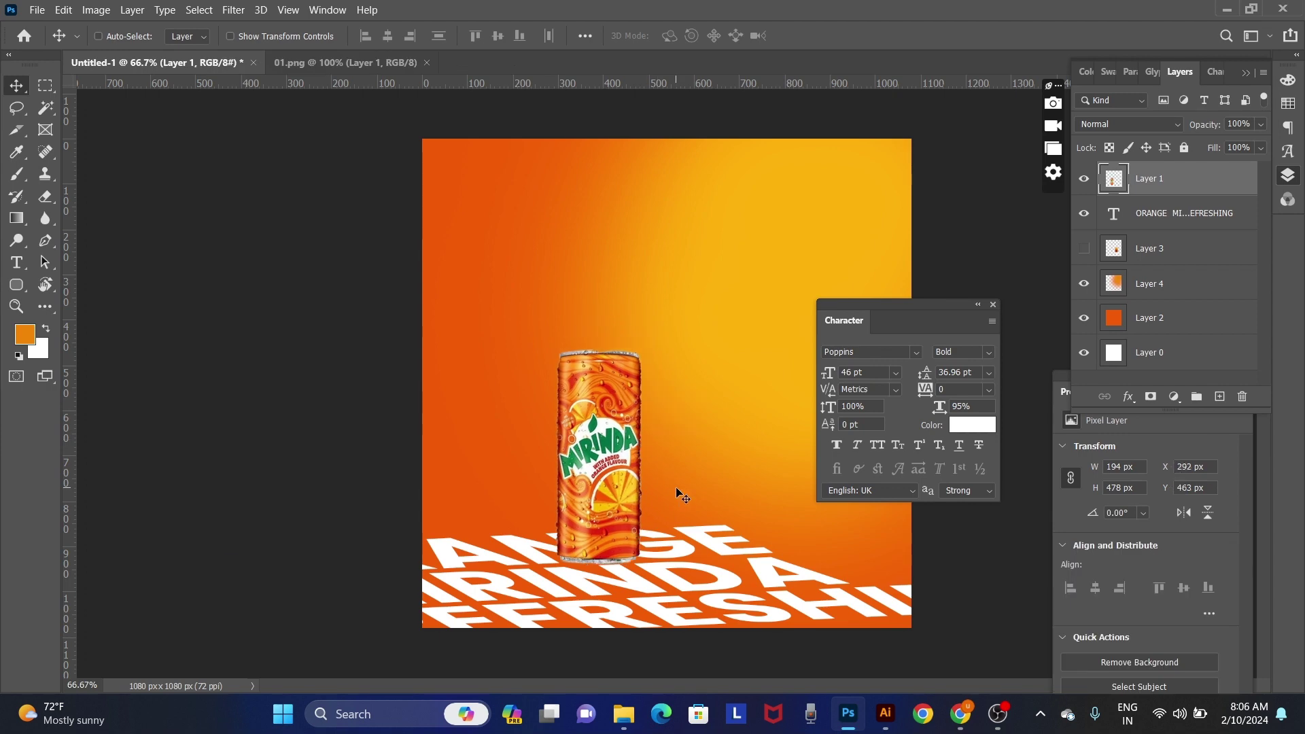
left_click_drag(952, 304, 1034, 320)
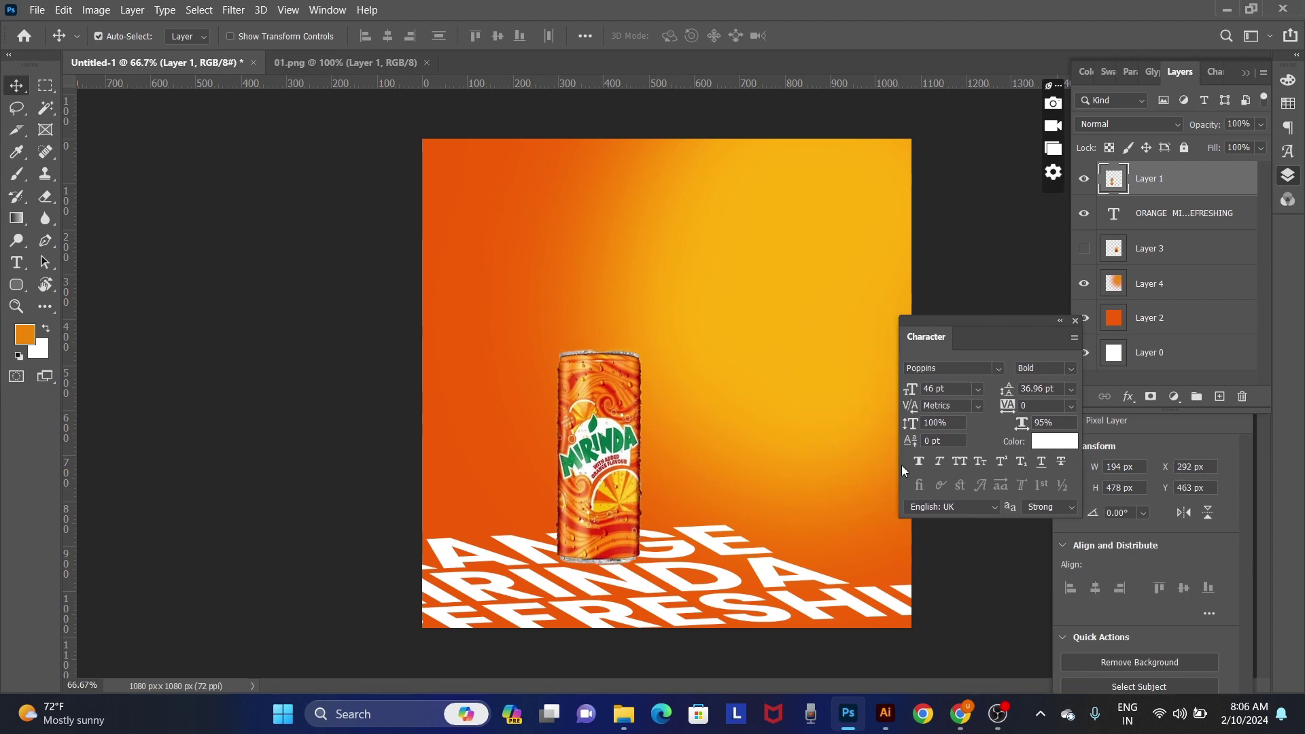
key("ctrl+s")
Step: Create a feb10 folder in D:\work and save the design there as 01.psd
scroll(132, 390, "down", 2)
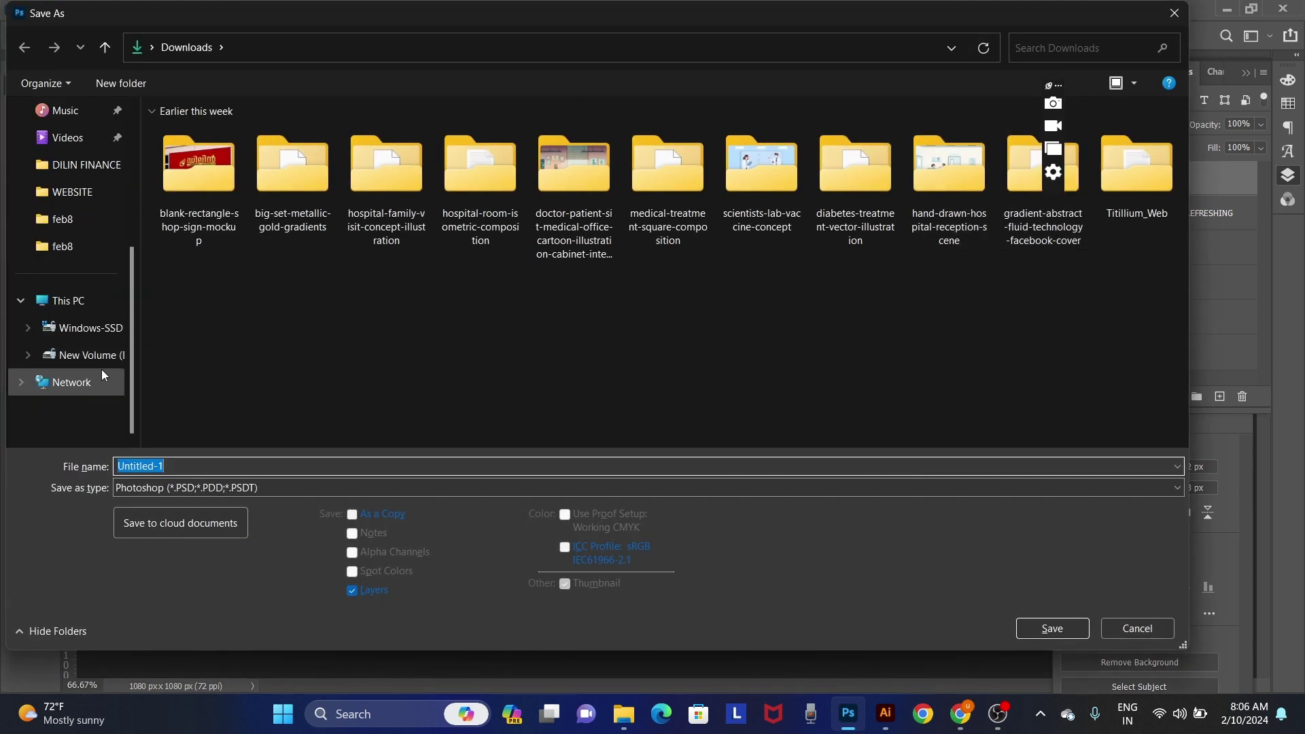
left_click(85, 355)
double_click(279, 386)
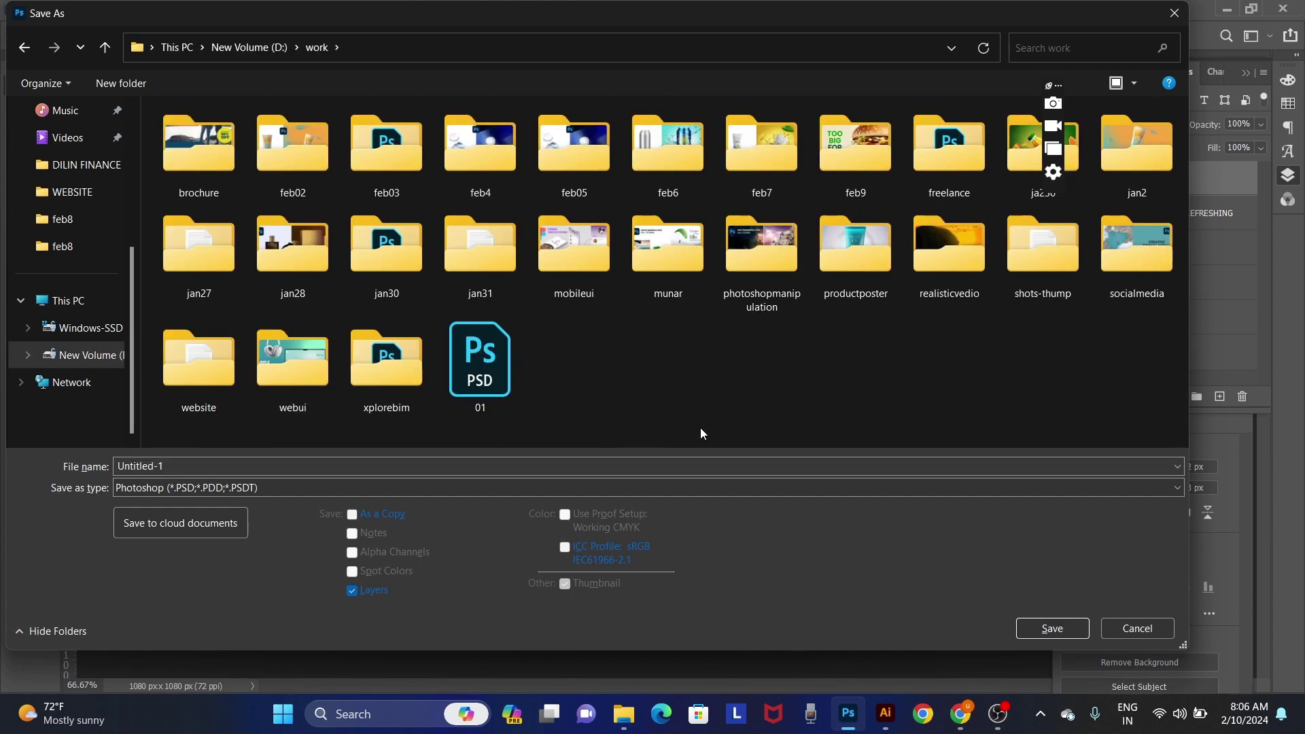
key("ctrl+shift+n")
type("feb1")
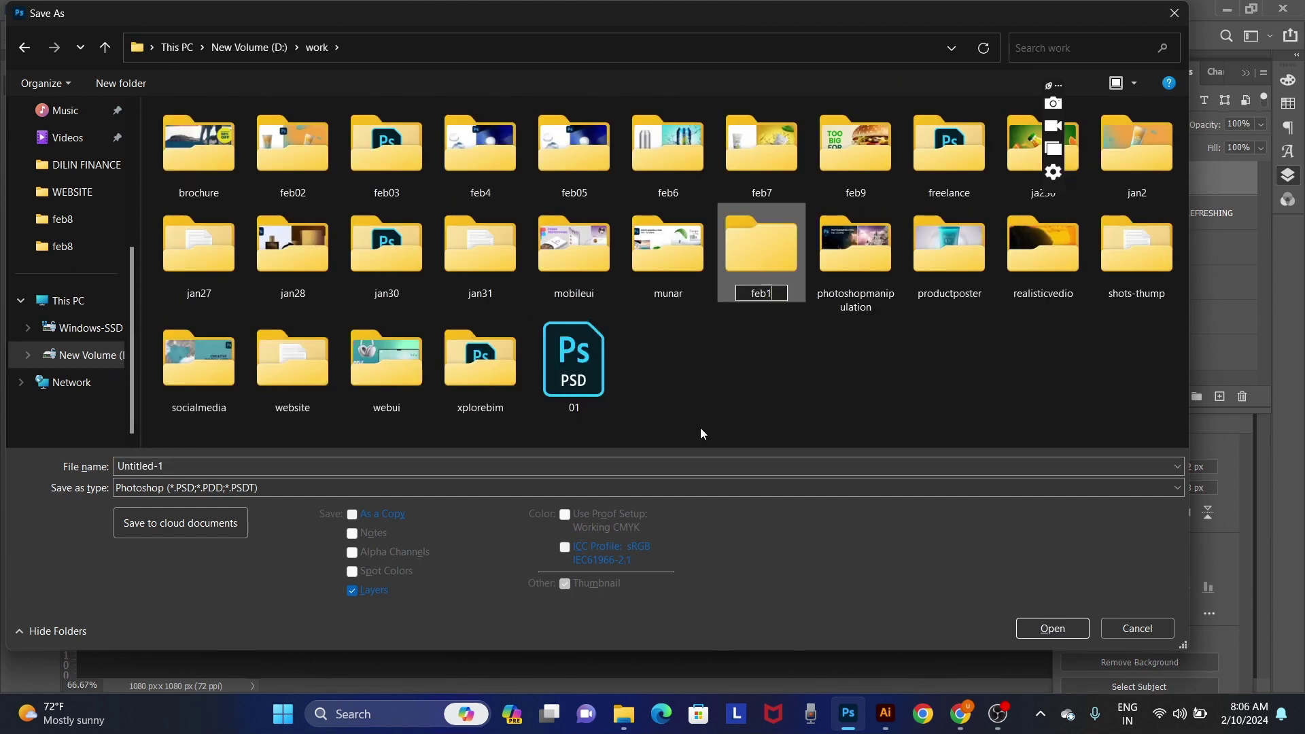
type("0")
key("Return")
key("Return")
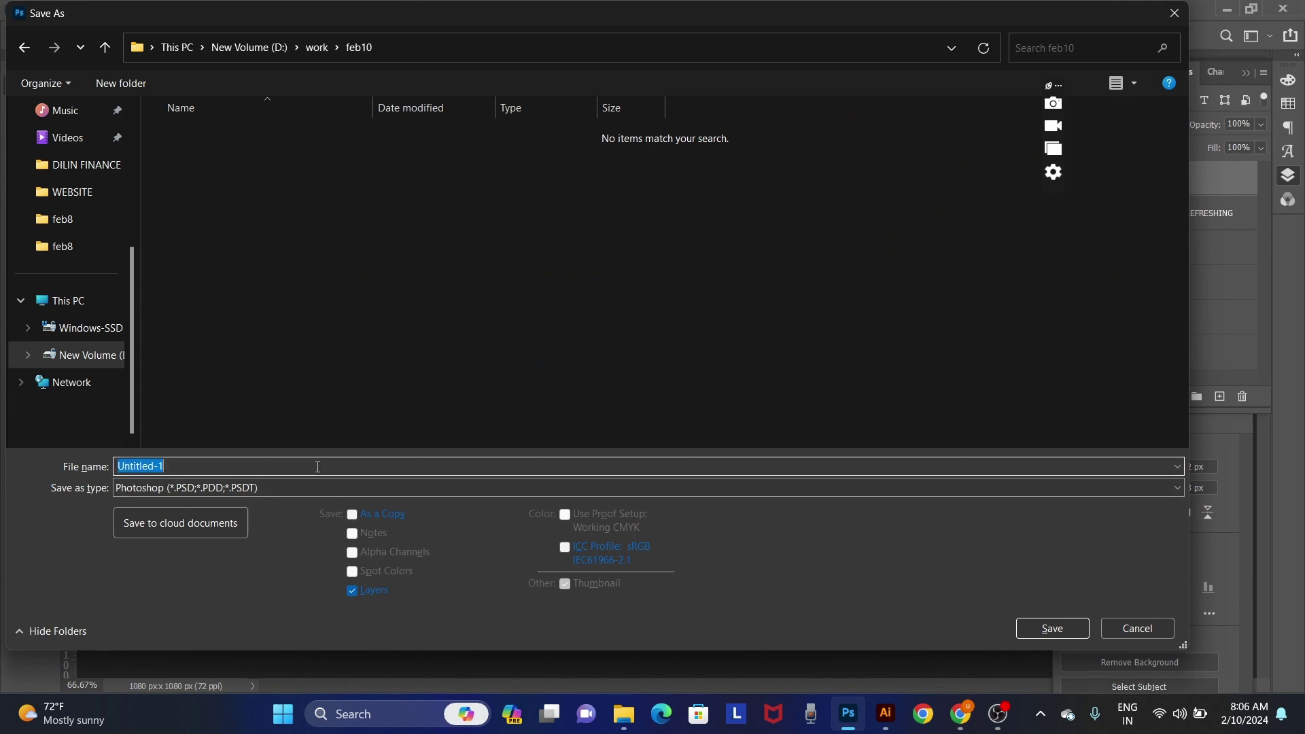
type("01")
key("Return")
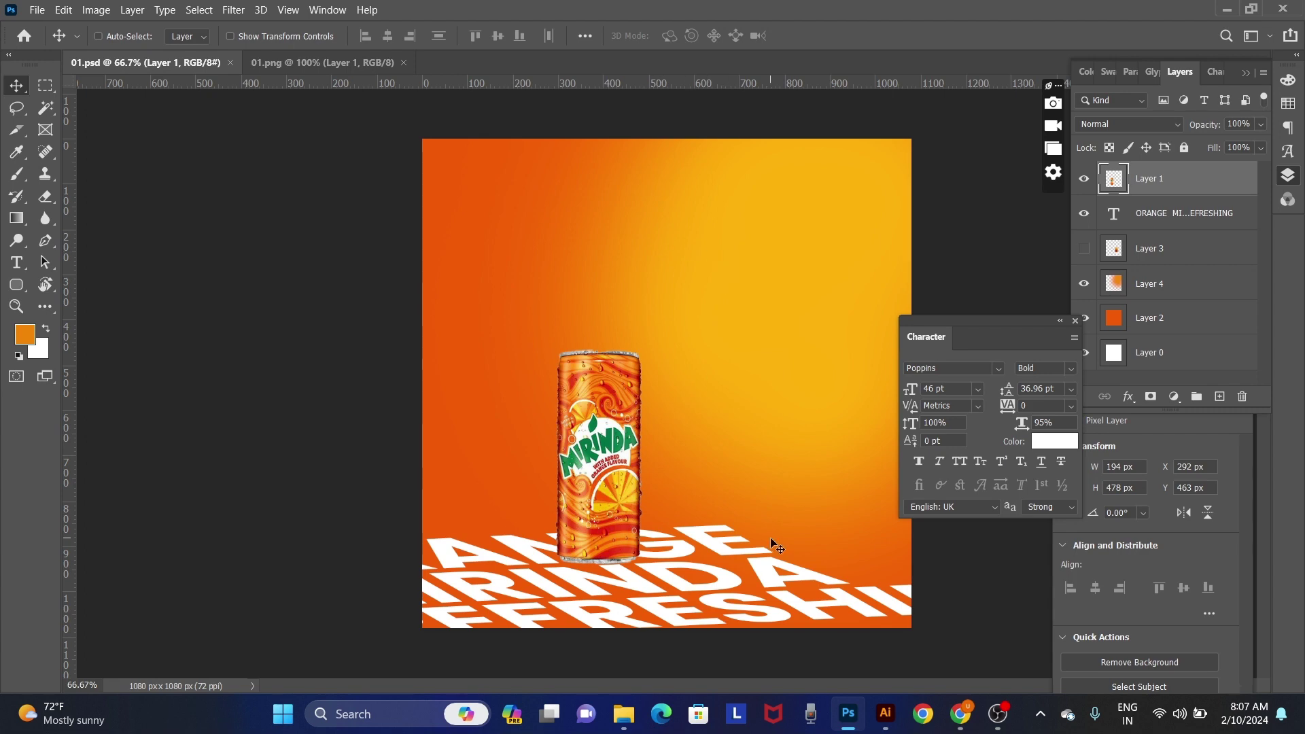
Step: Open the whole-orange photo and the tangerine slice image from Downloads
key("ctrl+o")
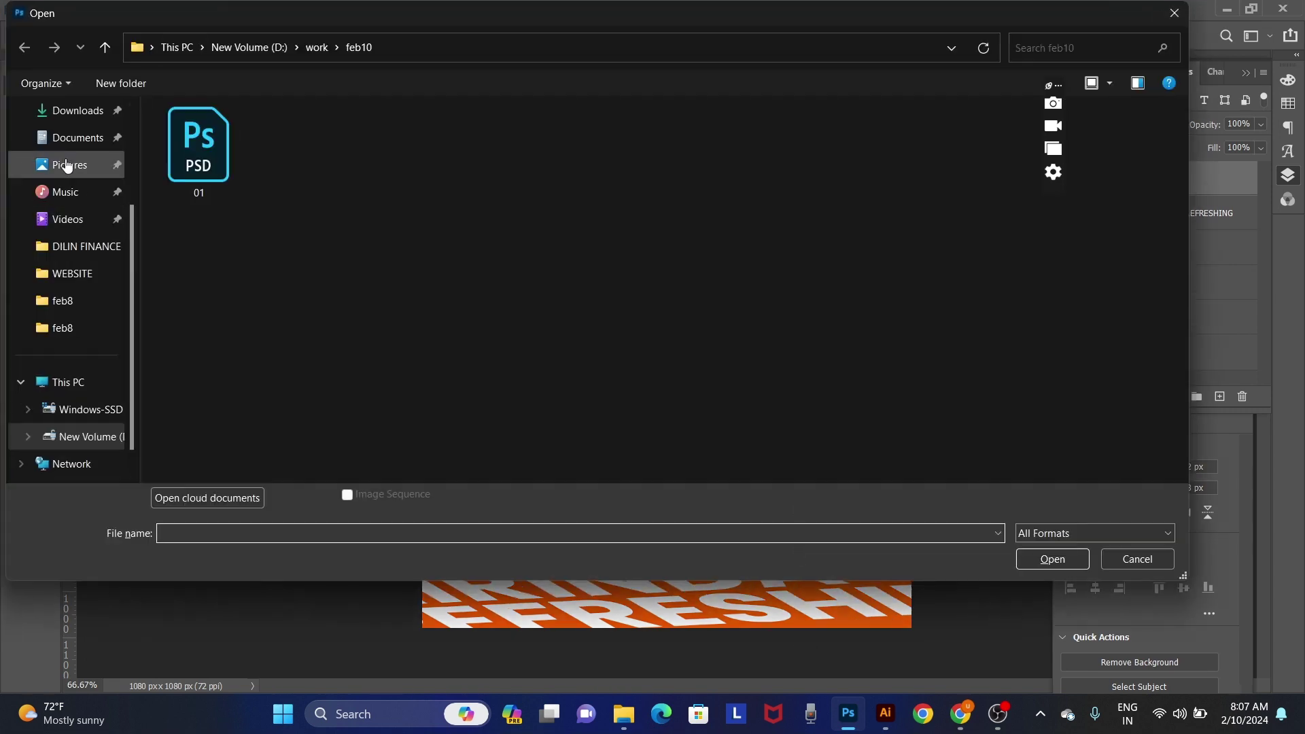
left_click(77, 111)
left_click(292, 160)
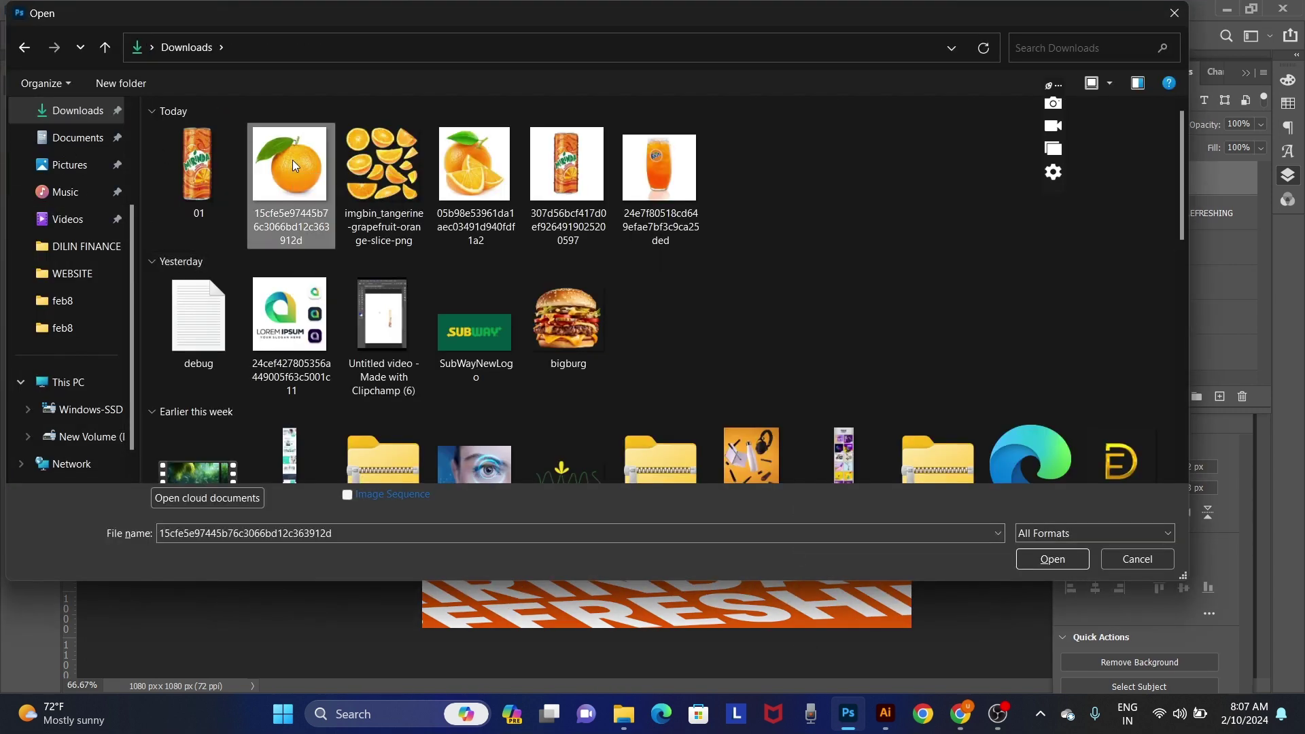
left_click(391, 181, "ctrl")
key("Return")
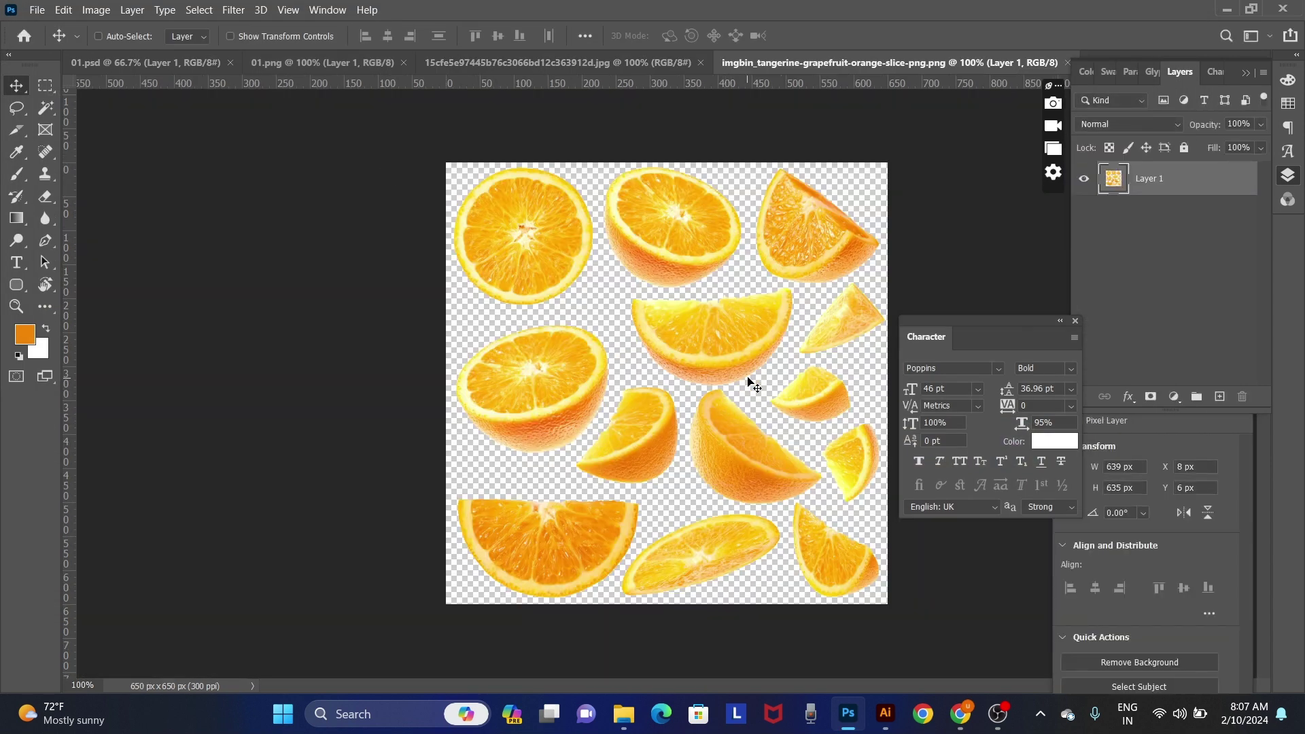
Step: Trace the top-right orange wedge with the Pen tool and convert the path to a selection
key("p")
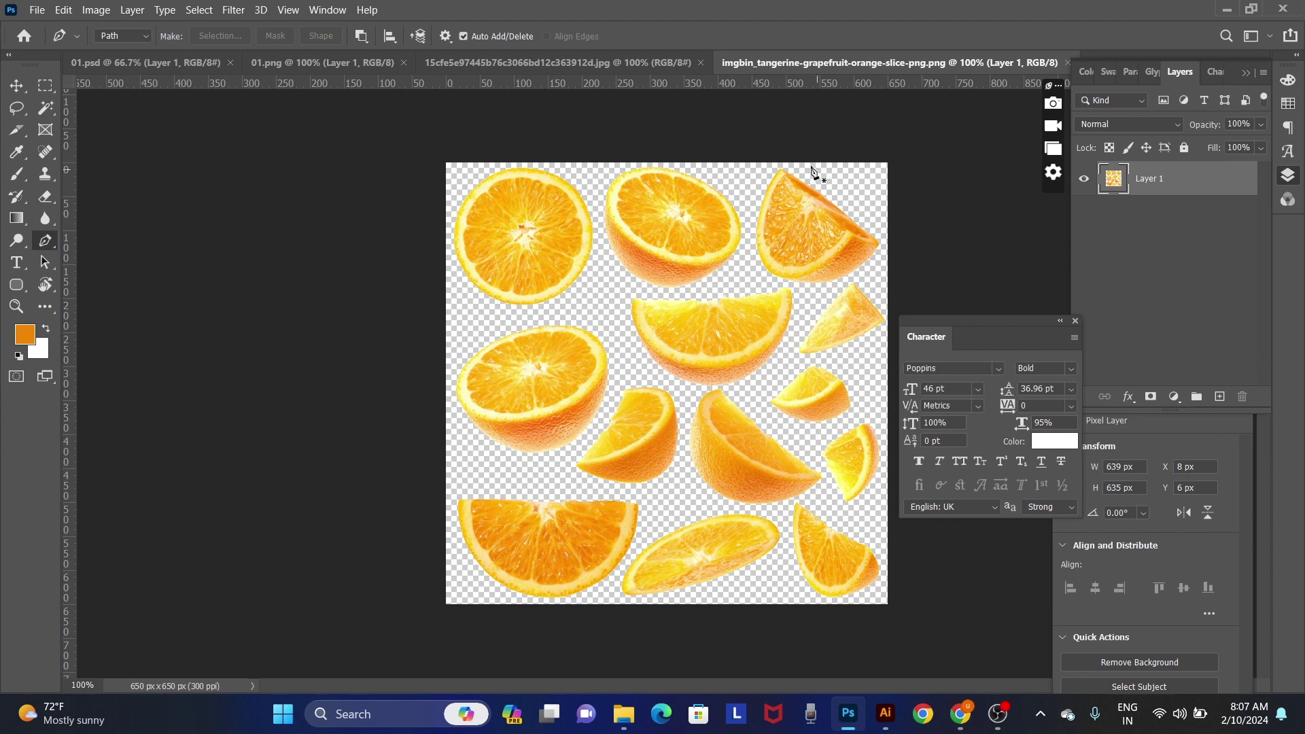
left_click(761, 169)
left_click(750, 266)
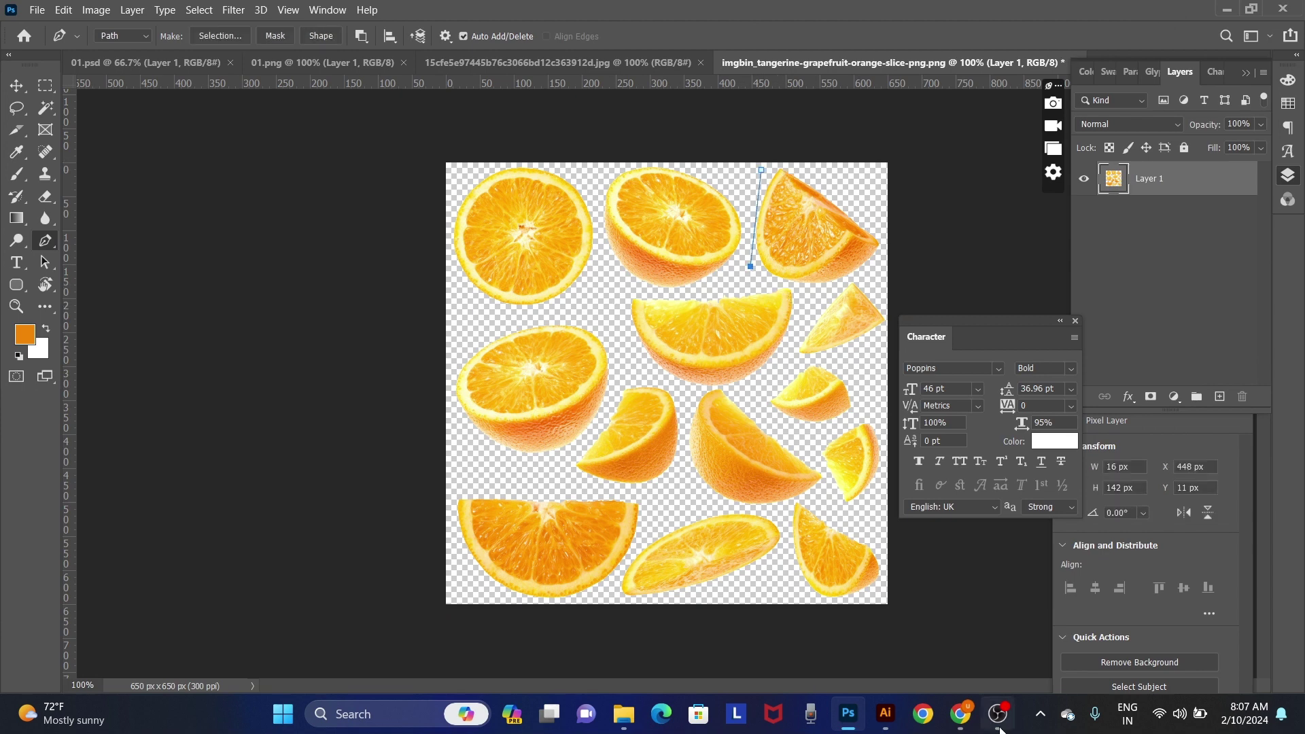
left_click(960, 714)
left_click(76, 21)
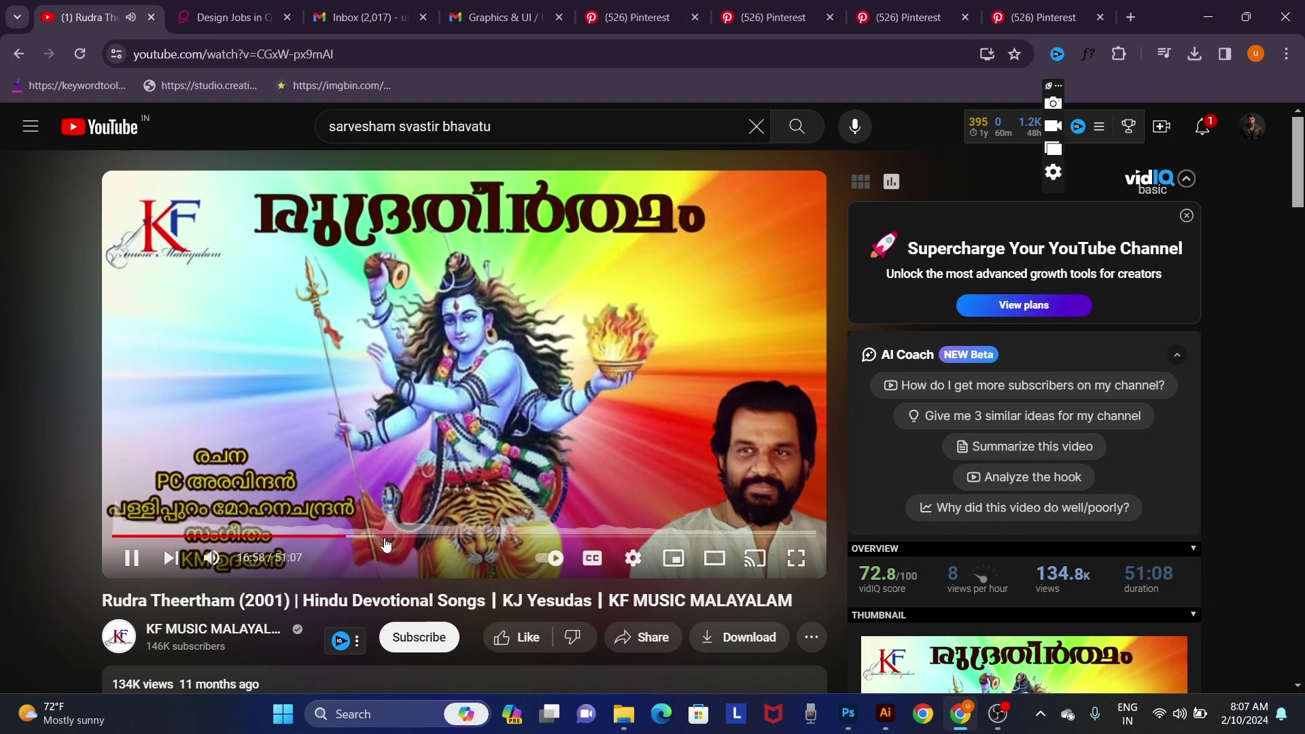
left_click(848, 713)
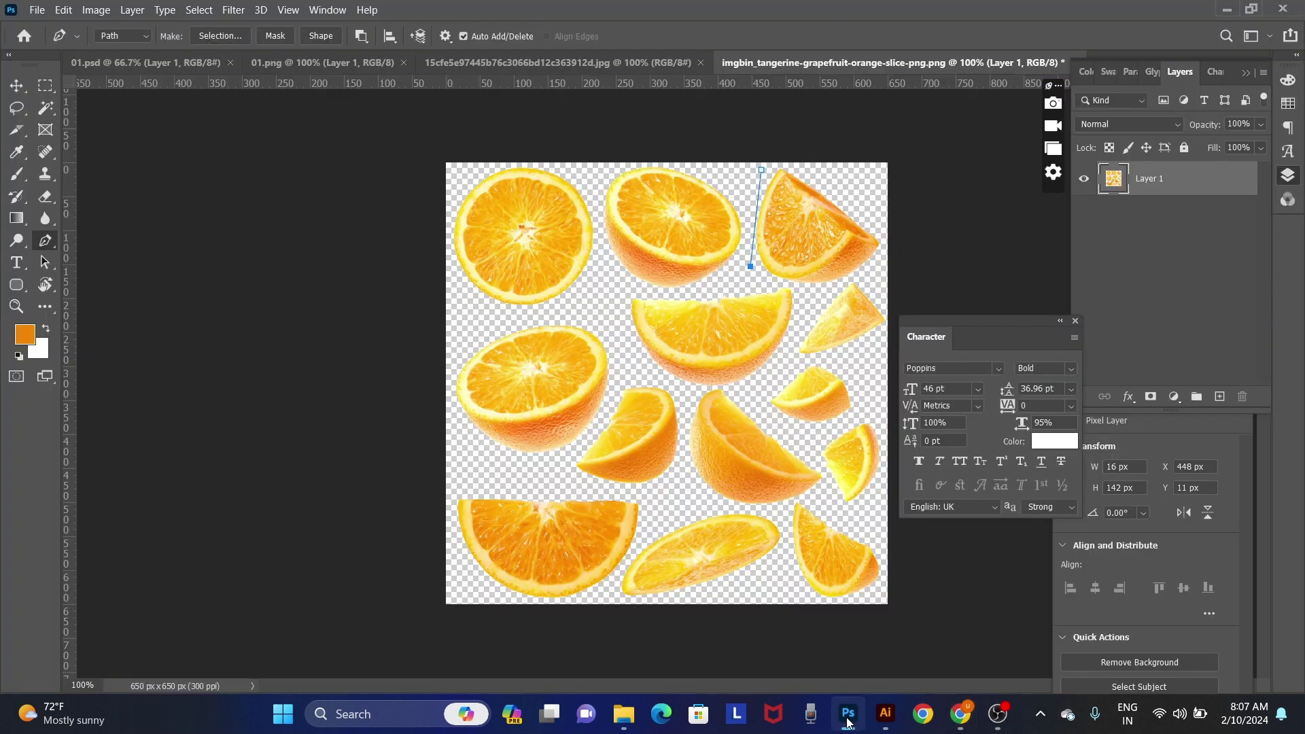
left_click(769, 278)
left_click(822, 289)
left_click(874, 271)
left_click(889, 218)
left_click(761, 170)
key("ctrl+Return")
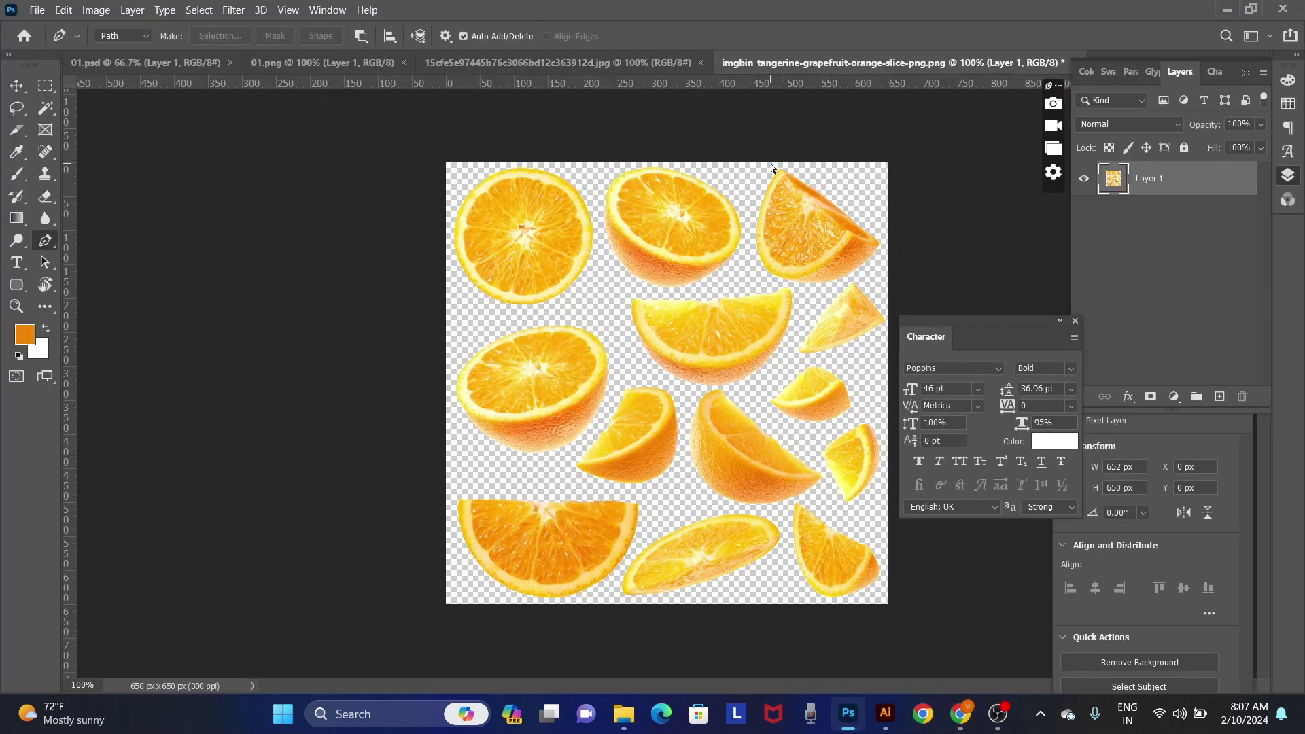
Step: Paste the slices into 01.psd, undo it, and return to the orange-slices image
left_click(101, 62)
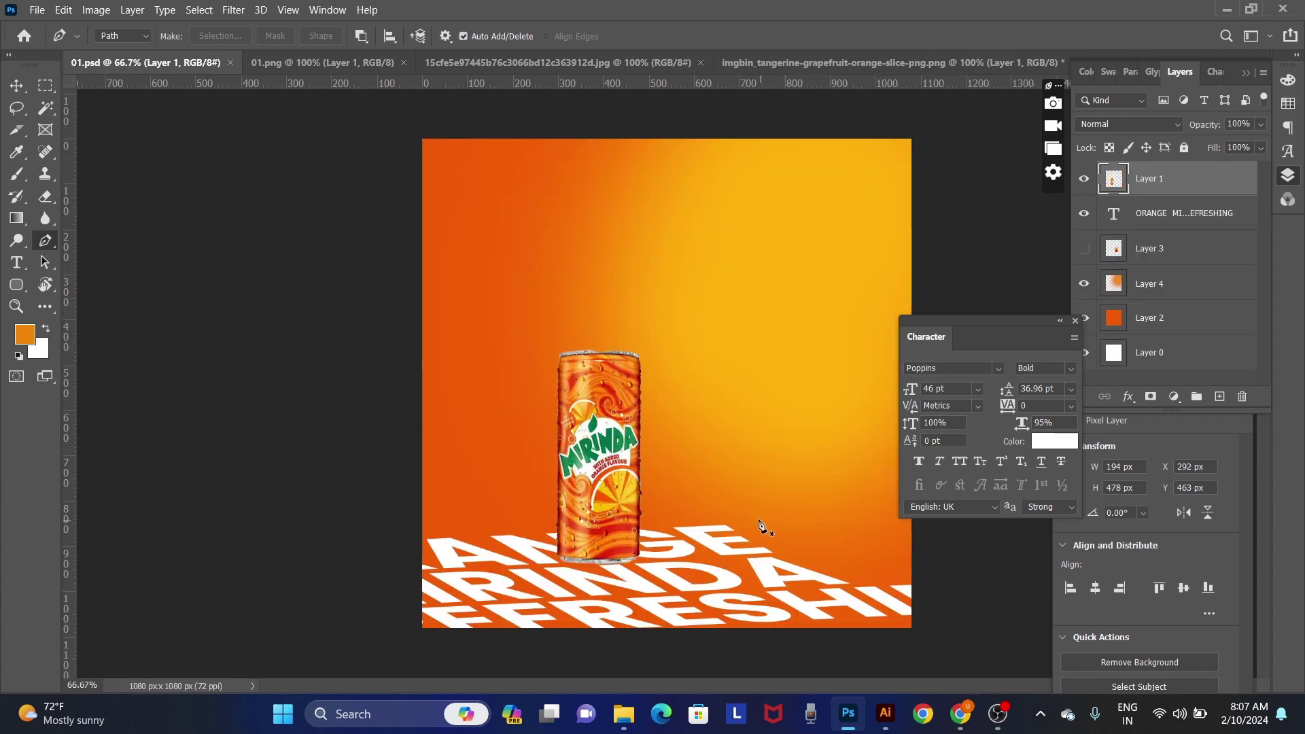
key("v")
key("ctrl+v")
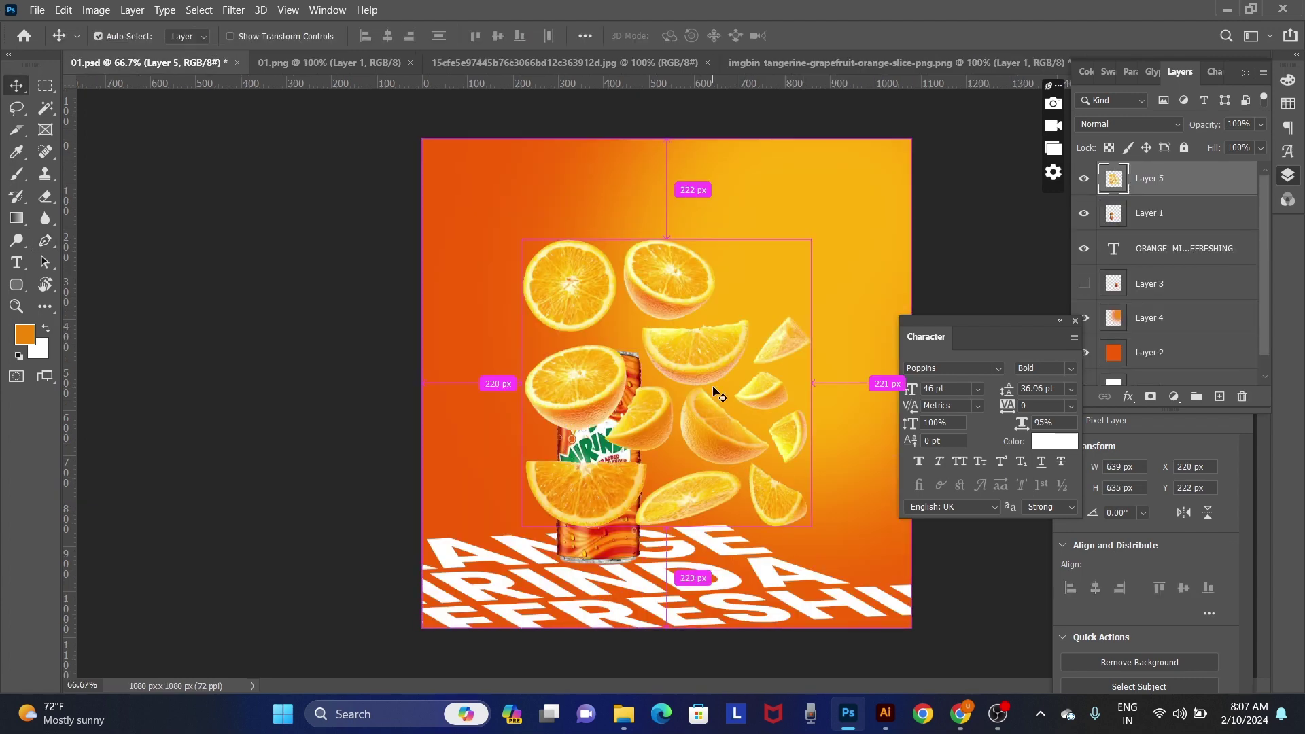
key("ctrl+z")
left_click(788, 61)
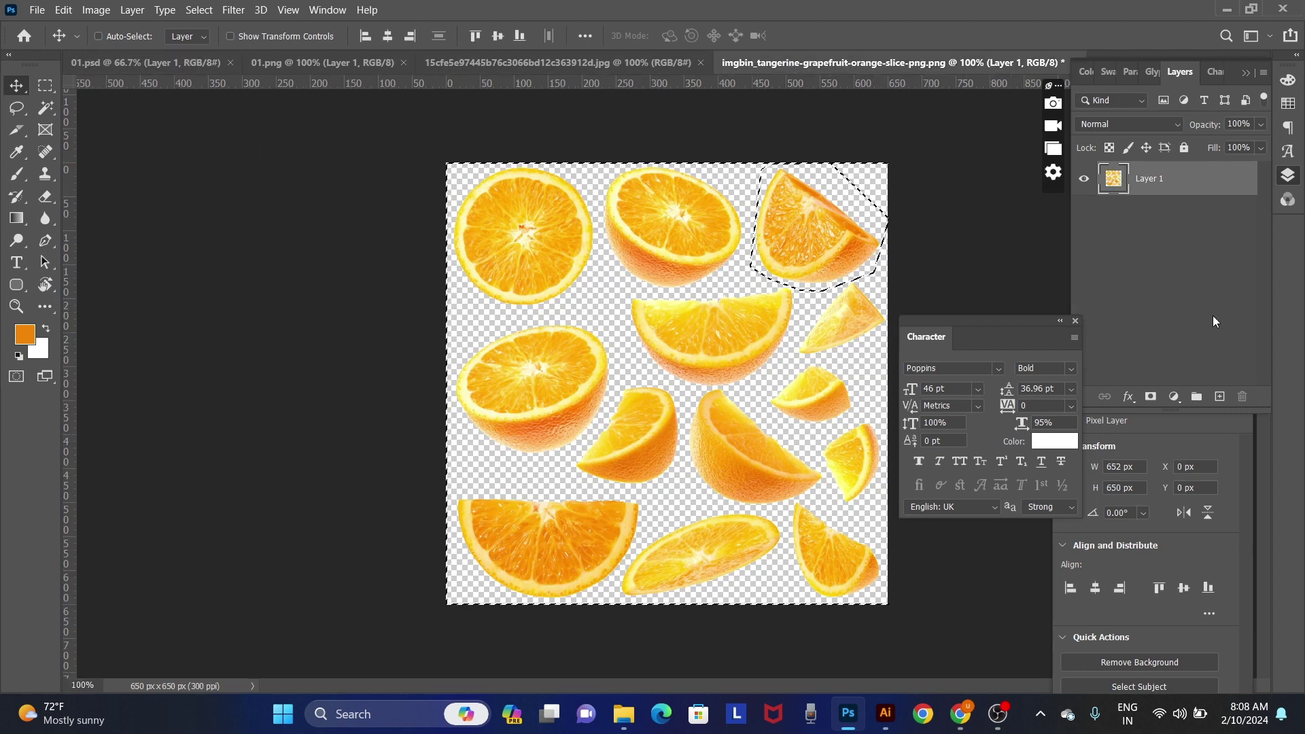
left_click(1291, 177)
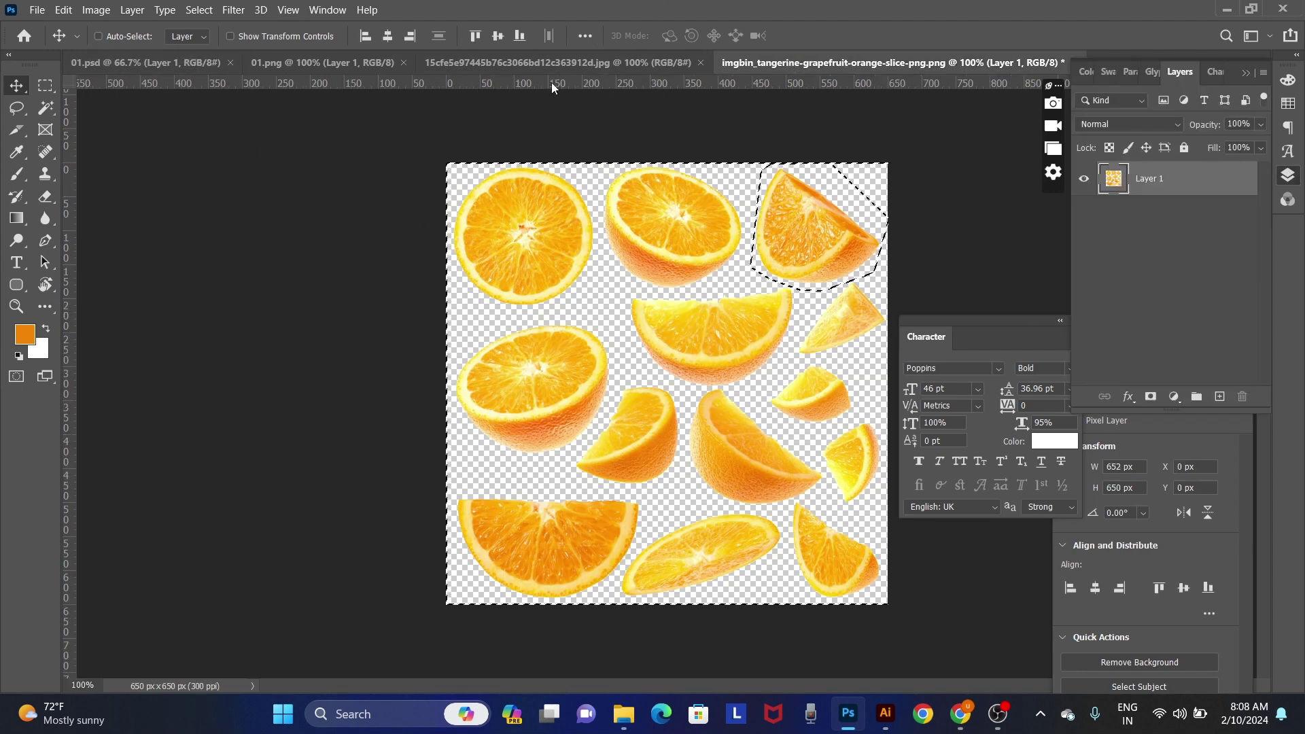
Step: Drag the selected wedge into the ad and scale it to about 146×137 px
left_click(43, 85)
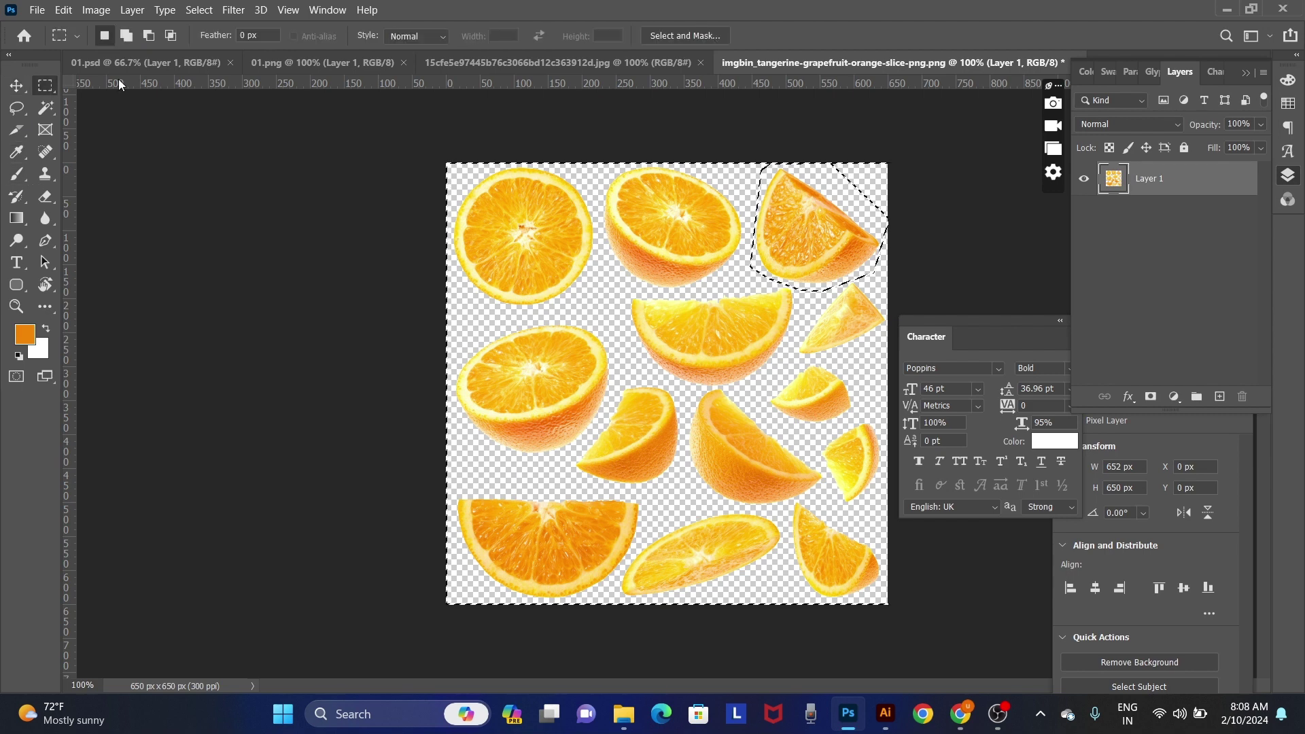
left_click(172, 36)
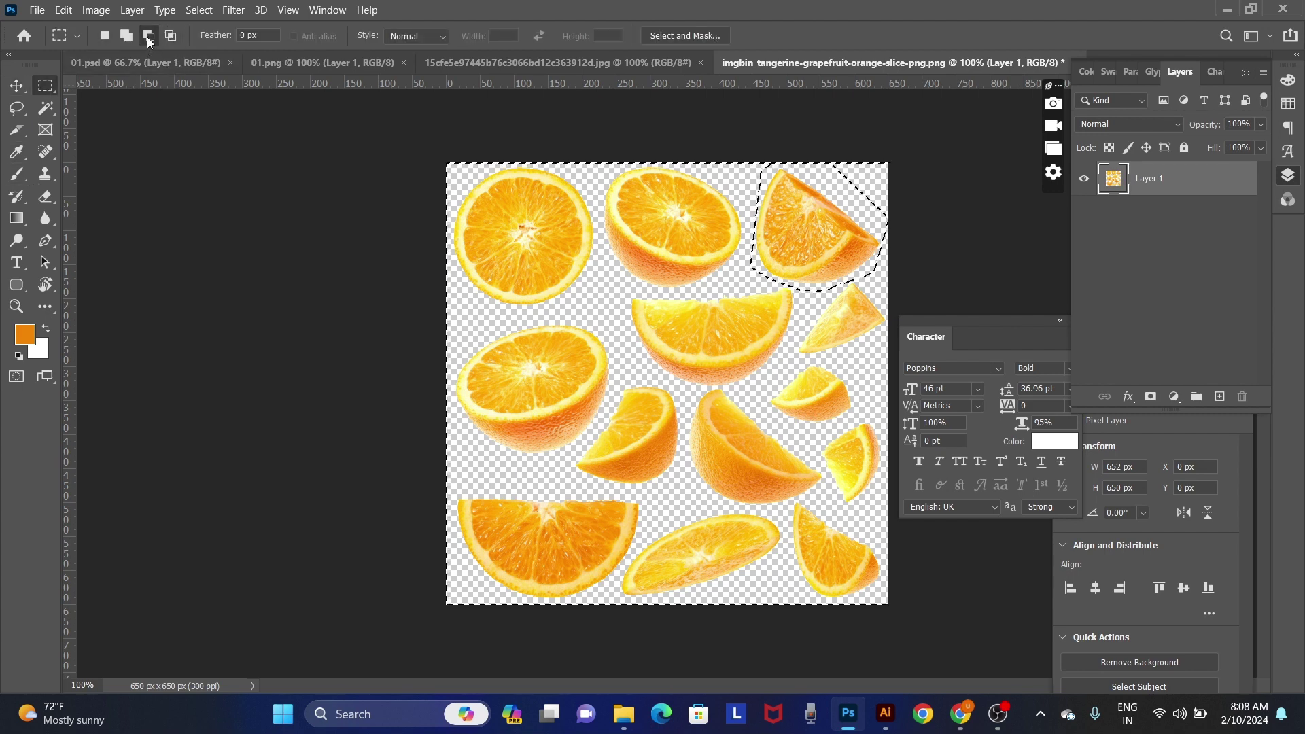
left_click(104, 35)
key("v")
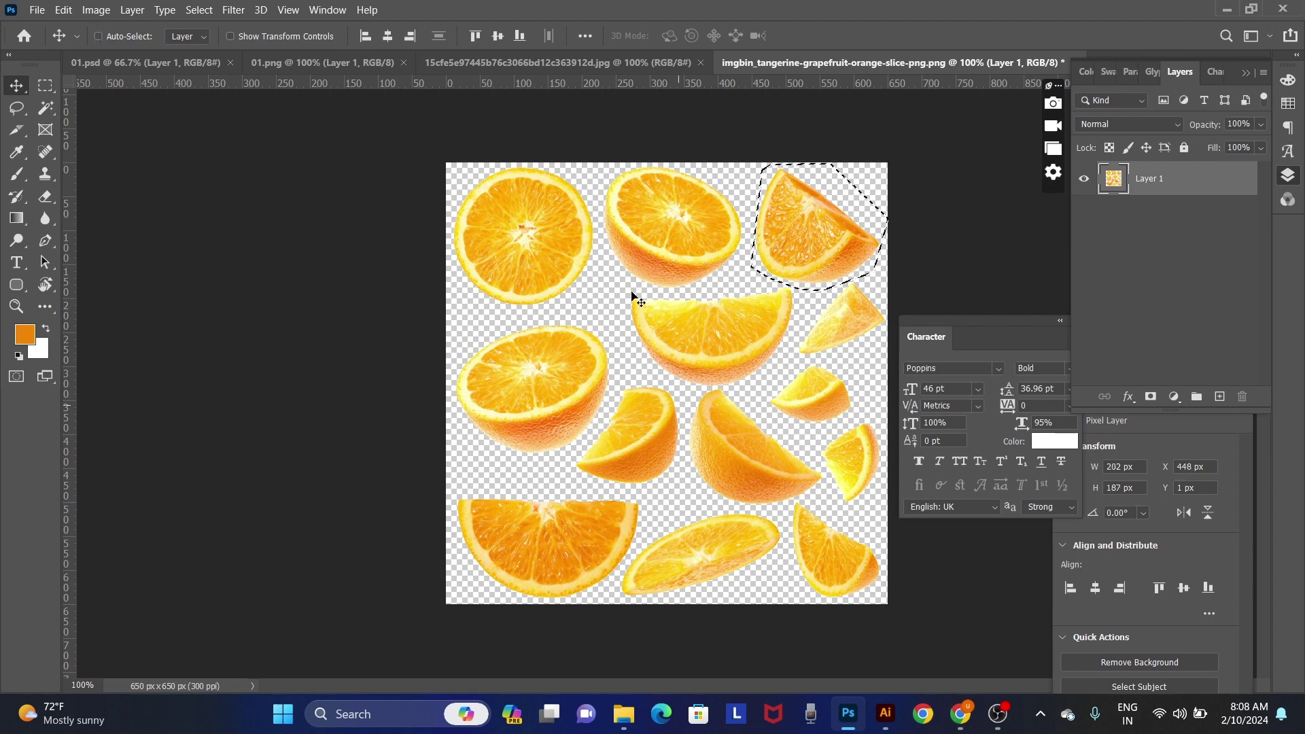
mouse_move(632, 297)
left_mouse_down()
mouse_move(753, 504)
mouse_move(759, 556)
left_mouse_up()
key("ctrl+t")
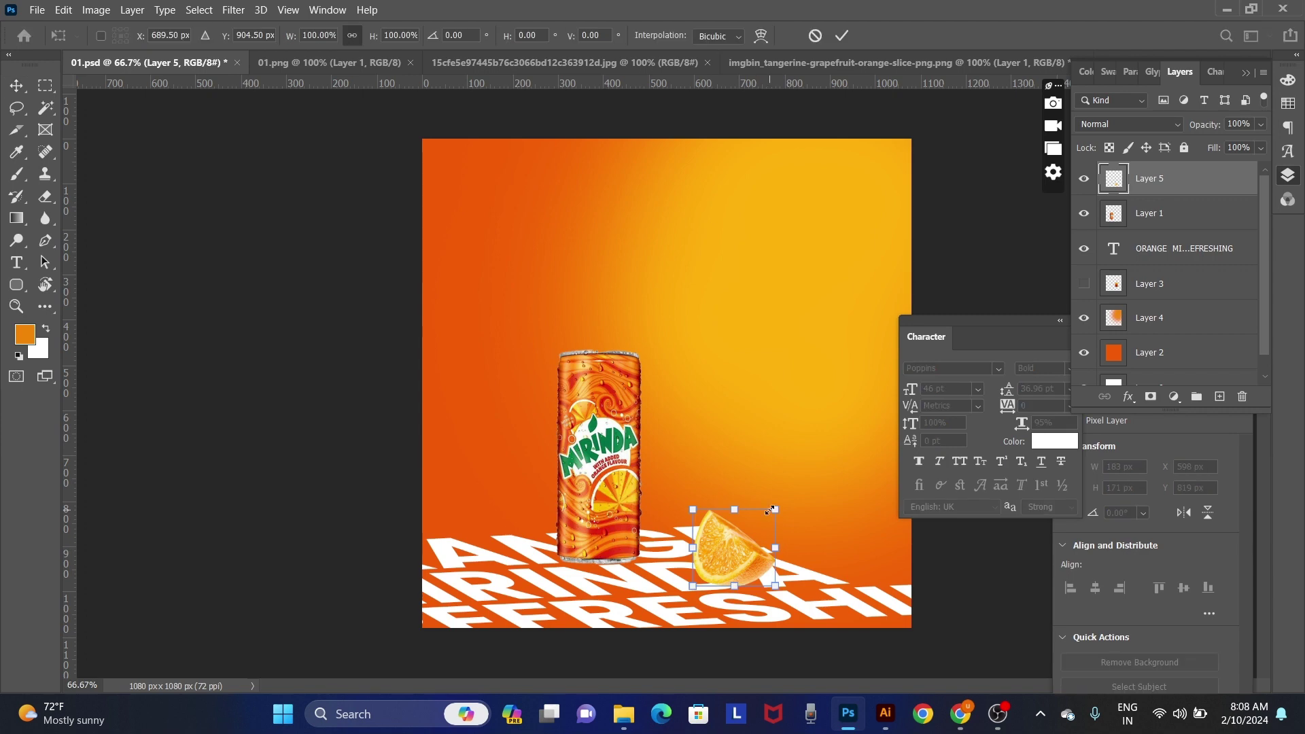
left_click_drag(776, 510, 754, 527)
key("Return")
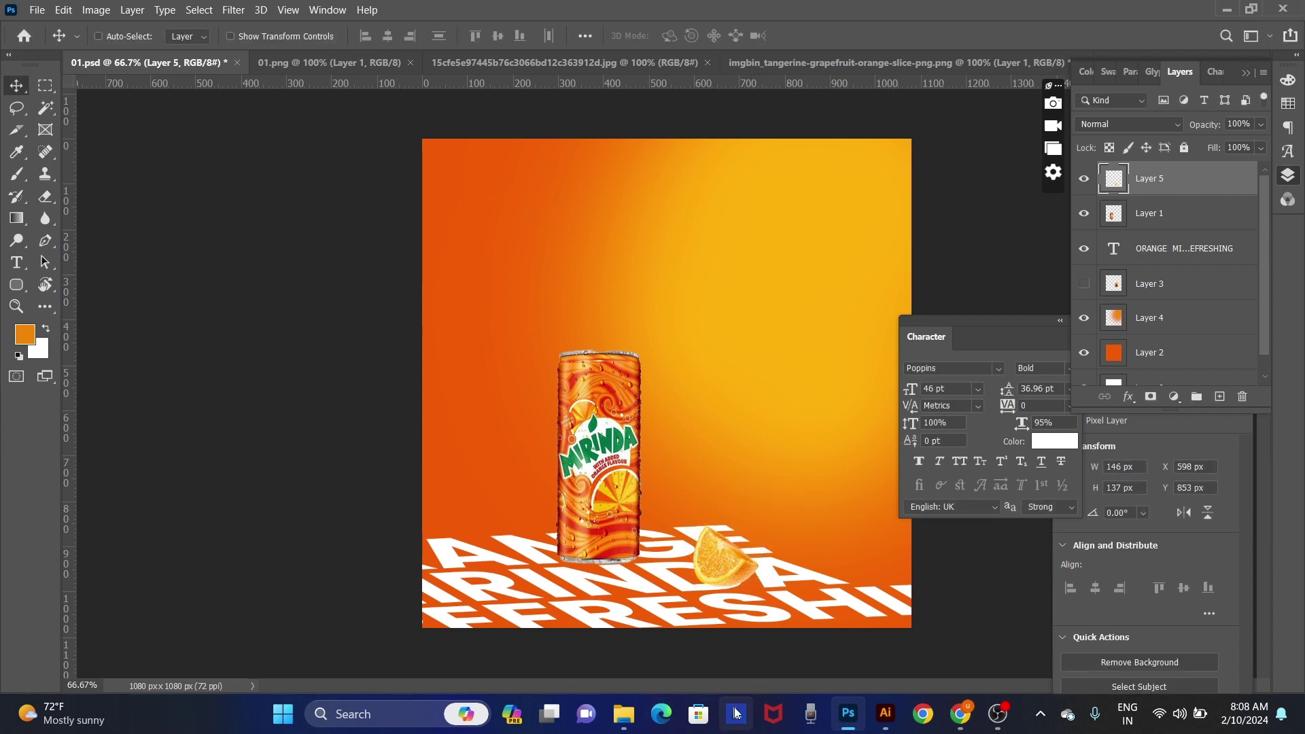
Step: Trace the orange half in the slices image with the Pen tool and copy it as a selection
left_click(785, 65)
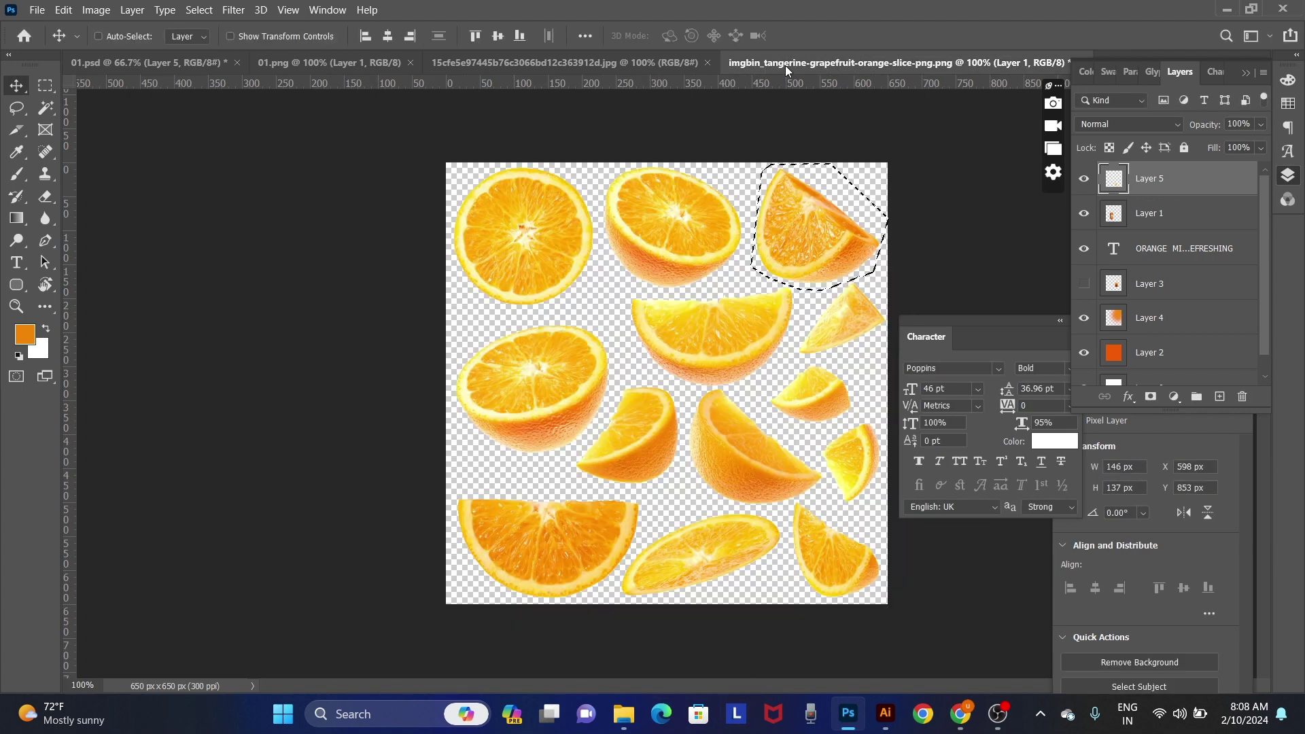
key("p")
left_click(588, 166)
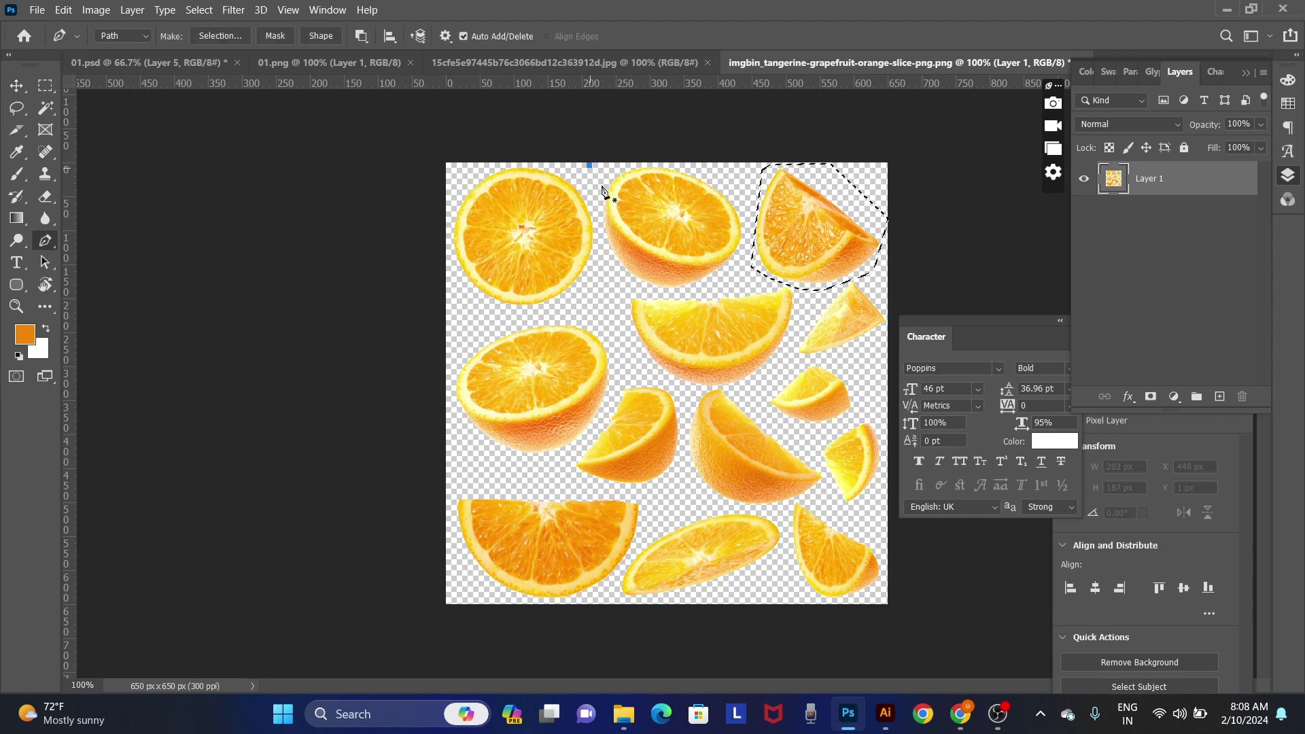
left_click(610, 264)
left_click(630, 291)
left_click(680, 294)
left_click(724, 285)
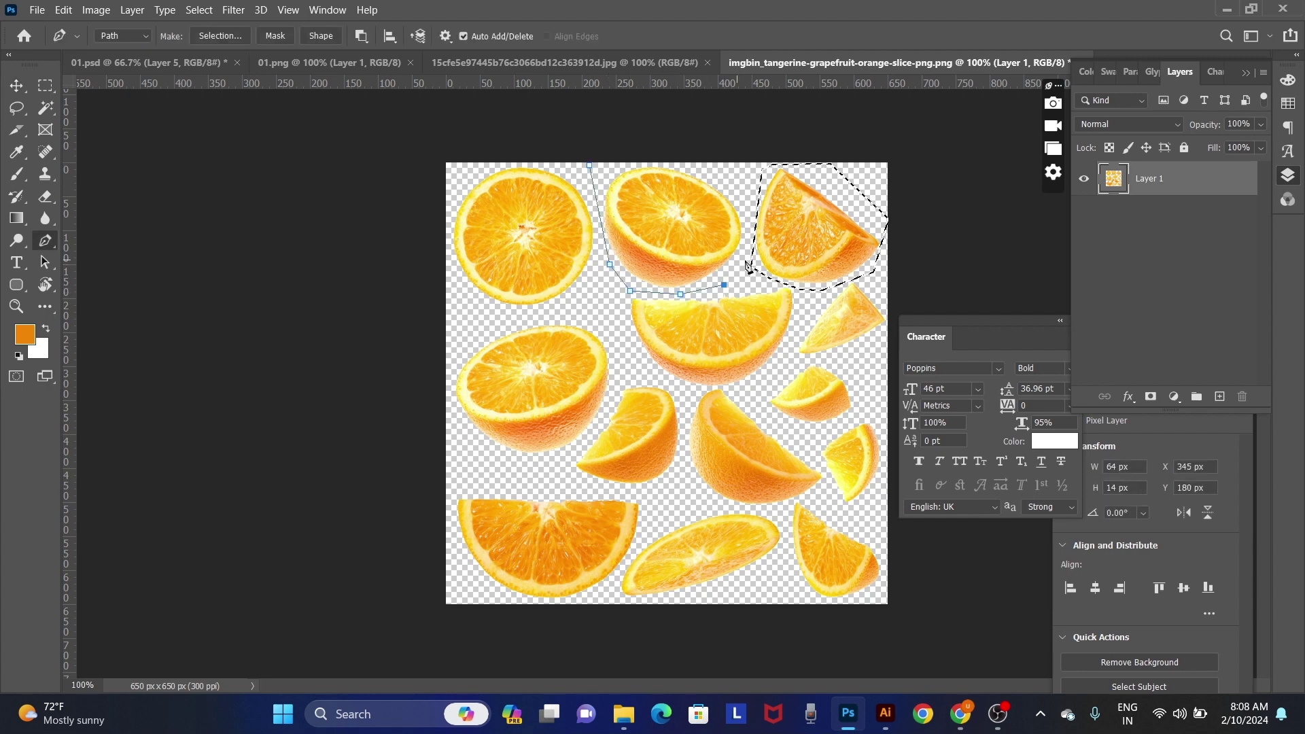
left_click(751, 167)
left_click(734, 144)
left_click(588, 165)
key("ctrl+Return")
key("ctrl+shift+i")
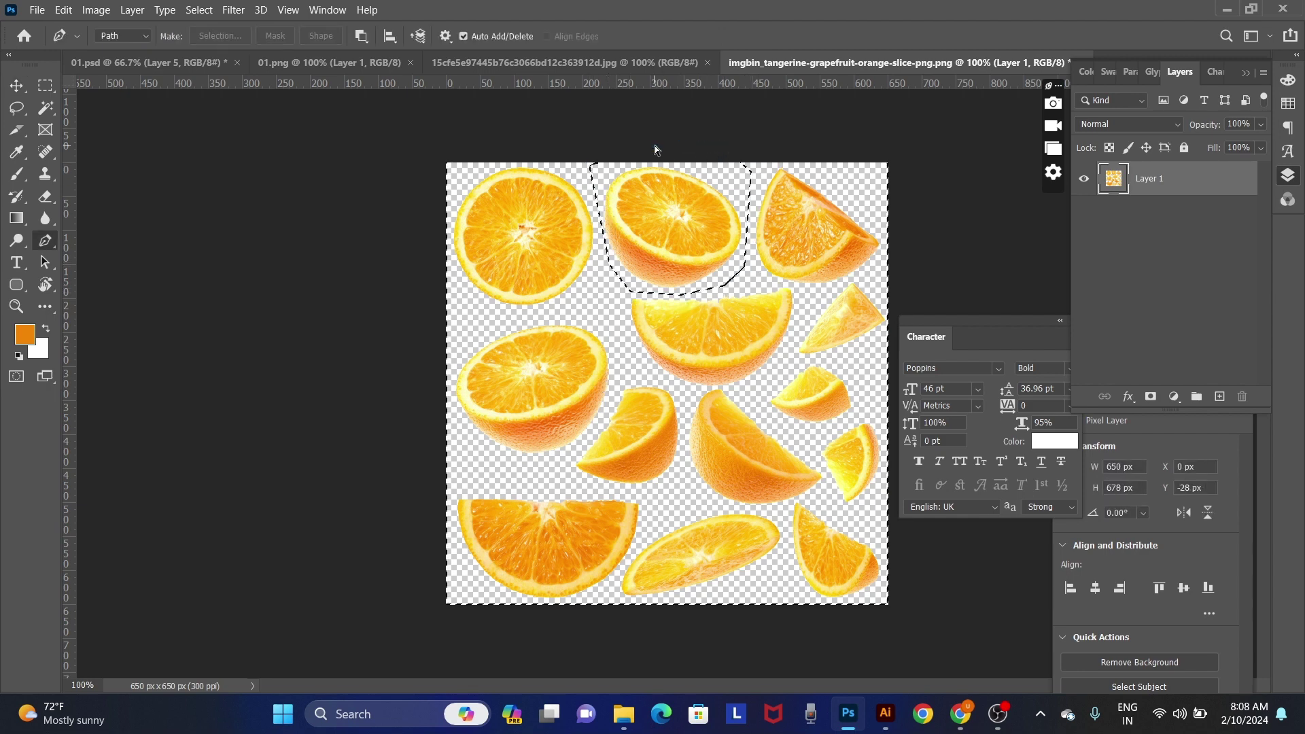
Step: Paste the orange half into 01.psd at the can's left base, scaled to about 76%
key("ctrl+Tab")
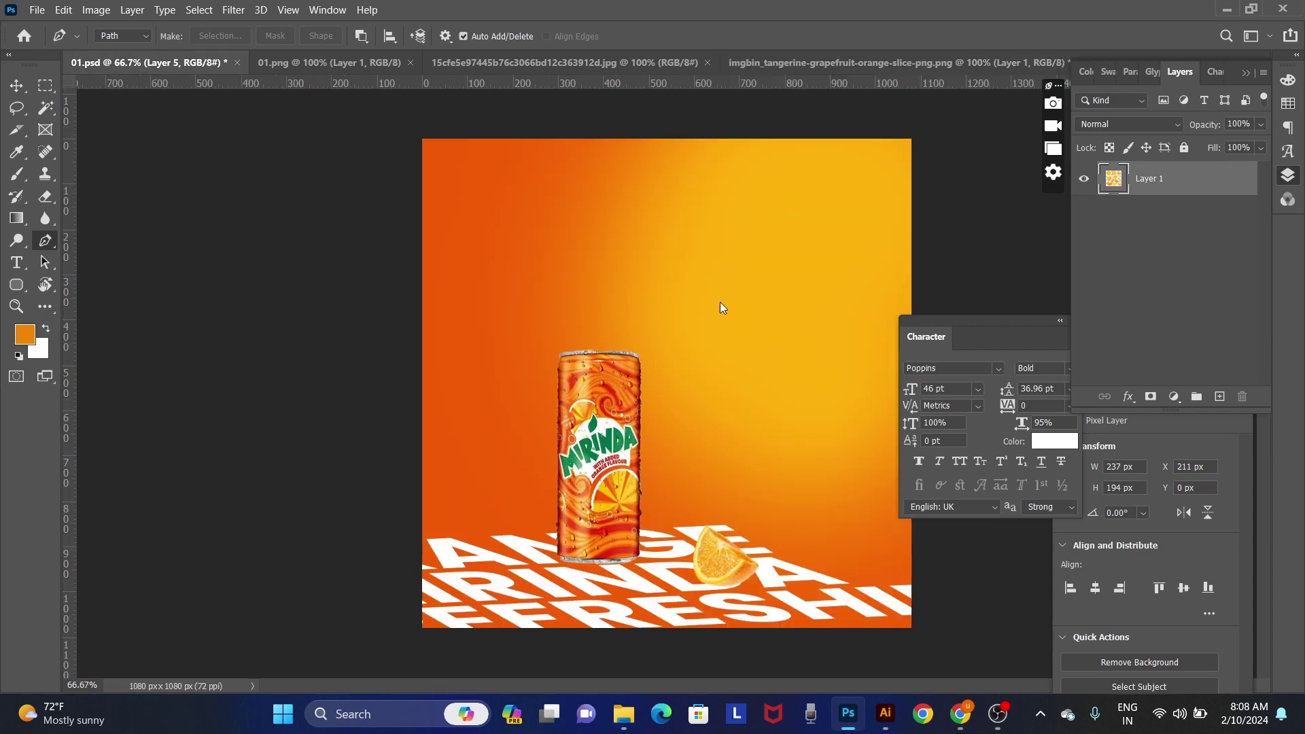
key("ctrl+v")
key("v")
left_click_drag(690, 384, 577, 561)
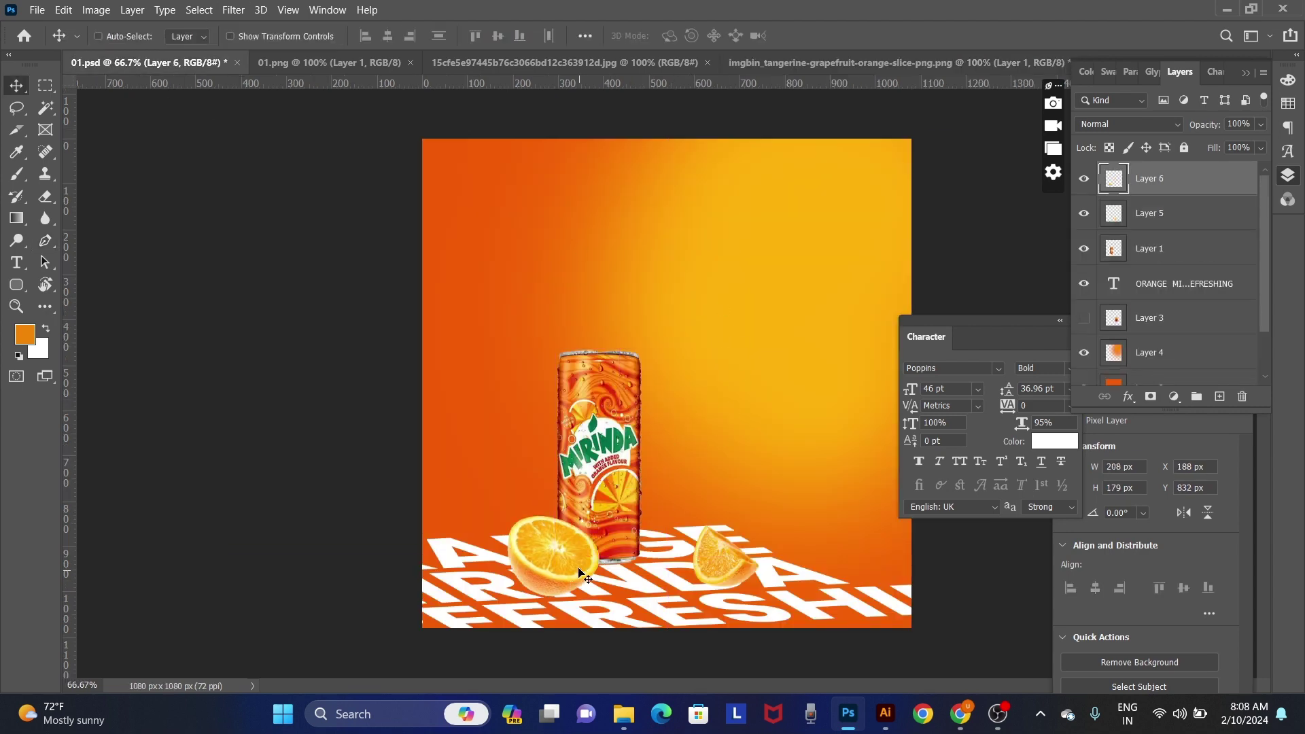
key("ctrl+t")
left_click_drag(508, 516, 529, 532)
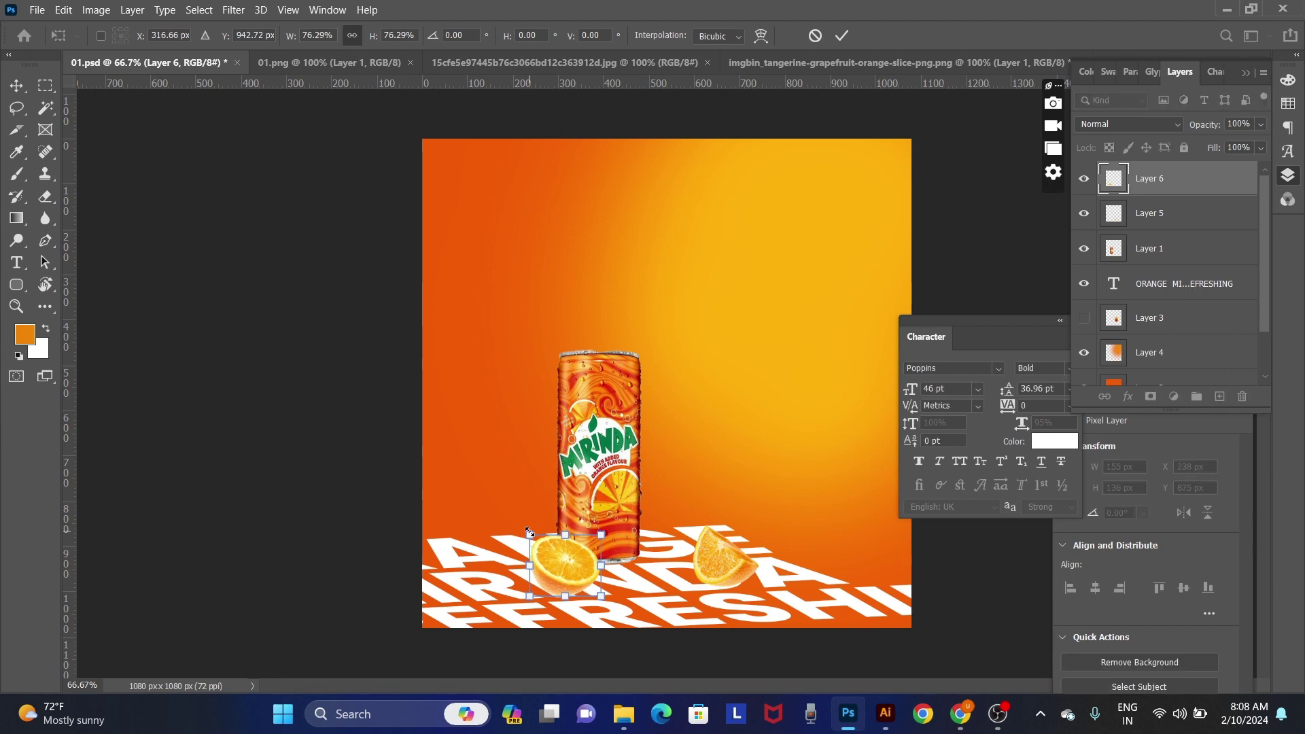
key("Return")
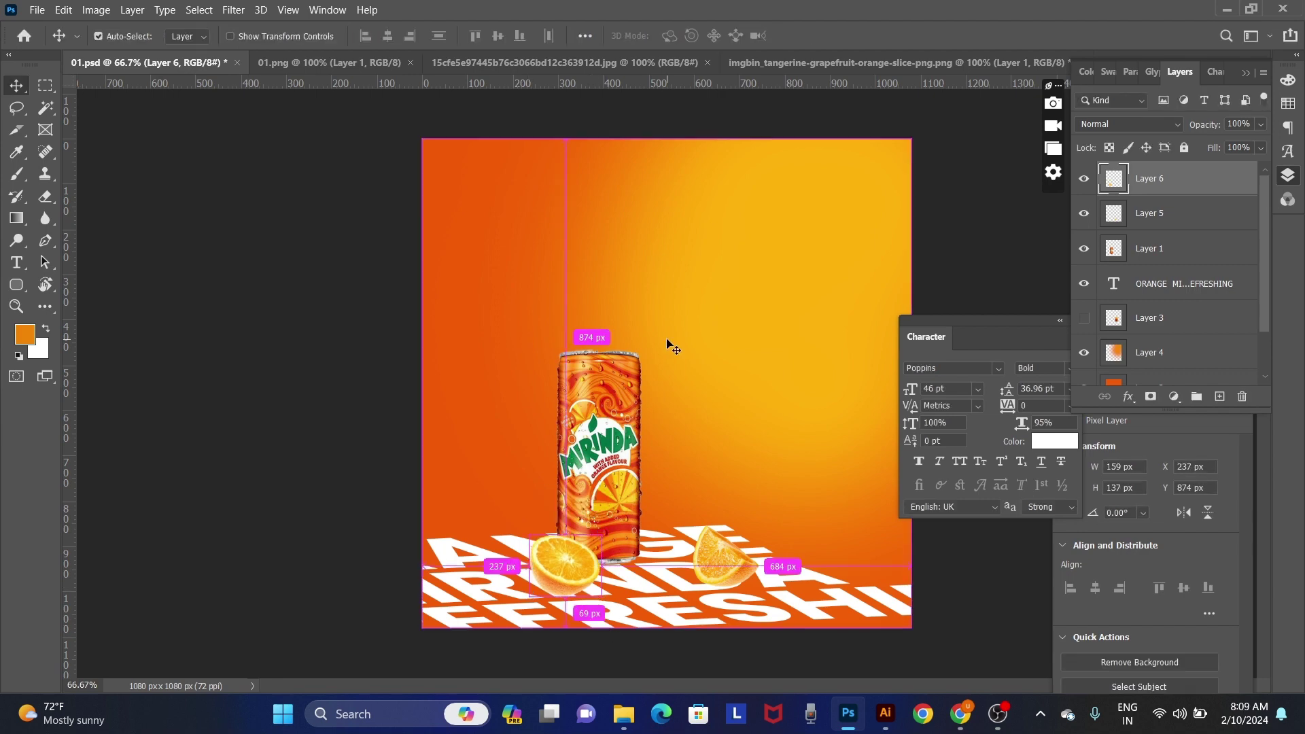
Step: Open the whole leafy orange photo and select the orange with Select Subject
key("ctrl+o")
double_click(319, 193)
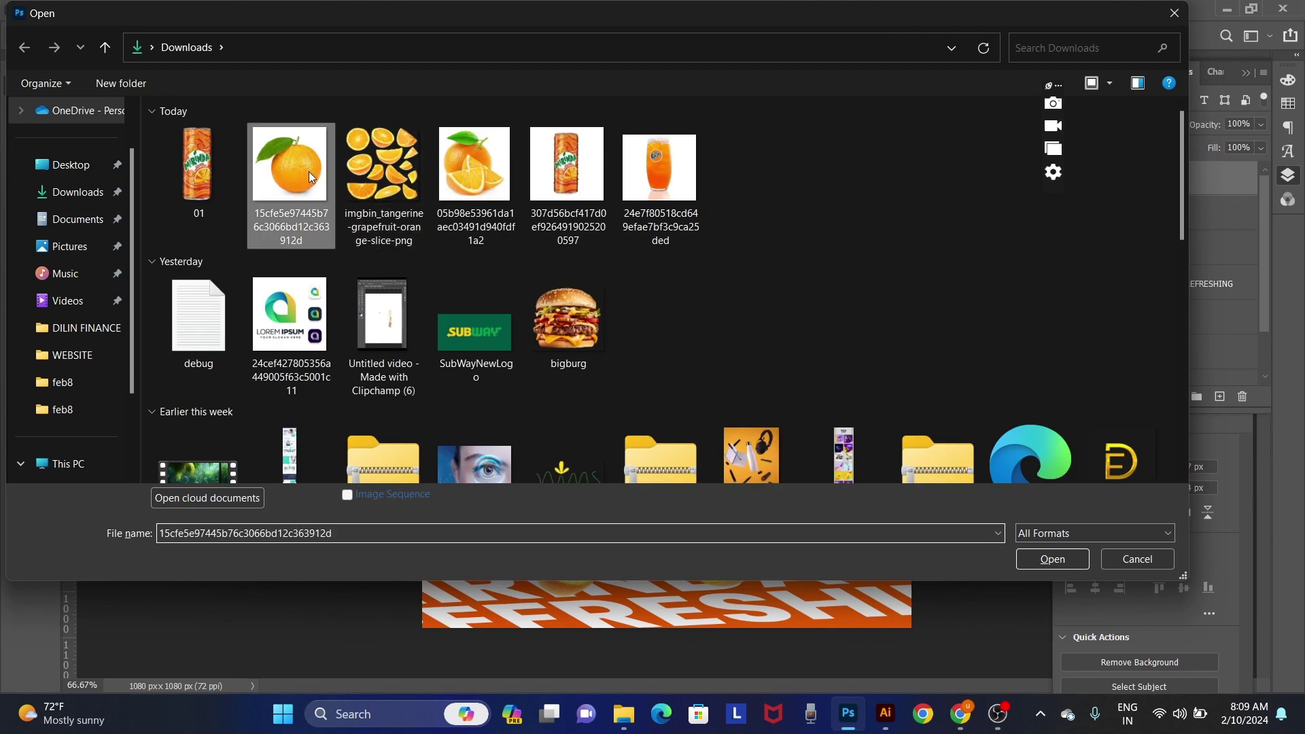
left_click(1224, 176)
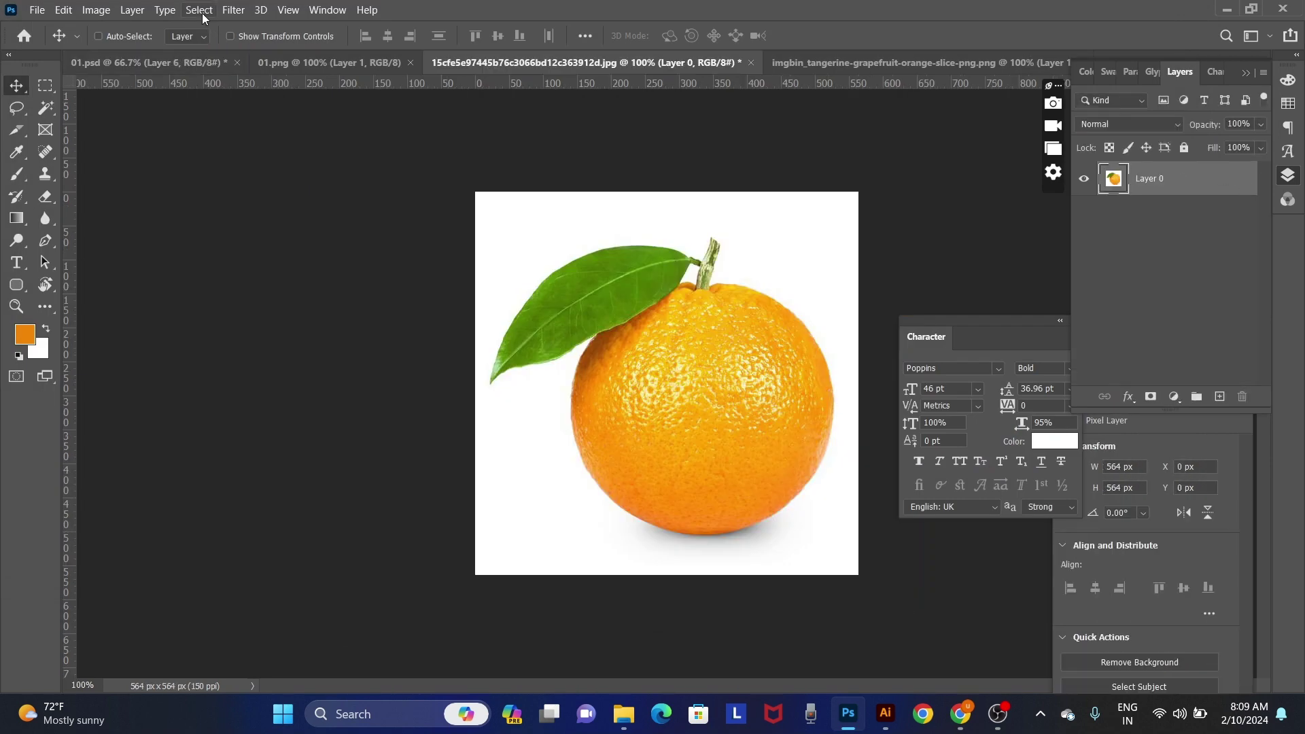
left_click(199, 10)
left_click(258, 201)
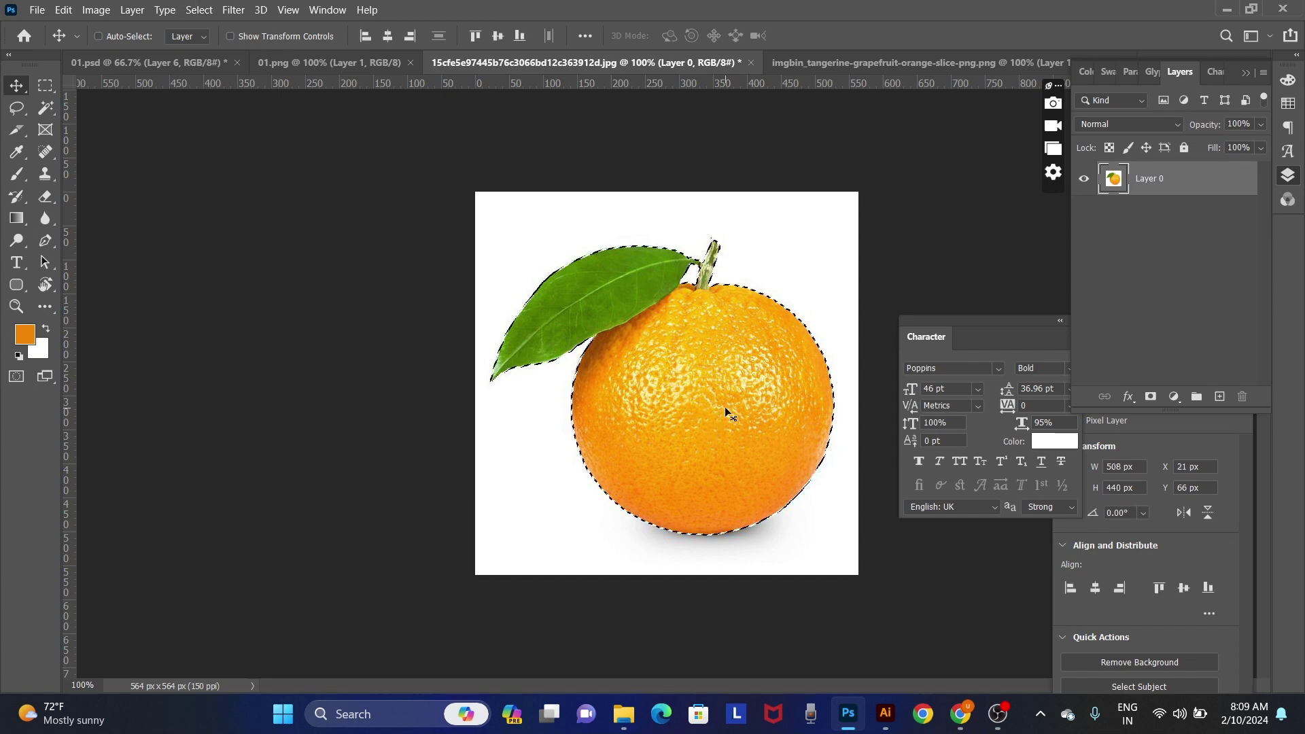
Step: Drag the whole orange into the ad, scaled to about 52%, in front of the can's base
left_click_drag(754, 427, 740, 469)
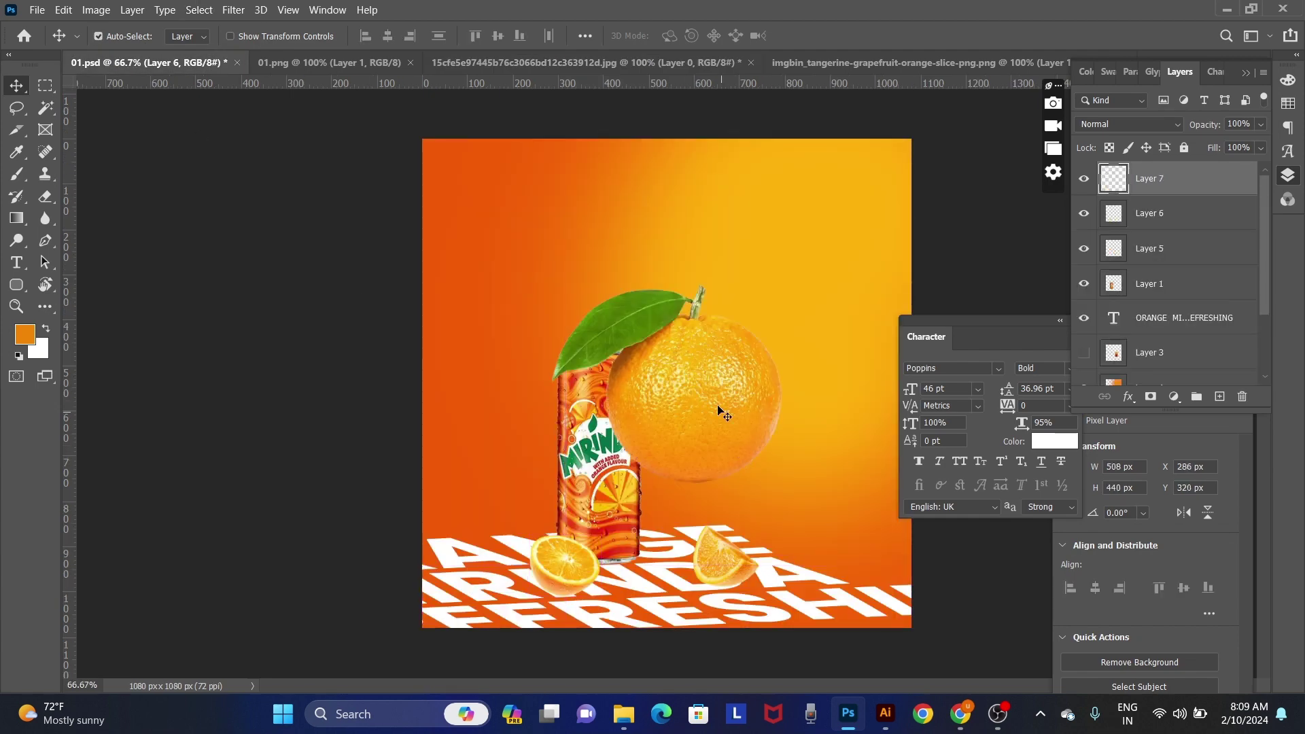
left_click_drag(734, 367, 721, 503)
key("ctrl+t")
left_click_drag(795, 399, 723, 459)
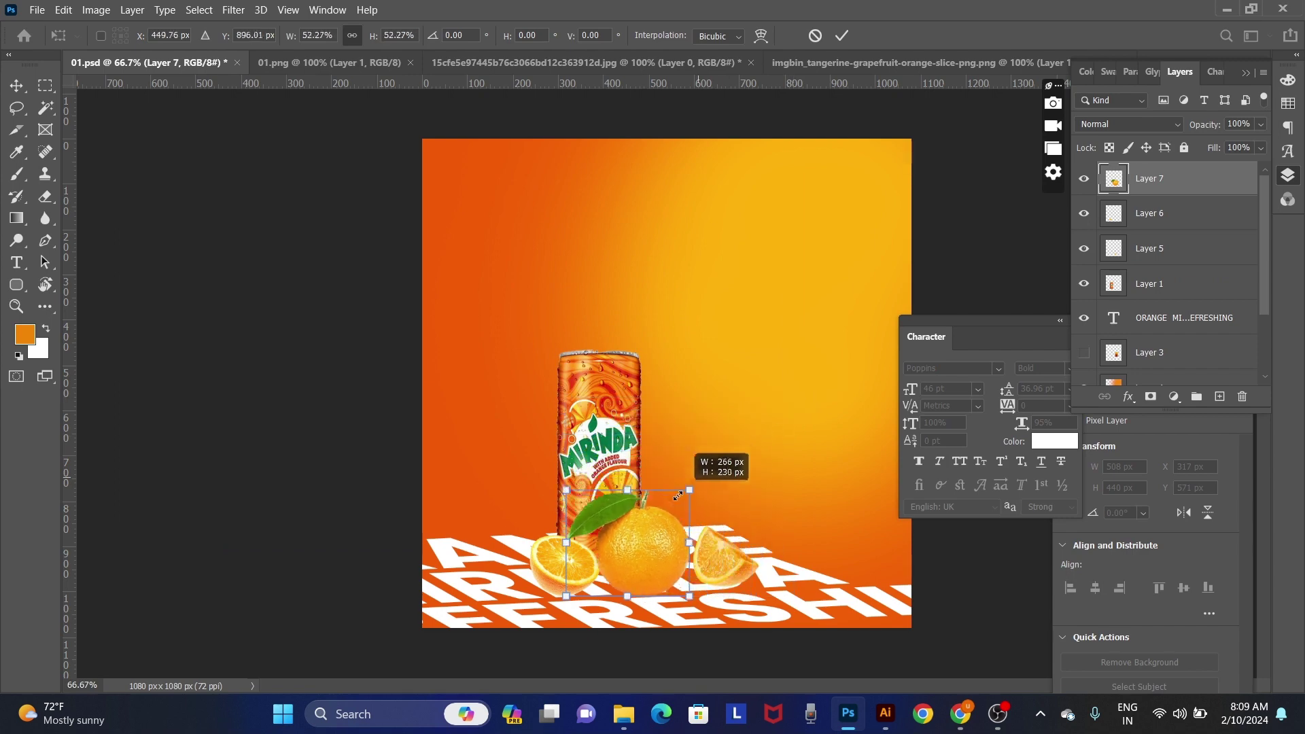
left_click_drag(705, 514, 666, 583)
key("Return")
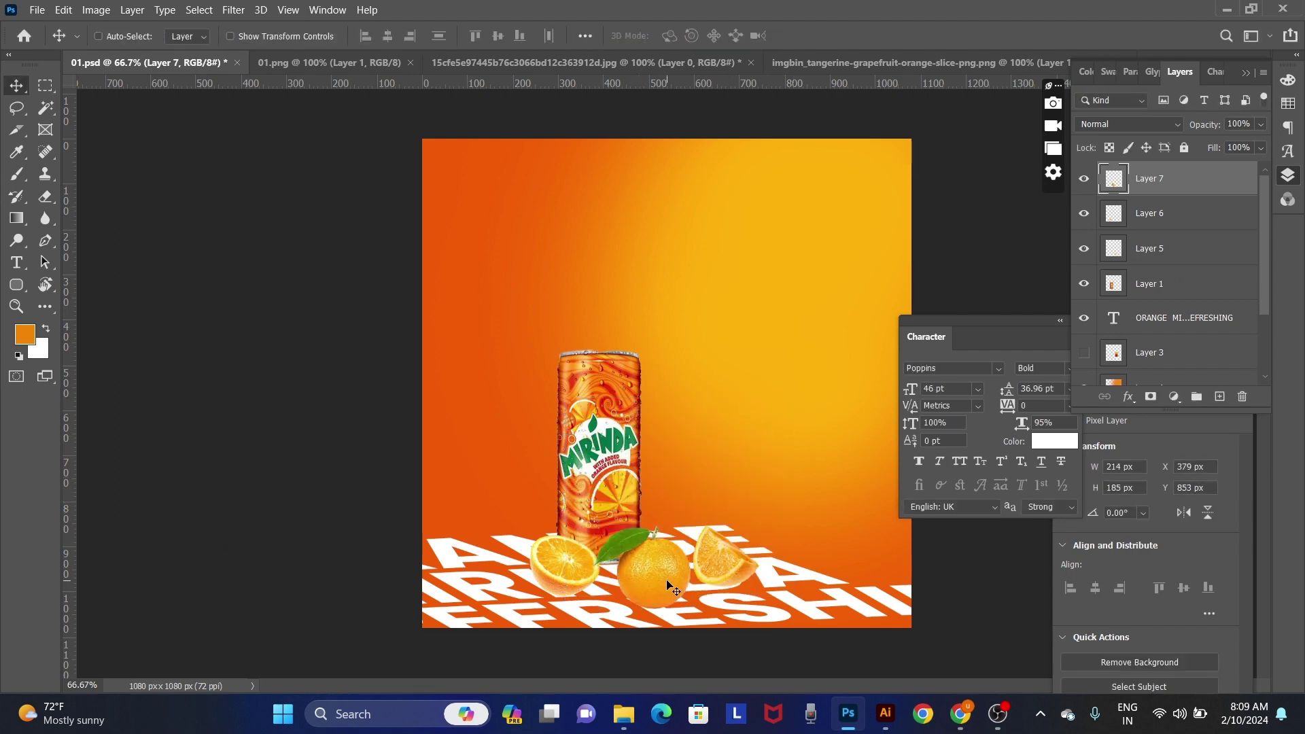
Step: Shift the orange half further up-left and select the orange wedge for resizing
left_click_drag(564, 577, 504, 557)
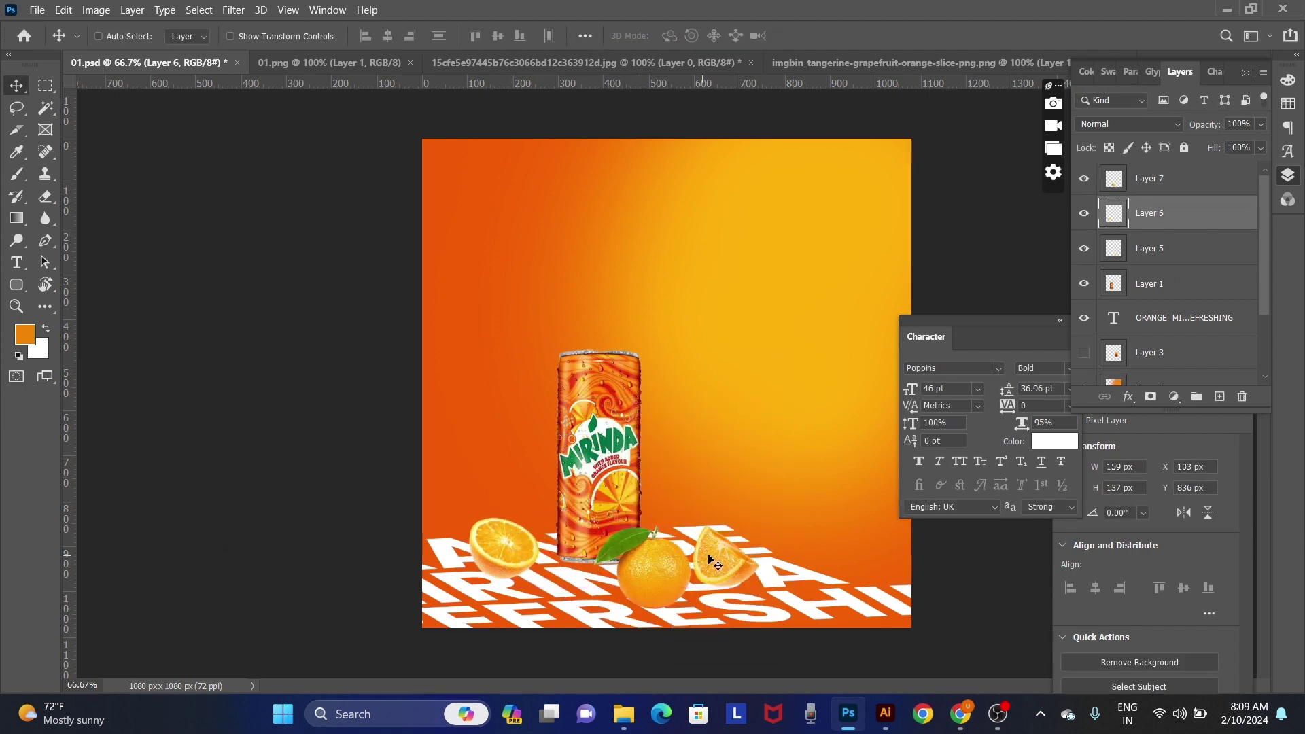
left_click(732, 557, "ctrl")
key("ctrl+t")
Step: Shrink the orange wedge, then shrink the half-orange to 139×120 px
left_click_drag(759, 587, 727, 548)
key("Return")
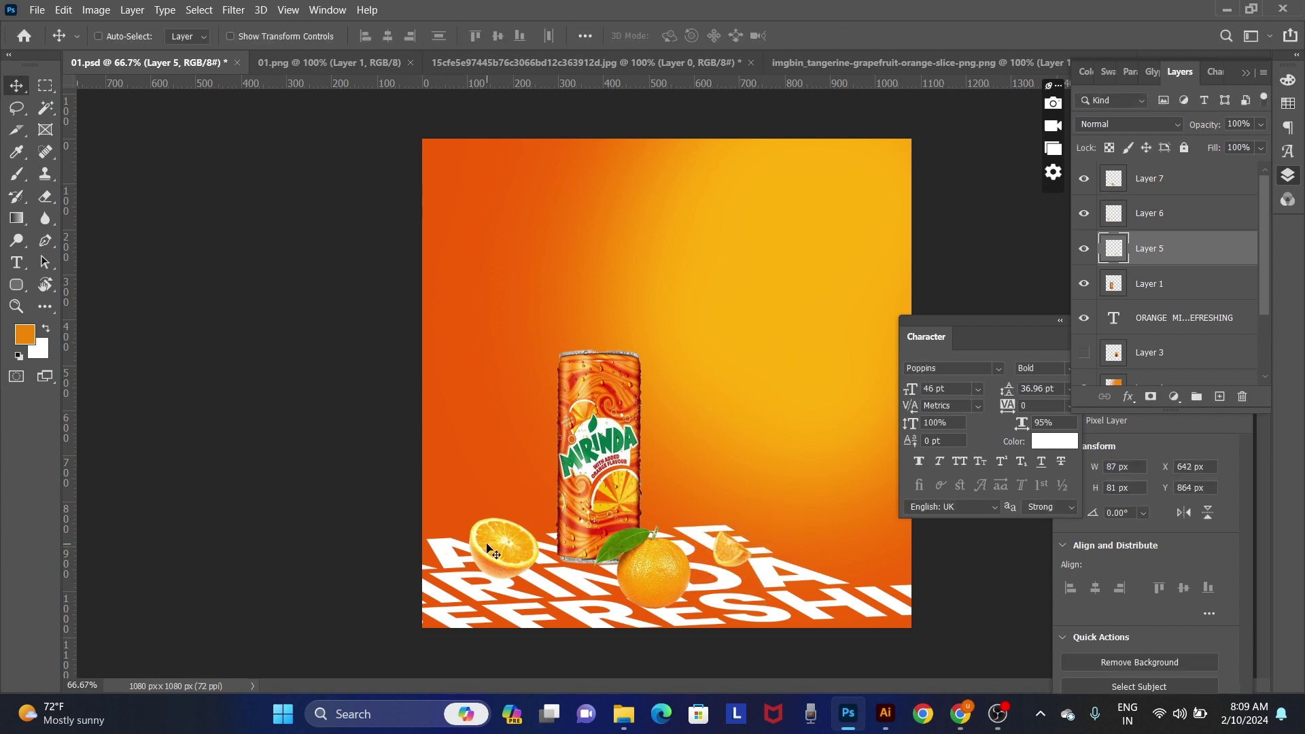
right_click(488, 548)
left_click(508, 552)
key("ctrl+t")
mouse_move(540, 517)
left_mouse_down()
mouse_move(521, 527)
mouse_move(532, 525)
left_mouse_up()
key("Return")
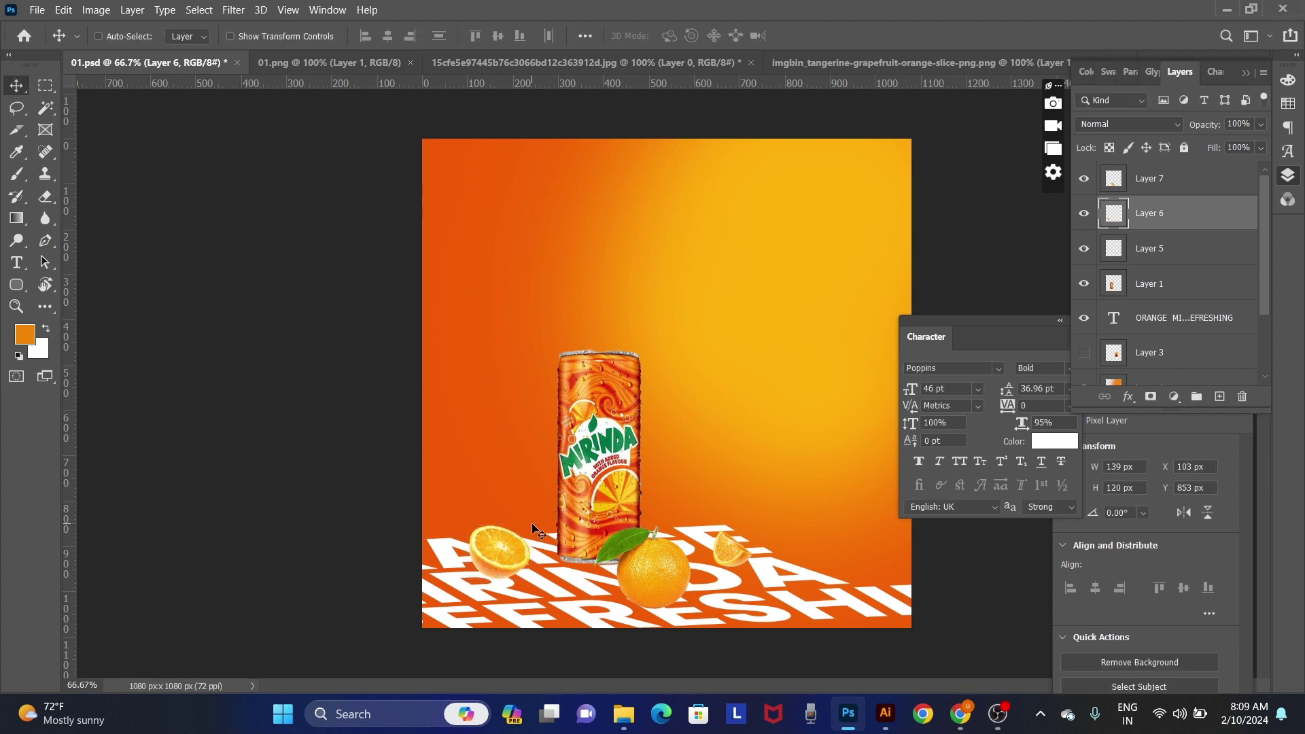
Step: Move the whole orange slightly right and down, and the half-orange further left and down
right_click(664, 560)
left_click(707, 572)
left_click_drag(684, 582, 707, 588)
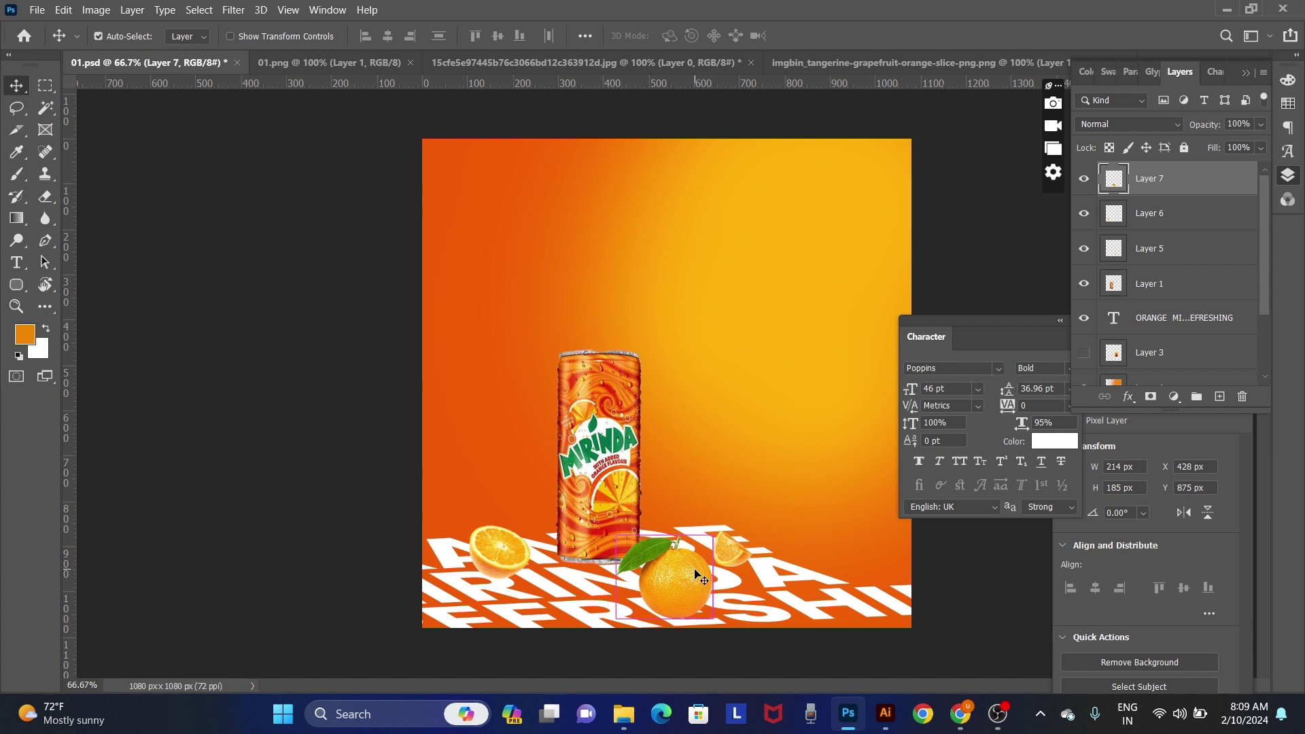
right_click(506, 540)
left_click(527, 550)
left_click_drag(527, 550, 503, 568)
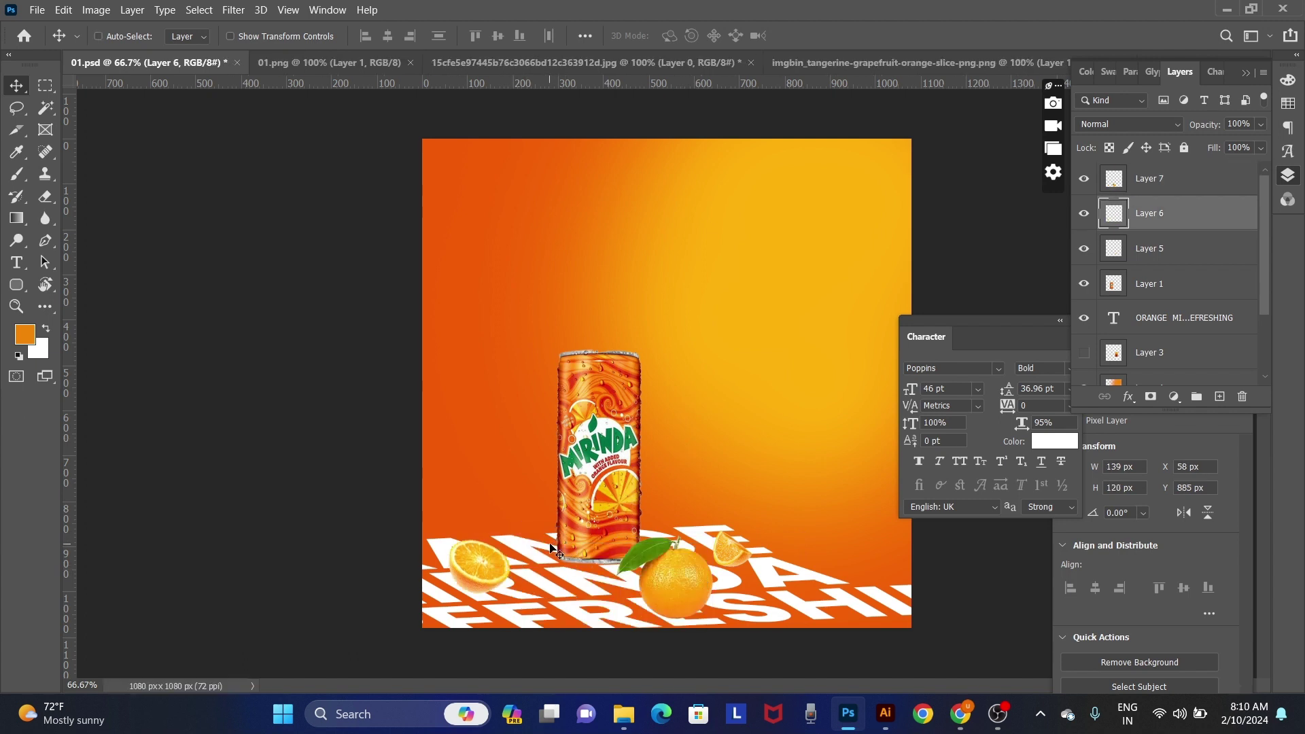
Step: Outline a triangular shadow area from the can's base toward the bottom-left as a selection
key("p")
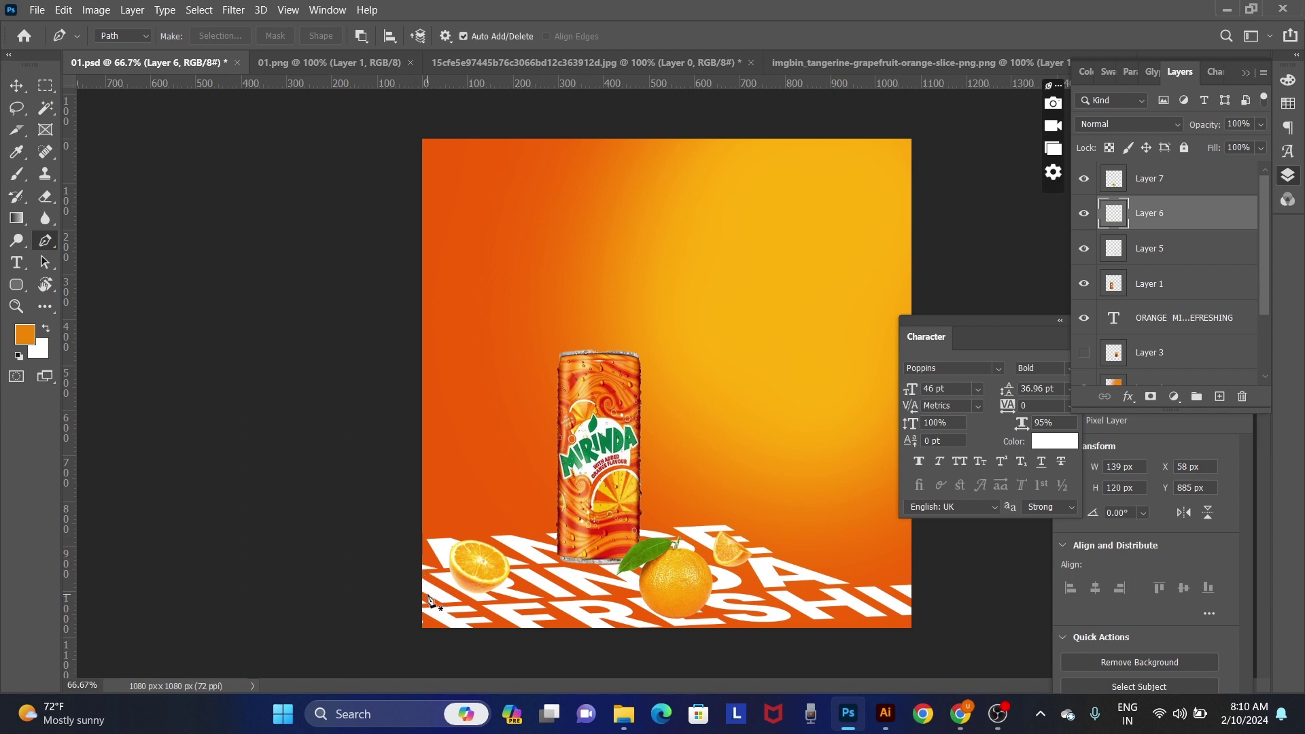
left_click(421, 575)
left_click(556, 548)
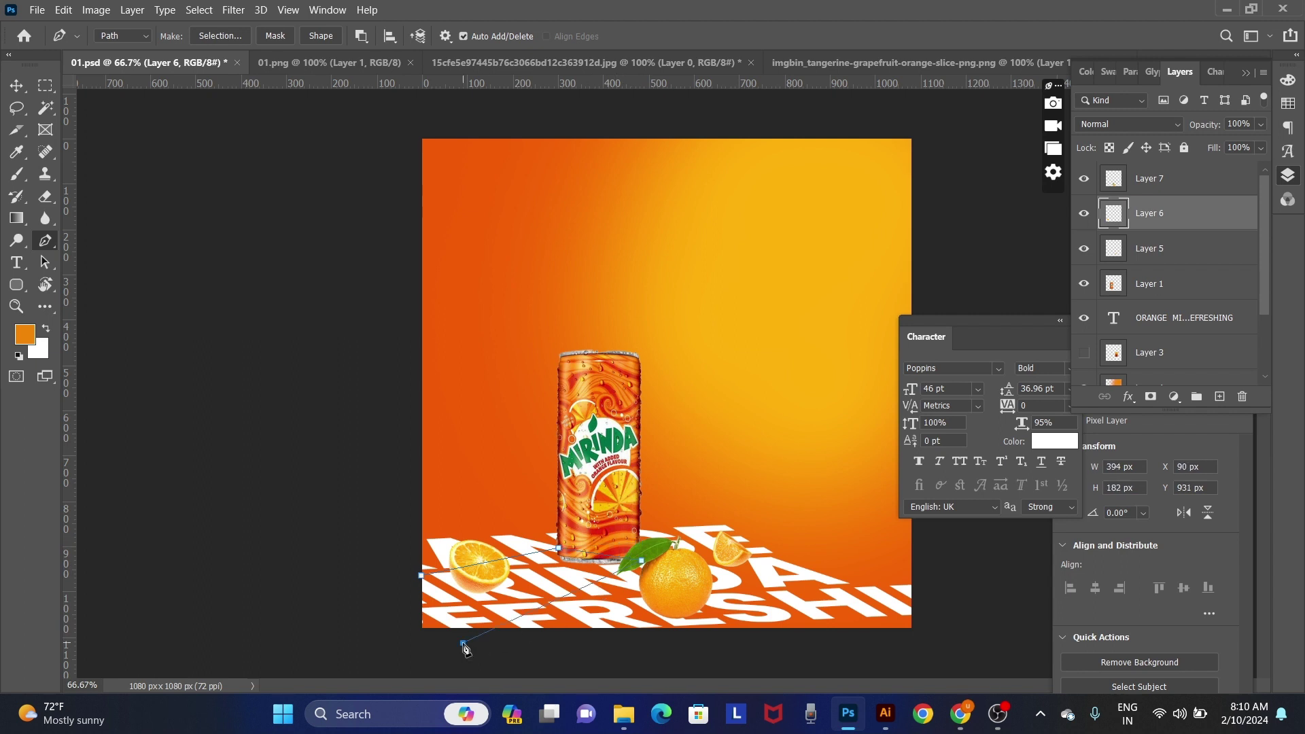
left_click(344, 618)
left_click(352, 555)
key("ctrl+Return")
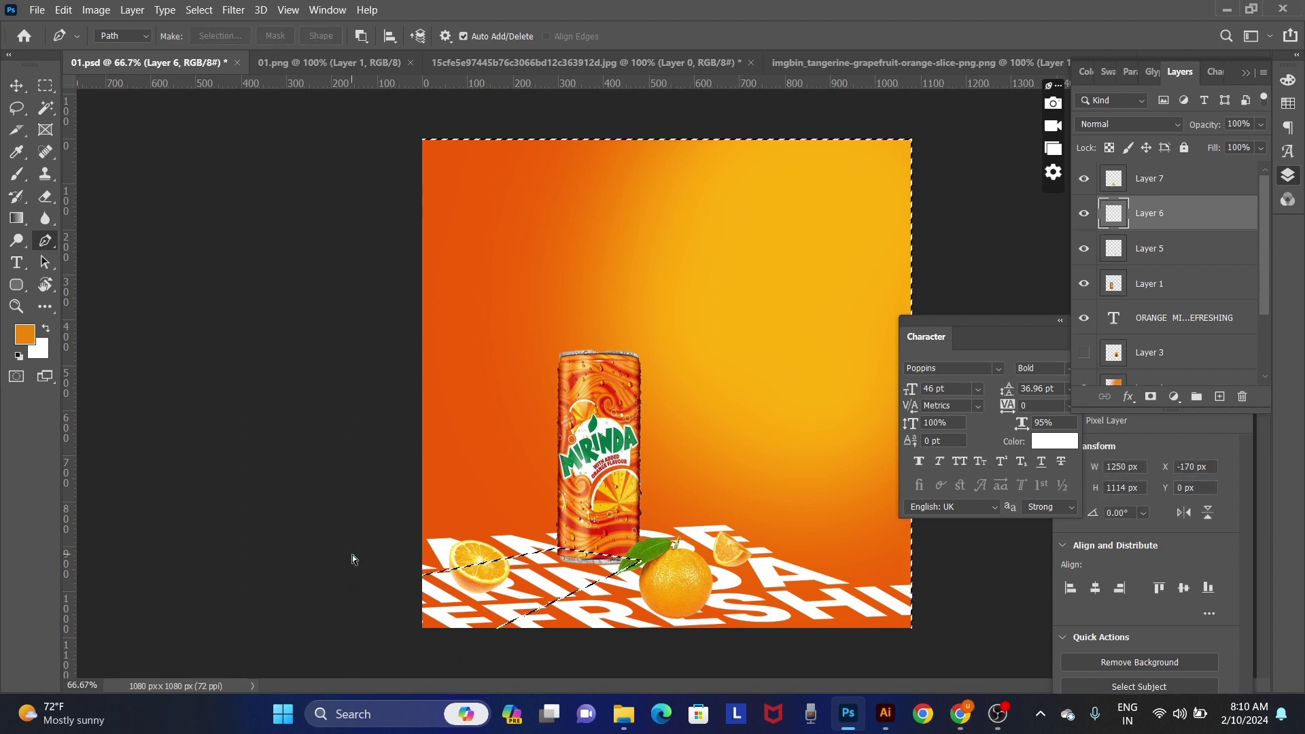
Step: Paint dark red into the selection on new Layer 8, deselect, and pick the can and shadow layers
key("ctrl+shift+n")
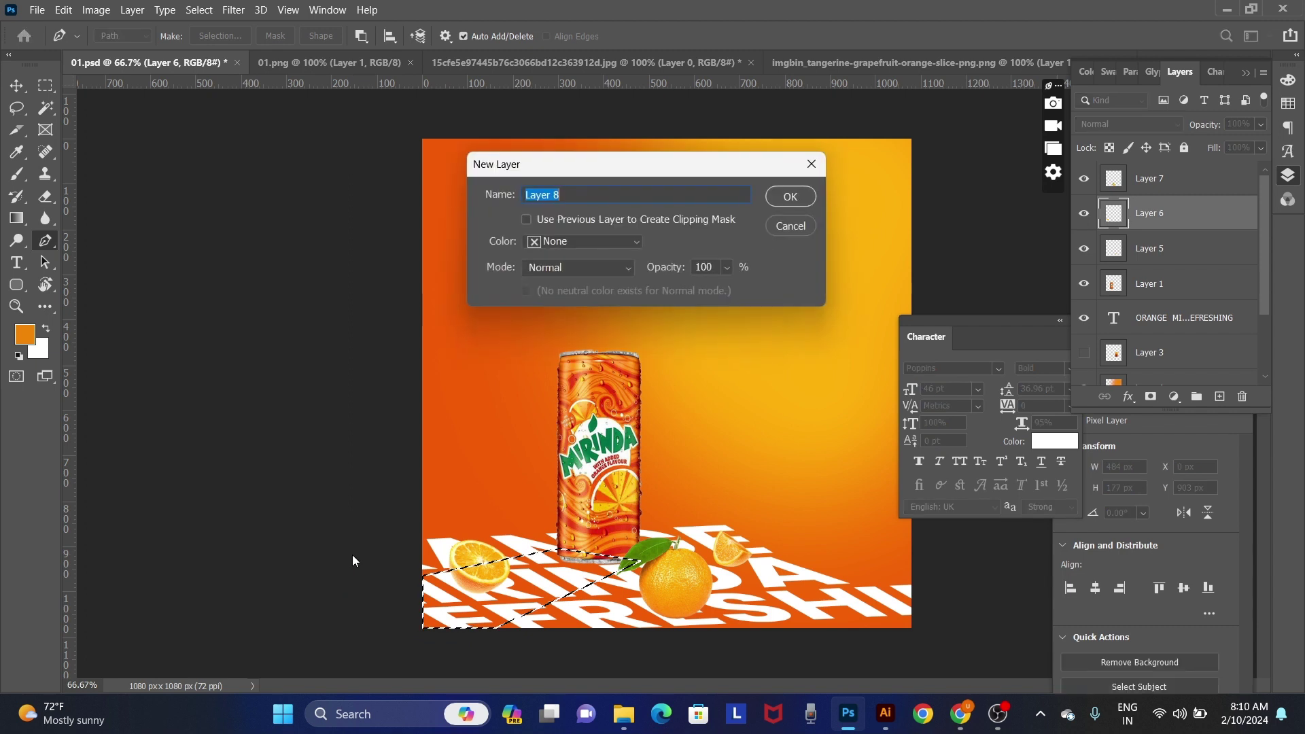
key("Return")
key("b")
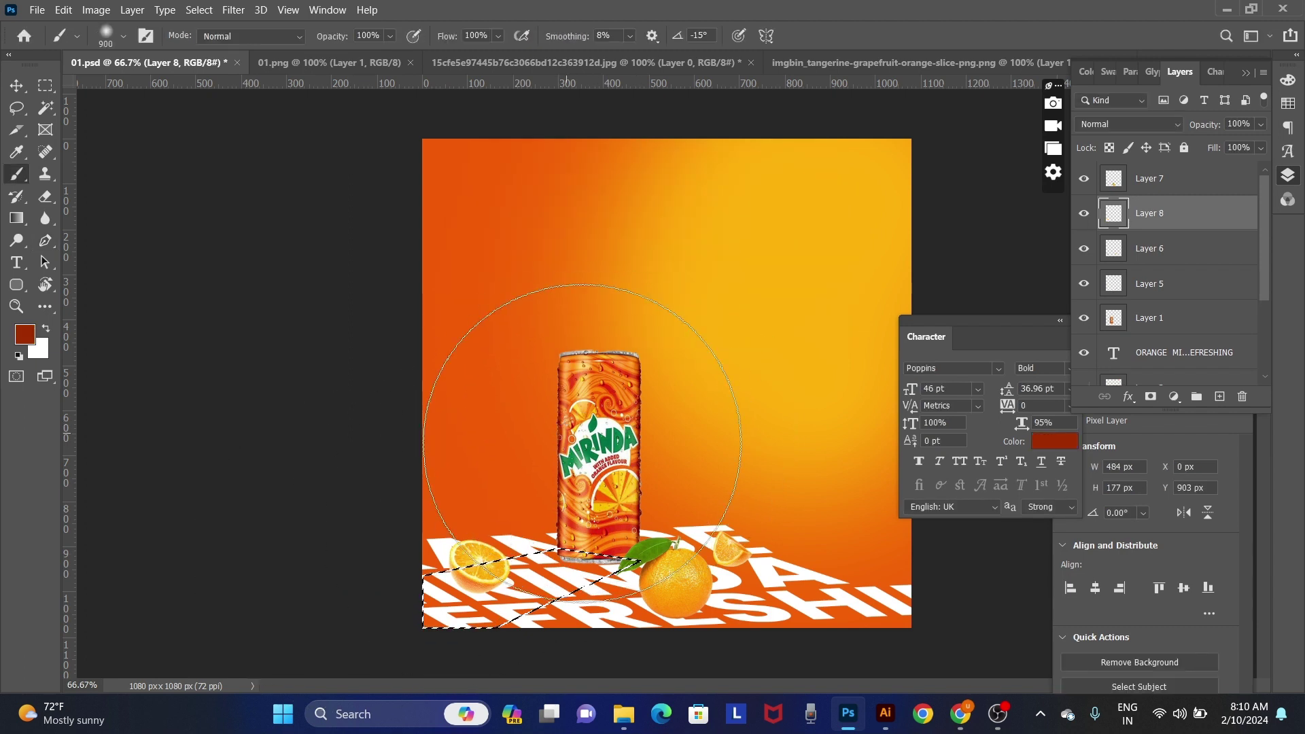
mouse_move(581, 443)
left_mouse_down()
mouse_move(626, 541)
mouse_move(815, 544)
left_mouse_up()
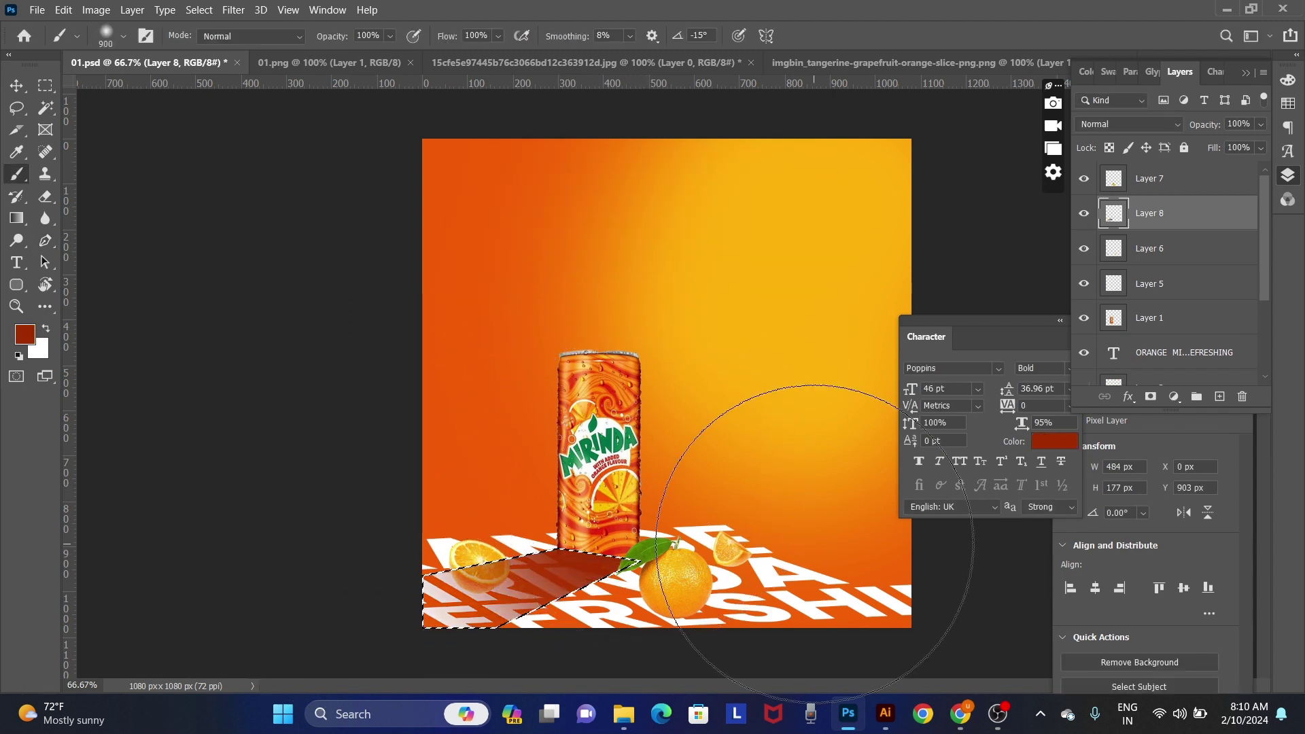
key("ctrl+d")
key("v")
right_click(601, 470)
left_click(621, 477)
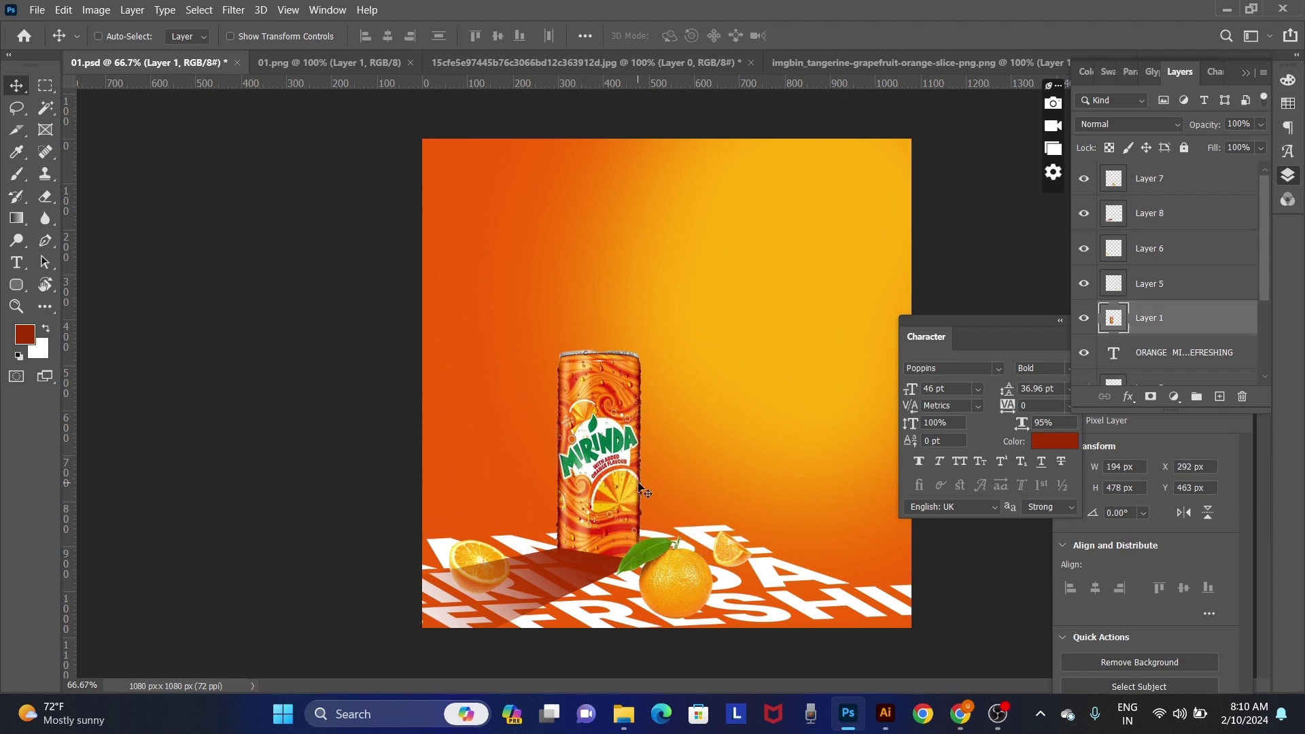
right_click(544, 589)
Step: Move the shadow layer above the ORANGE text and nudge it under the can
left_click(590, 595)
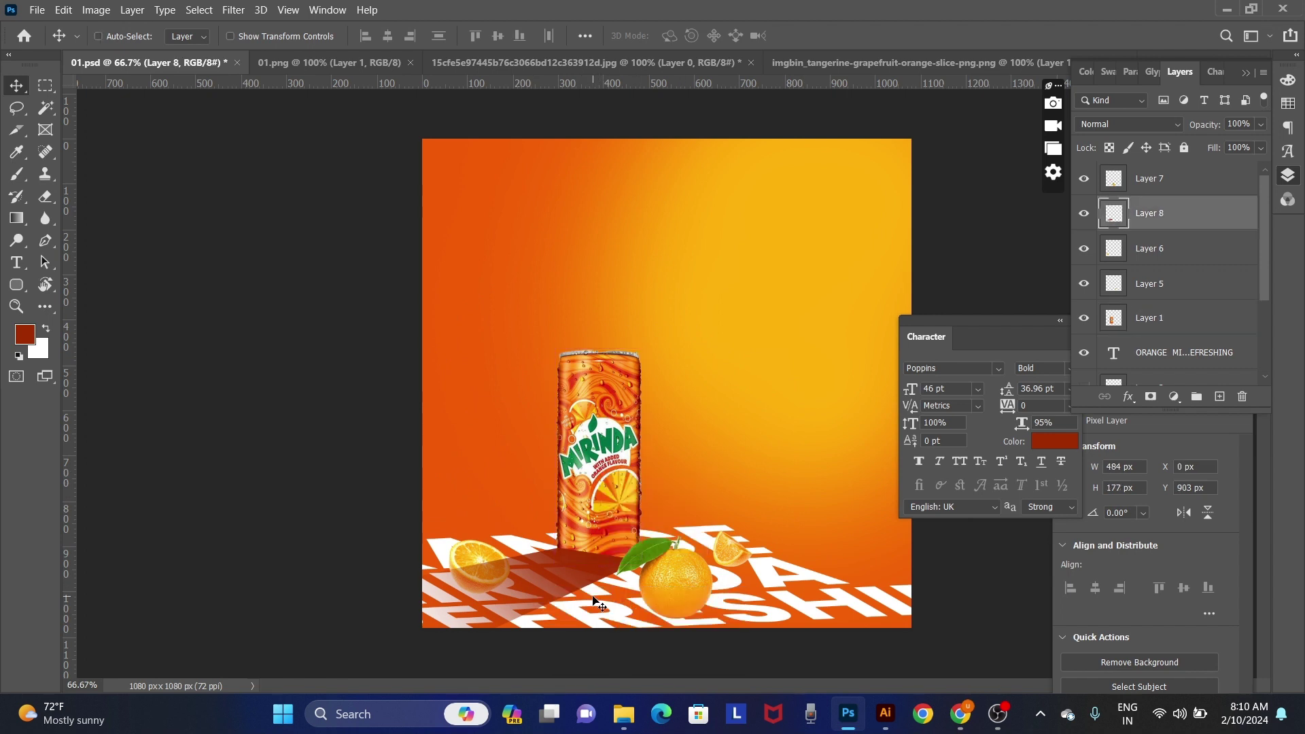
key("ctrl+bracketleft")
key("ctrl+bracketleft")
key("ctrl+bracketleft")
key("ctrl+bracketleft")
key("ctrl+bracketright")
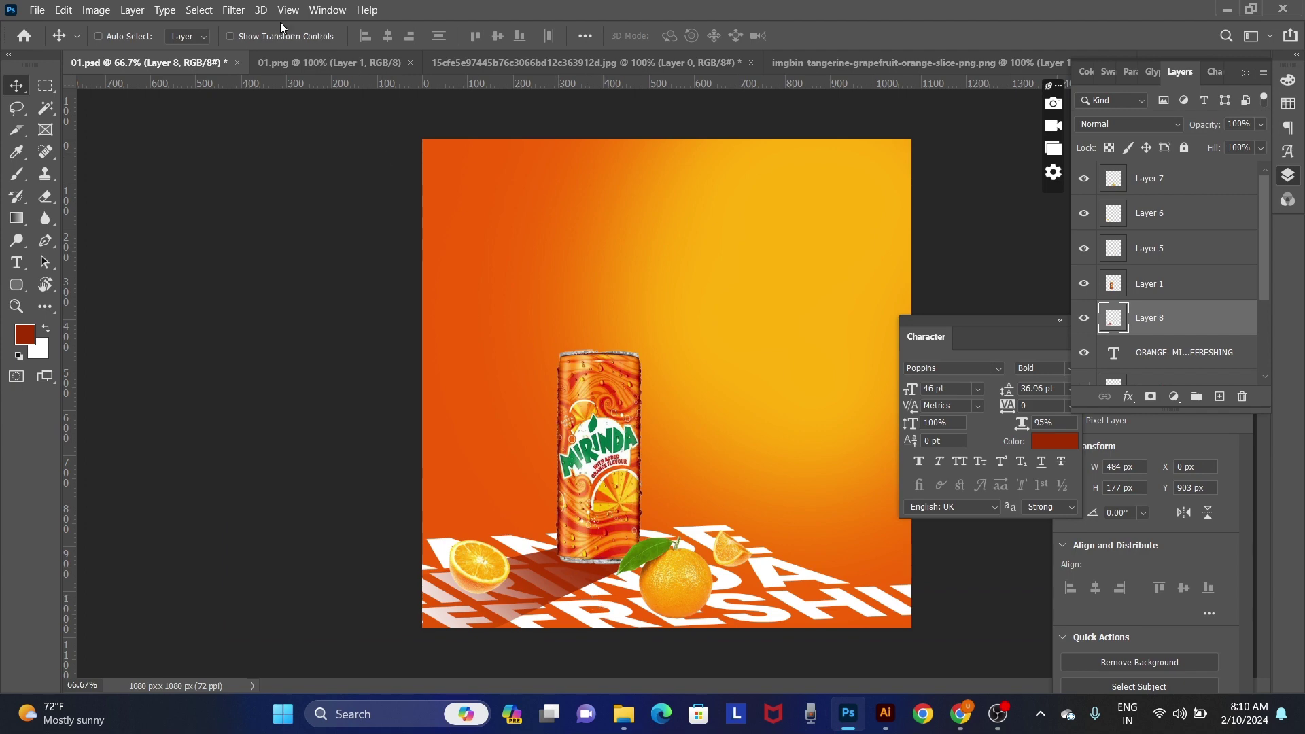
left_click(231, 11)
mouse_move(260, 205)
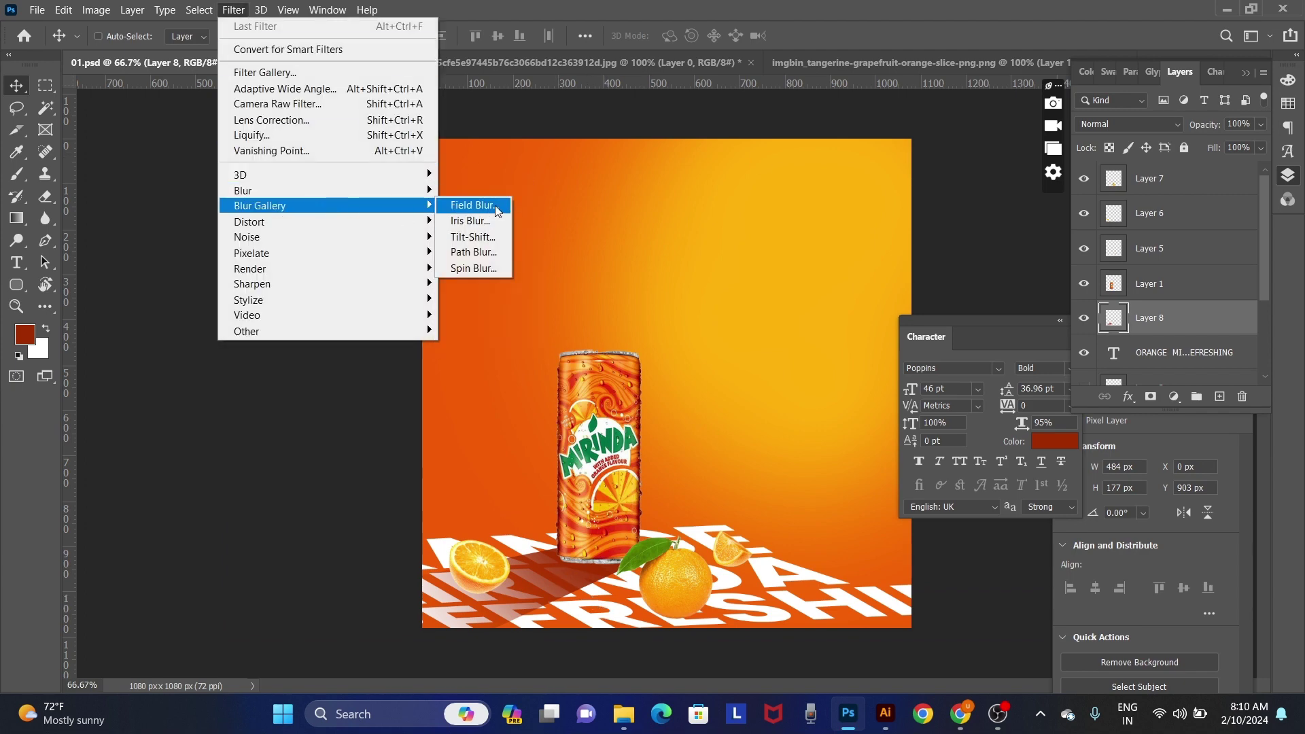
left_click(496, 210)
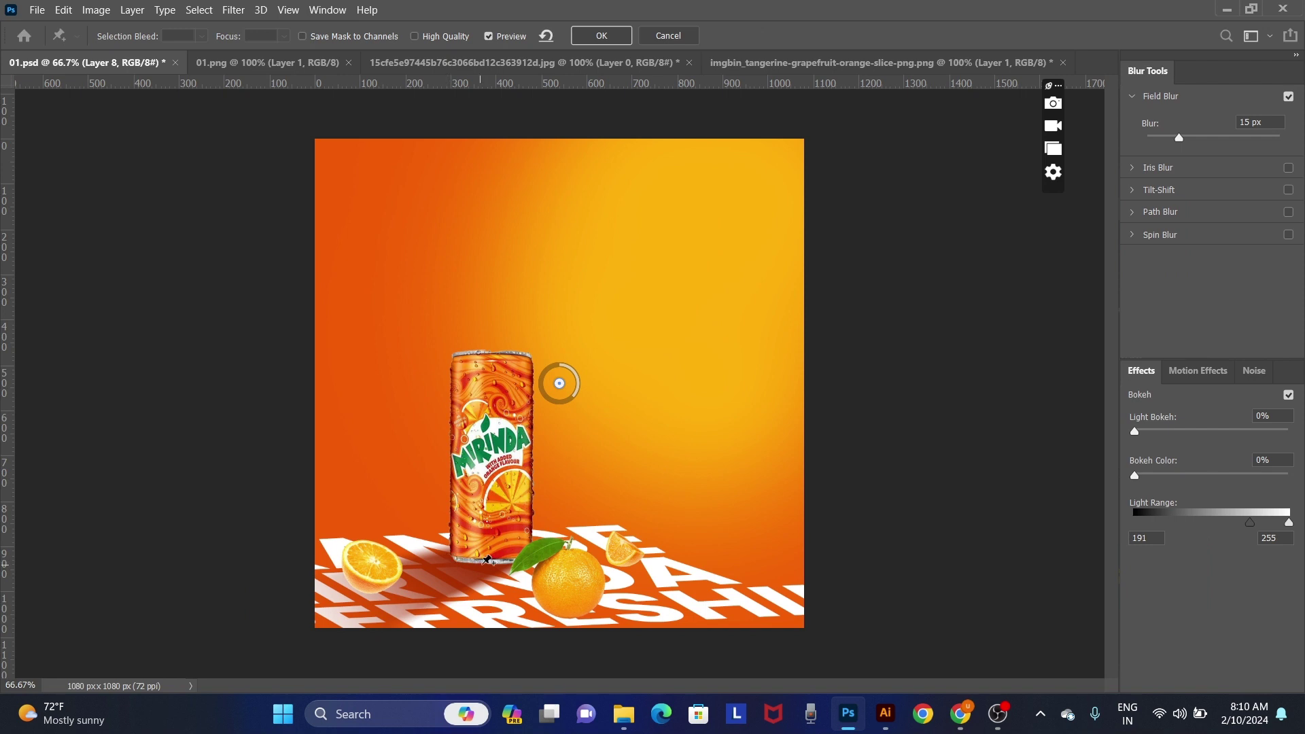
key("Escape")
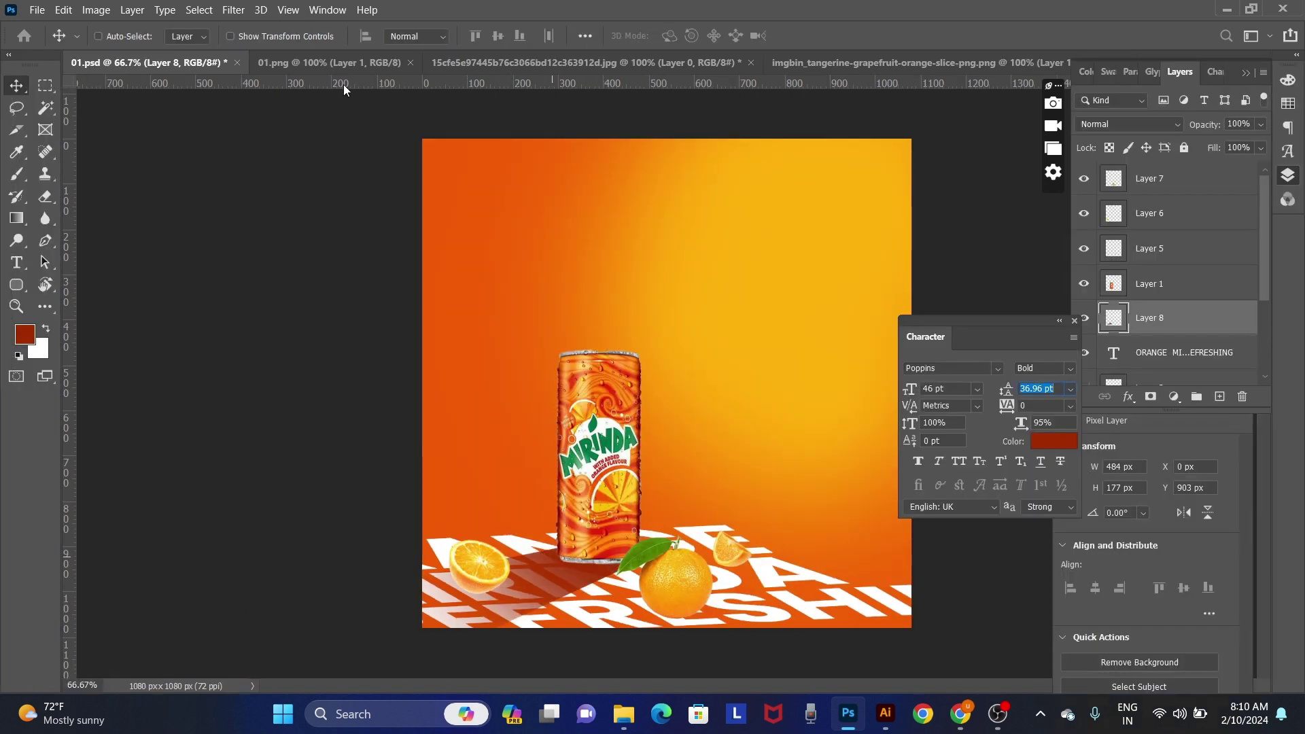
left_click(233, 10)
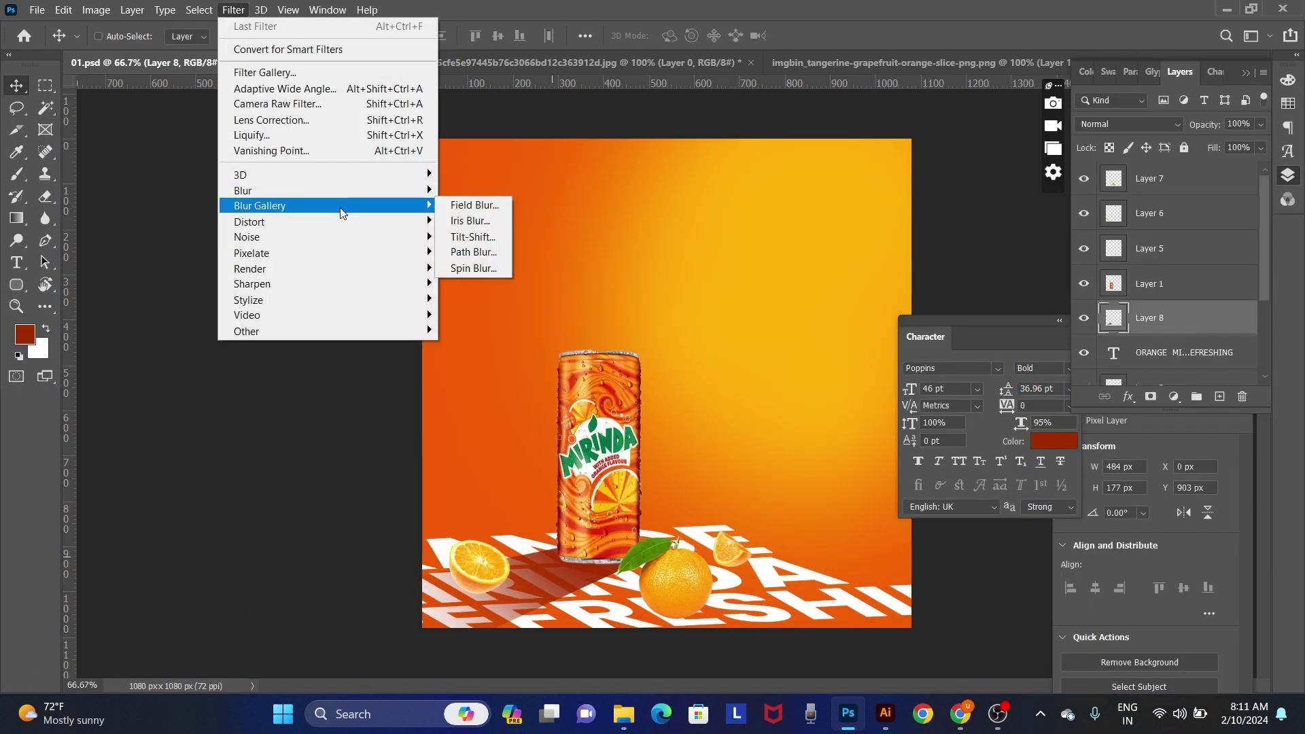
left_click(497, 204)
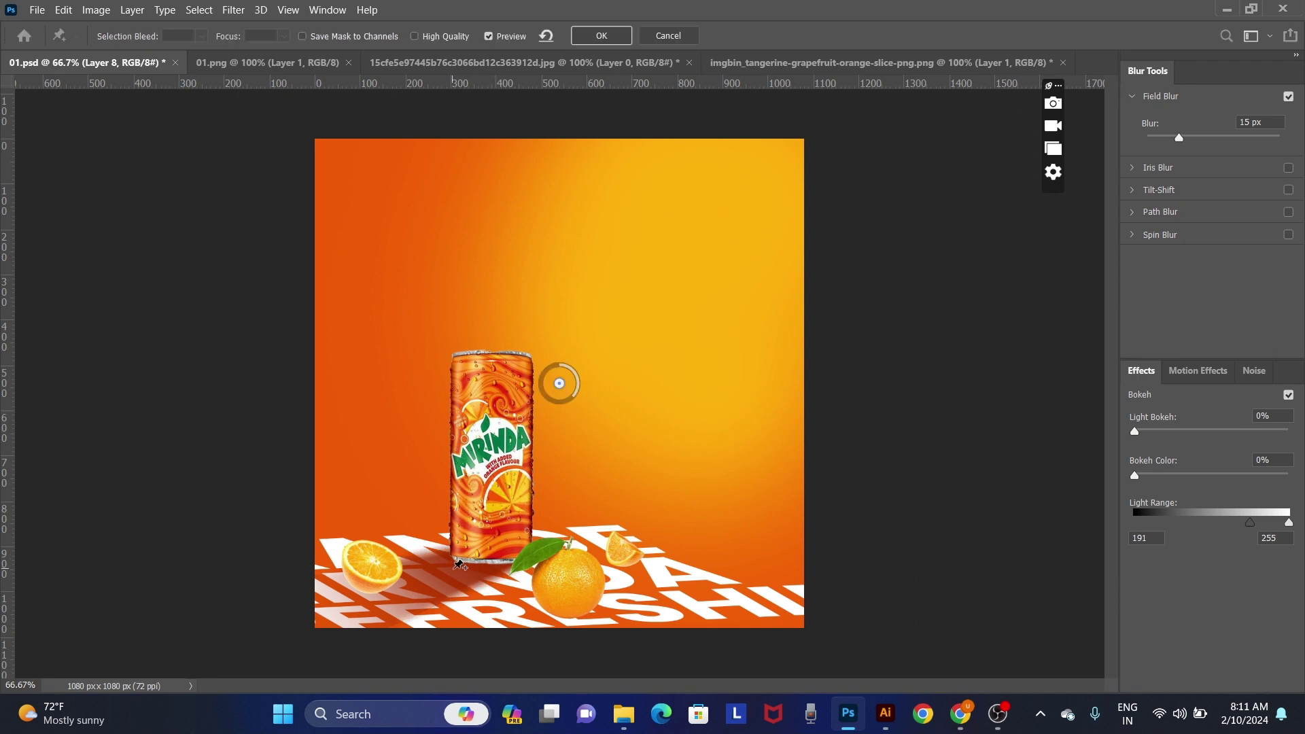
key("Escape")
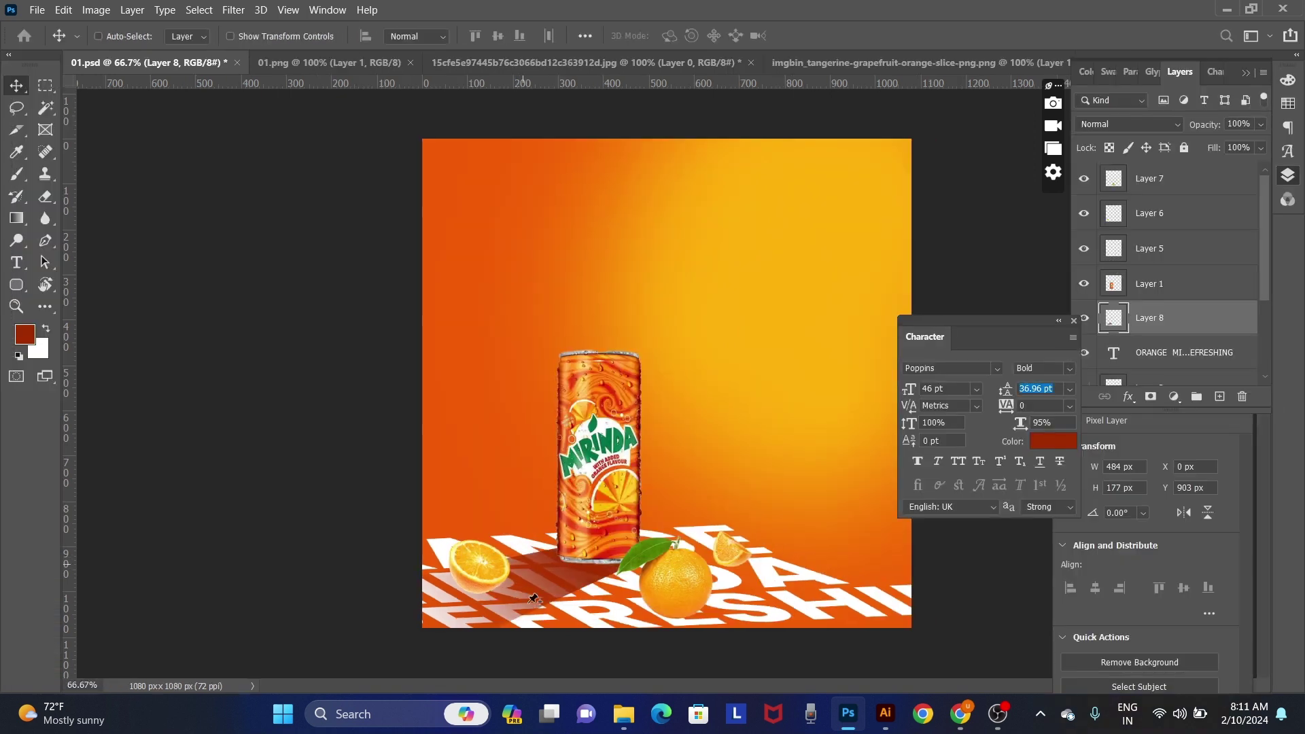
left_click(678, 292)
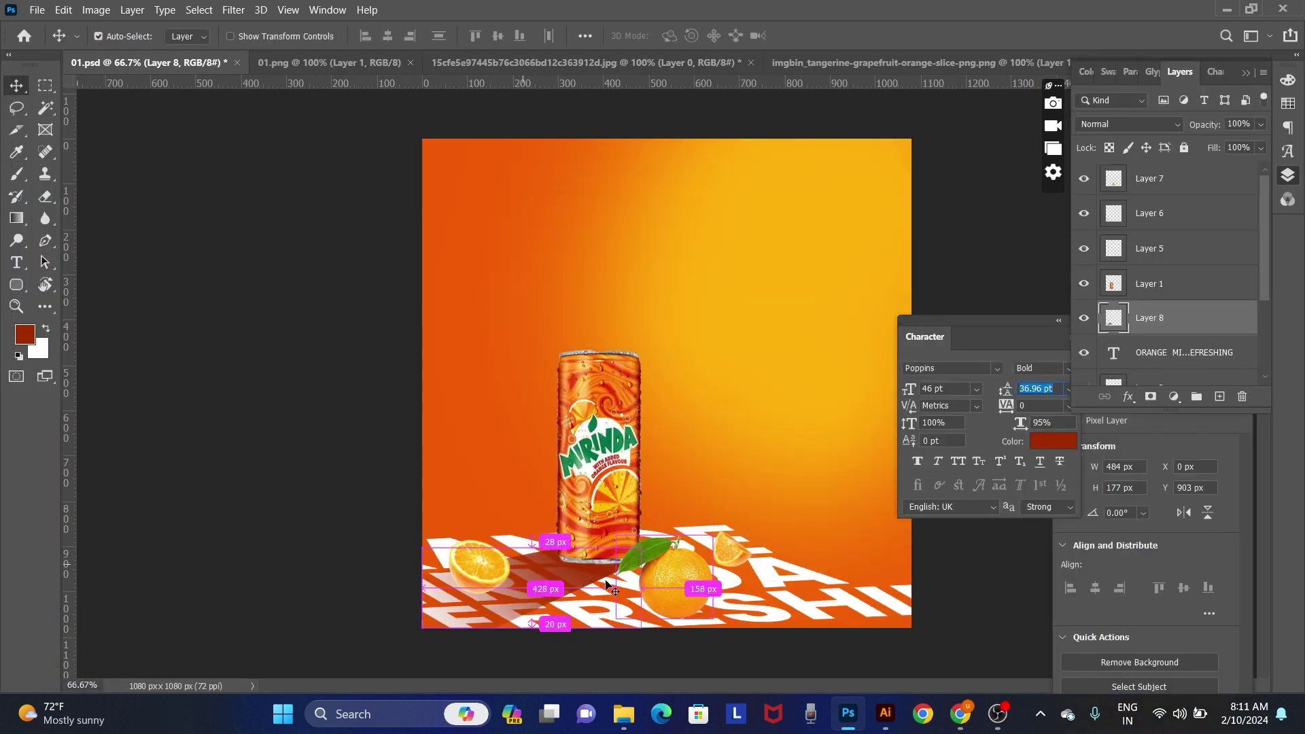
mouse_move(584, 568)
left_mouse_down()
mouse_move(545, 606)
mouse_move(592, 572)
left_mouse_up()
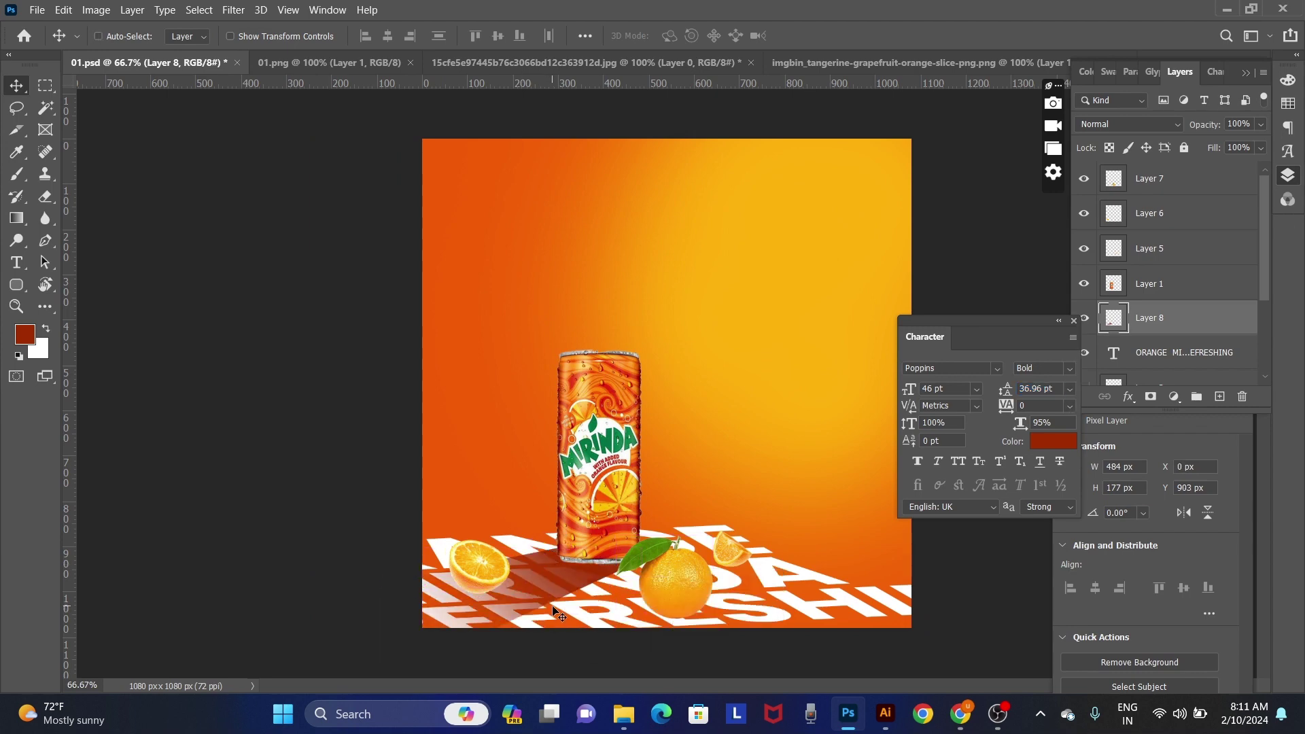
Step: Apply a Field Blur to the shadow: 14 px near the can, 2 px farther out
left_click(233, 9)
mouse_move(259, 205)
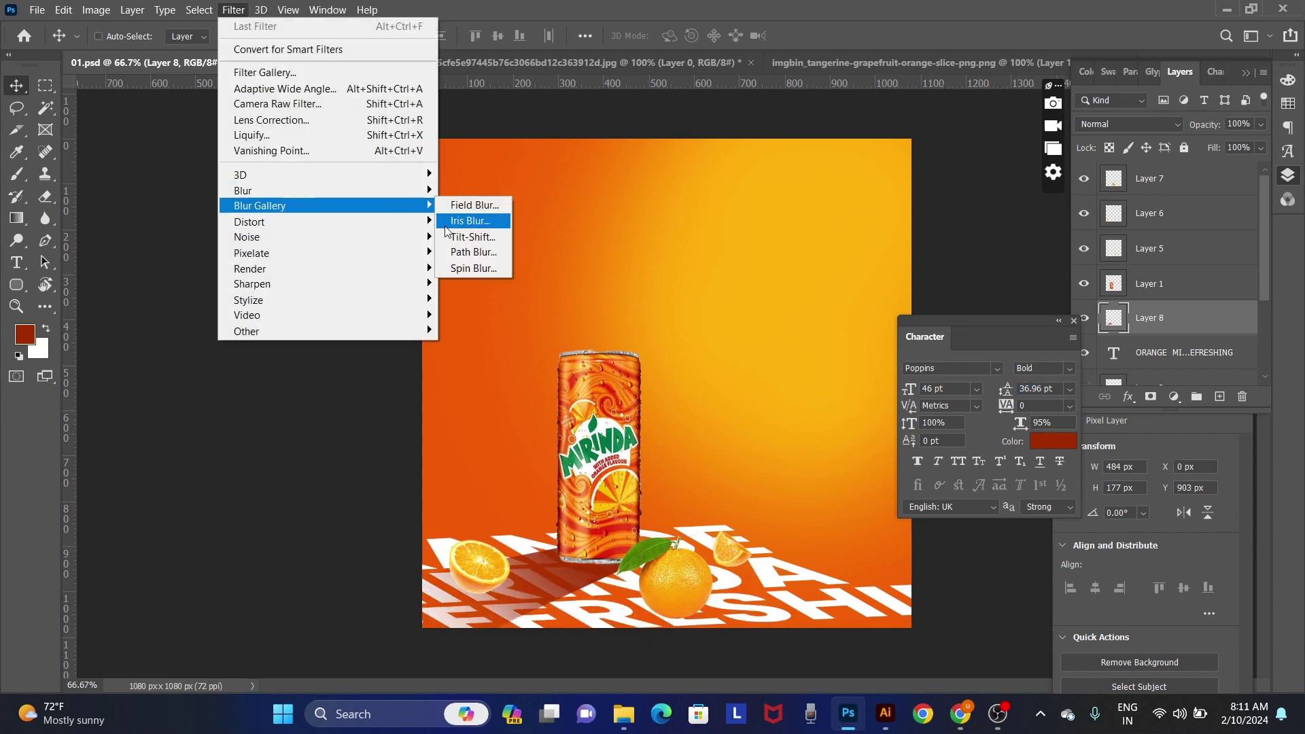
left_click(475, 205)
left_click(470, 565)
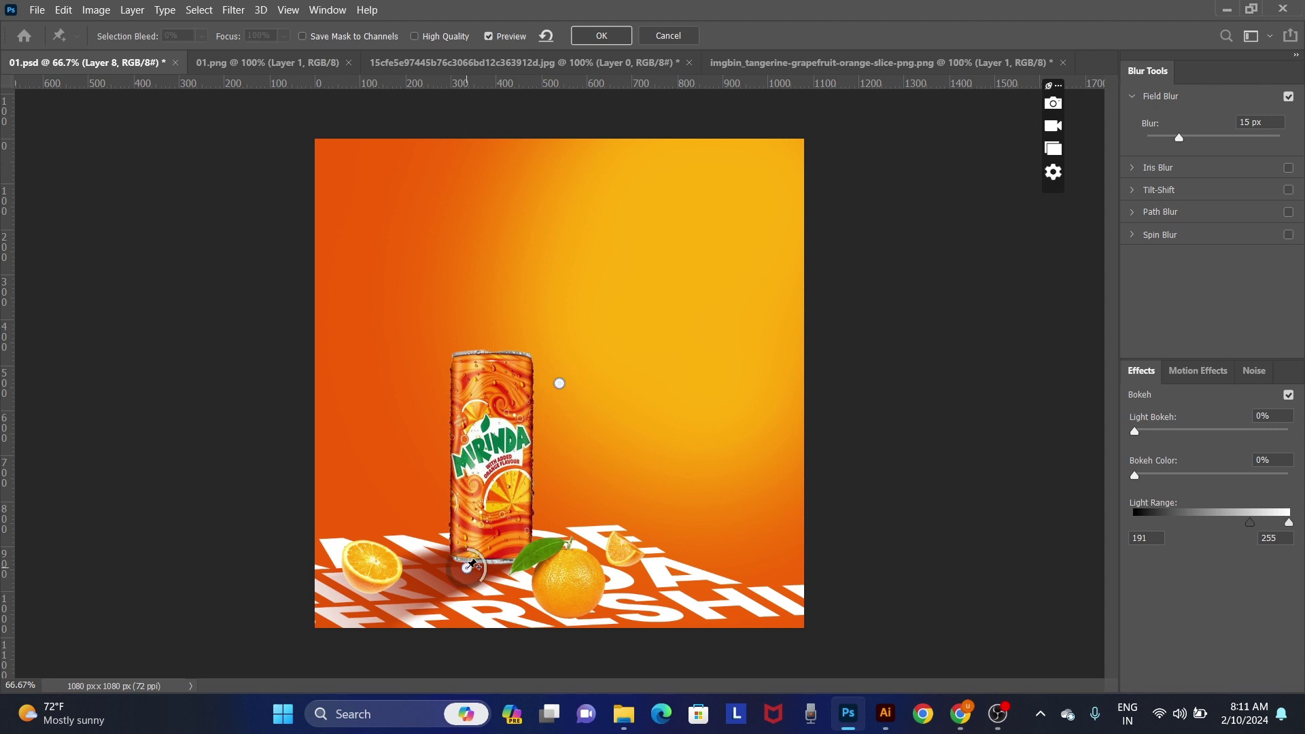
left_click_drag(479, 587, 470, 559)
left_click(389, 597)
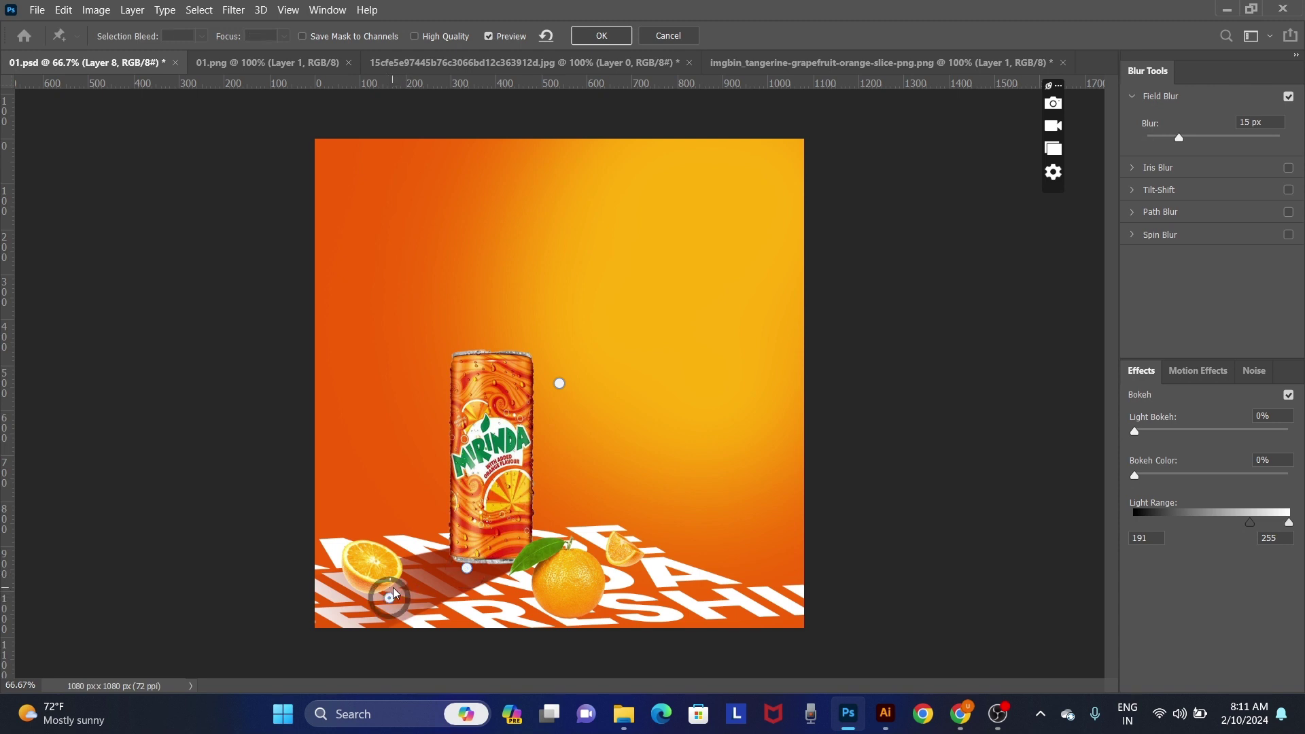
mouse_move(394, 593)
left_mouse_down()
mouse_move(415, 601)
mouse_move(405, 617)
mouse_move(407, 596)
left_mouse_up()
key("Return")
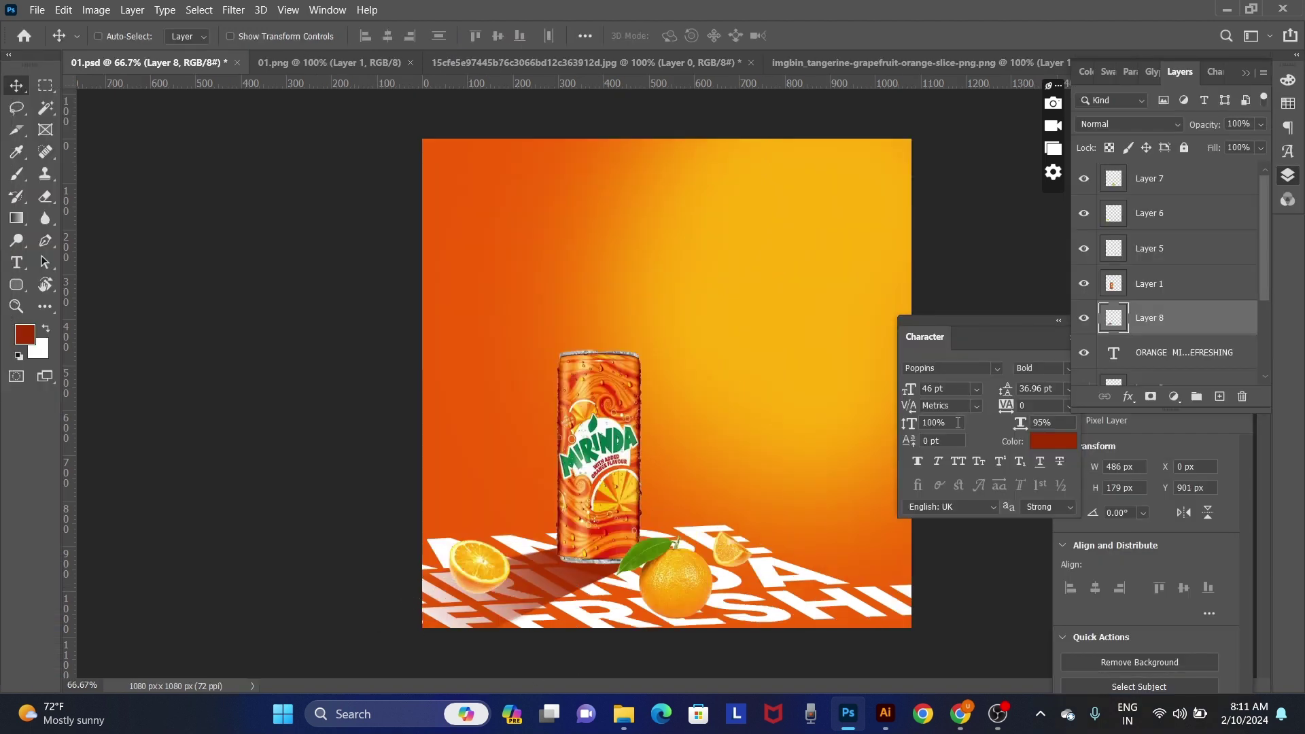
Step: Set Layer 8 to Linear Burn at 88% opacity, then reselect the can and shadow layers
left_click(1121, 123)
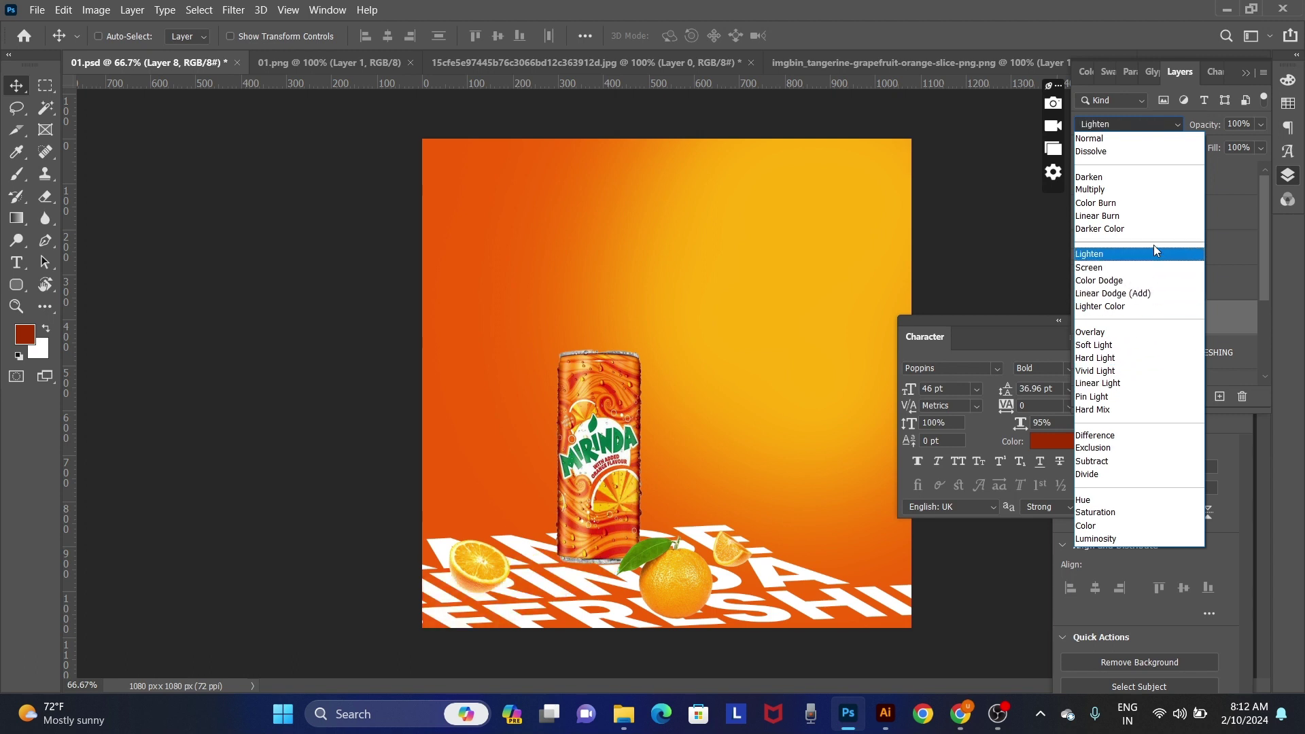
left_click(1151, 217)
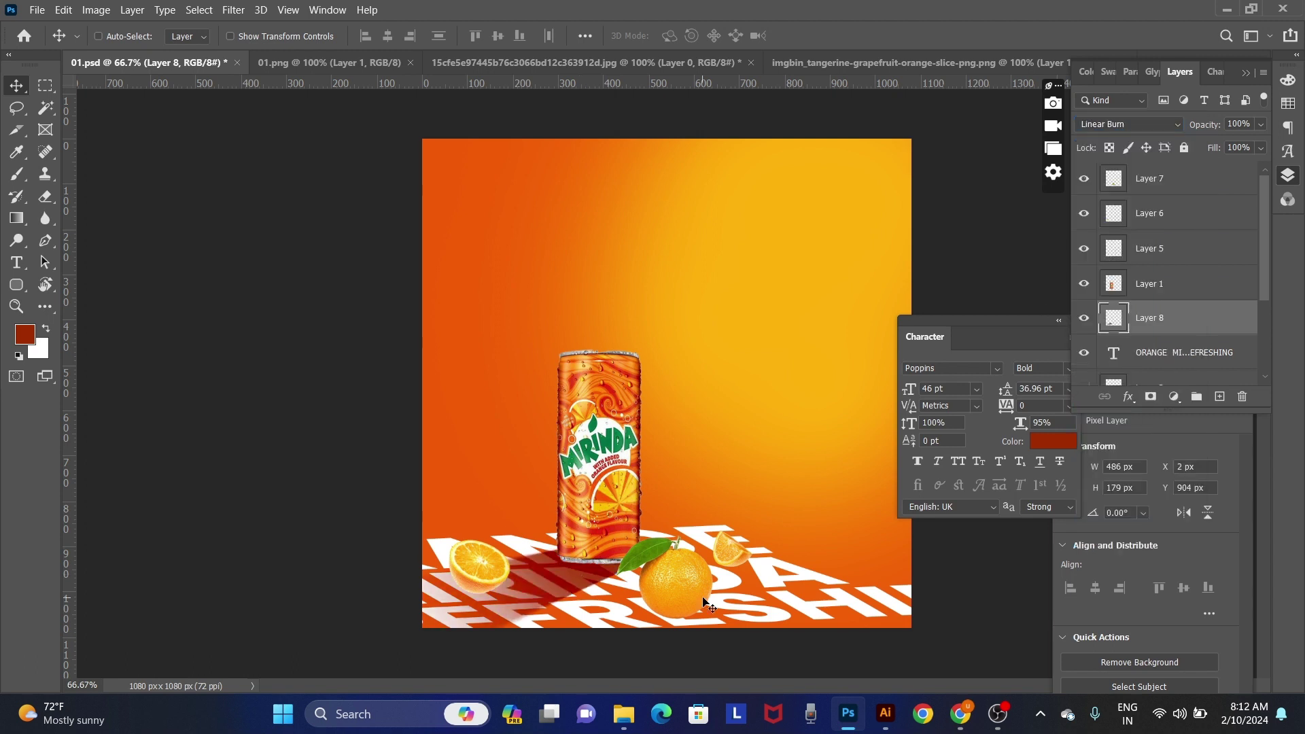
key("8")
key("8")
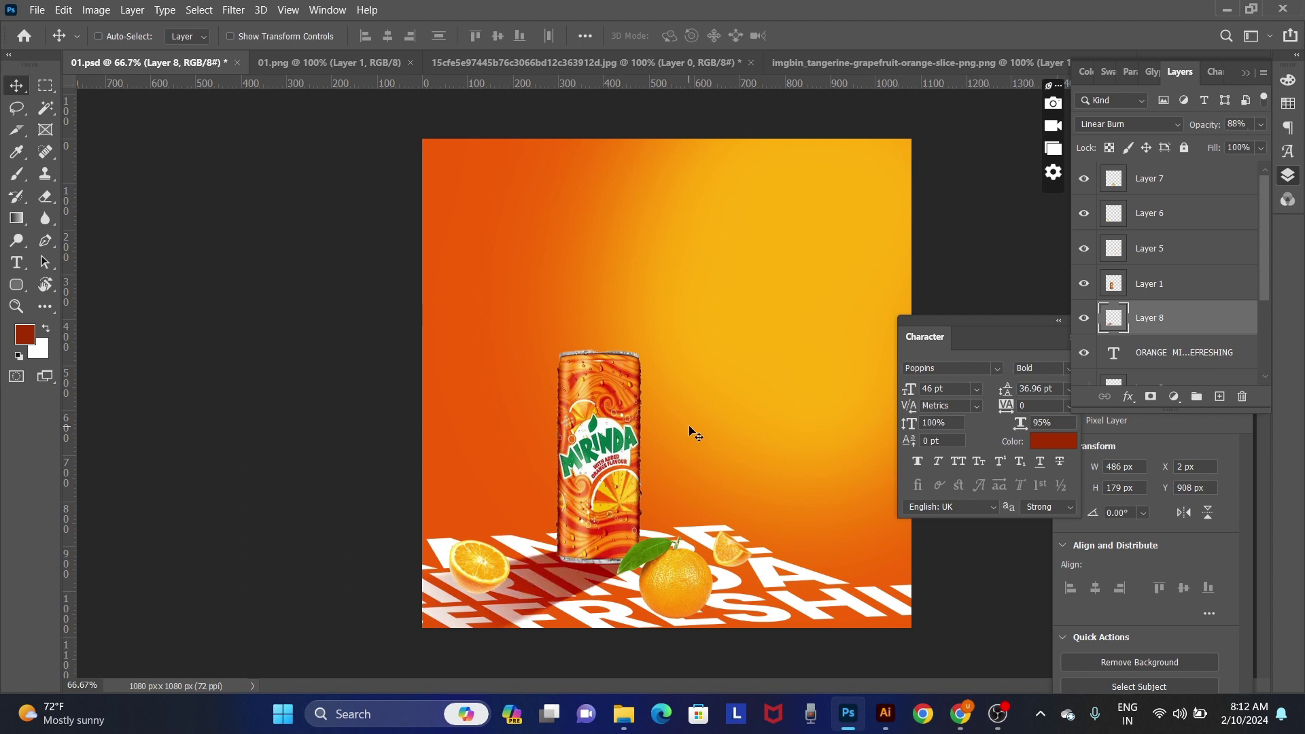
right_click(603, 445)
left_click(636, 422)
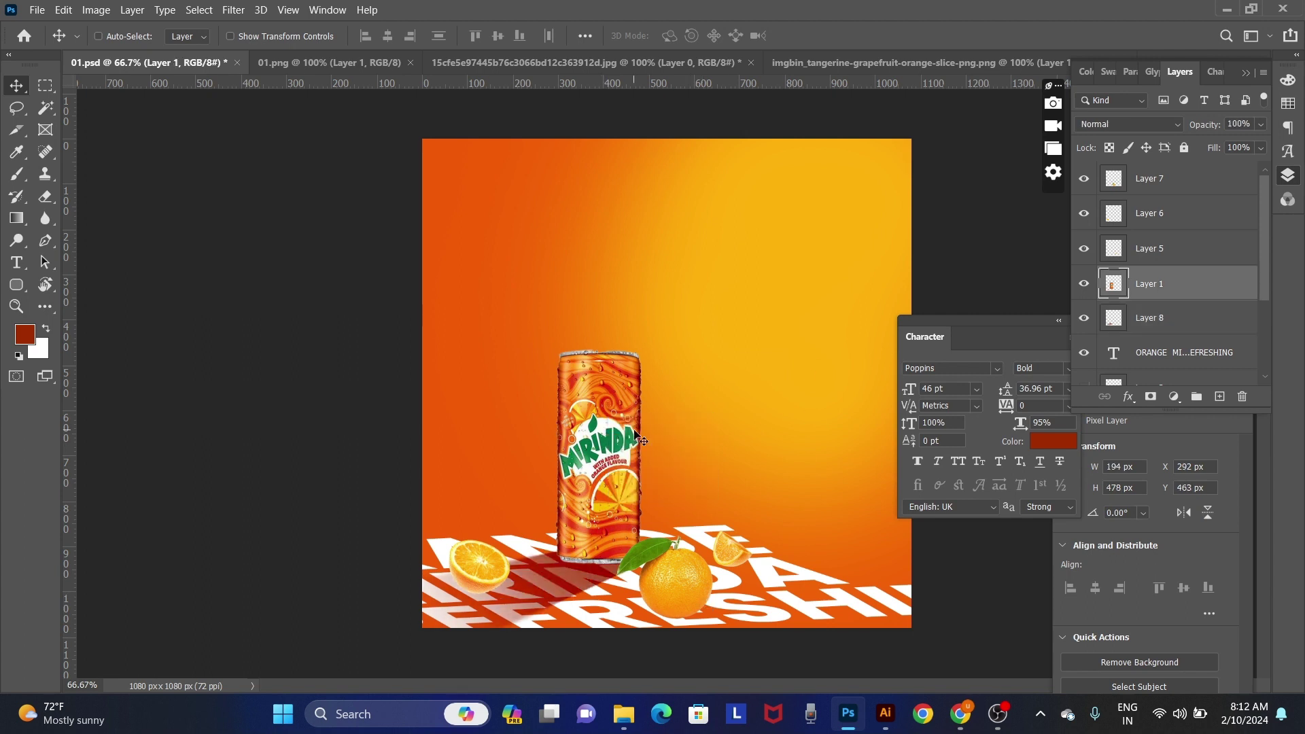
right_click(591, 581)
left_click(611, 588)
Step: Shift the can, oranges and shadows right together, then enlarge the can about 110%
left_click(673, 581, "ctrl+shift")
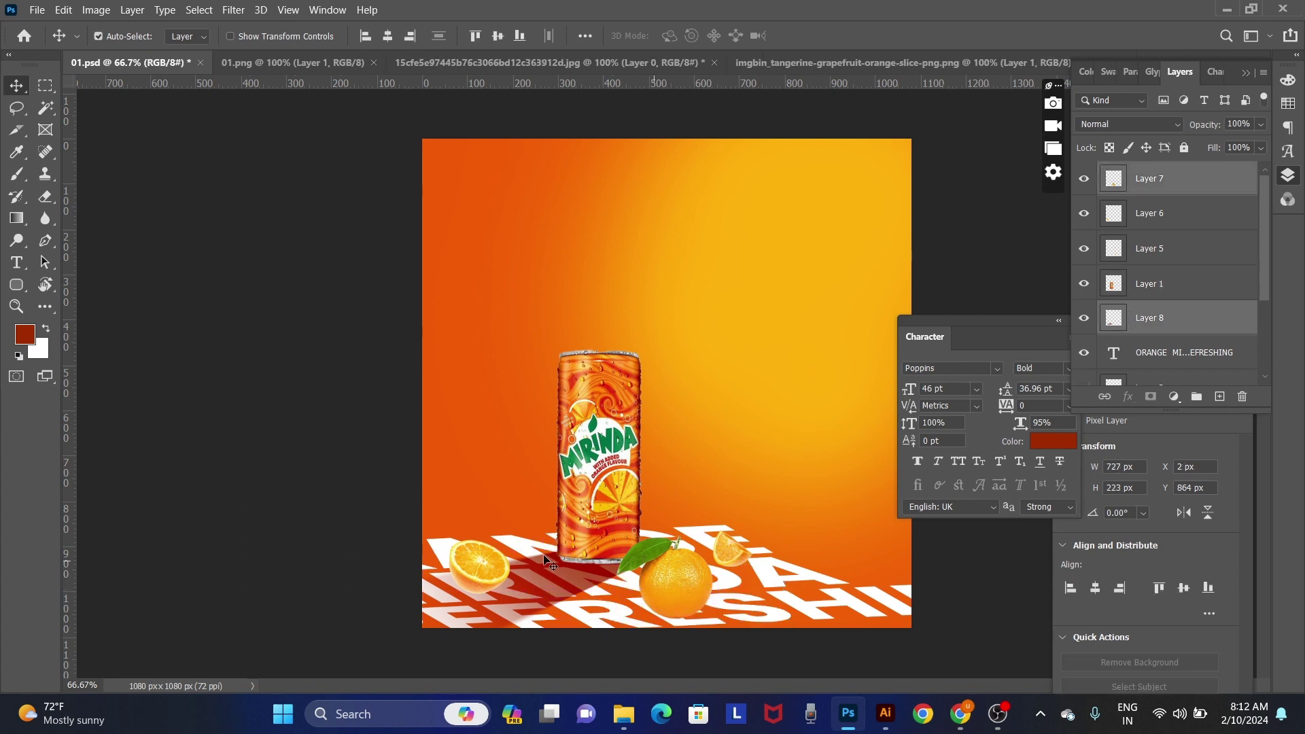
left_click(483, 565, "ctrl+shift")
left_click_drag(608, 503, 644, 507)
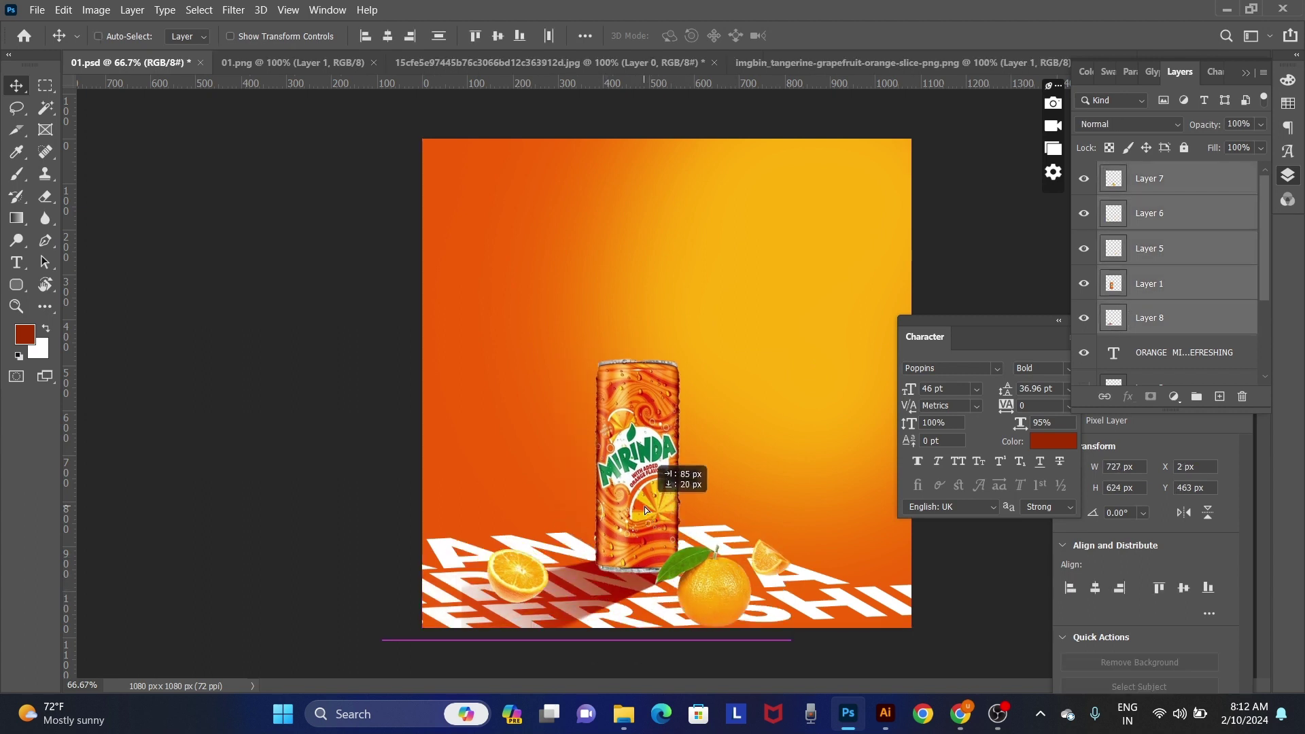
left_click(602, 585)
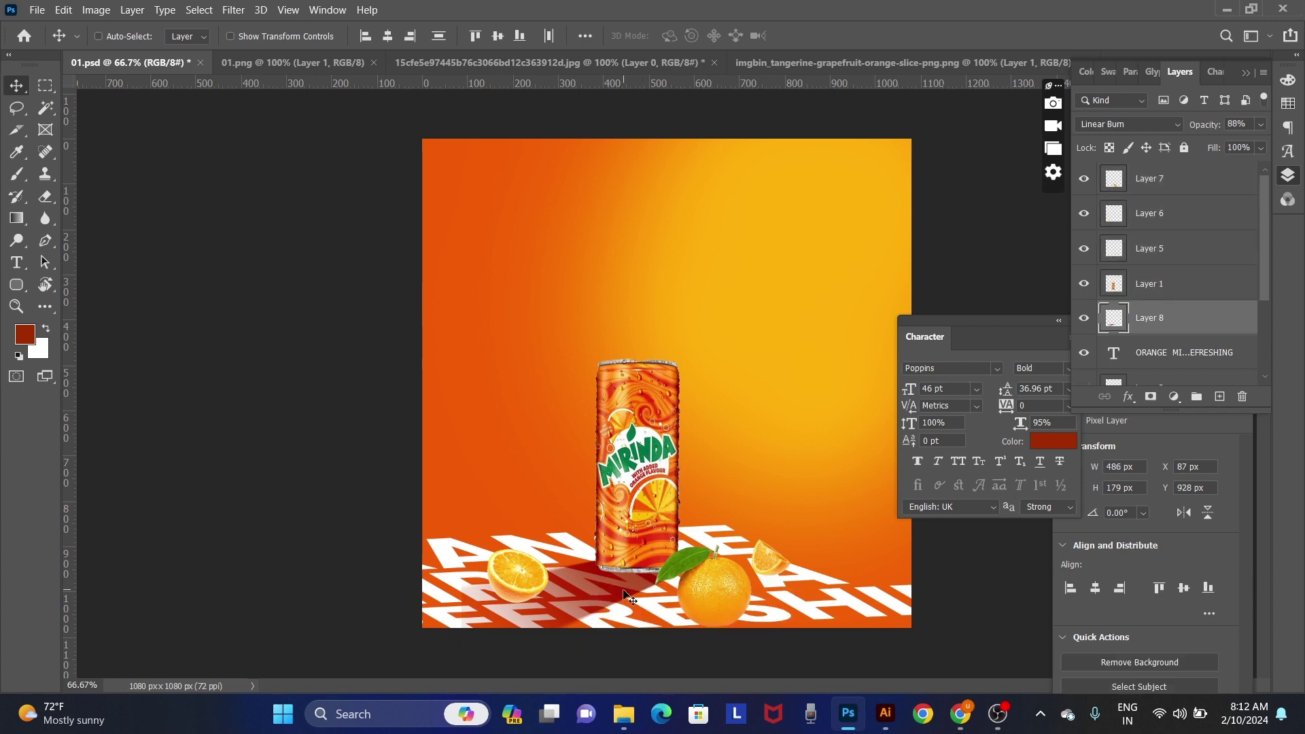
left_click(652, 452, "shift")
key("ctrl+t")
left_click_drag(682, 357, 683, 323)
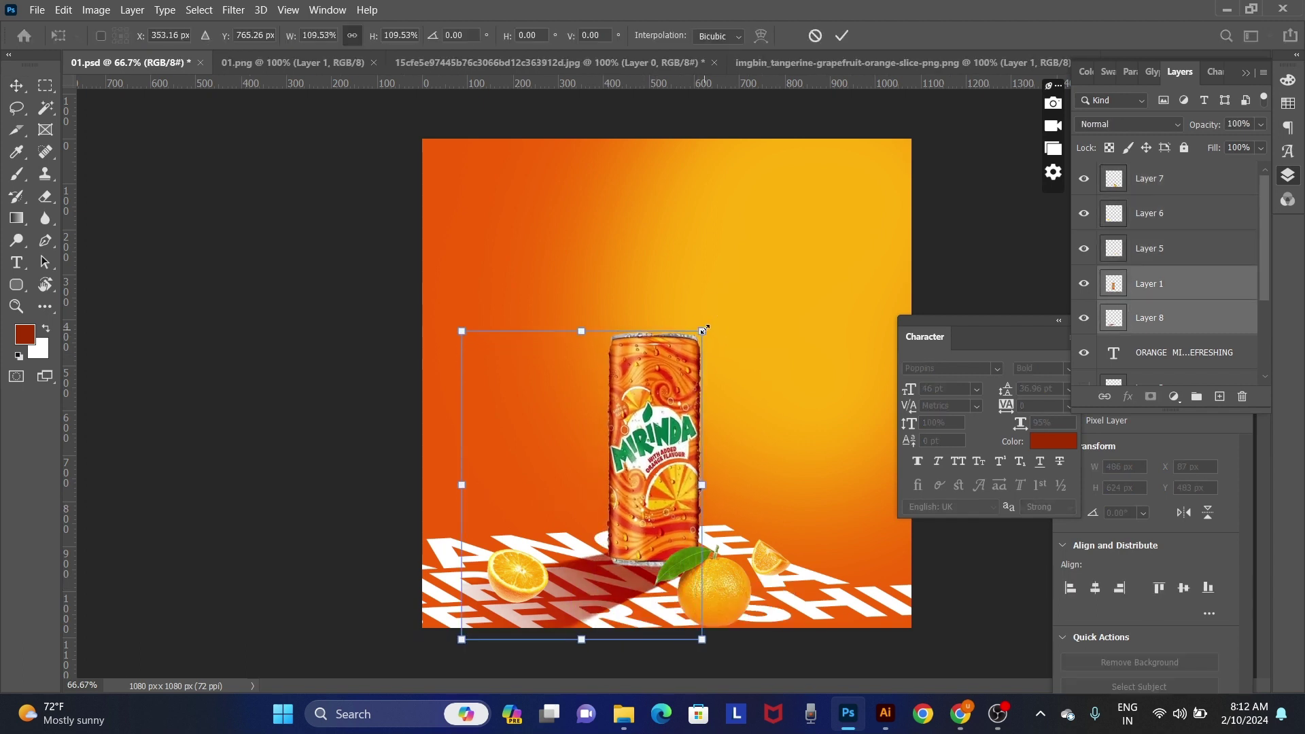
left_click_drag(653, 401, 656, 383)
key("Return")
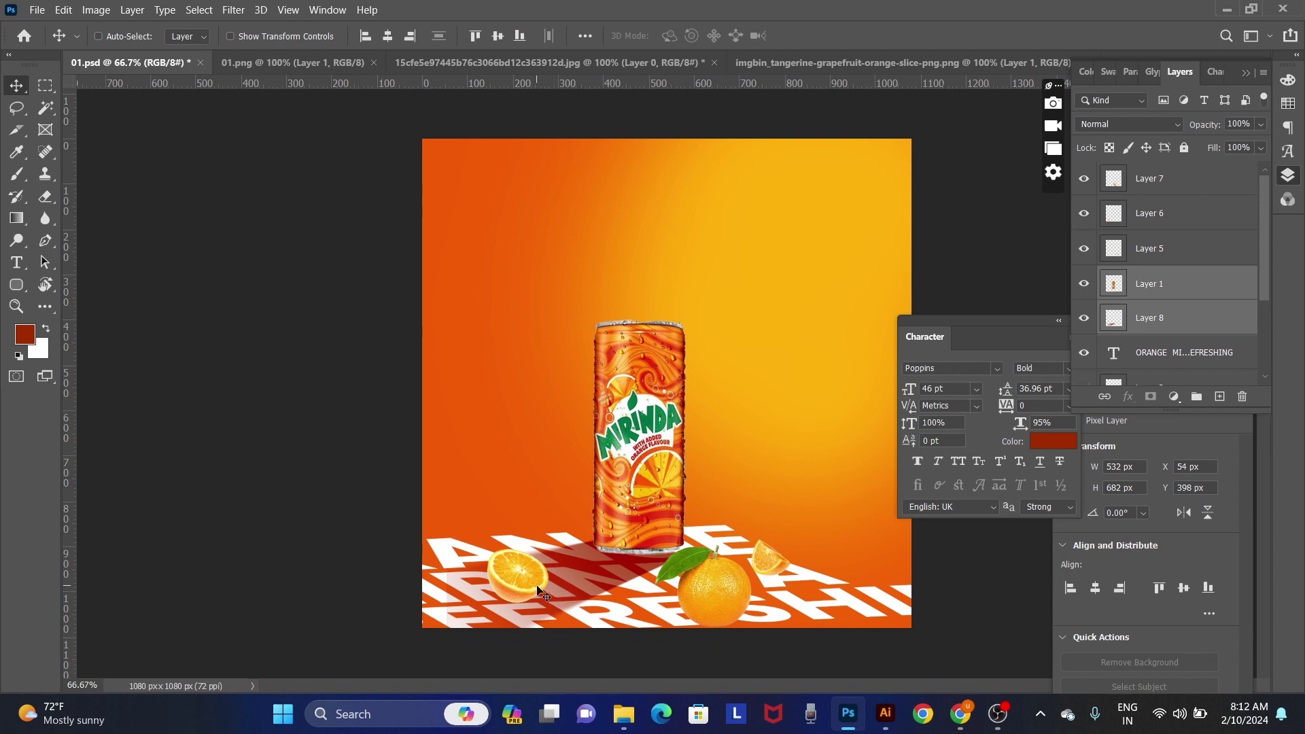
Step: Move the orange half left onto the white text and select the can's own layer
left_click_drag(523, 573, 513, 574)
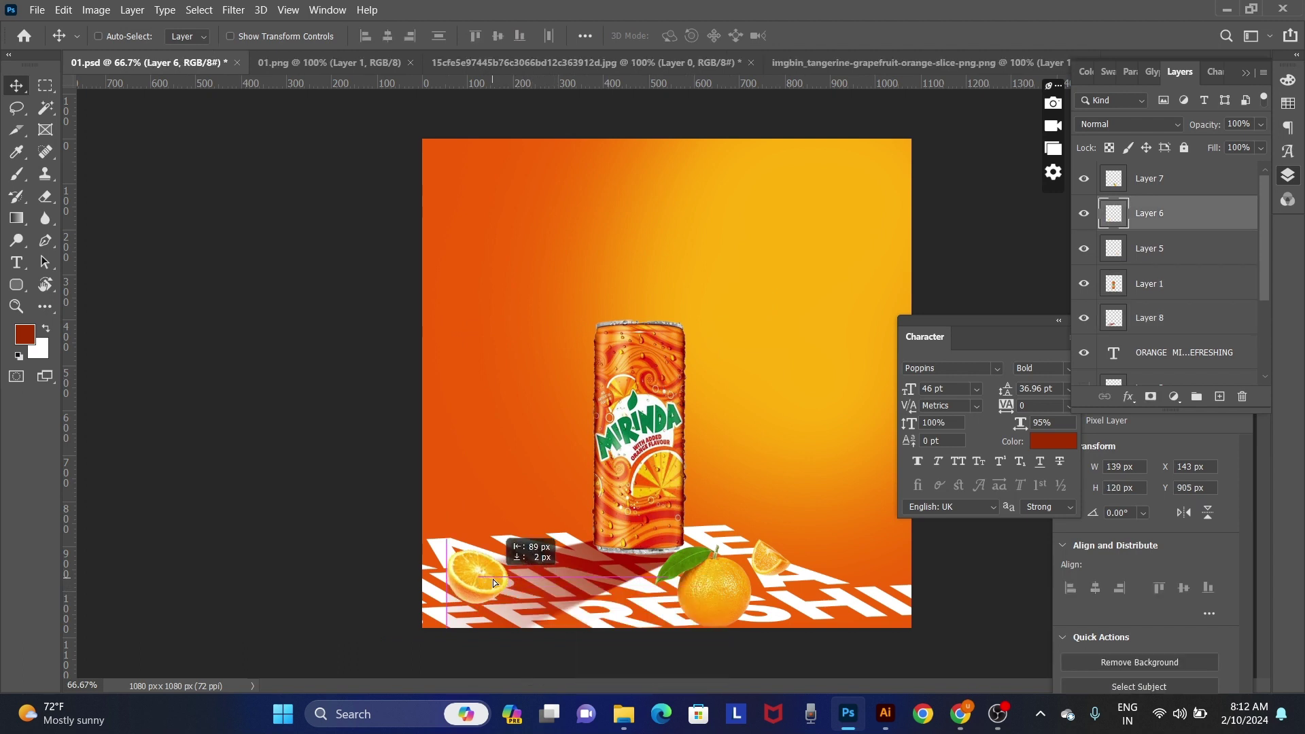
right_click(662, 416)
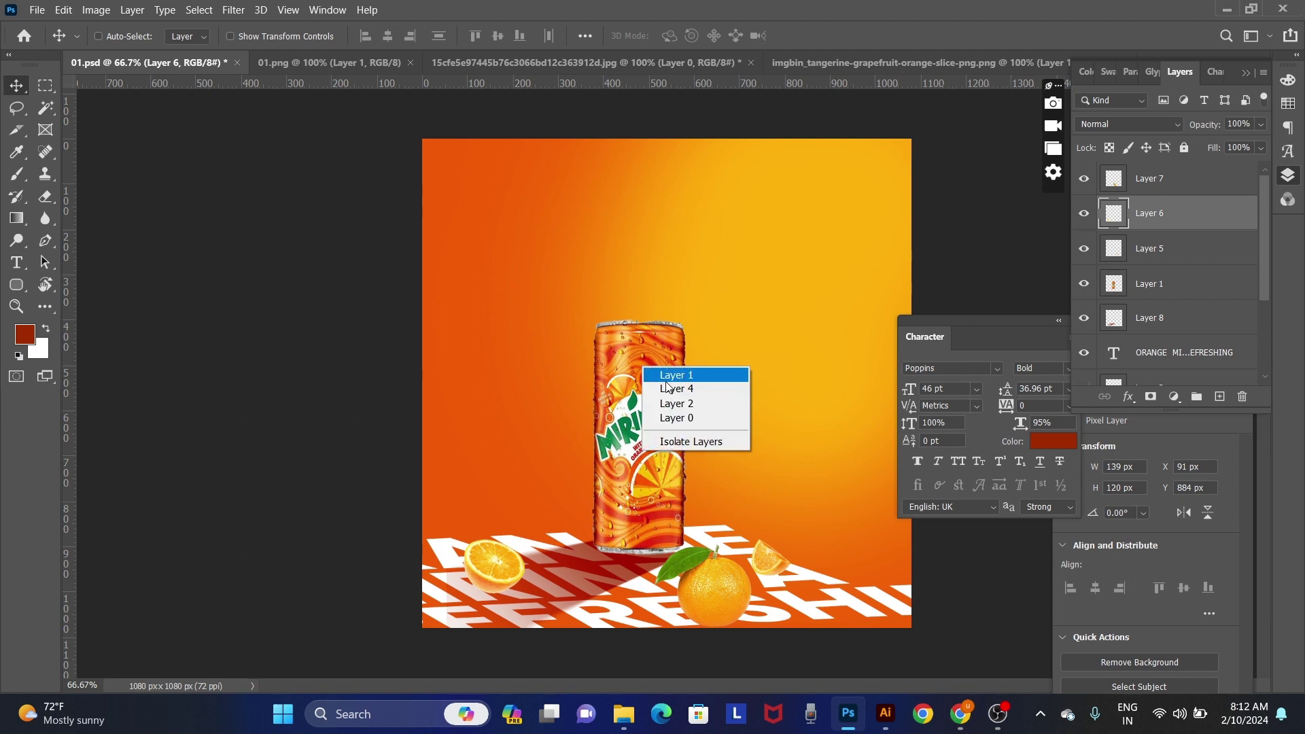
left_click(666, 388)
Step: Duplicate the can layer and darken the copy with Levels output white 153
key("ctrl+j")
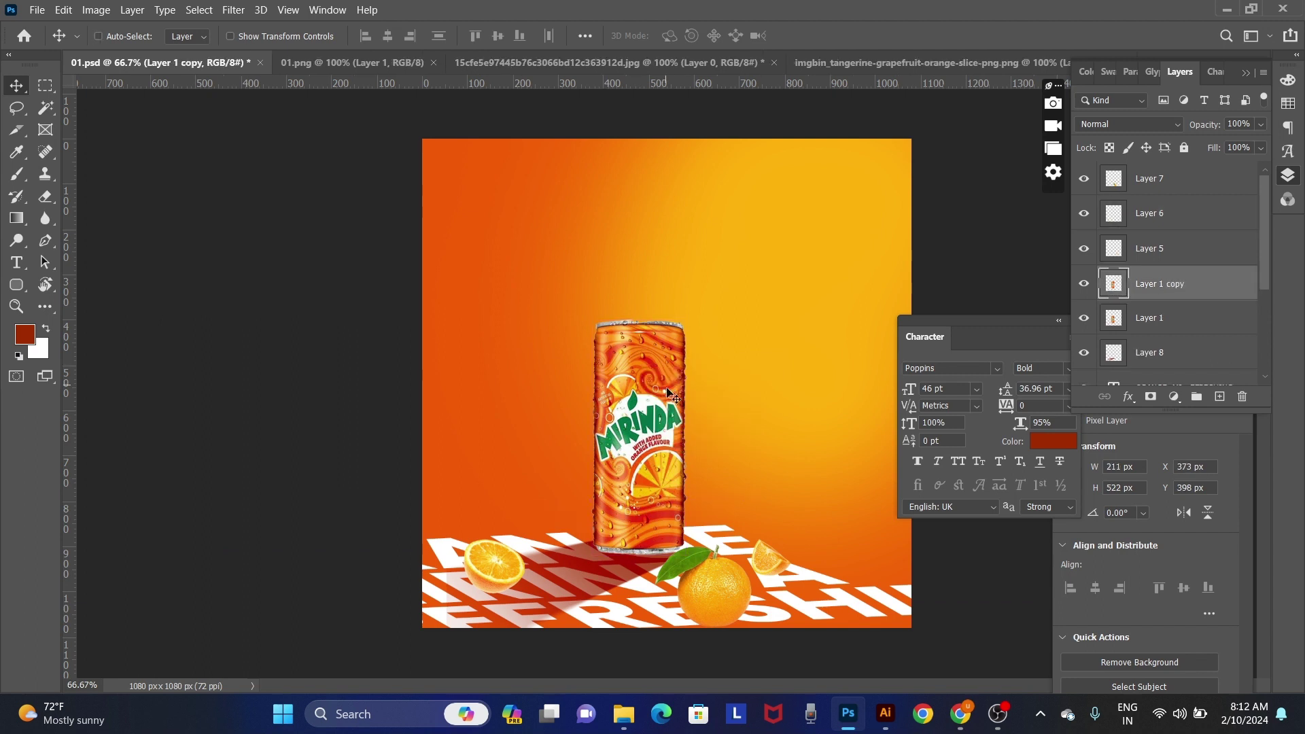
key("ctrl+l")
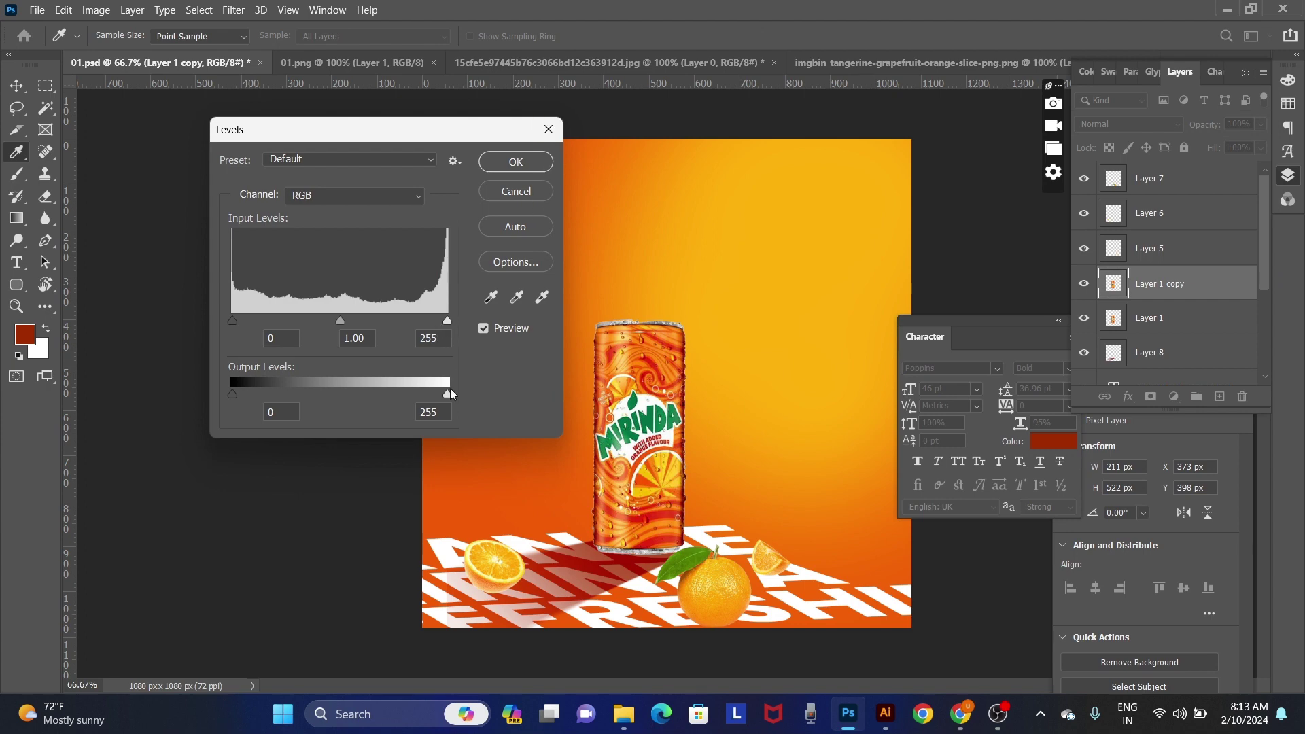
left_click_drag(447, 394, 361, 393)
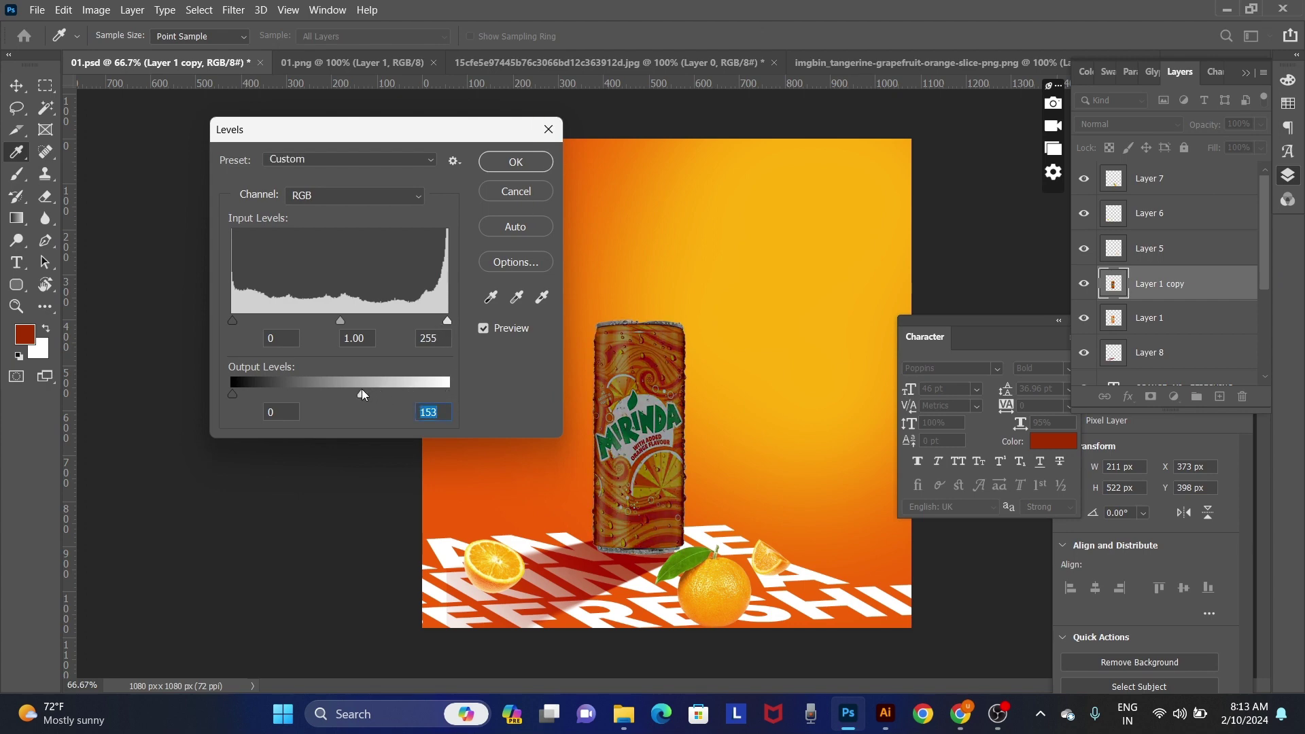
key("Return")
Step: Erase the darkened copy along the can's right edge with a 300 px eraser at 100% opacity
key("e")
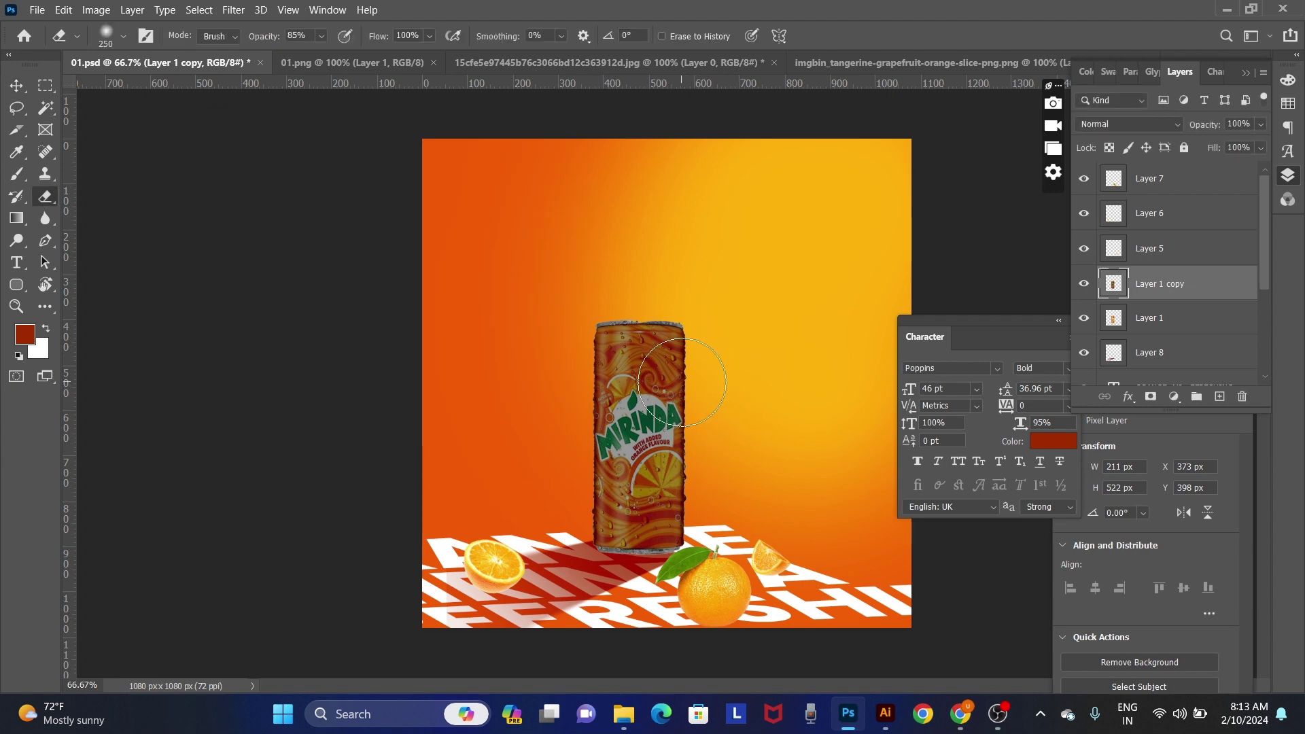
key("bracketleft")
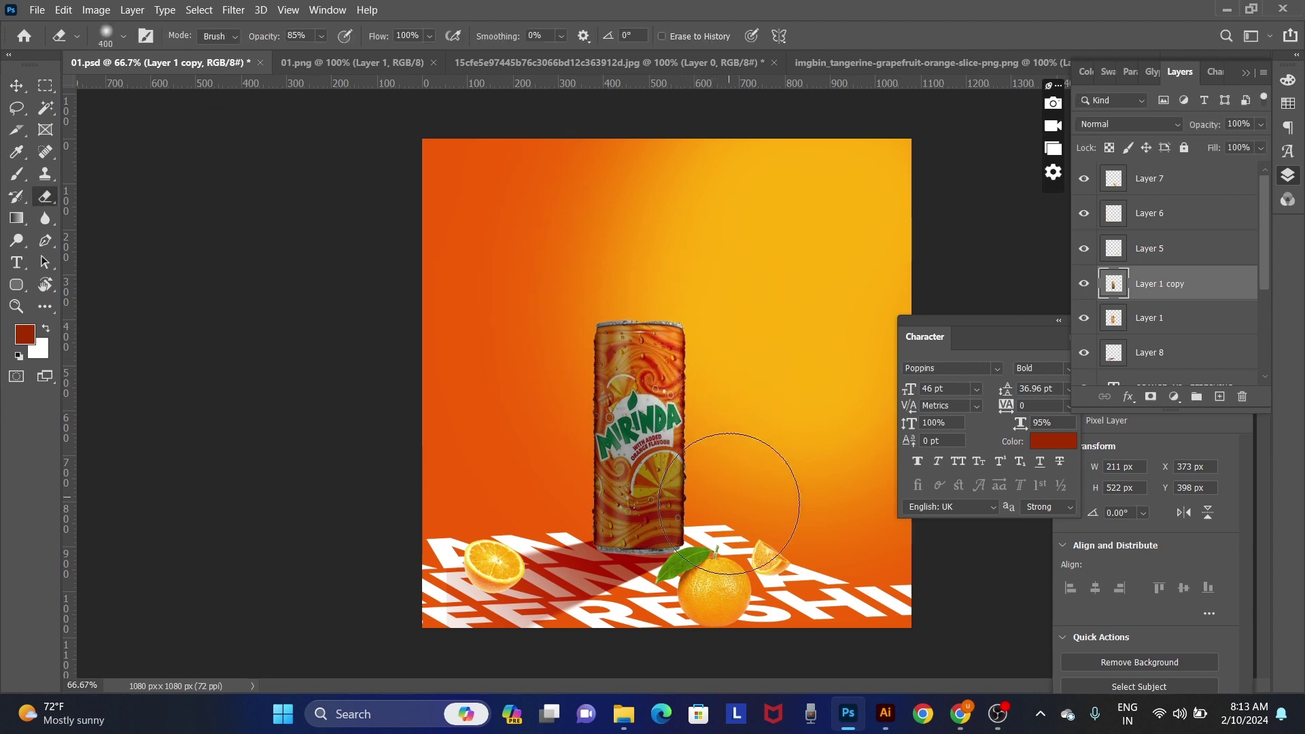
left_click_drag(709, 303, 720, 498)
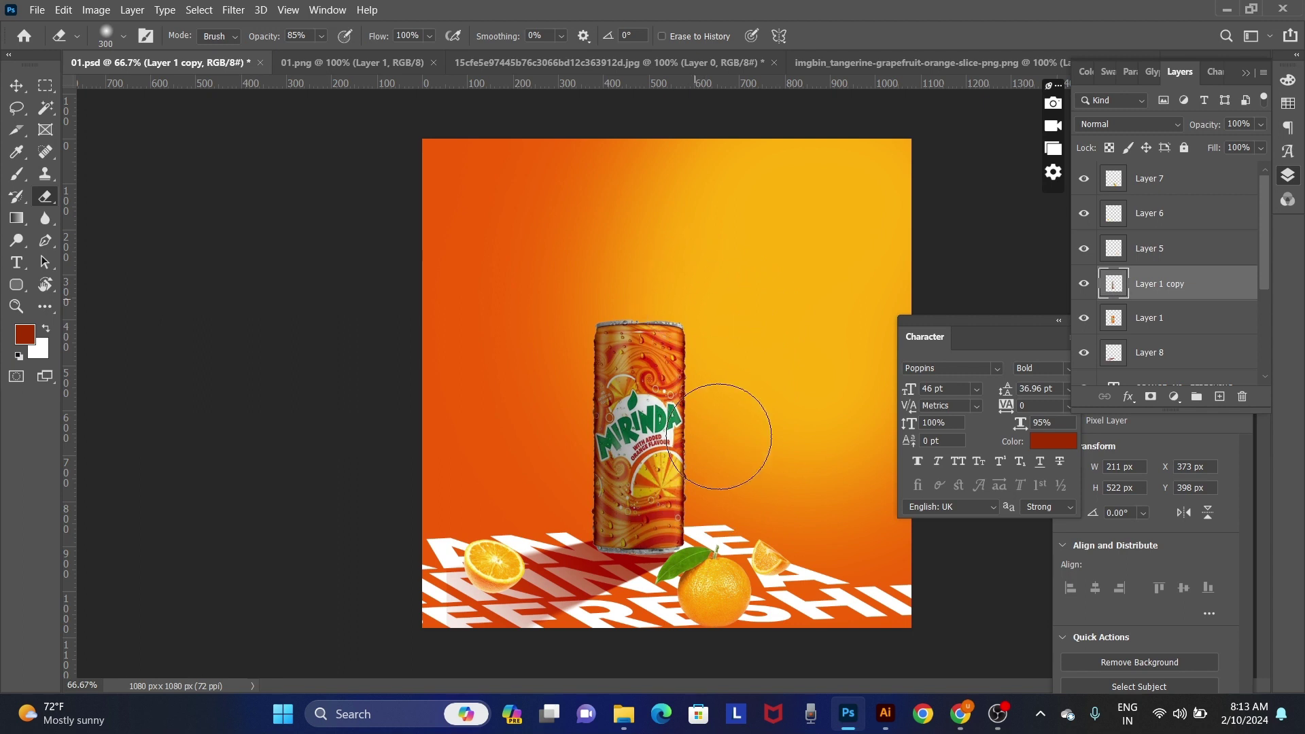
left_click_drag(263, 35, 365, 41)
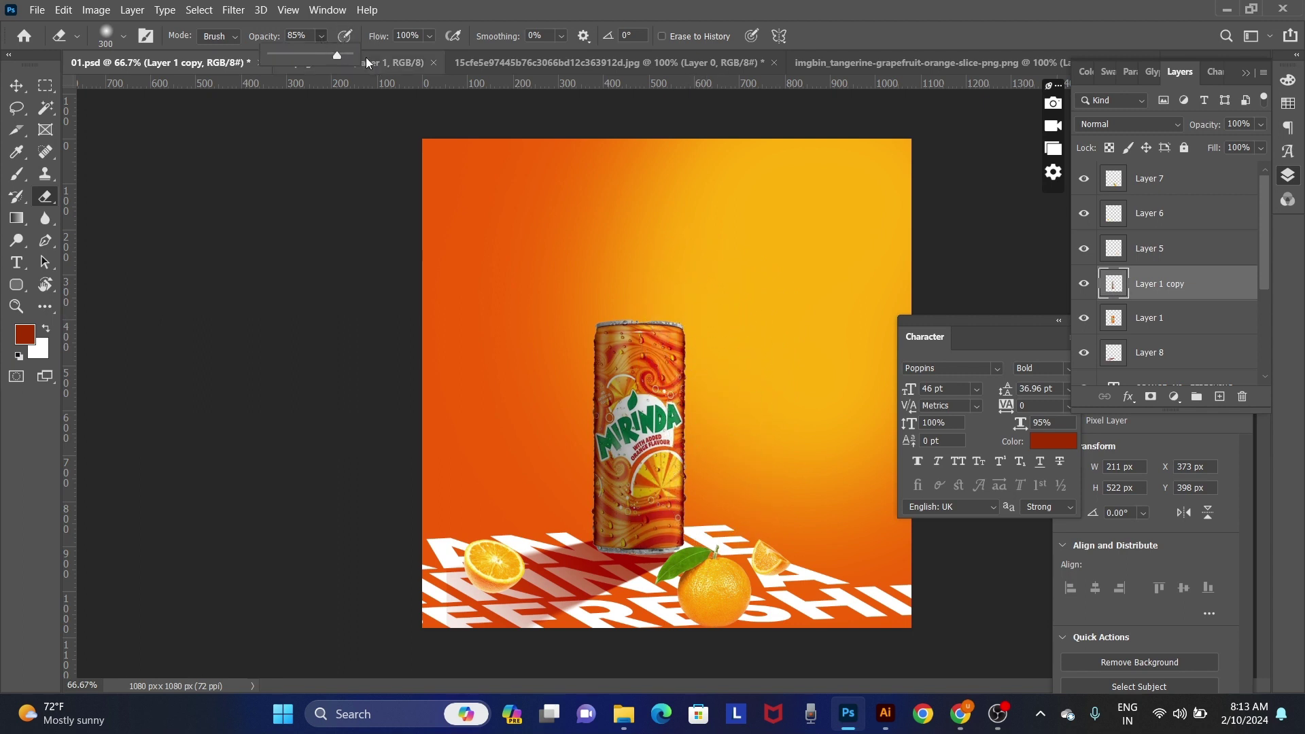
left_click_drag(709, 311, 741, 476)
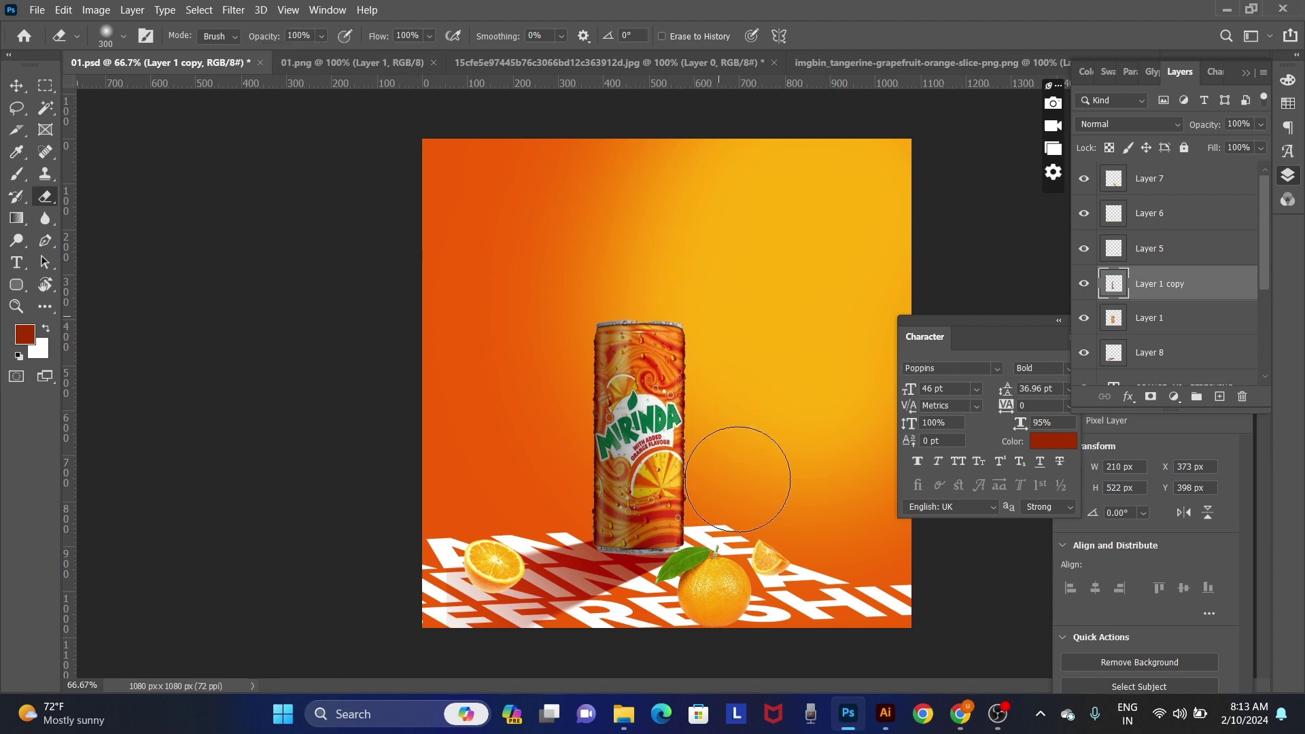
Step: Make a second duplicate of the original can layer, Layer 1 copy 2
left_click(1204, 317)
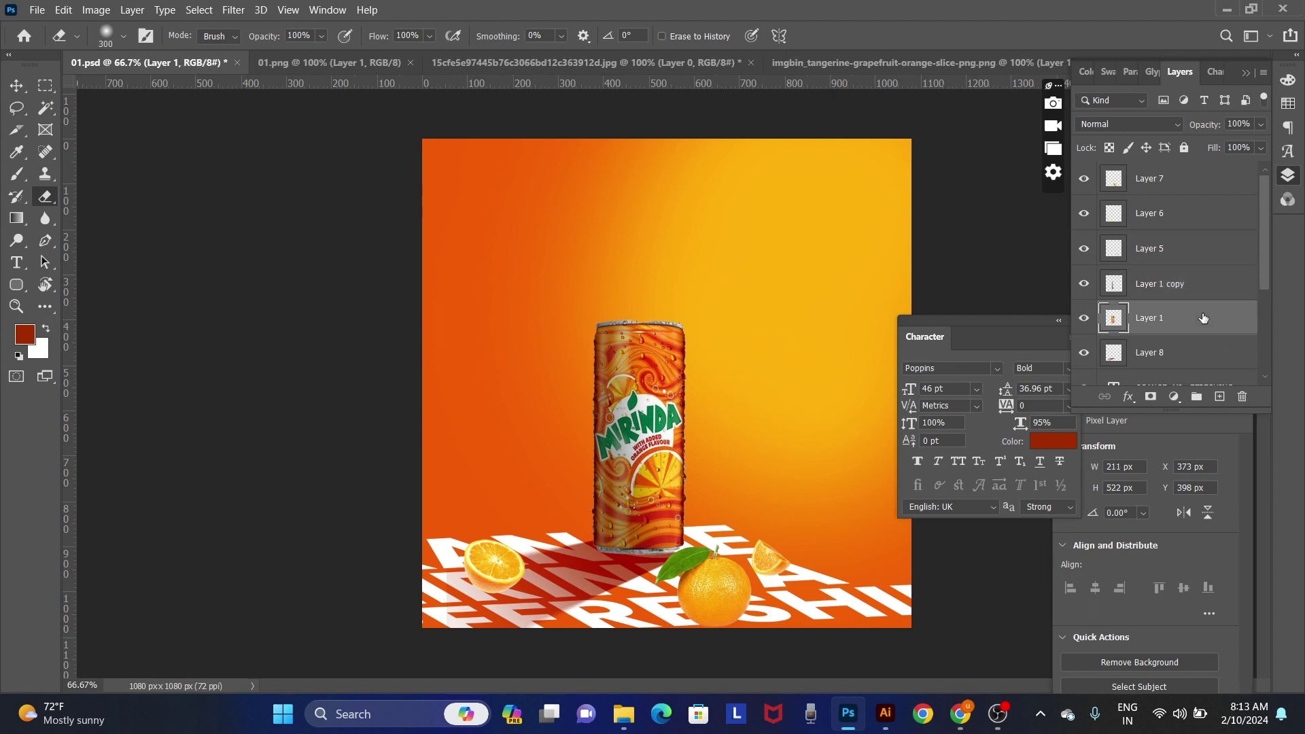
key("ctrl+j")
left_click(1135, 122)
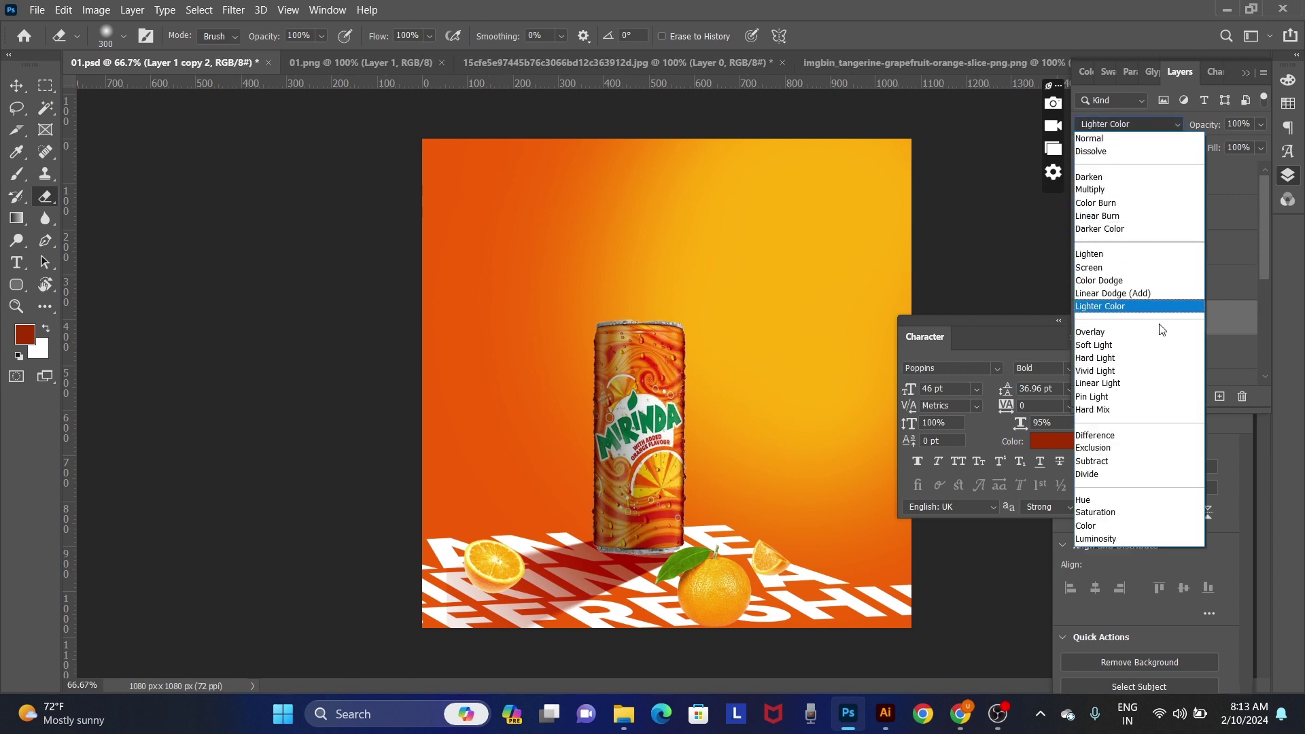
Step: Set the copy to Linear Dodge (Add) and erase a 100 px strip down the can's middle
left_click(1162, 289)
left_click_drag(684, 401, 628, 345)
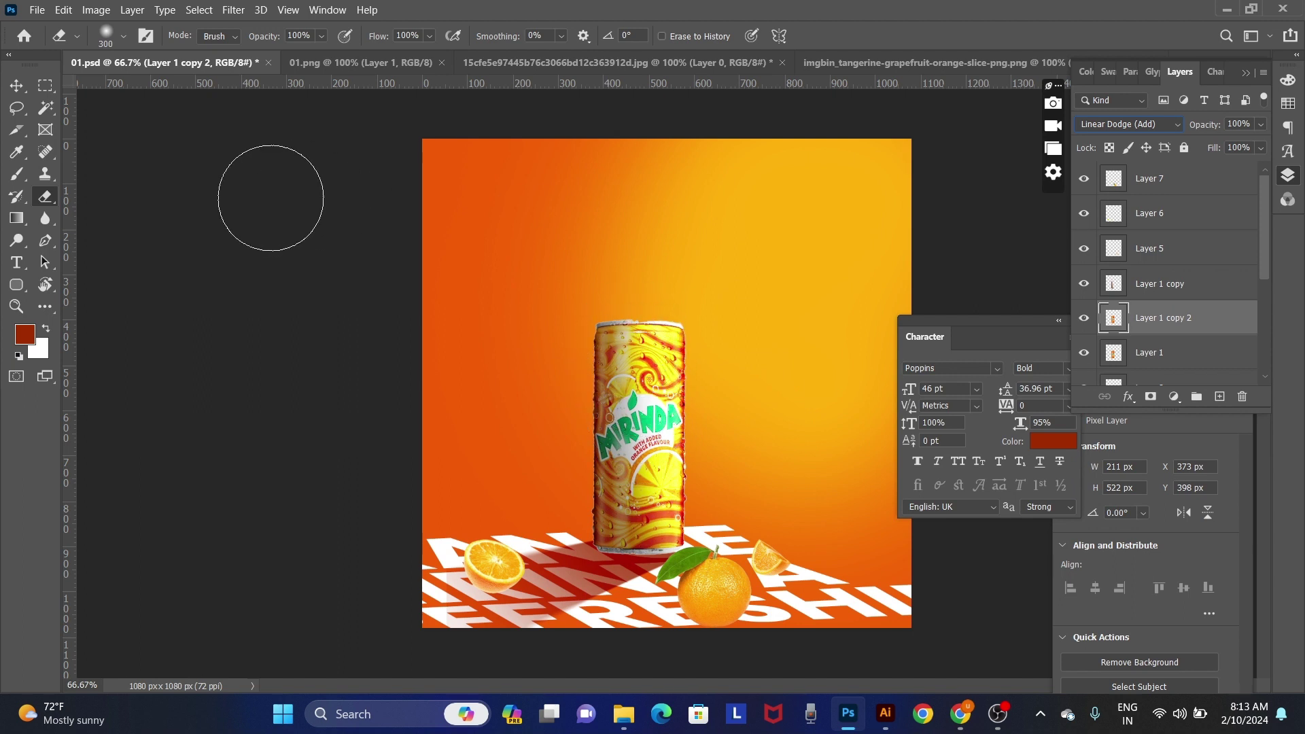
key("bracketleft")
key("bracketleft")
key("bracketleft")
mouse_move(648, 343)
left_mouse_down()
mouse_move(638, 540)
mouse_move(924, 543)
left_mouse_up()
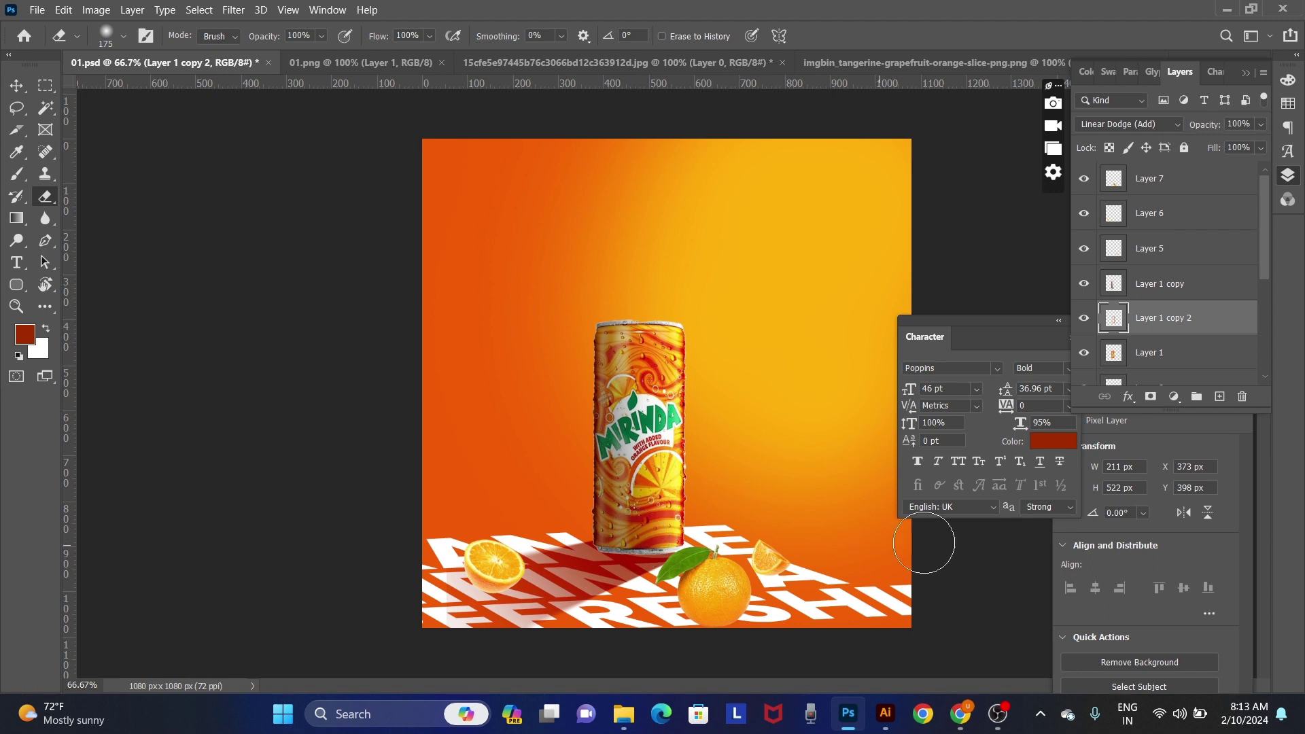
key("ctrl+z")
key("ctrl+z")
key("bracketleft")
key("bracketleft")
key("bracketleft")
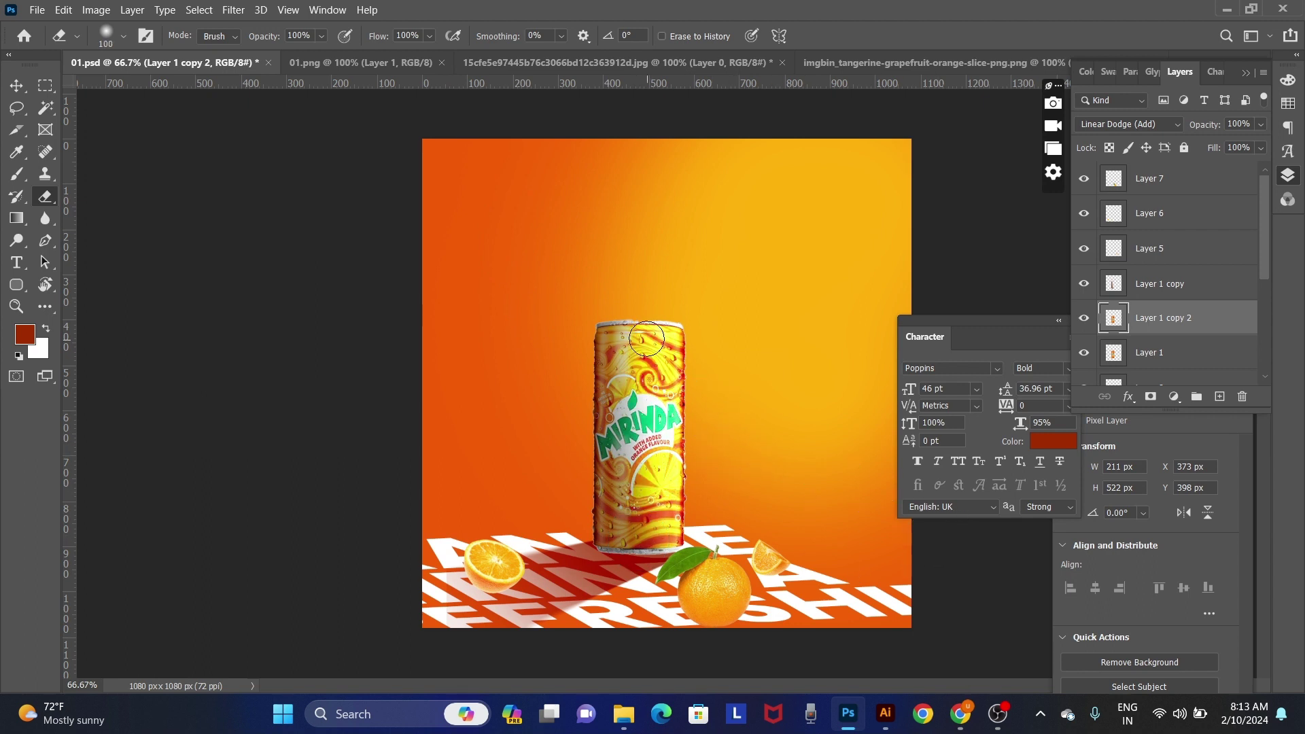
left_click(647, 335)
left_click(636, 560, "shift")
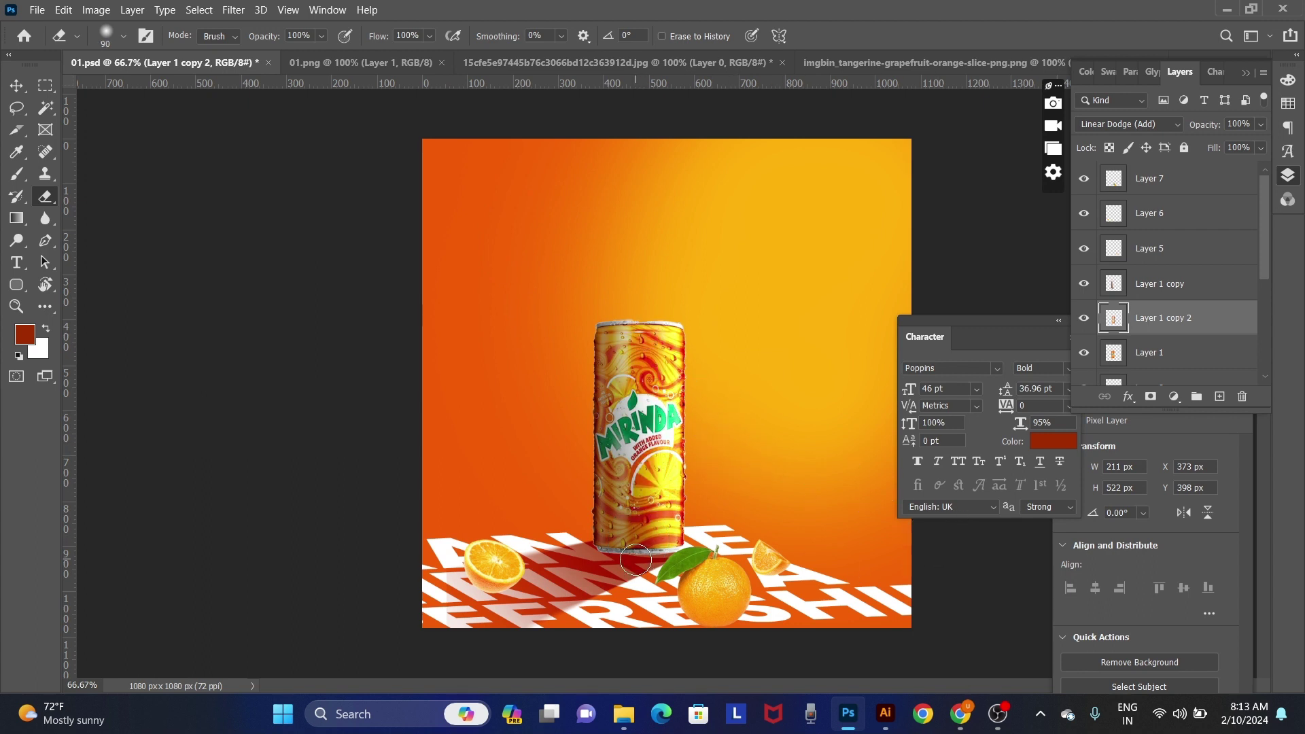
Step: Brighten the highlight copy with Levels: input white 188, output black 48
key("v")
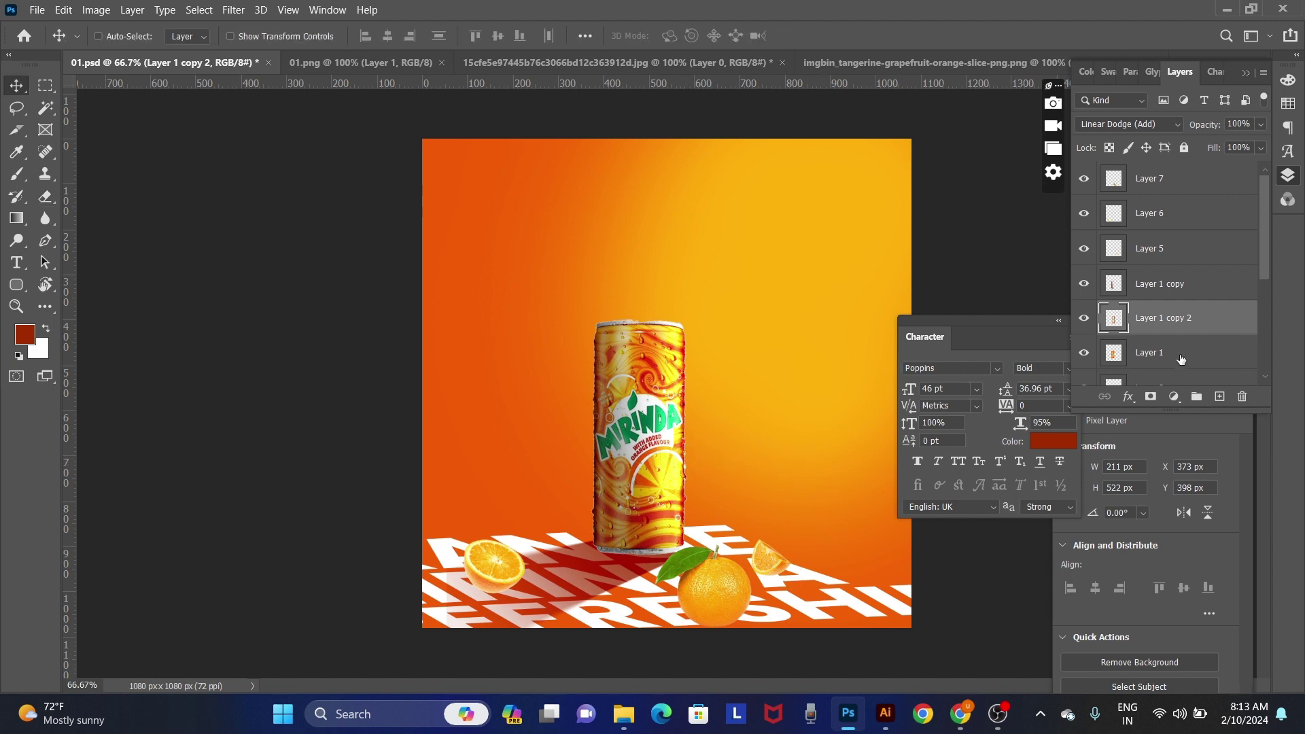
key("ctrl+l")
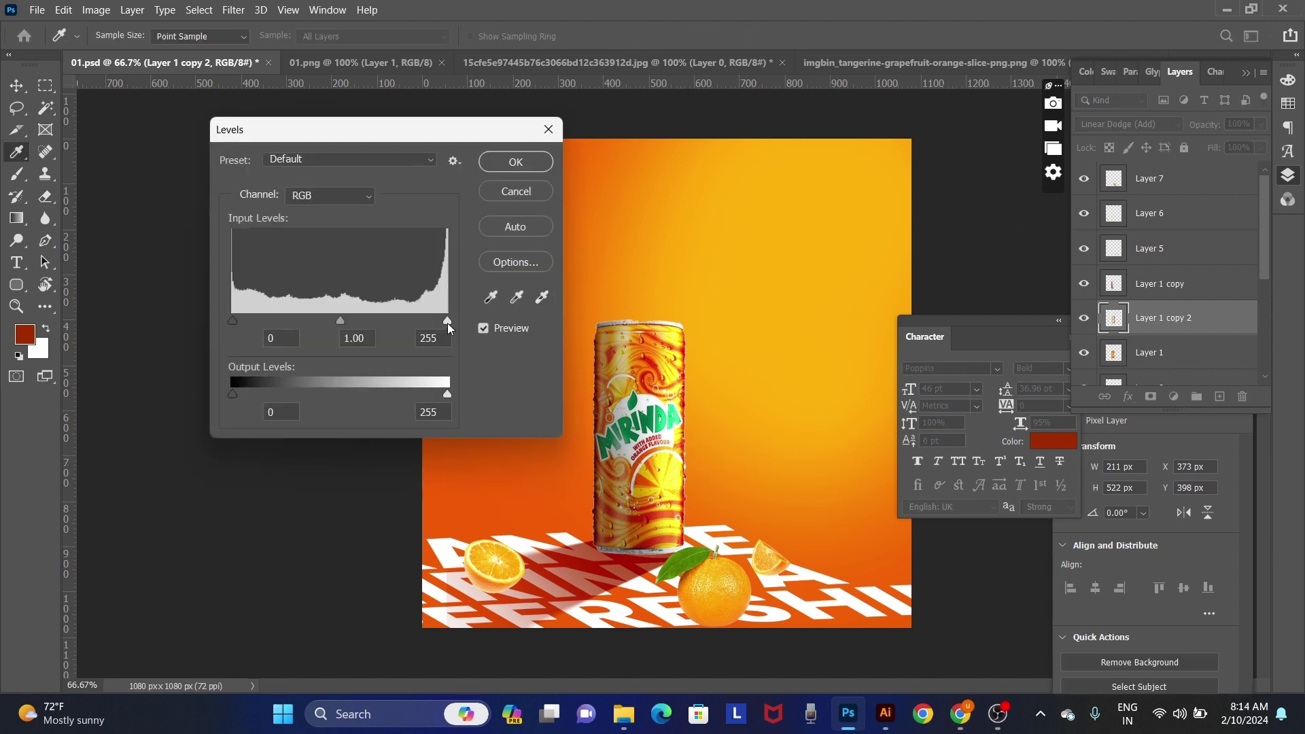
mouse_move(447, 321)
left_mouse_down()
mouse_move(357, 324)
mouse_move(391, 324)
left_mouse_up()
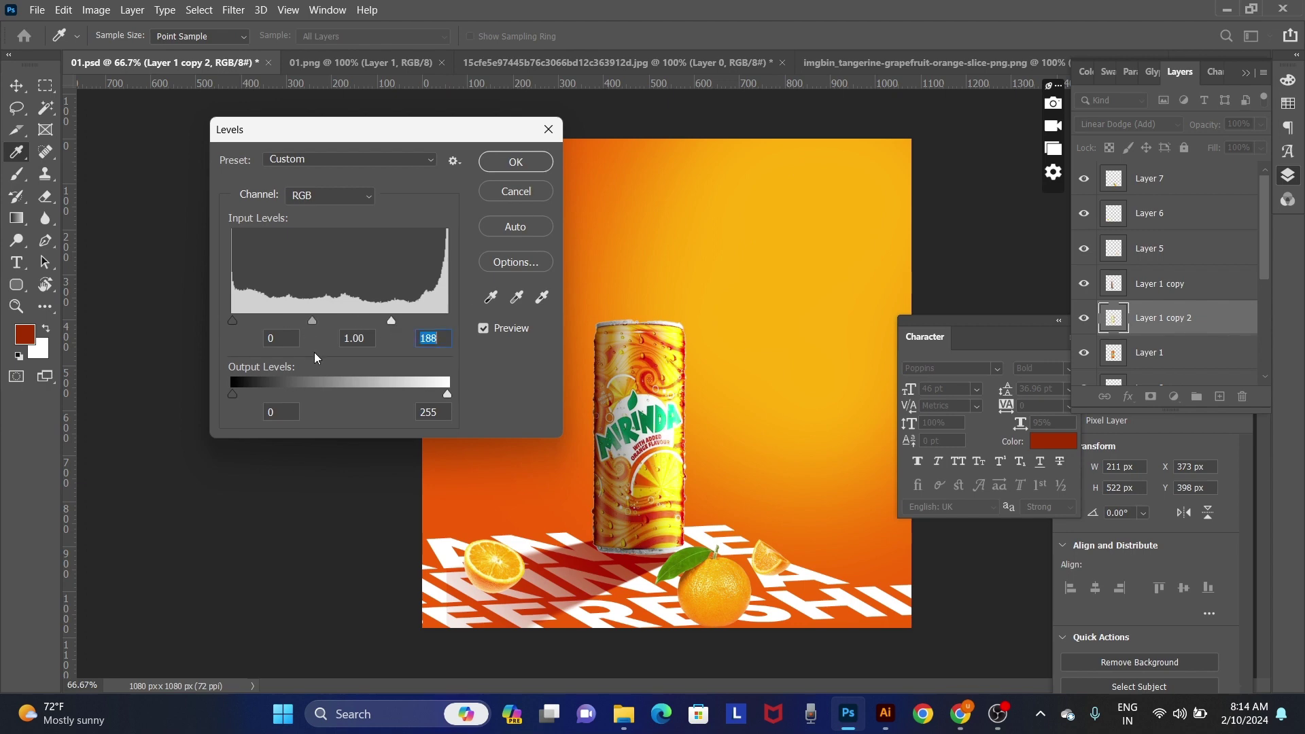
left_click_drag(233, 394, 296, 384)
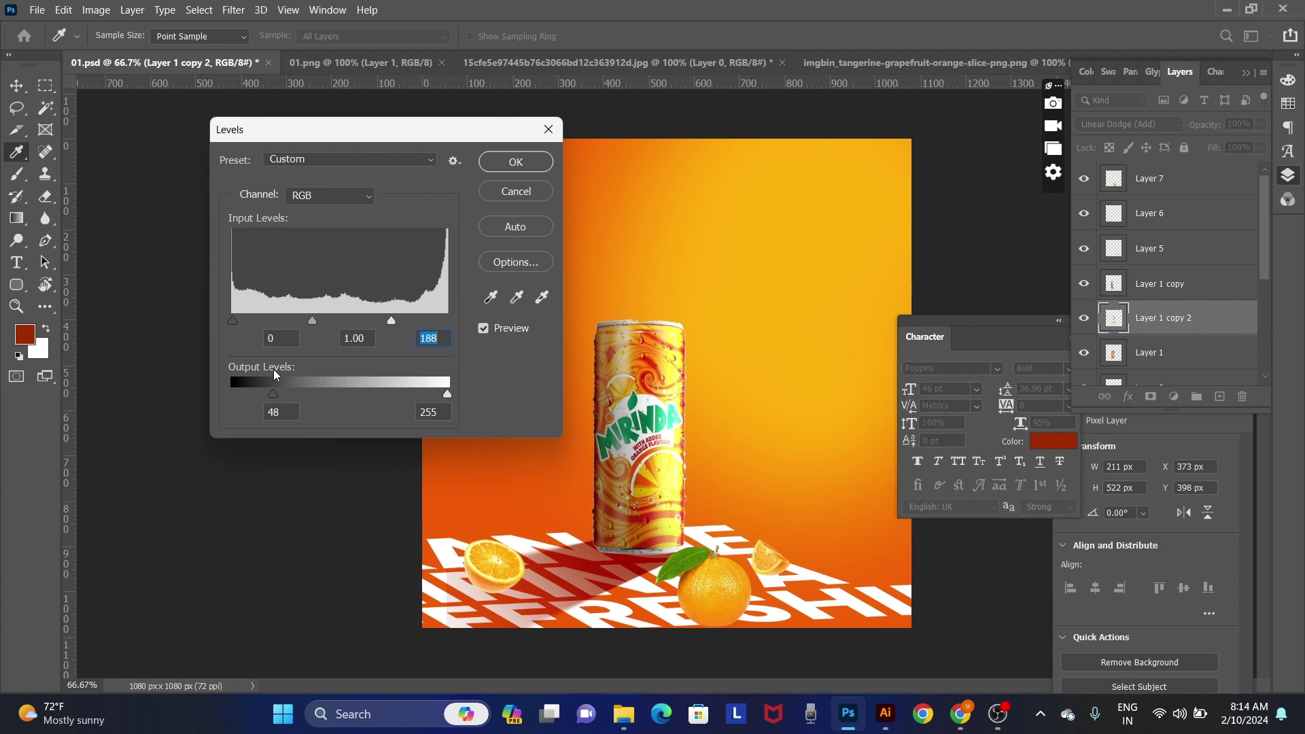
Step: Confirm the can highlight's Levels and select the orange half's layer
left_click(519, 163)
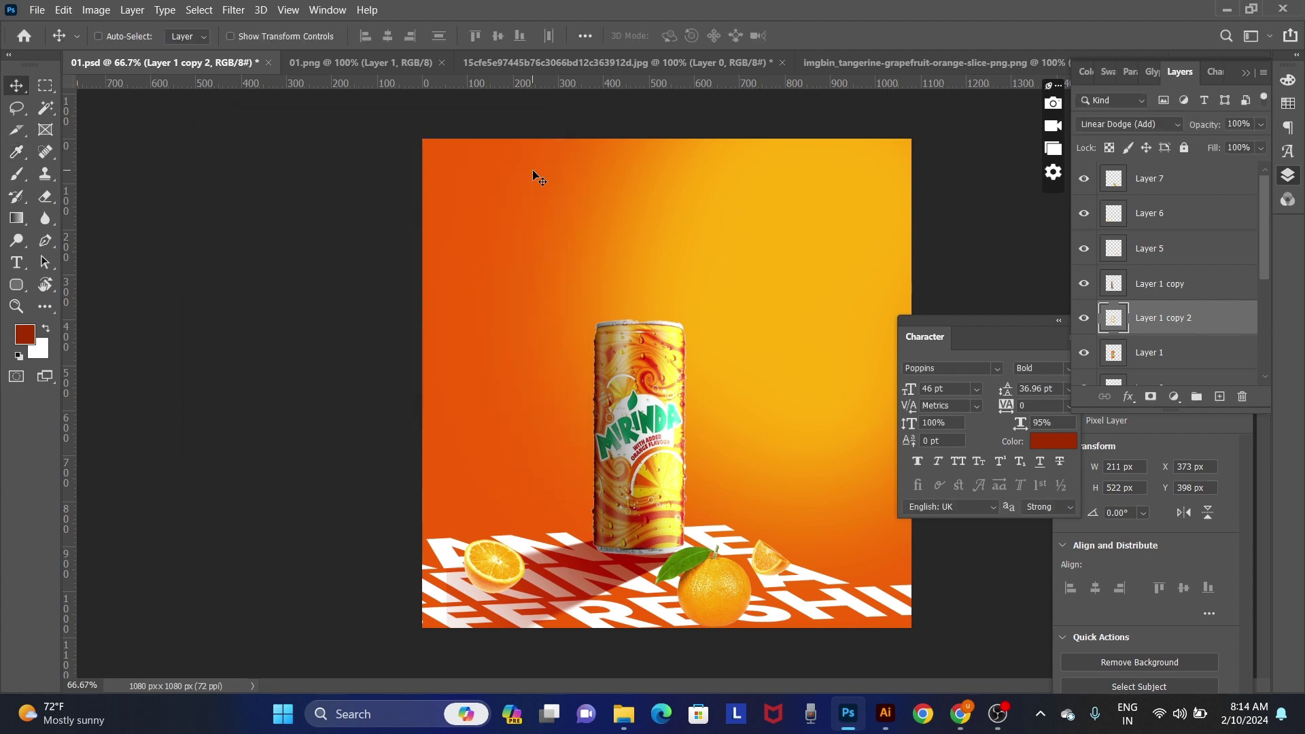
right_click(464, 575)
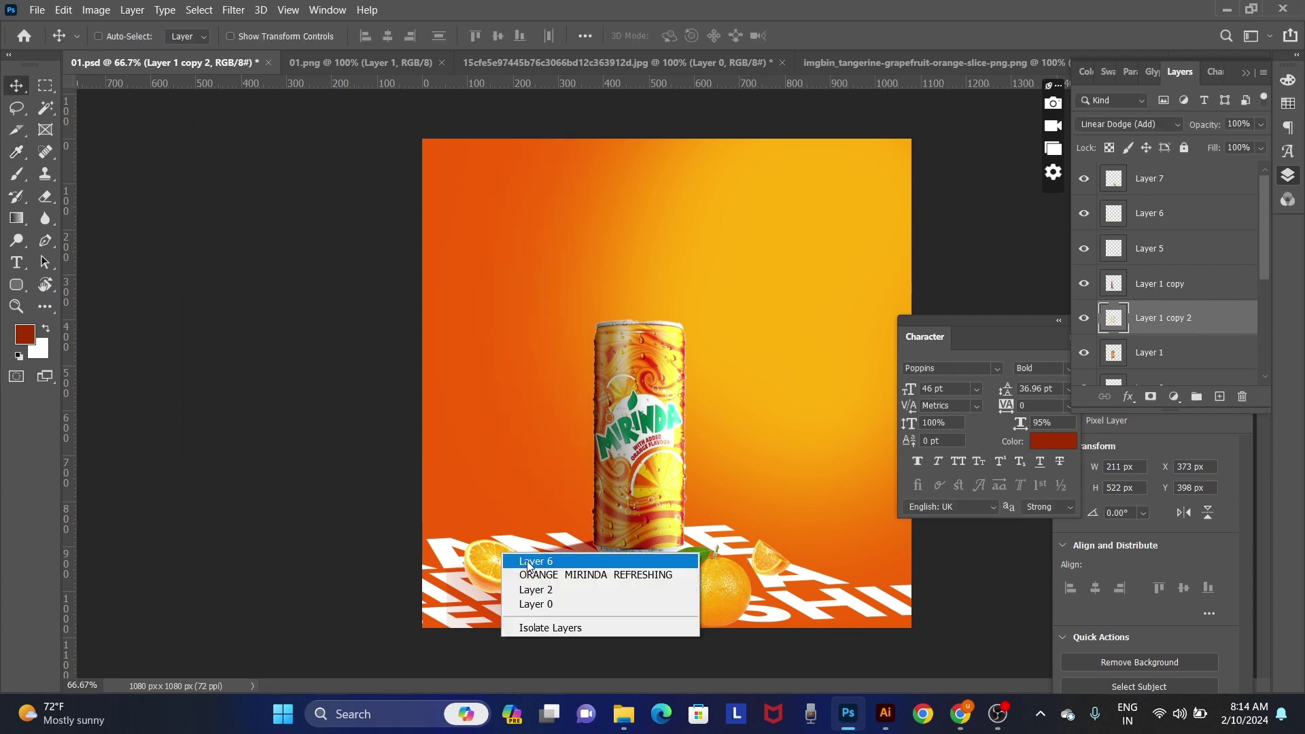
left_click(527, 585)
key("ctrl+l")
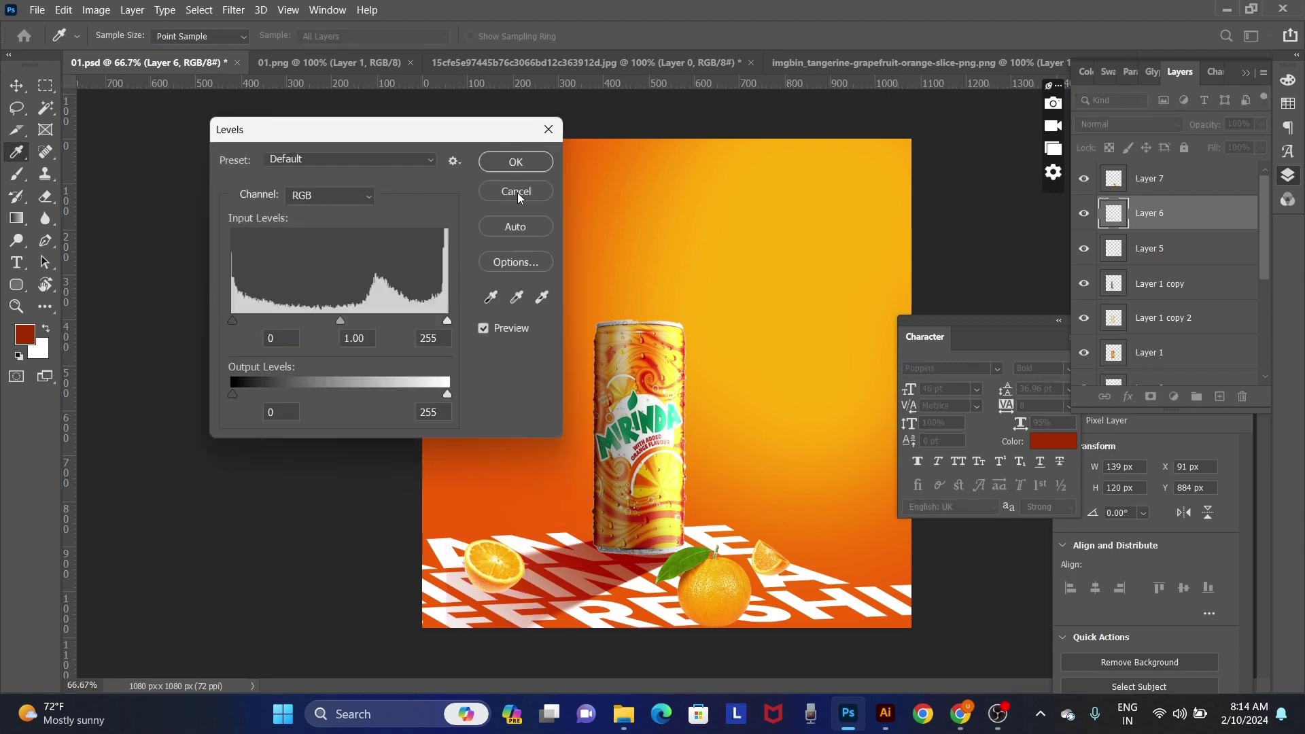
left_click(516, 192)
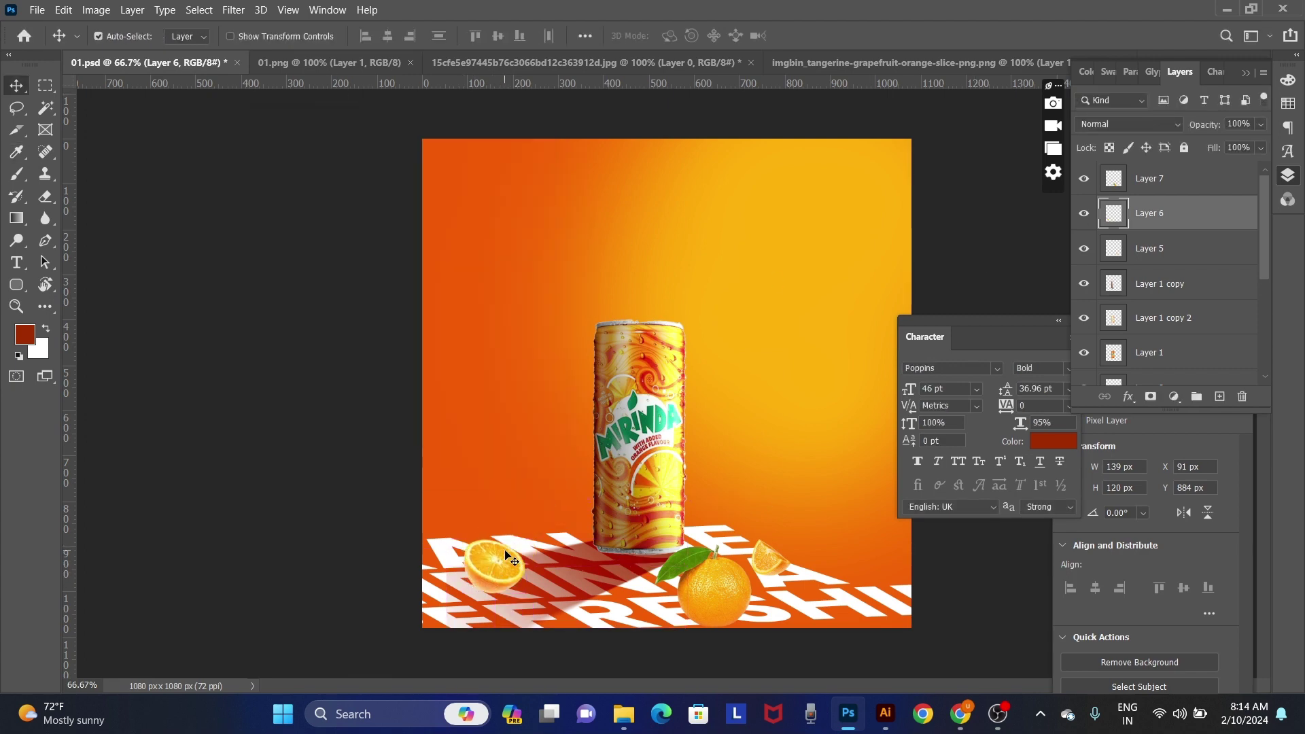
Step: Duplicate the orange half and darken the copy with Levels: input black 104, output white 137
key("ctrl+j")
key("ctrl+l")
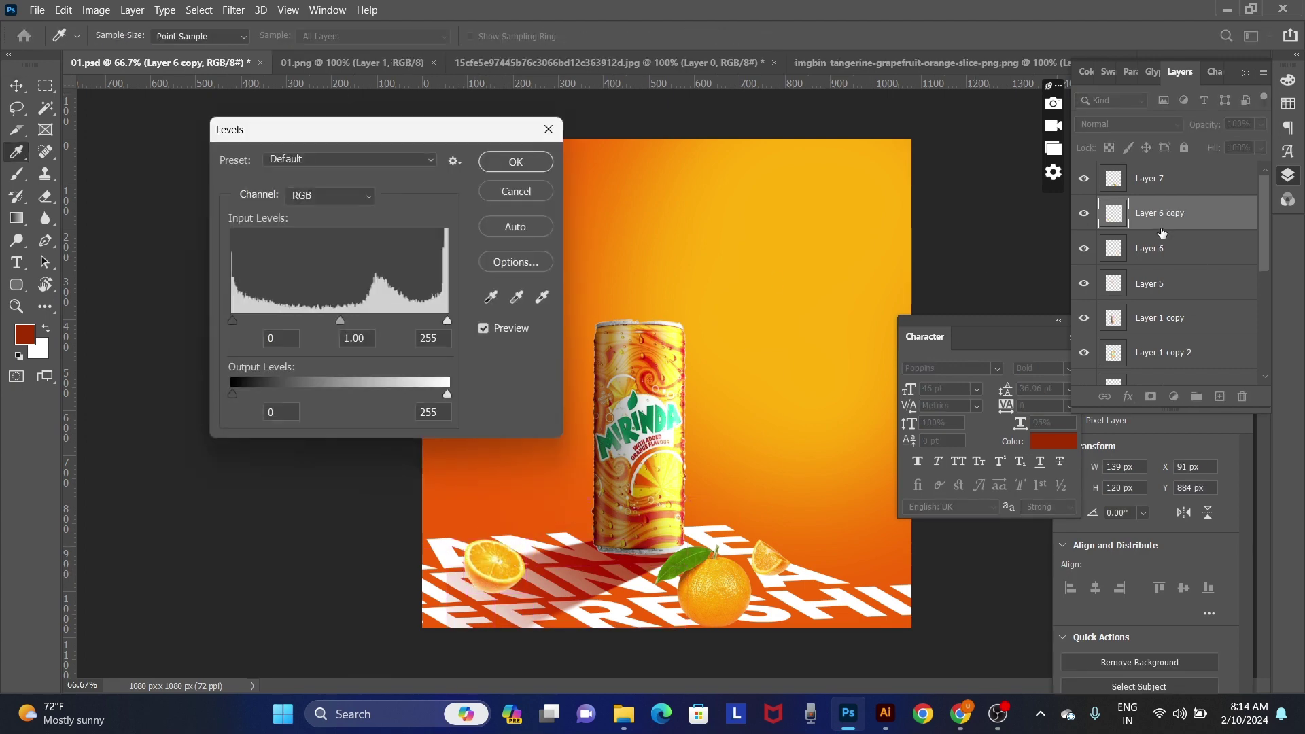
left_click_drag(446, 393, 348, 385)
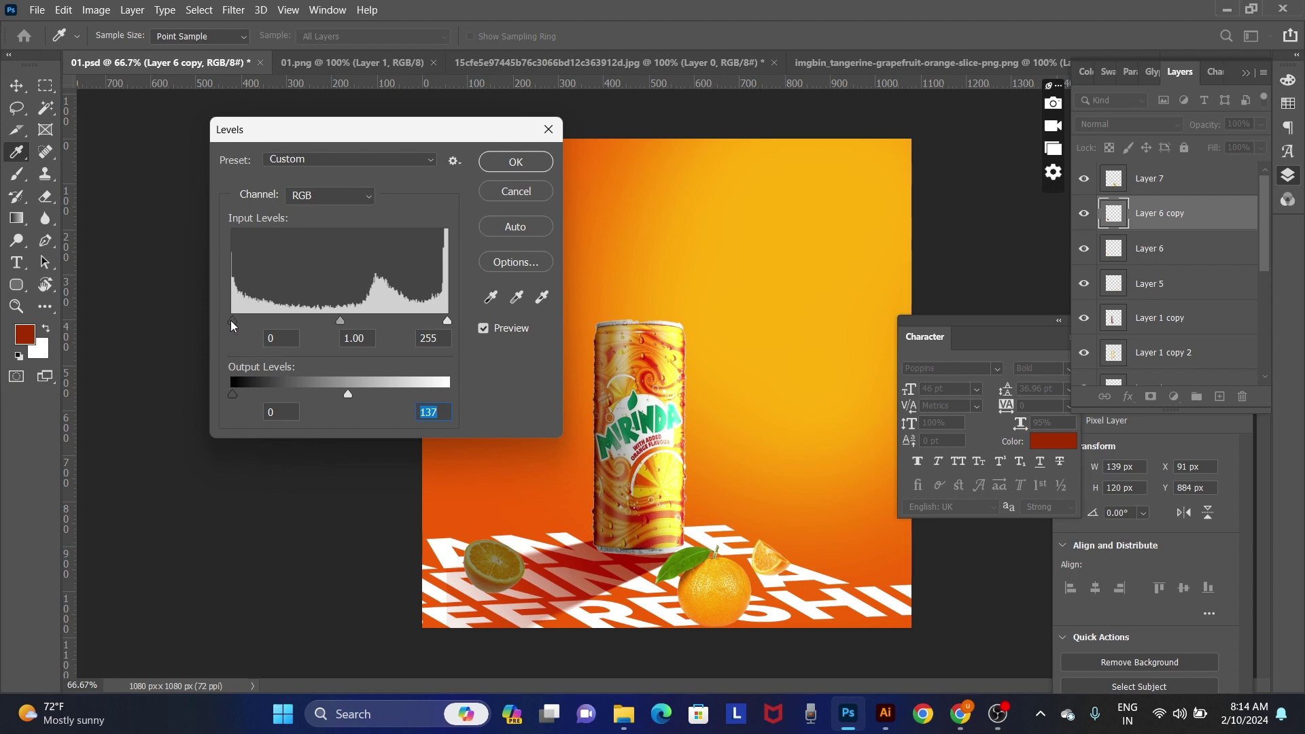
left_click_drag(236, 325, 304, 325)
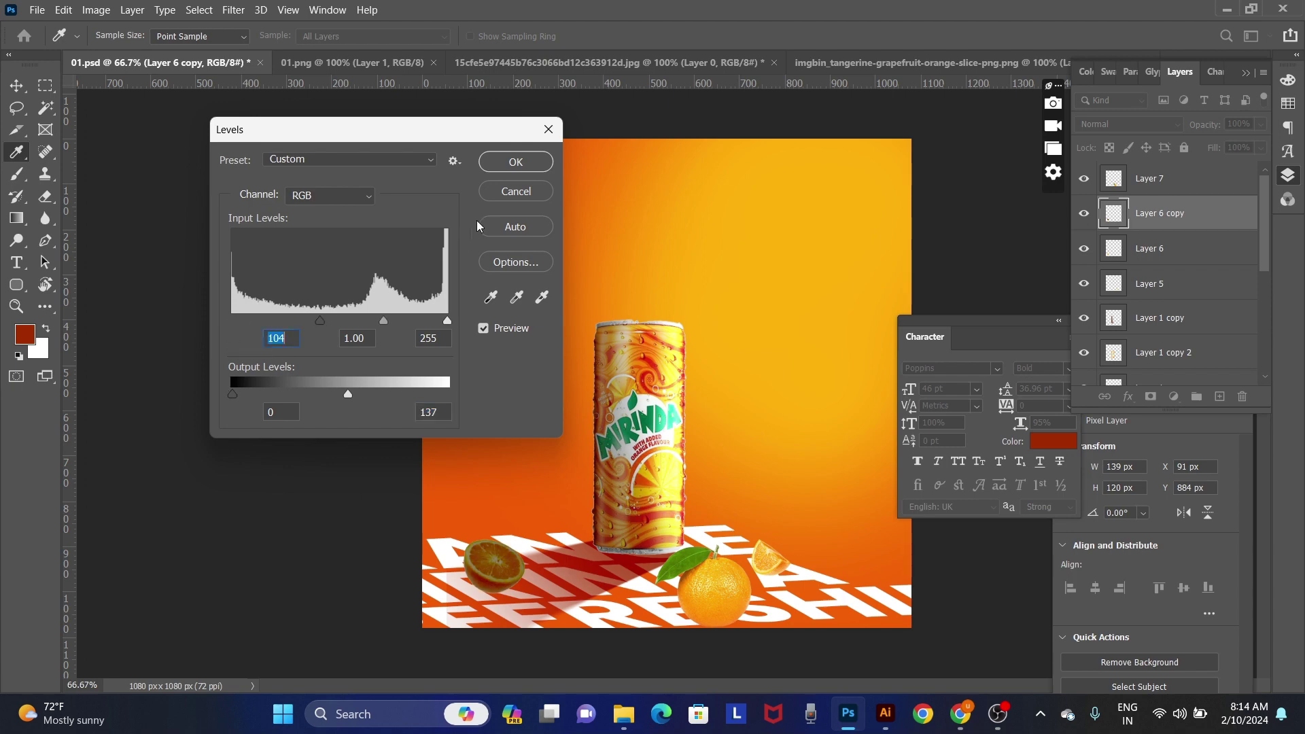
left_click(516, 161)
Step: Try erasing part of the darkened half-orange with an enlarged eraser
key("e")
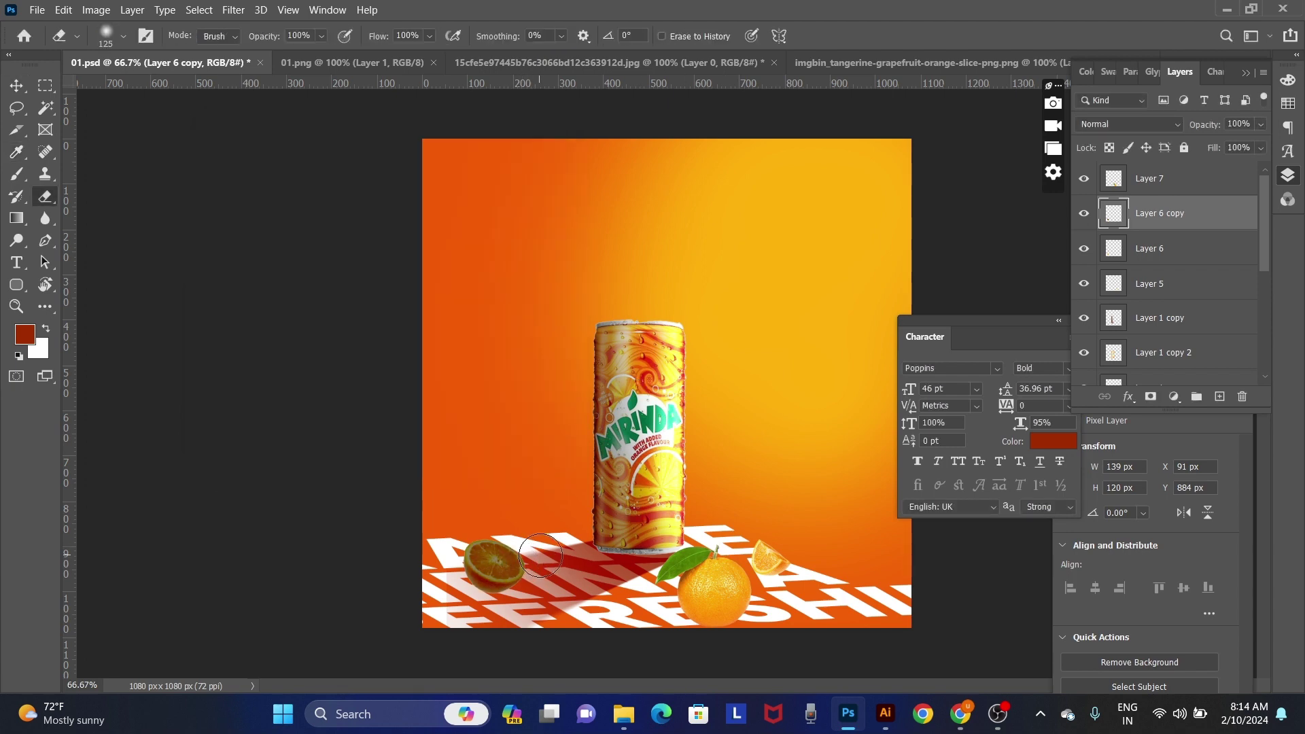
key("bracketright")
key("bracketright")
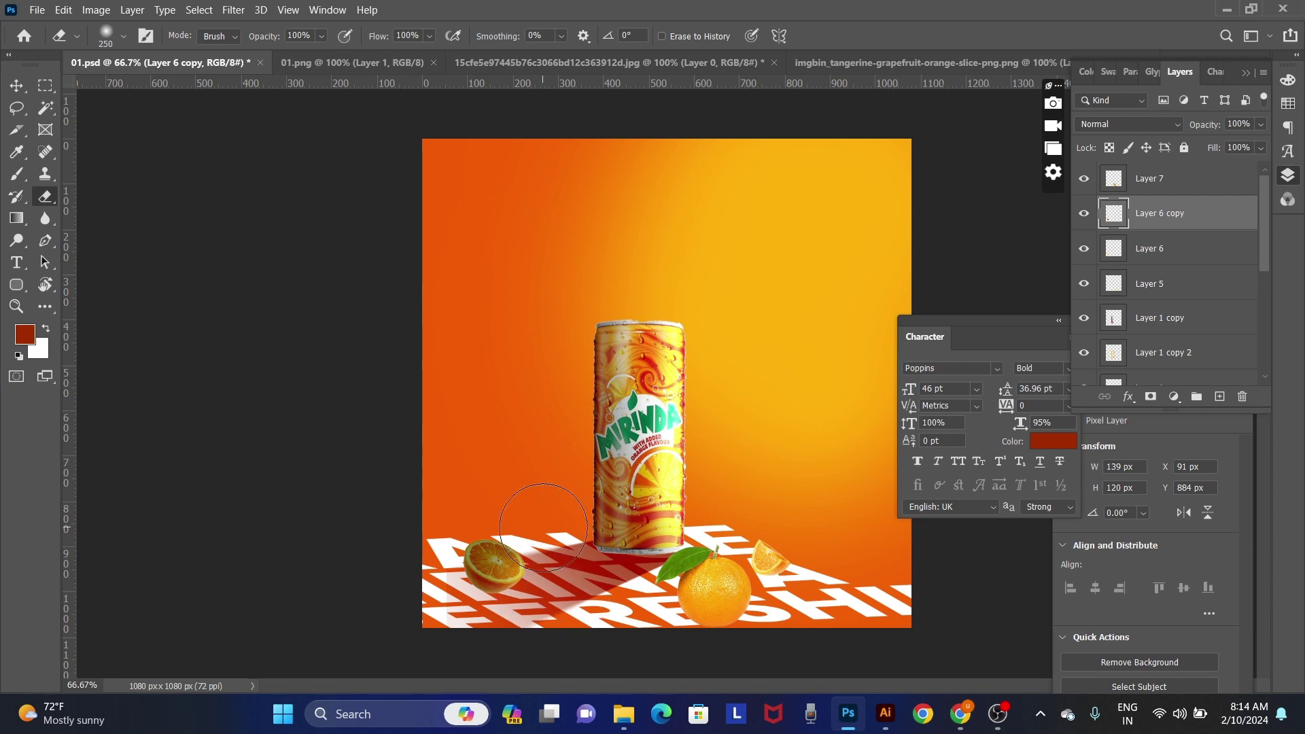
left_click_drag(523, 522, 498, 515)
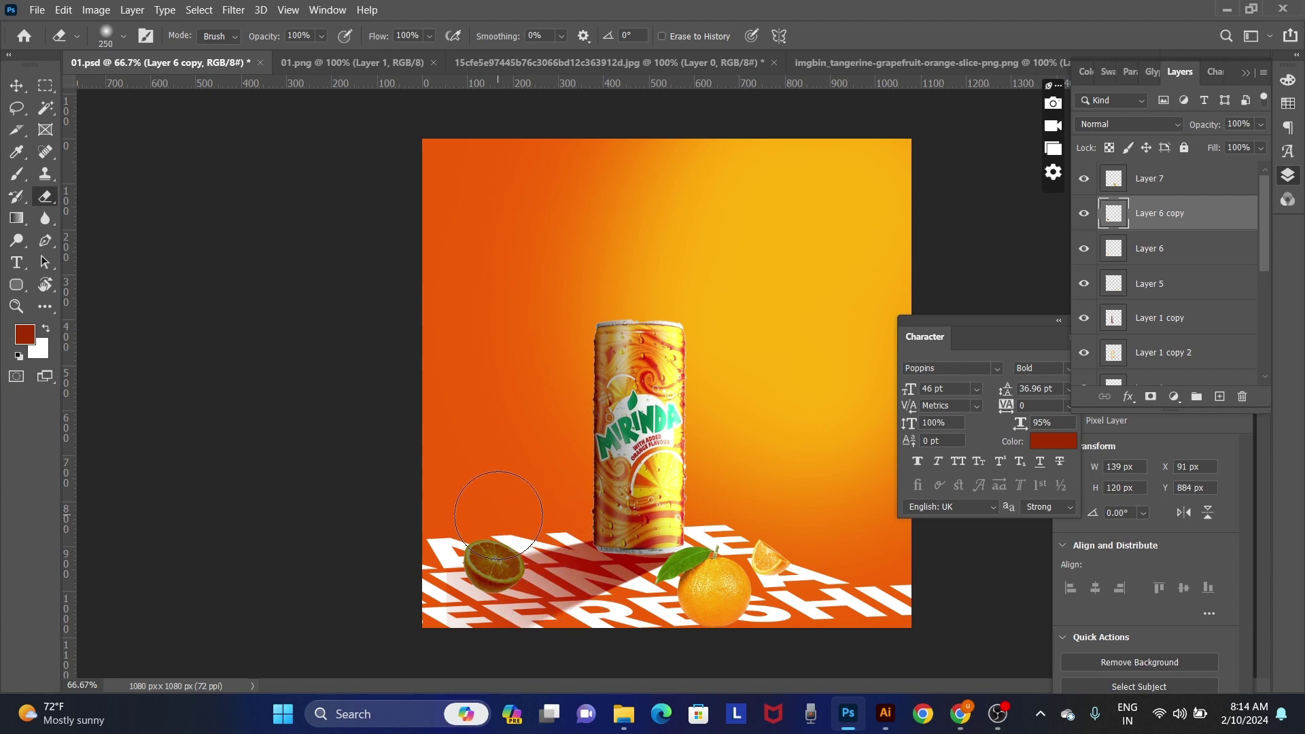
scroll(511, 559, "up", 1)
scroll(496, 537, "up", 1)
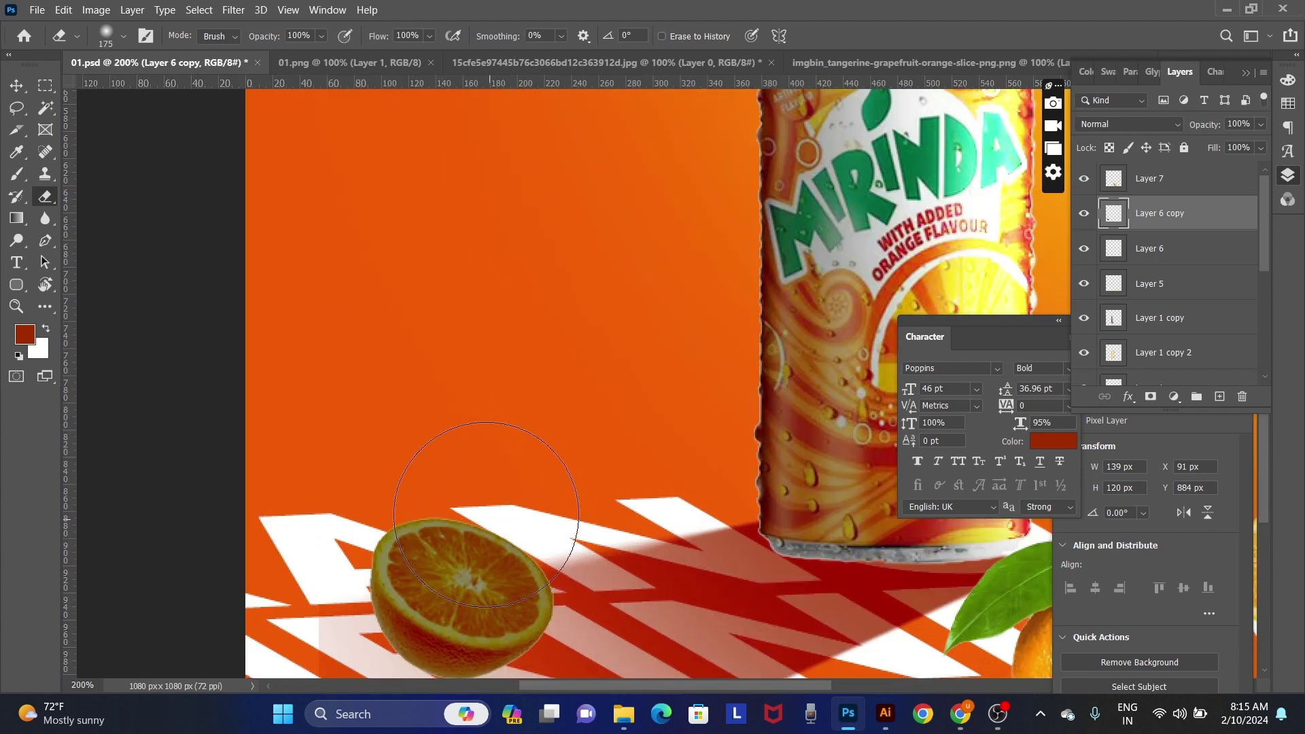
key("bracketleft")
key("bracketleft")
Step: Undo the erase stroke and the Levels darkening, then start a new layer, Layer 9
key("ctrl+z")
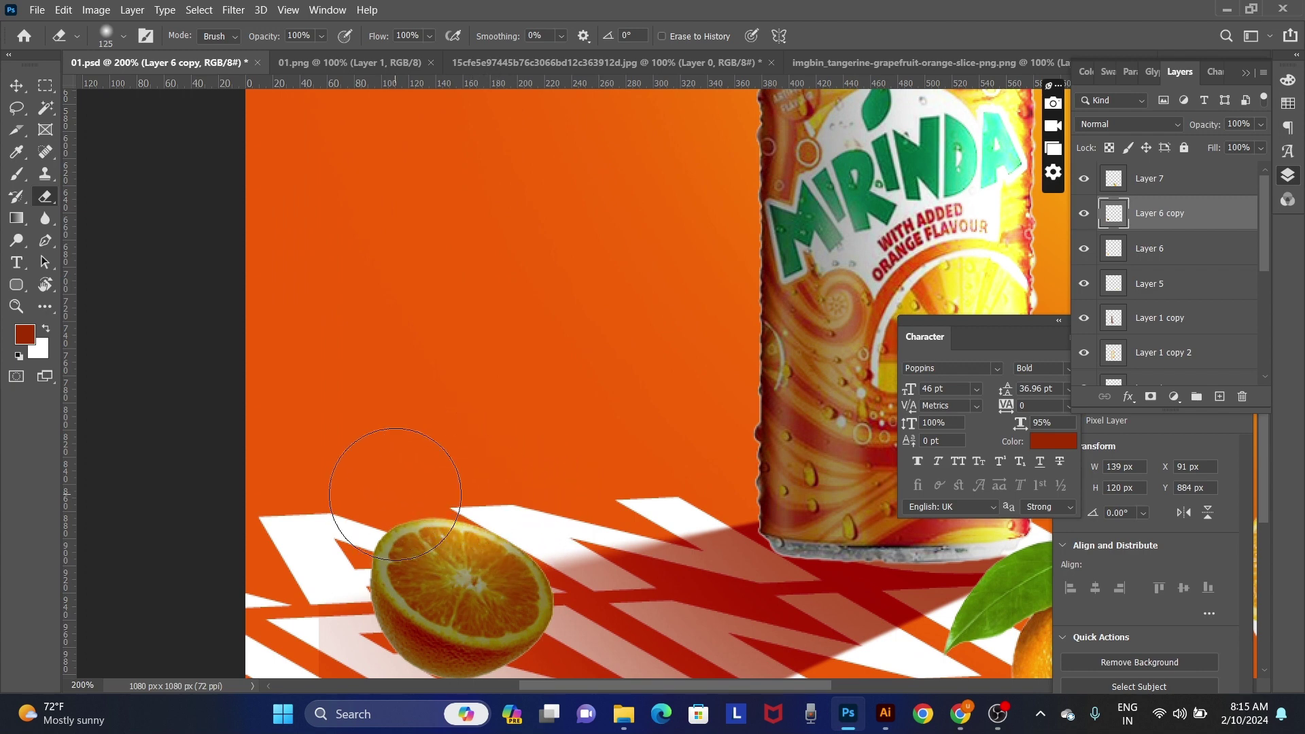
key("ctrl+z")
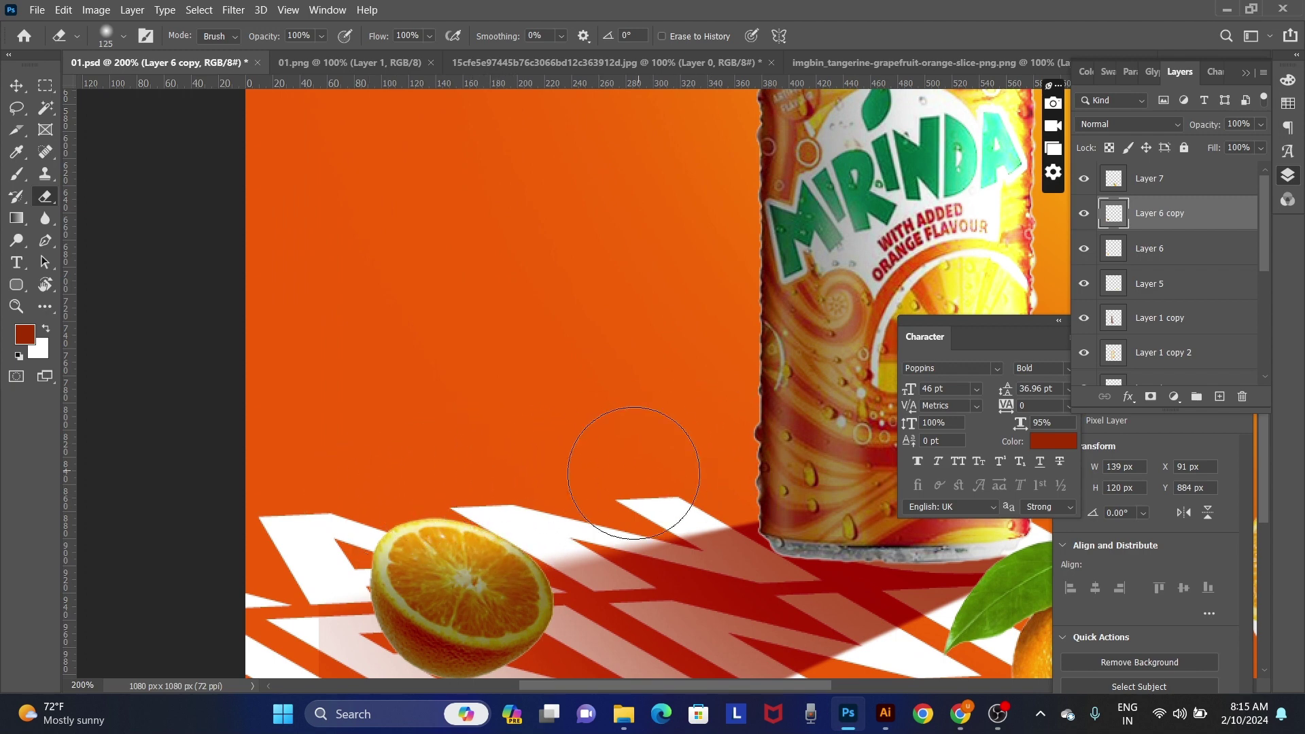
scroll(584, 515, "down", 1)
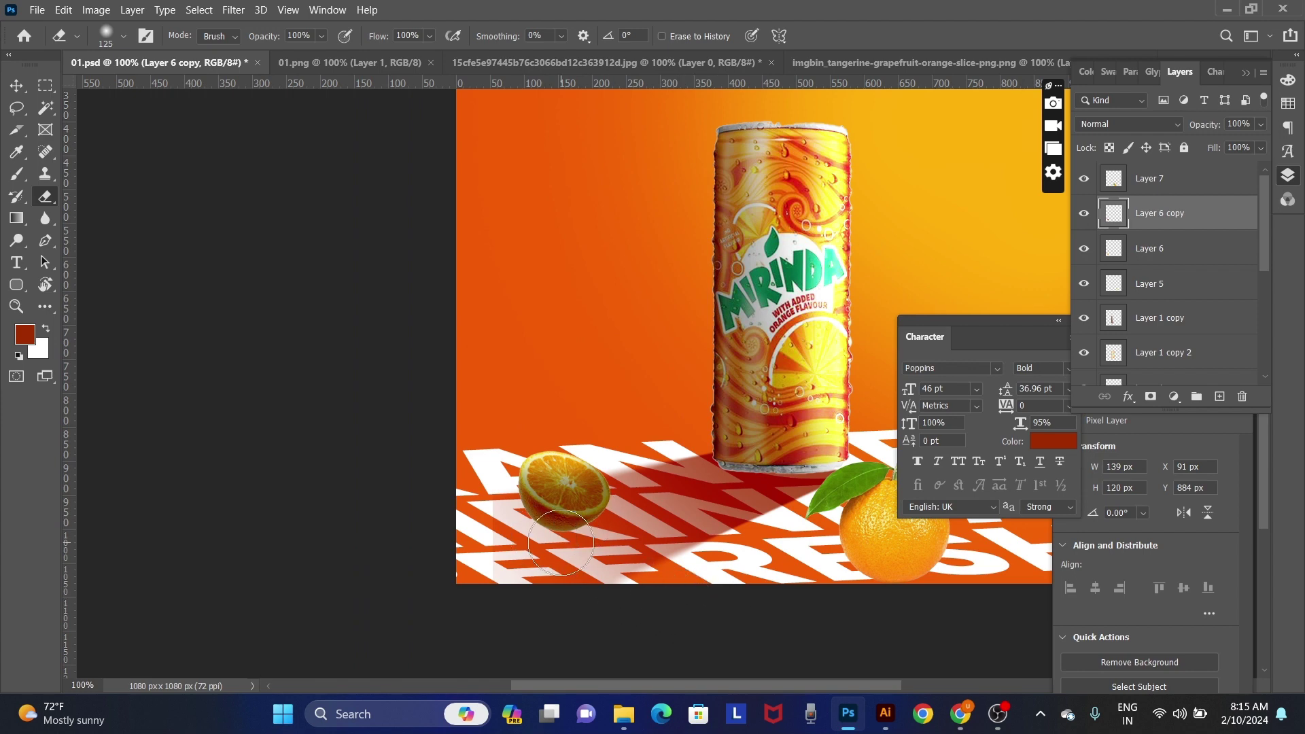
key("ctrl+shift+n")
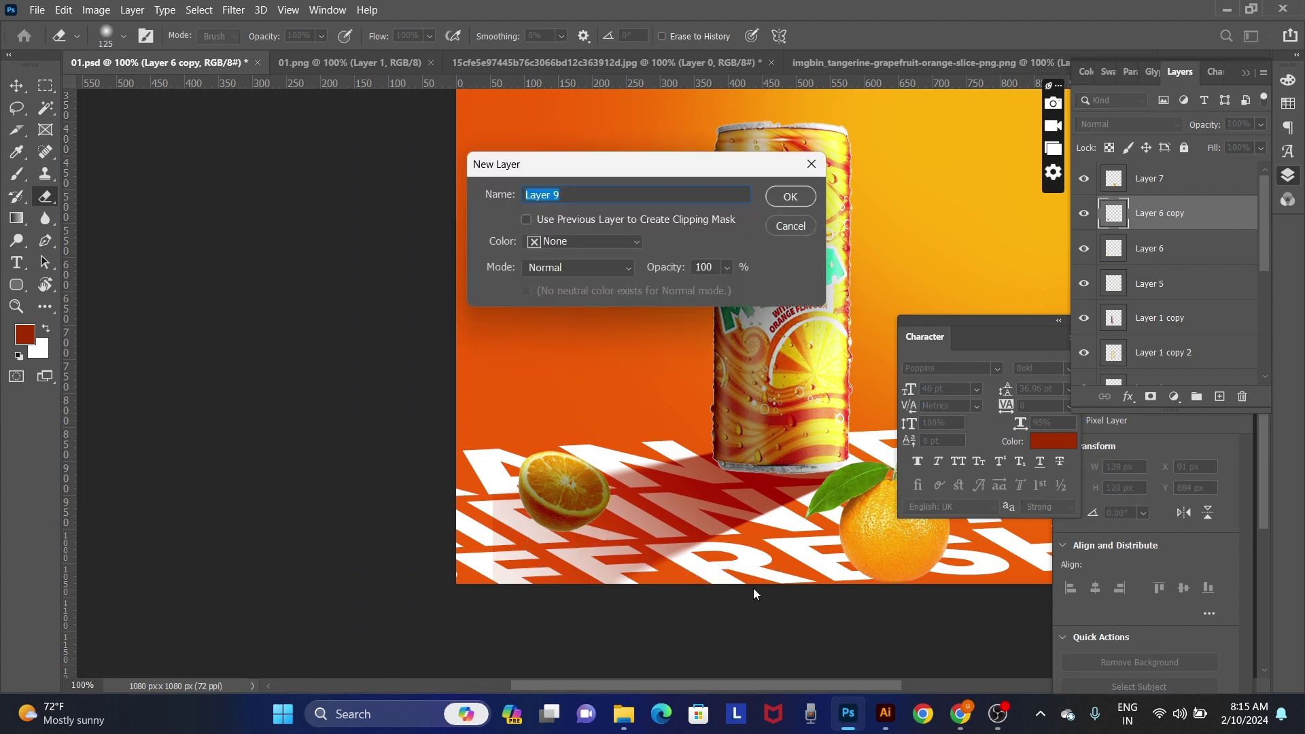
Step: Confirm Layer 9, then add Layer 10 above the ORANGE MIRINDA REFRESHING text layer
key("Return")
scroll(598, 536, "up", 1)
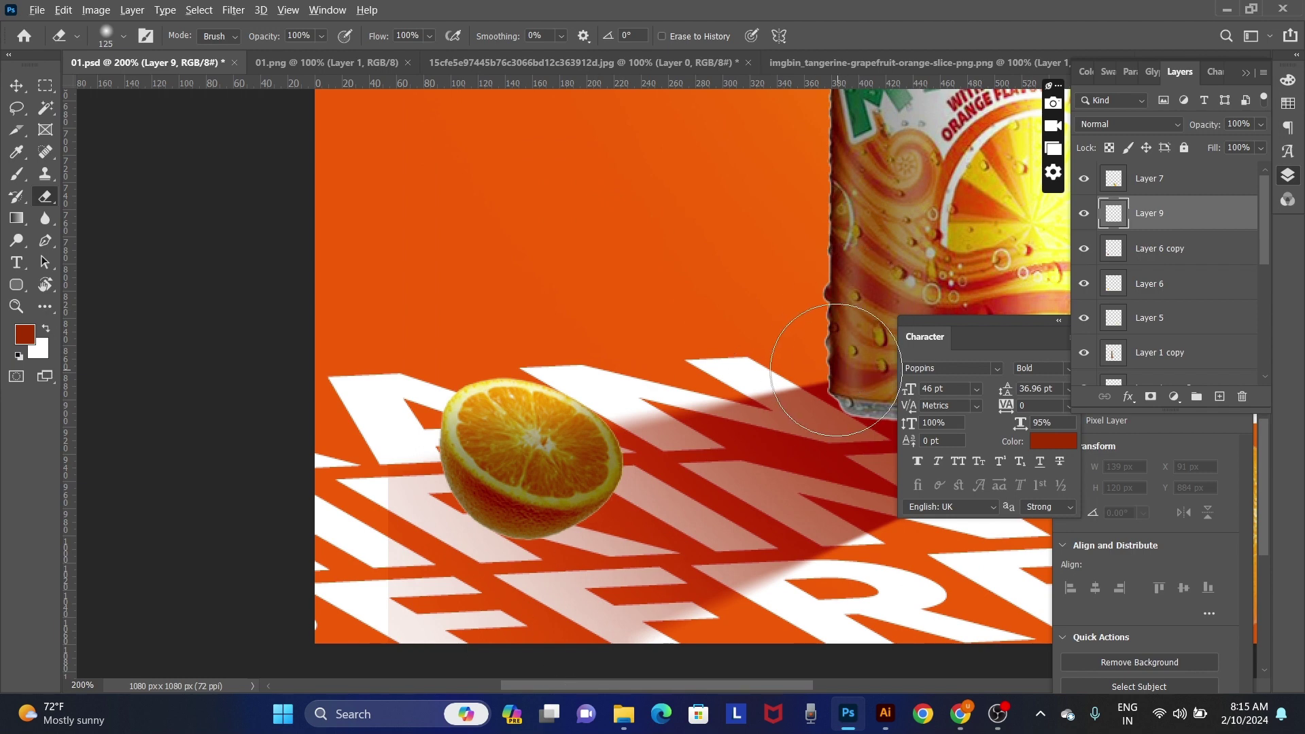
key("alt+v")
key("Escape")
key("v")
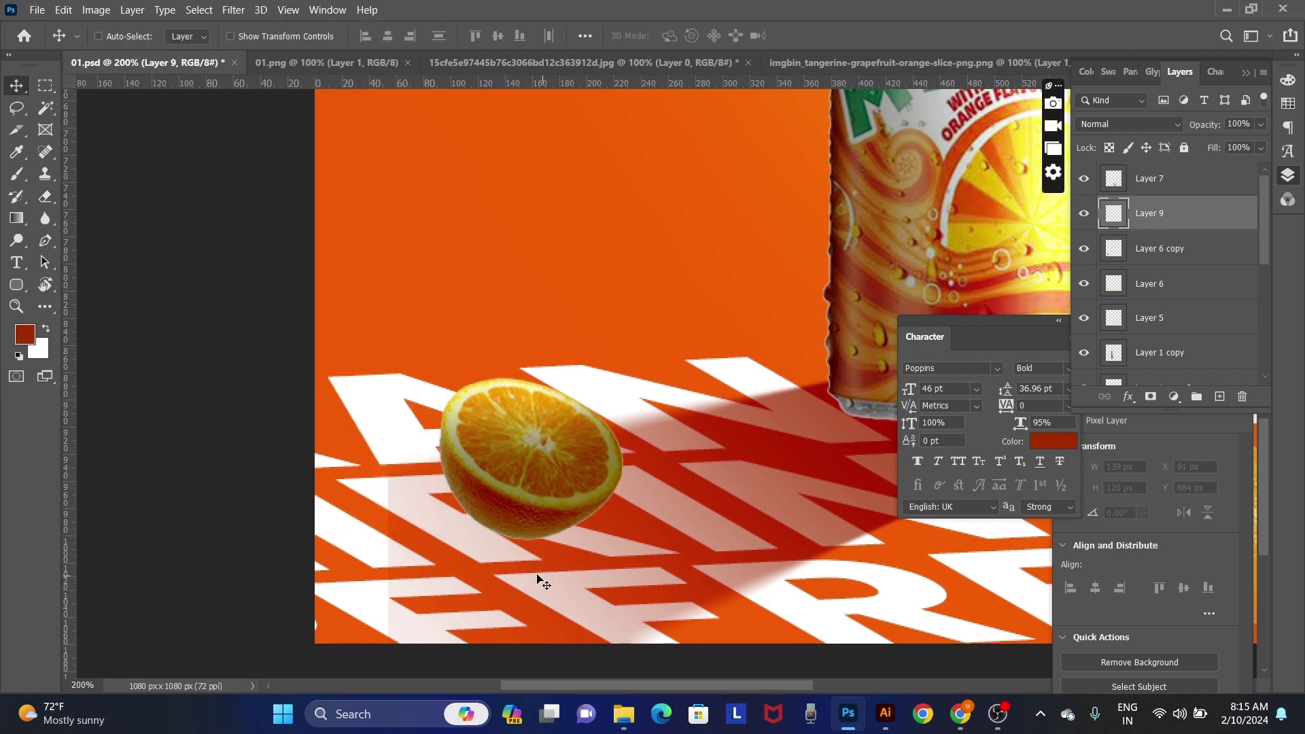
right_click(502, 555)
left_click(542, 576)
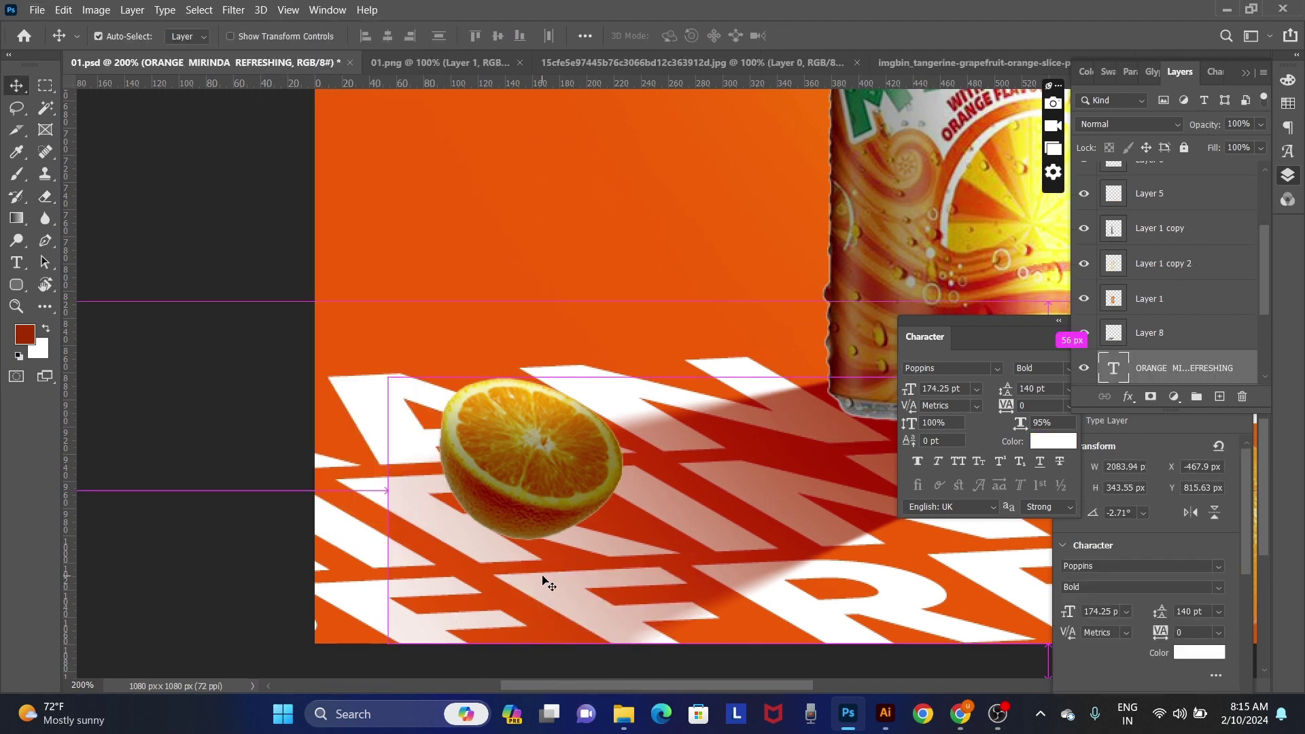
key("ctrl+shift+n")
key("Return")
Step: Brush a soft dark maroon shadow beneath the half-orange, deepening its left side
key("e")
key("b")
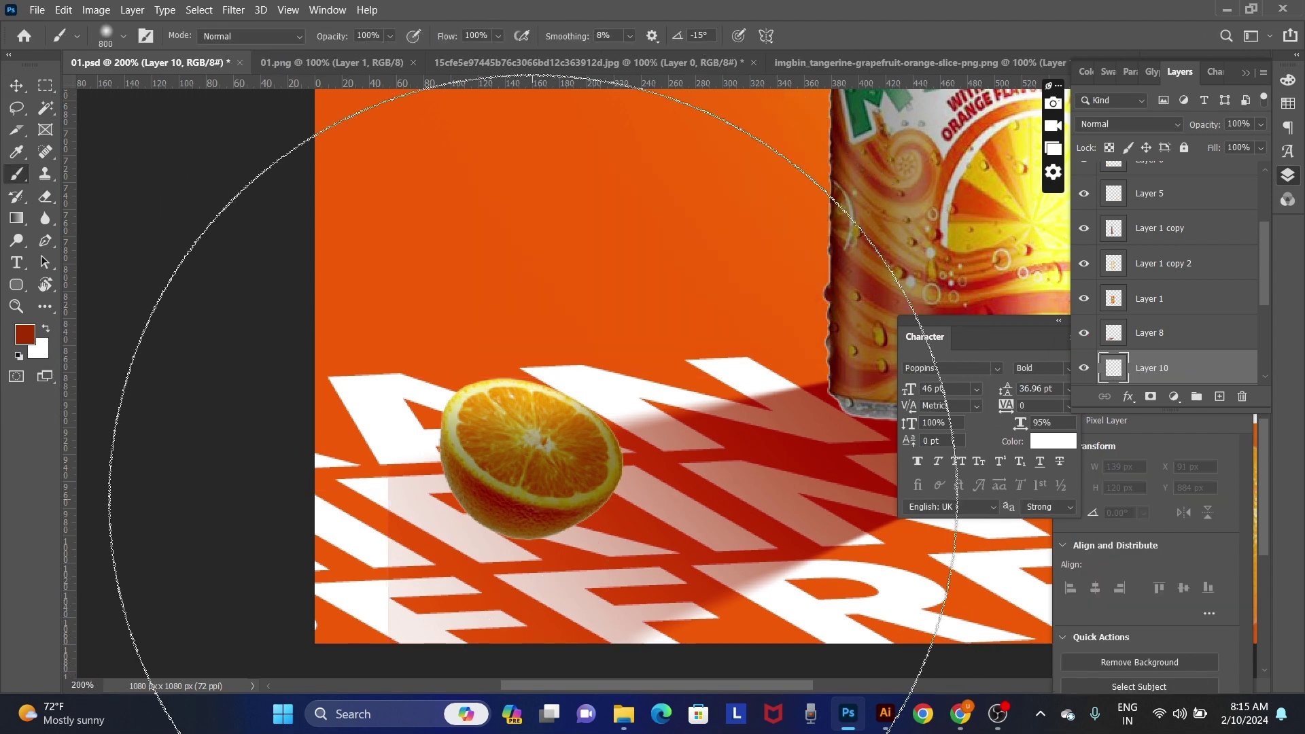
key("bracketright")
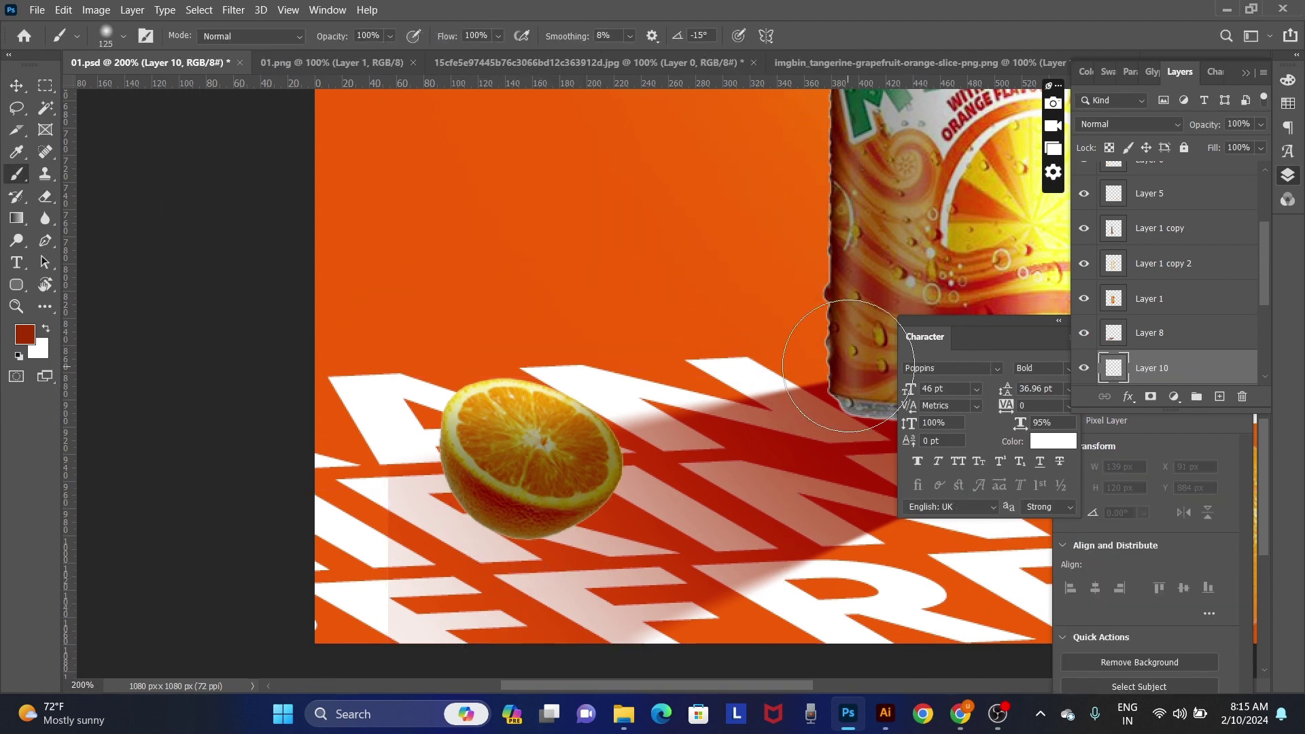
left_click(836, 355, "alt")
left_click_drag(469, 537, 530, 503)
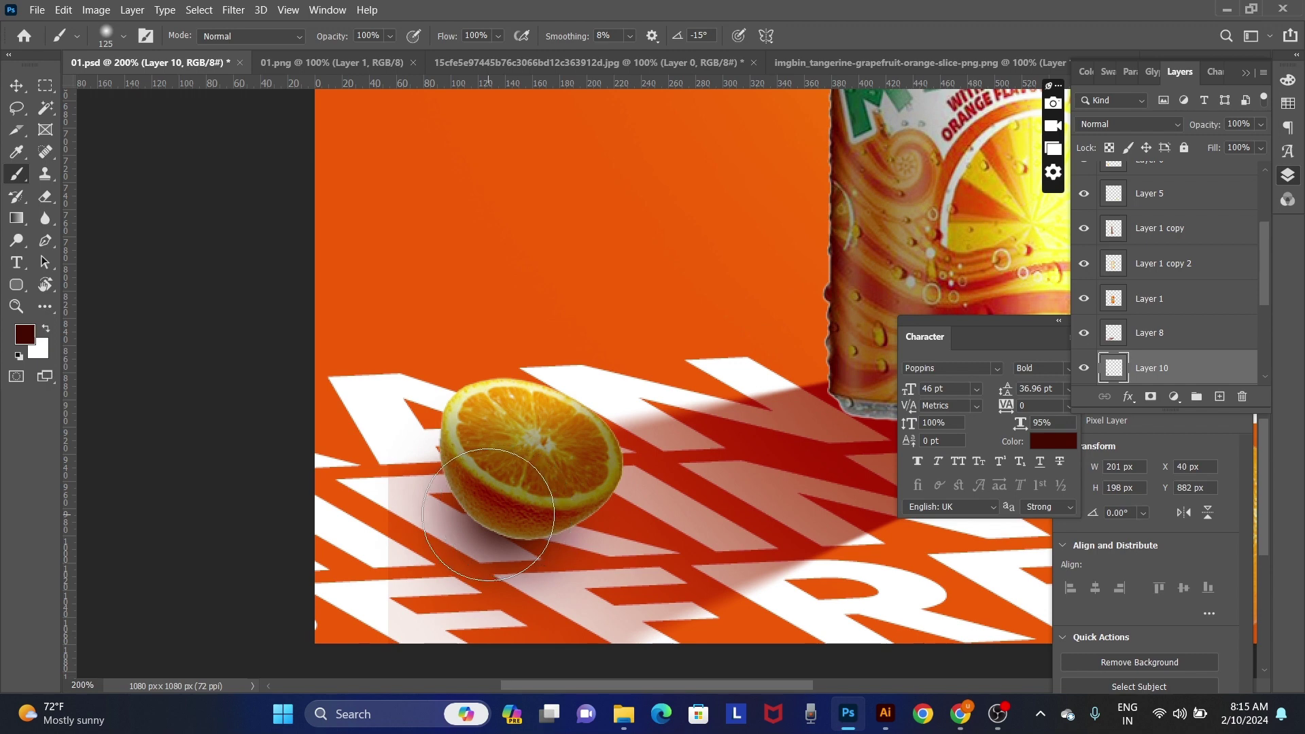
key("bracketleft")
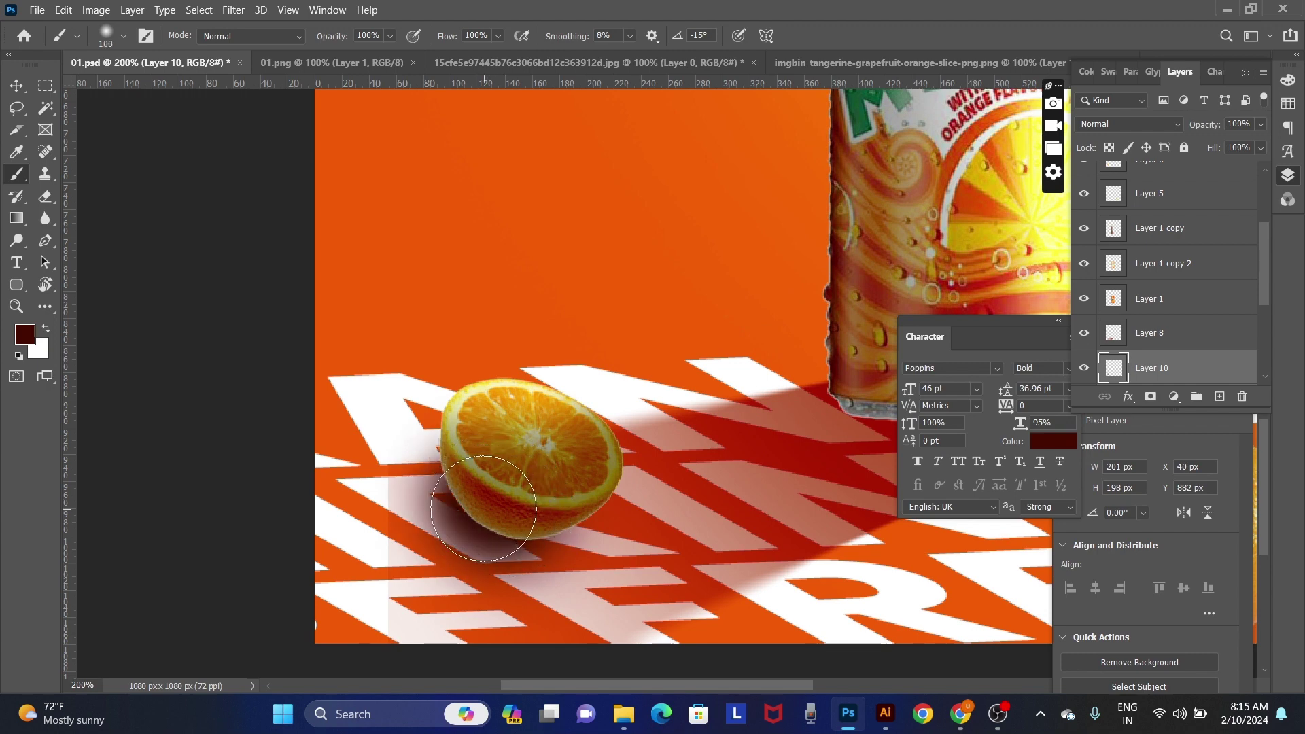
left_click_drag(496, 497, 470, 508)
Step: Select Layer 6 copy, nudge it into place, and scale it up to about 105%
key("c")
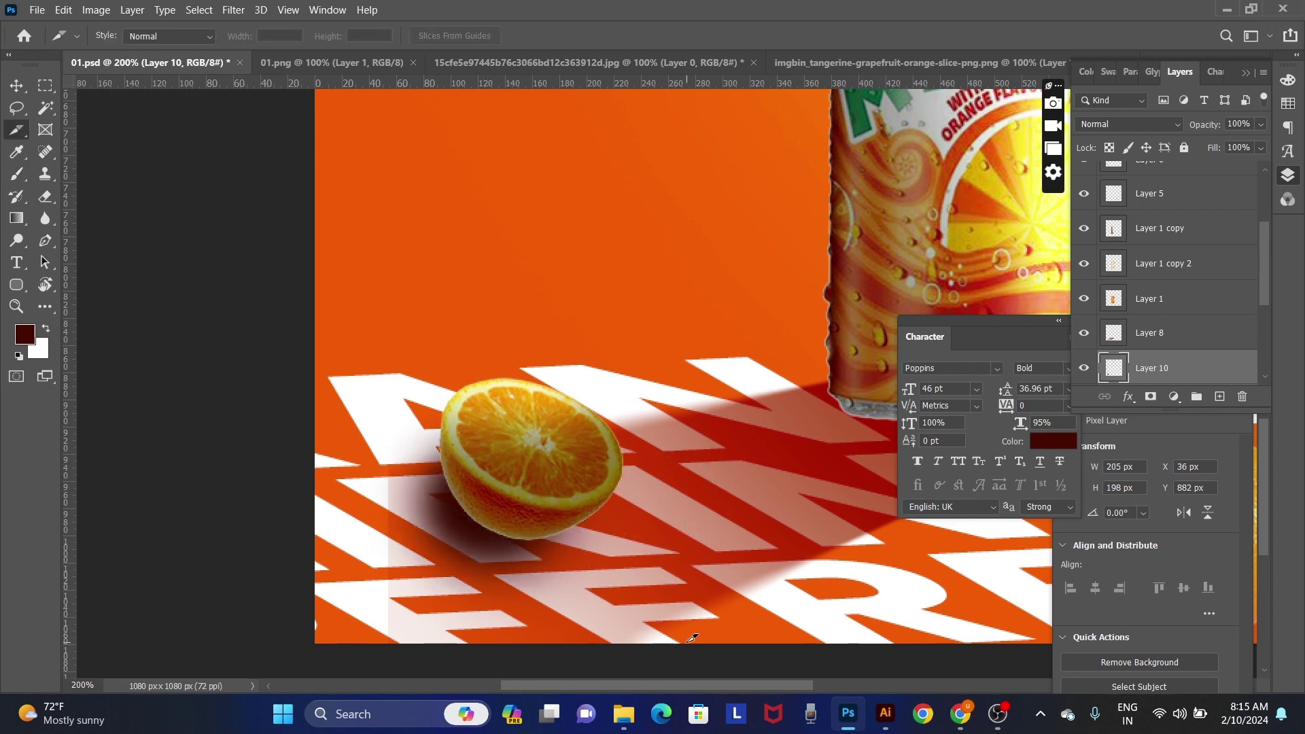
key("v")
right_click(517, 530)
left_click(545, 536)
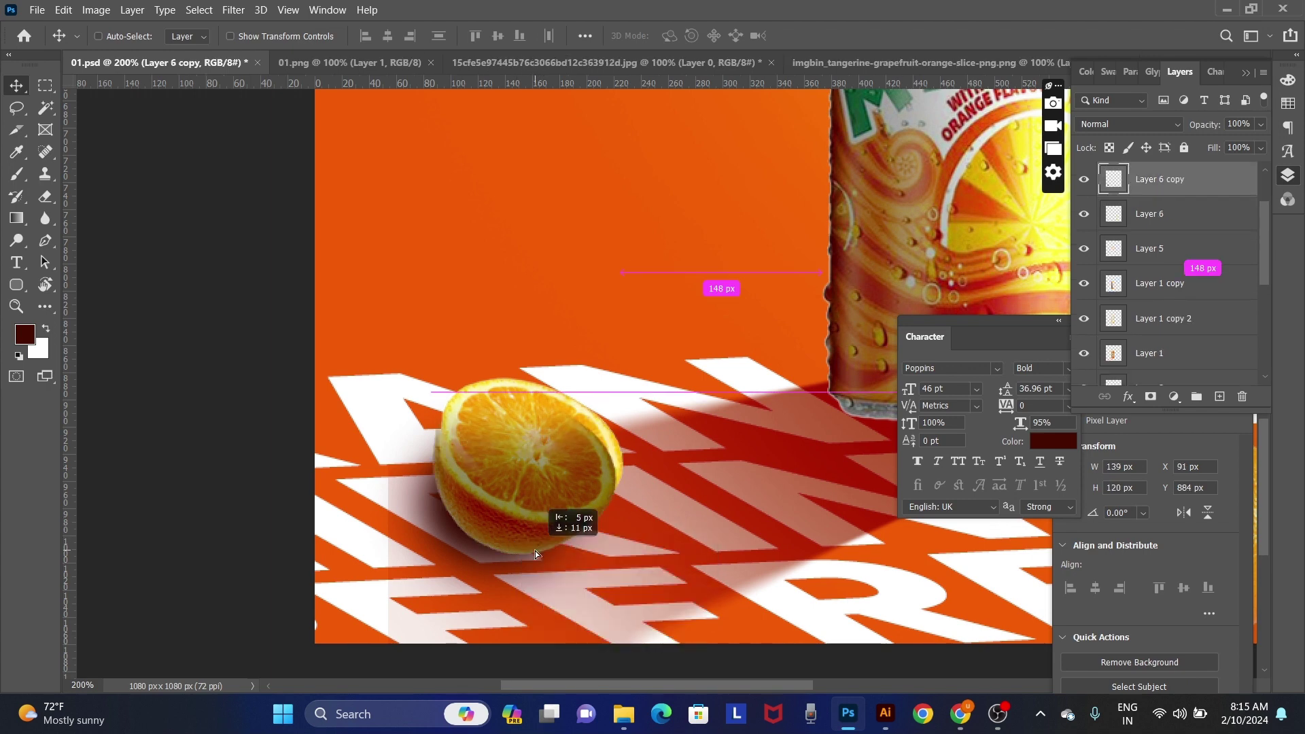
key("Down")
key("Up")
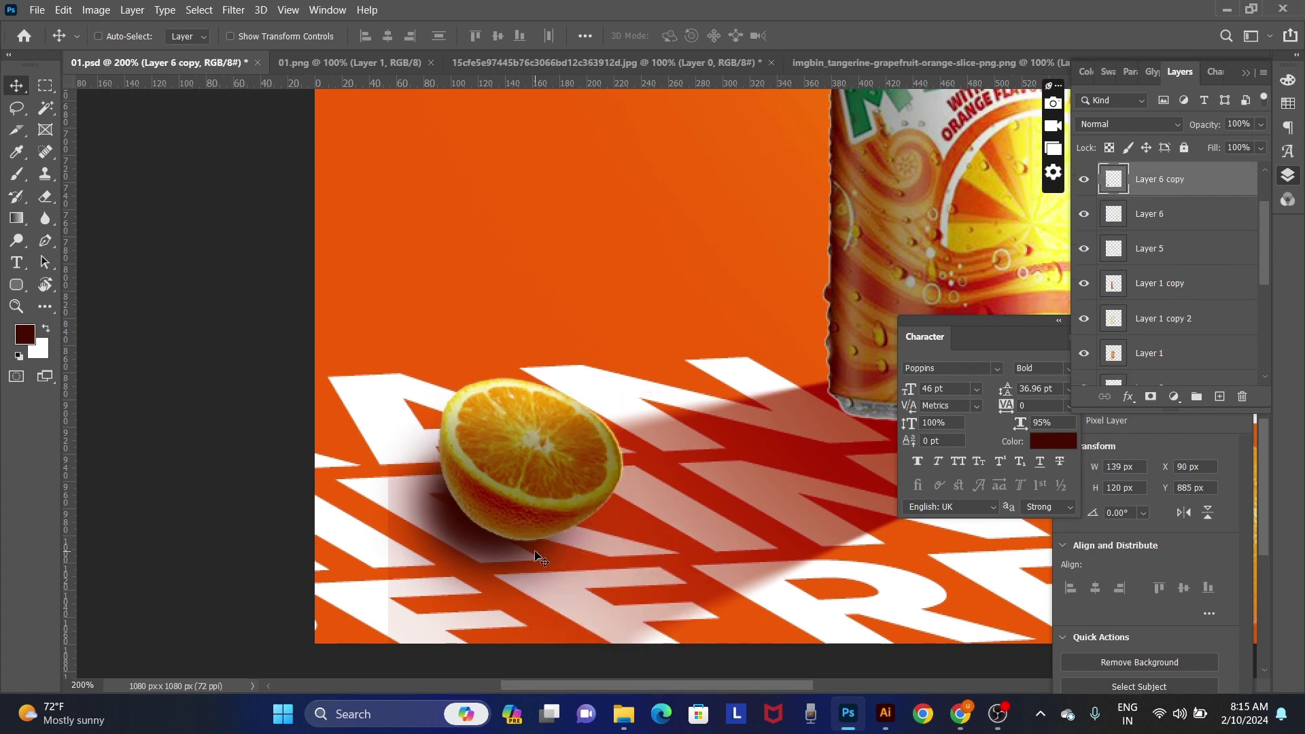
key("Down")
key("Up")
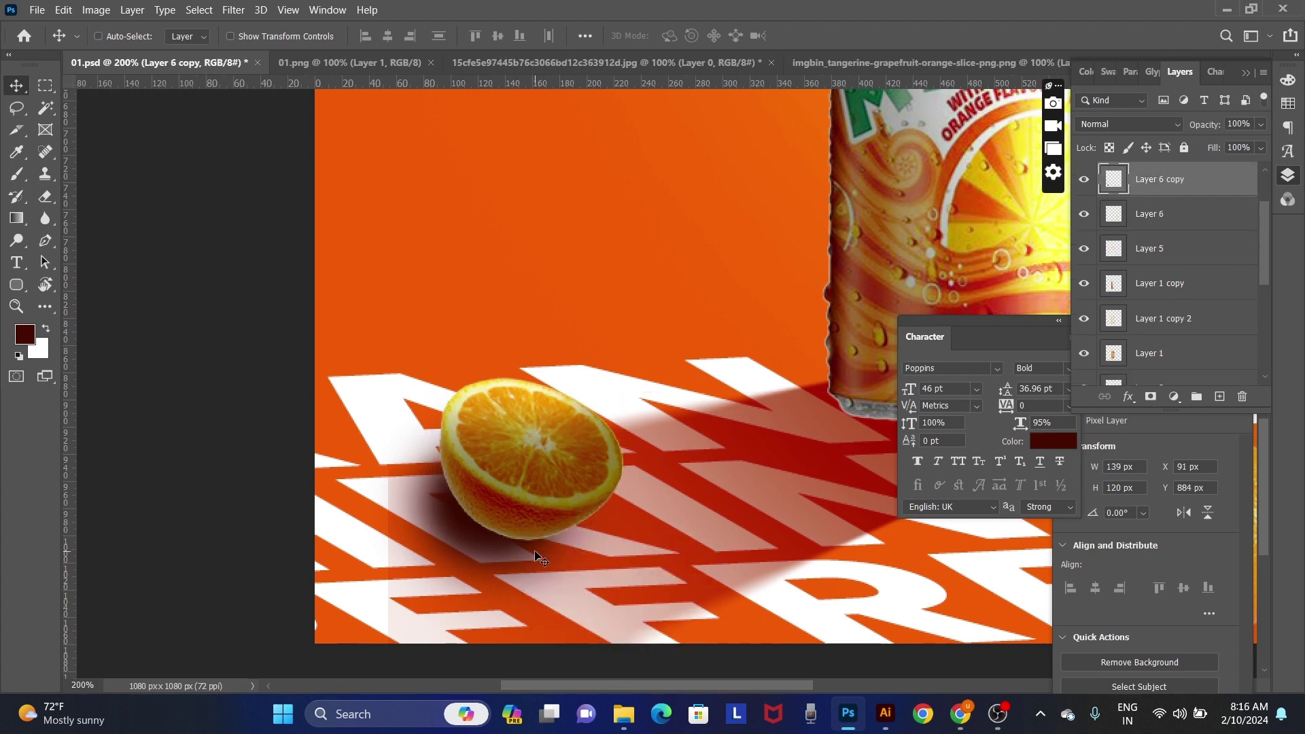
scroll(540, 558, "up", 1)
key("ctrl+t")
left_click_drag(533, 545, 539, 552)
key("Return")
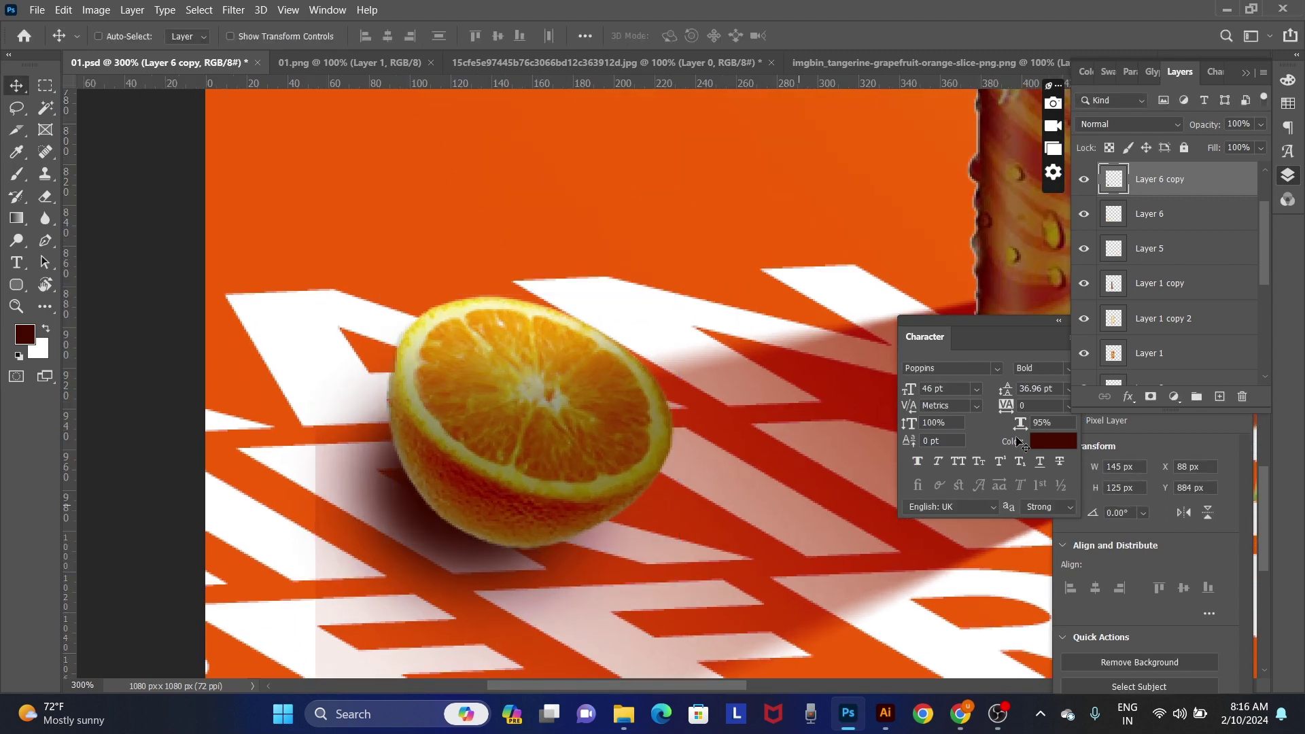
Step: Darken the half-orange's underside with a smaller brush stroke
key("b")
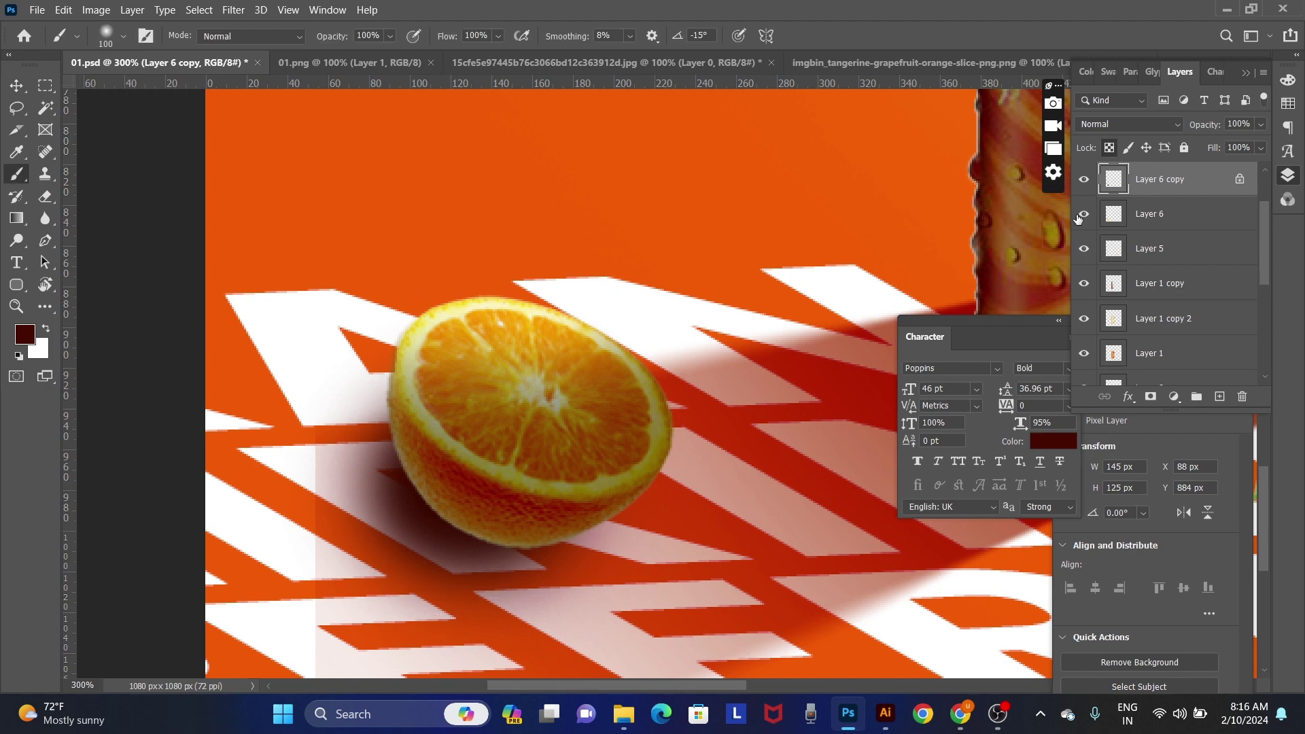
key("bracketleft")
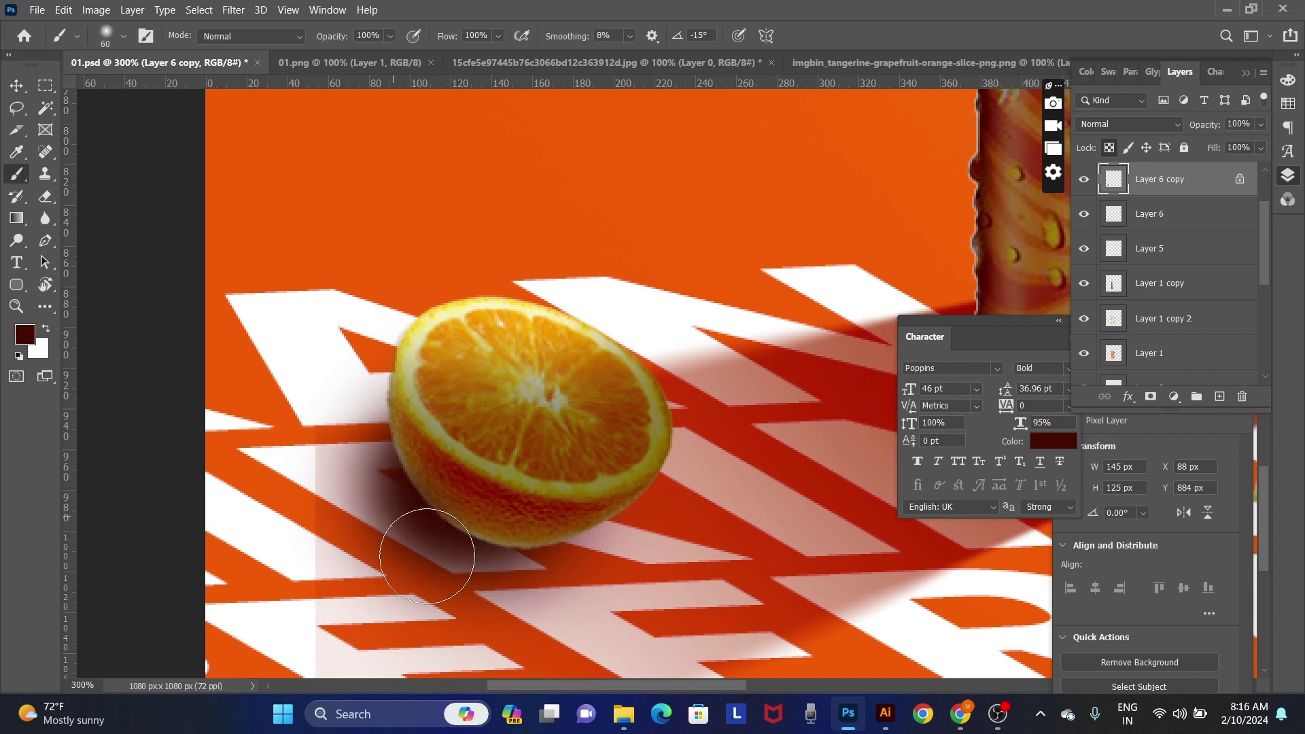
mouse_move(389, 528)
left_mouse_down()
mouse_move(416, 557)
mouse_move(446, 545)
mouse_move(510, 582)
left_mouse_up()
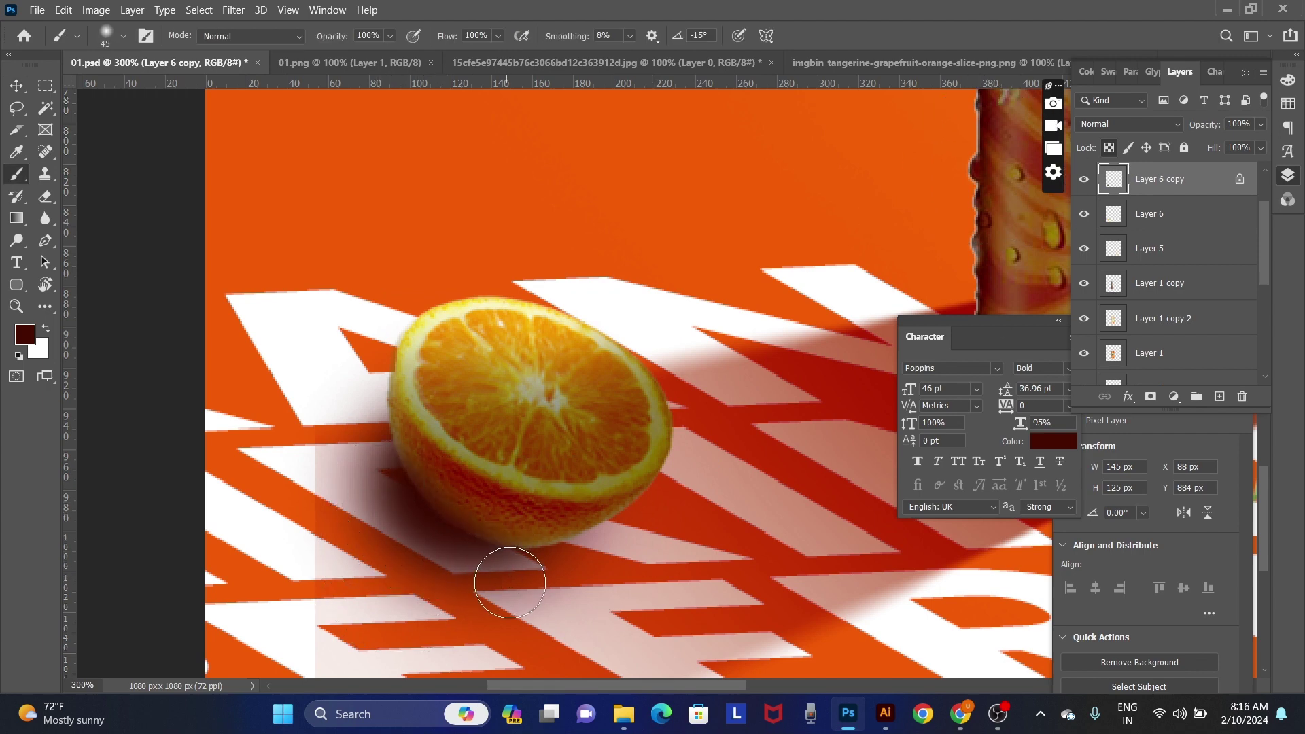
scroll(535, 547, "down", 1)
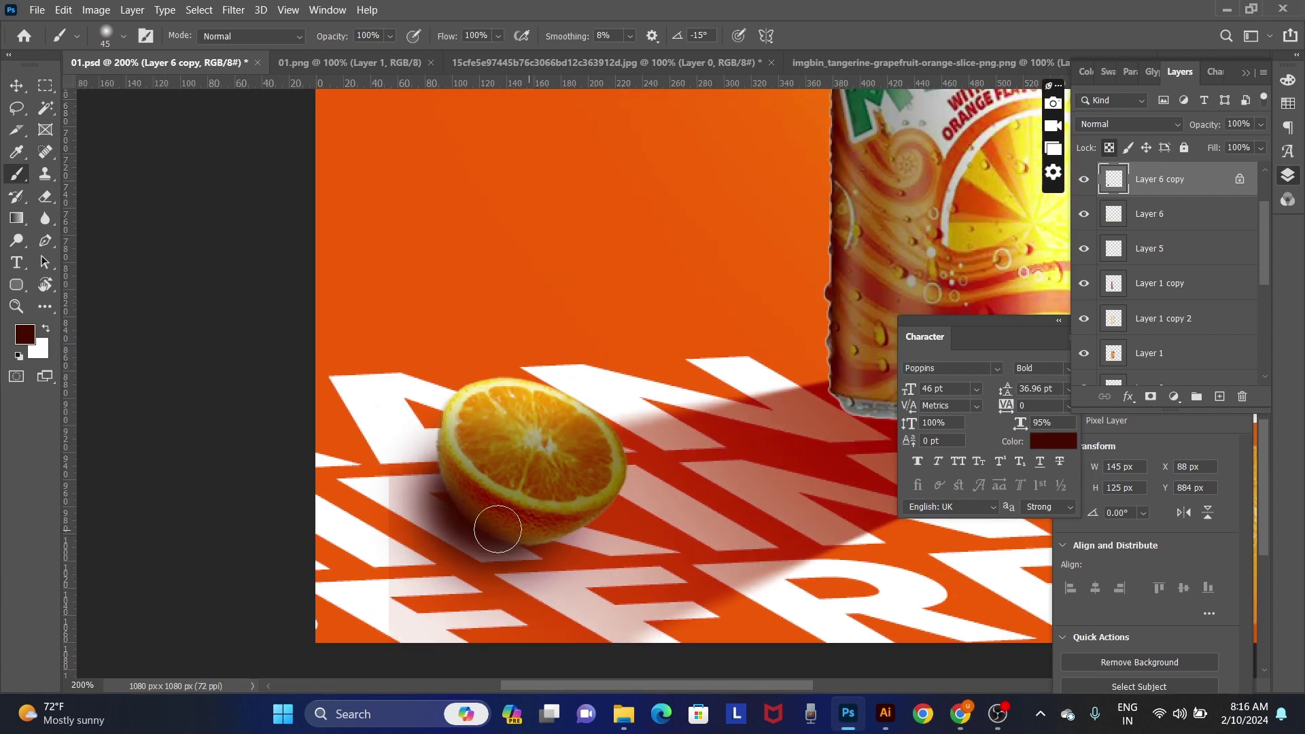
scroll(543, 521, "down", 1)
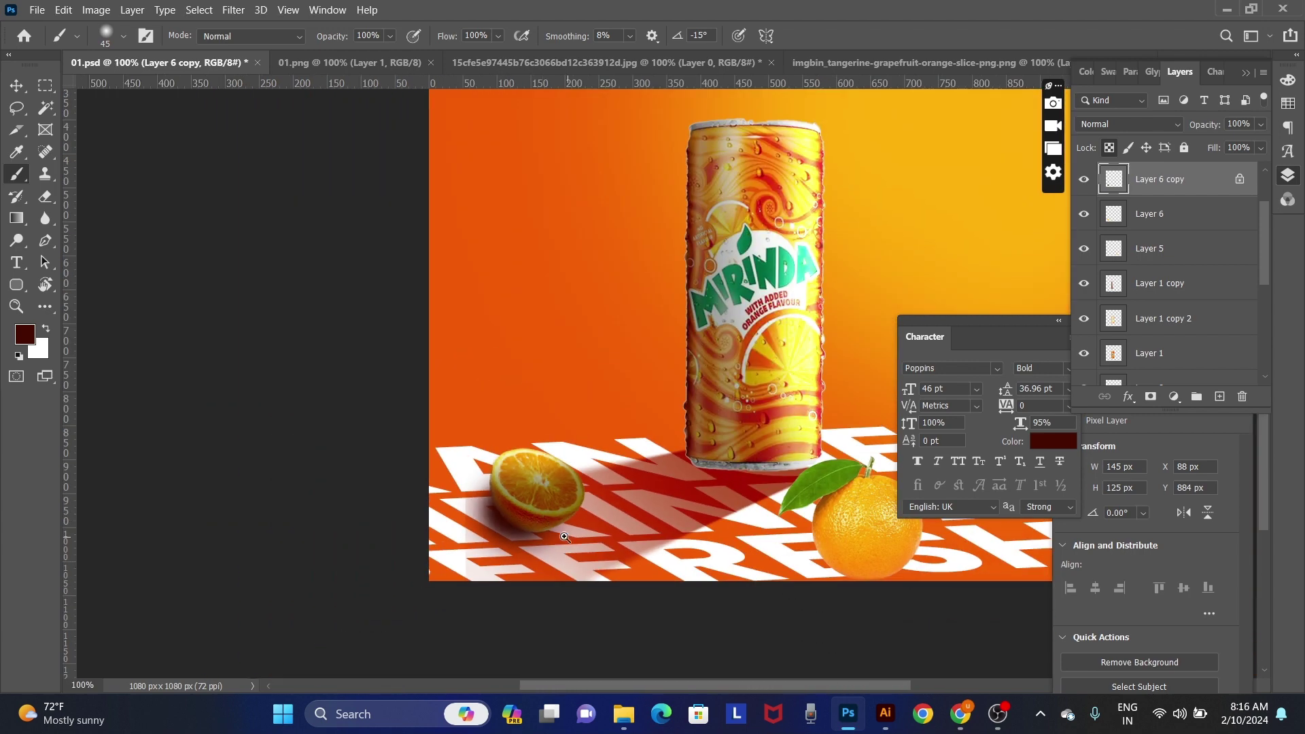
scroll(564, 537, "up", 1)
Step: Select Layer 8 and recentre the view on the artwork
key("v")
right_click(407, 534)
left_click(430, 565)
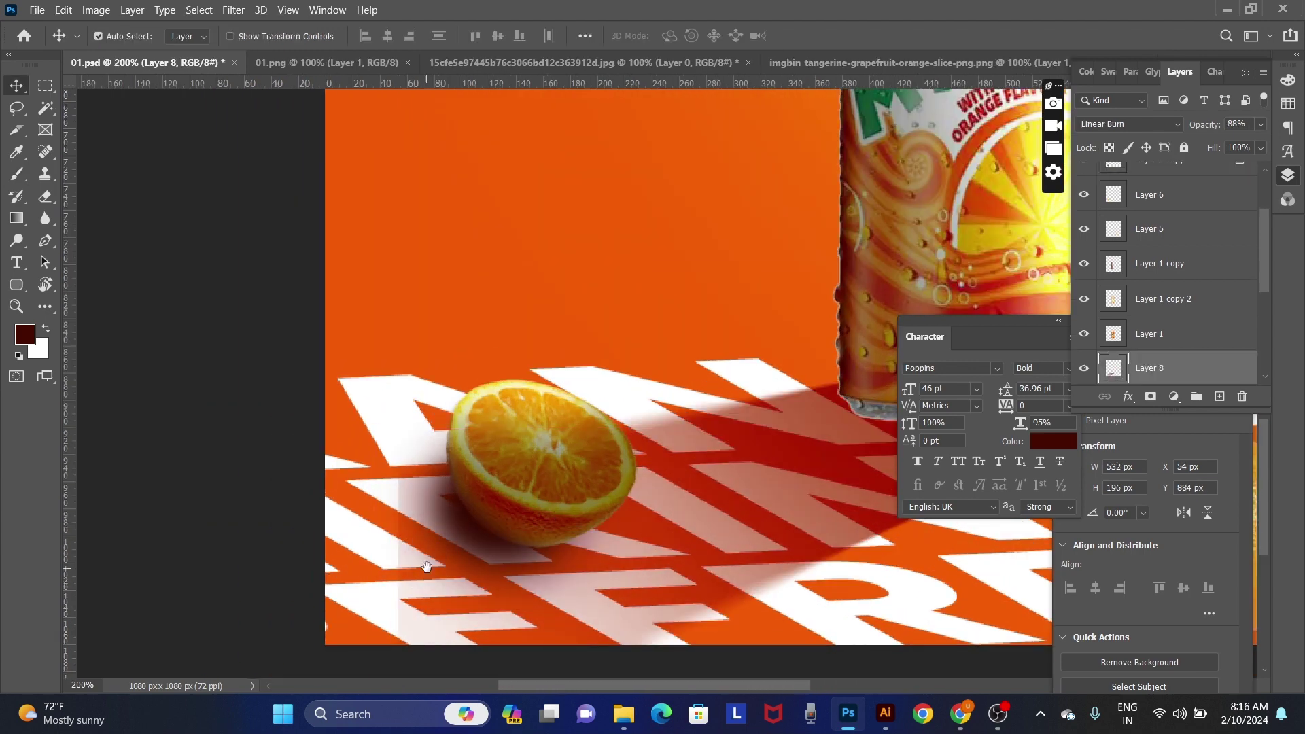
key("e")
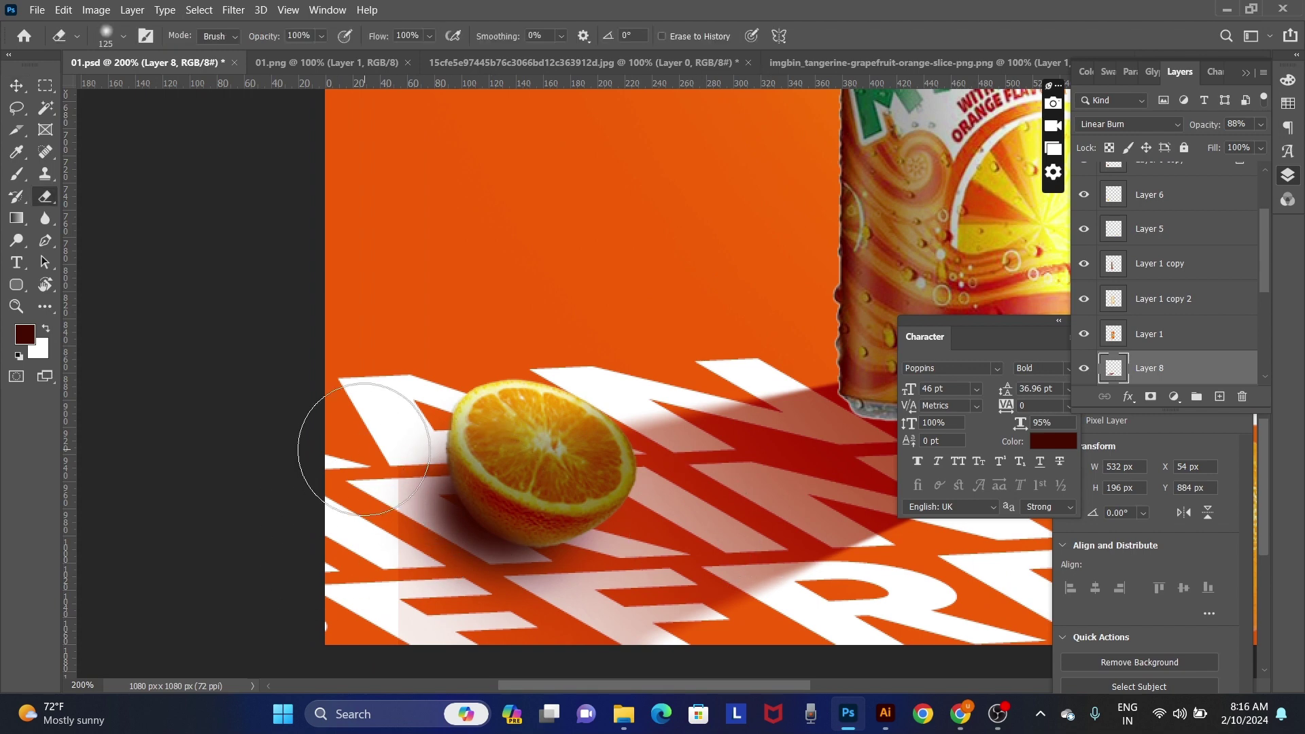
key("v")
scroll(666, 515, "down", 2)
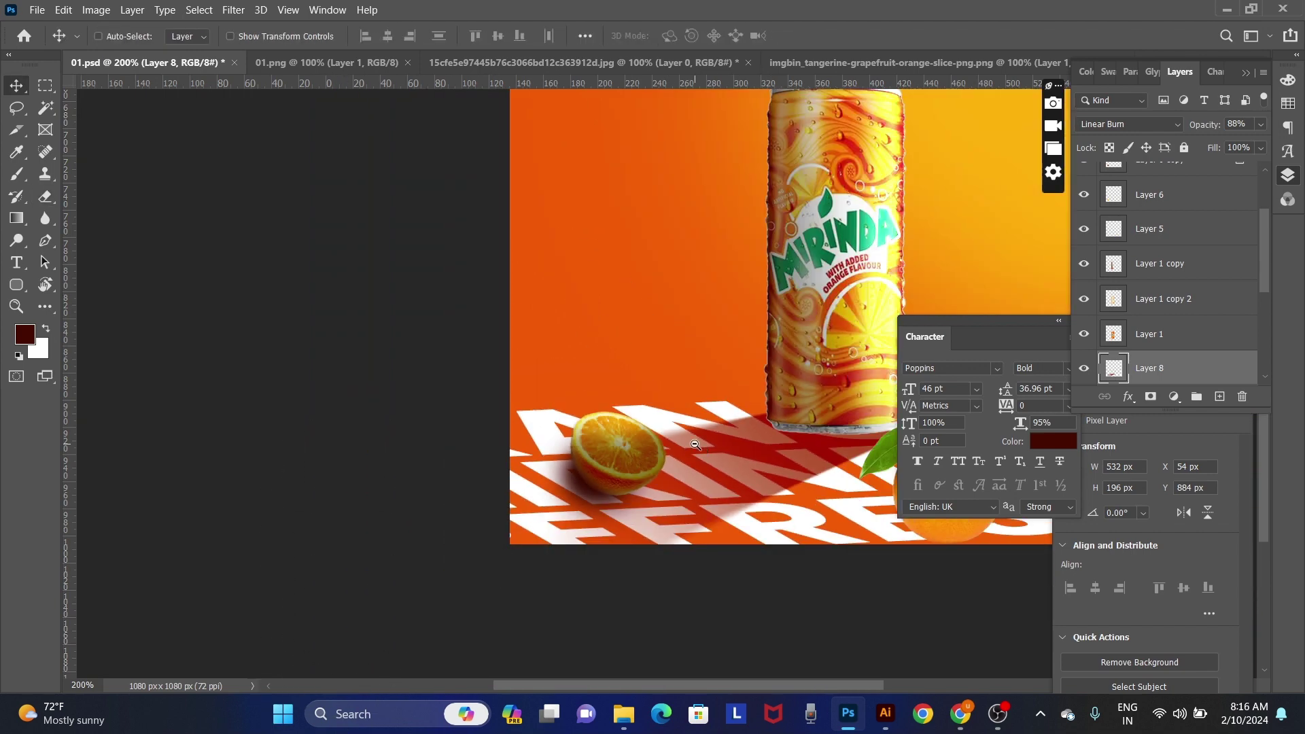
scroll(543, 529, "up", 1)
left_click_drag(542, 528, 524, 530)
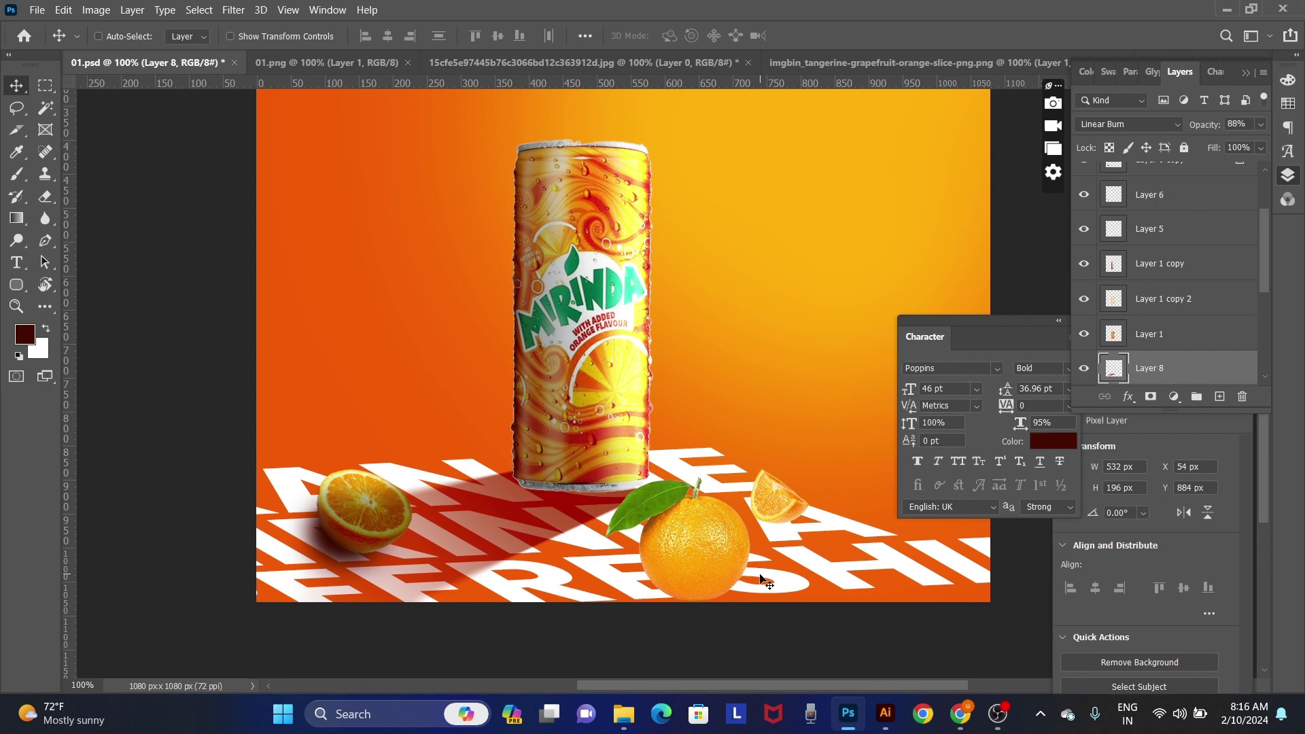
right_click(553, 502)
Step: Select the can's Layer 1 and load its outline as a selection
left_click(580, 507)
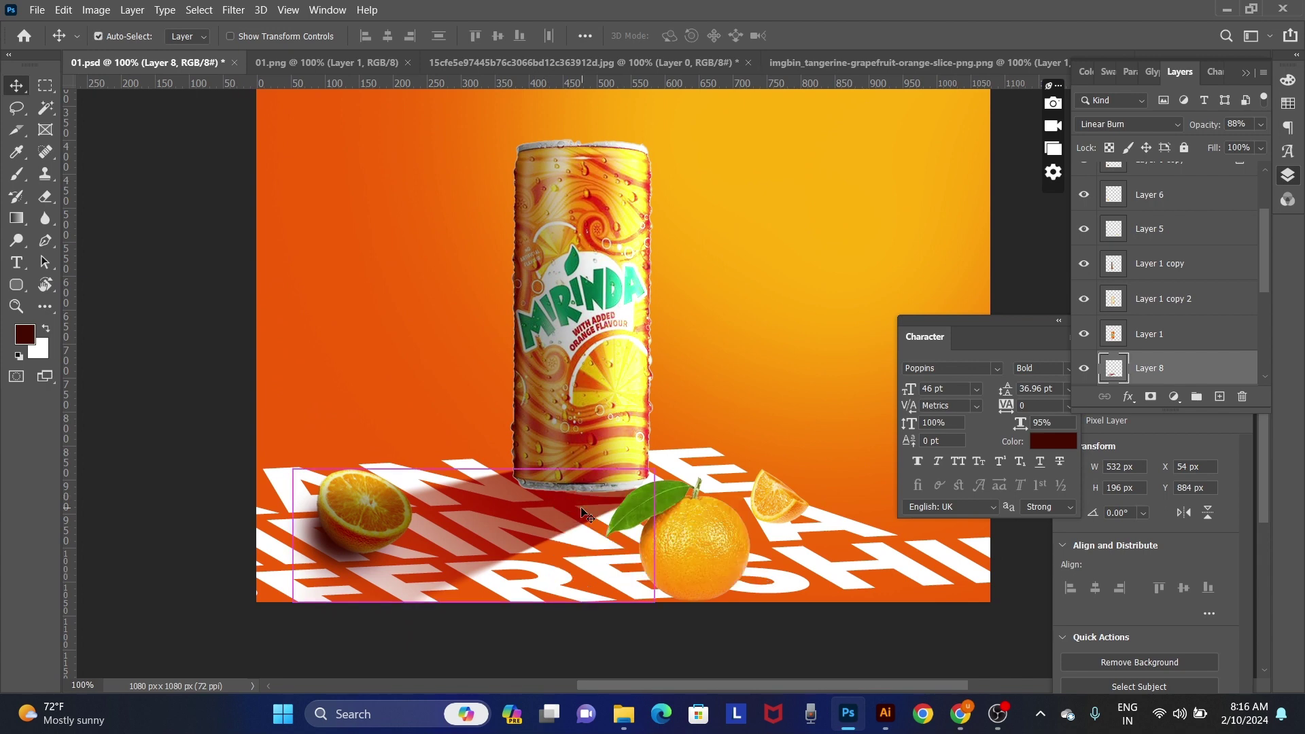
key("ctrl+shift+n")
key("Escape")
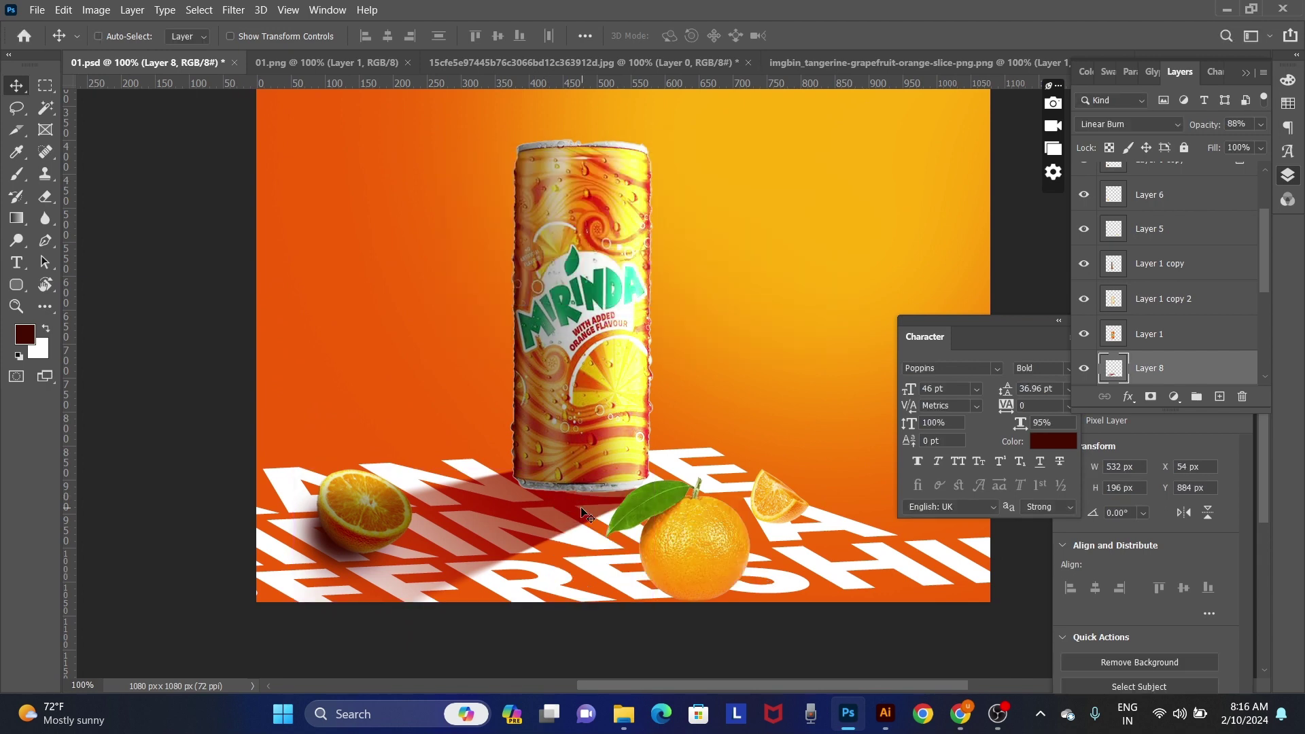
right_click(620, 407)
left_click(669, 433)
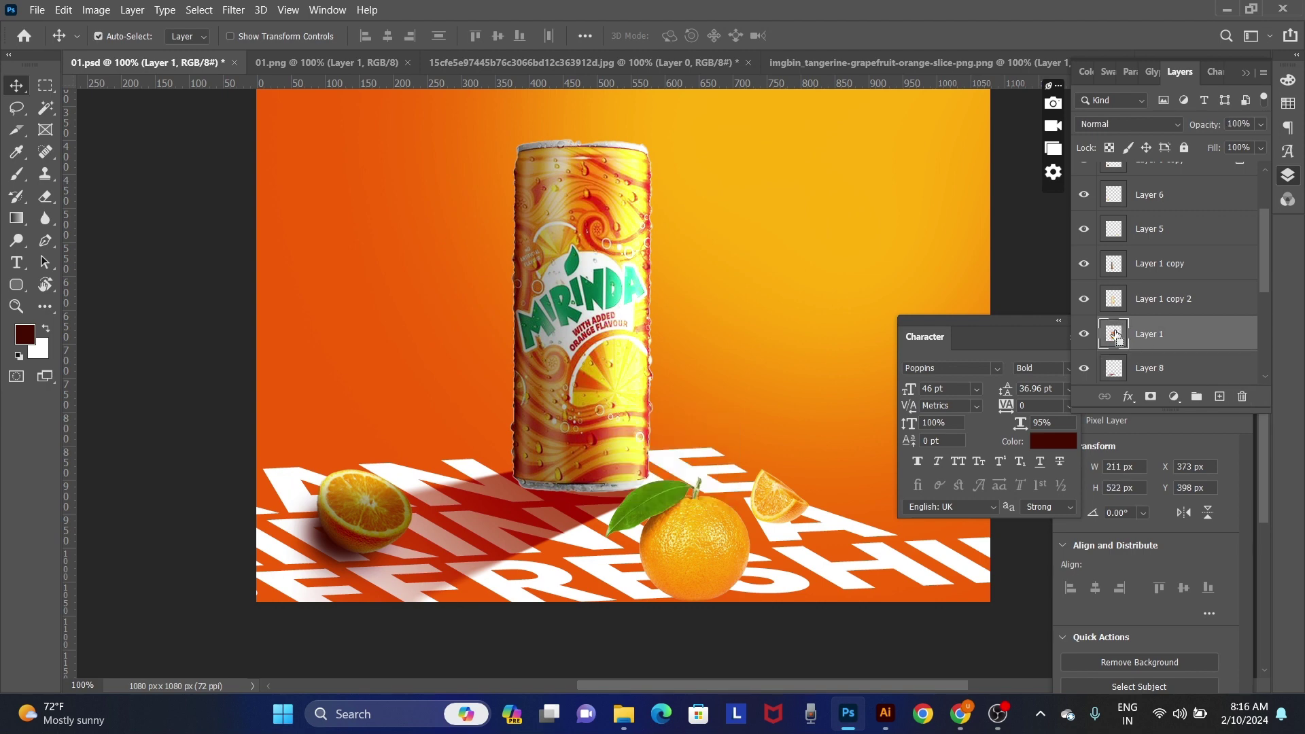
left_click(1113, 333, "ctrl")
Step: On new Layer 11, paint a small shadow at the can's base with a 50 px brush, then deselect
key("ctrl+shift+n")
key("Return")
key("b")
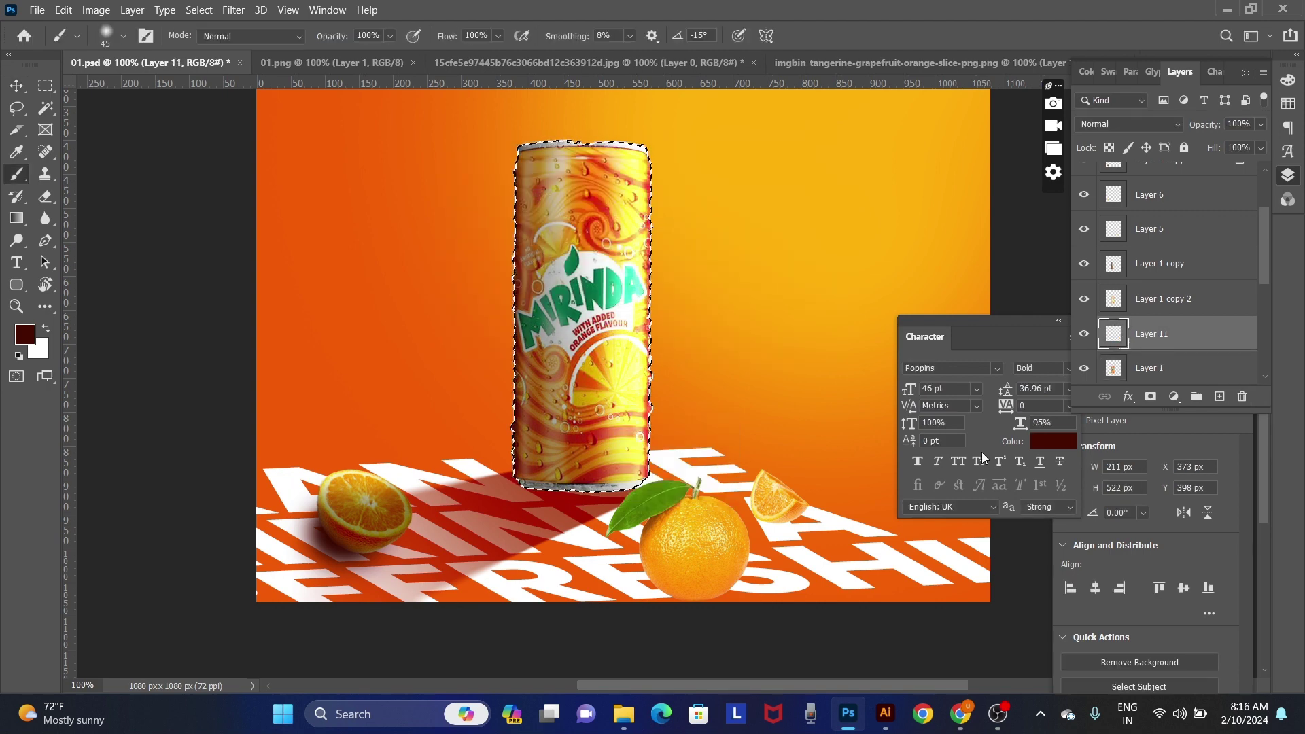
key("bracketright")
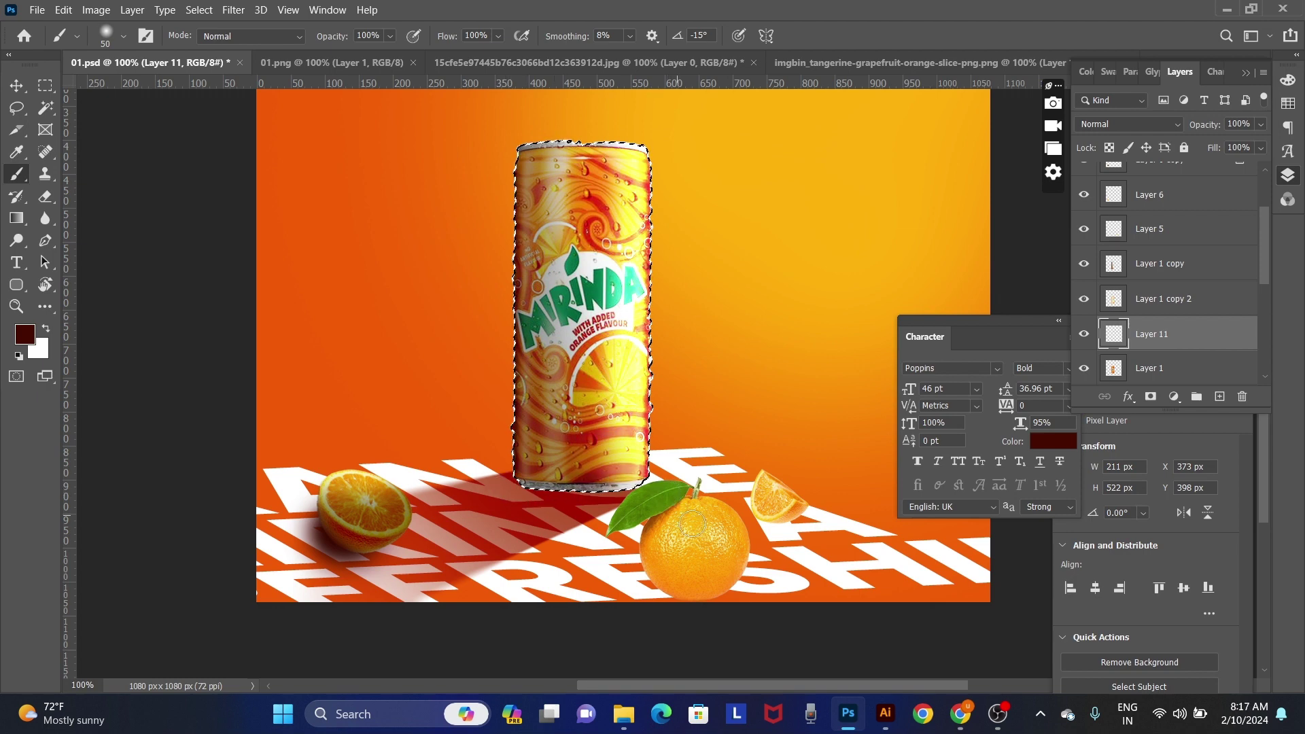
key("ctrl+d")
key("v")
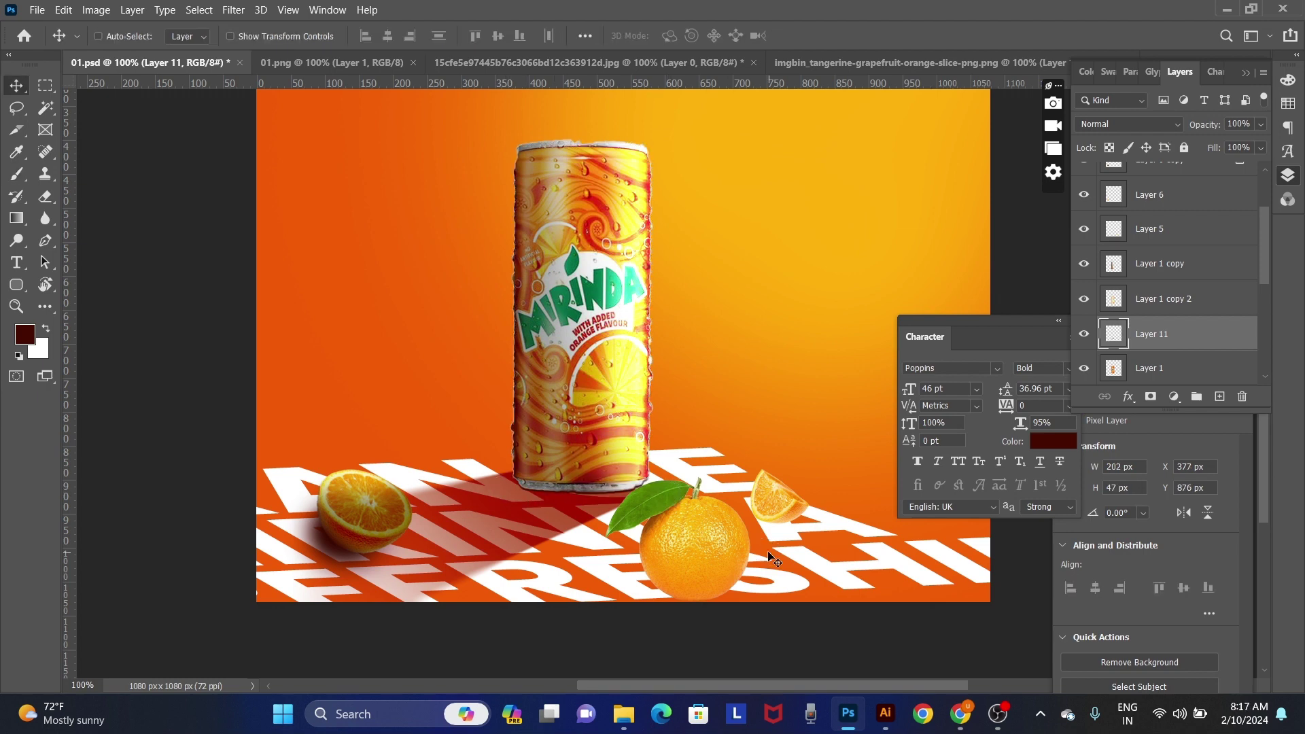
key("ctrl+plus")
Step: Blur the Layer 11 shadow with a 2.3 px Gaussian Blur
left_click(230, 15)
mouse_move(242, 190)
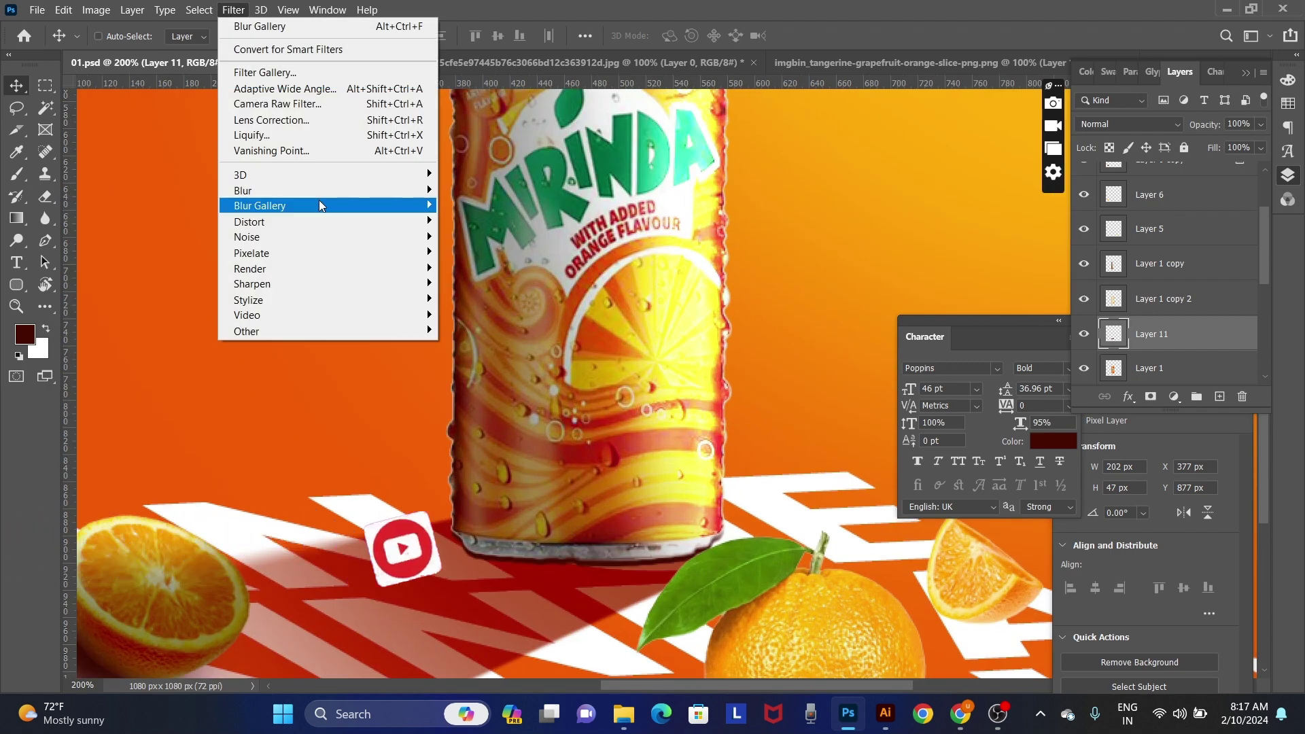
left_click(491, 250)
left_click_drag(717, 432, 700, 427)
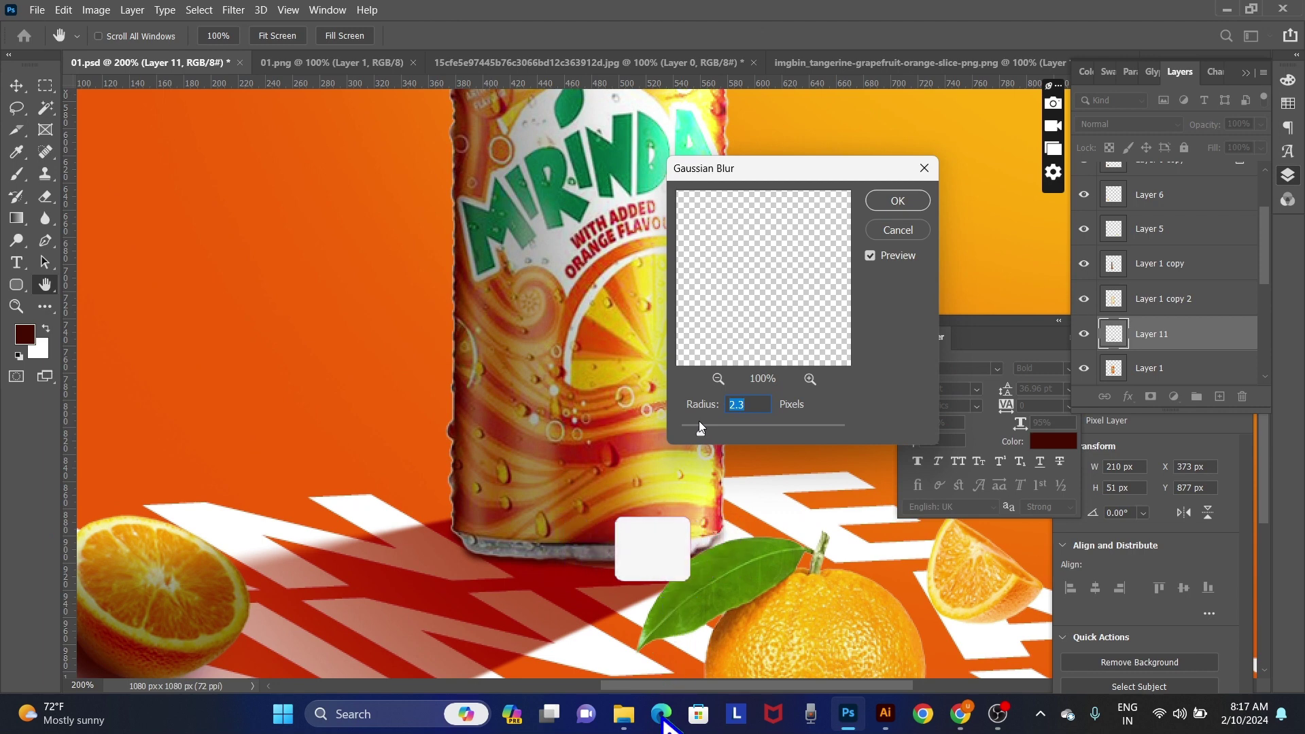
key("Return")
Step: Brush a second shadow on new Layer 12 and squash it to about a third of its height
key("ctrl+shift+n")
key("Return")
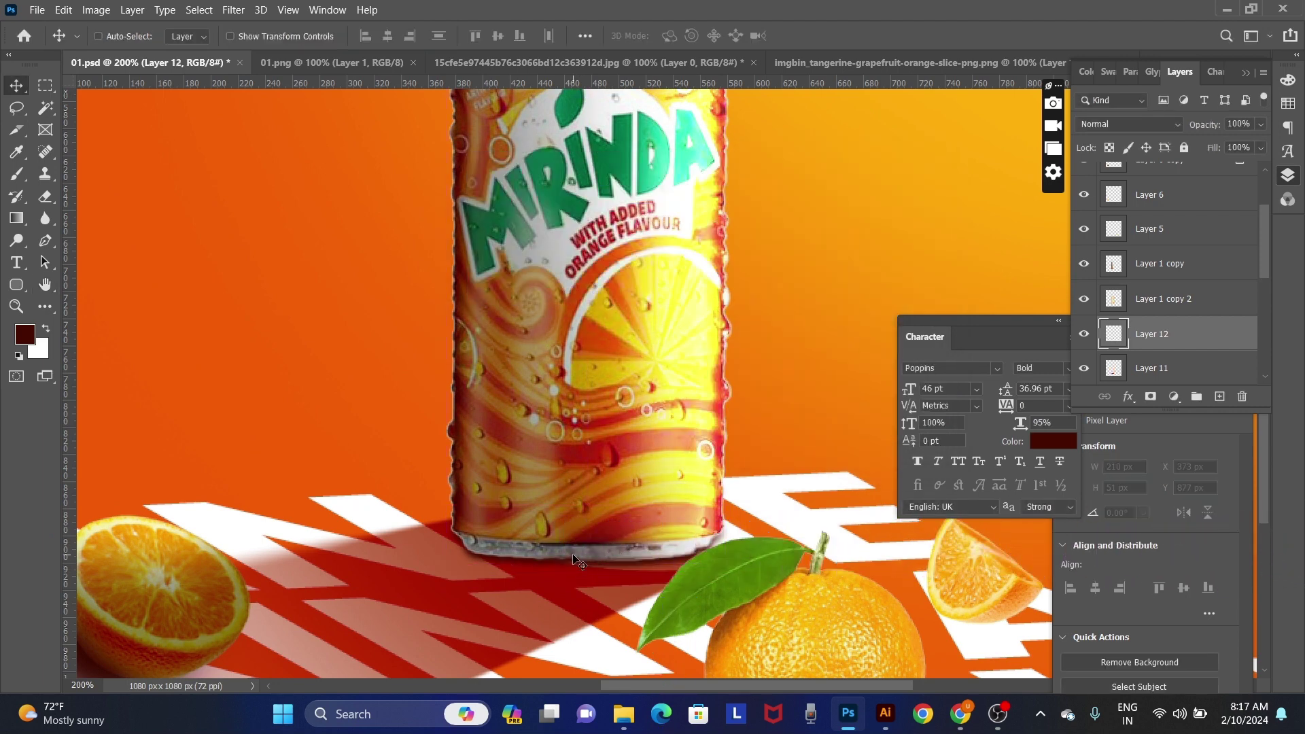
key("b")
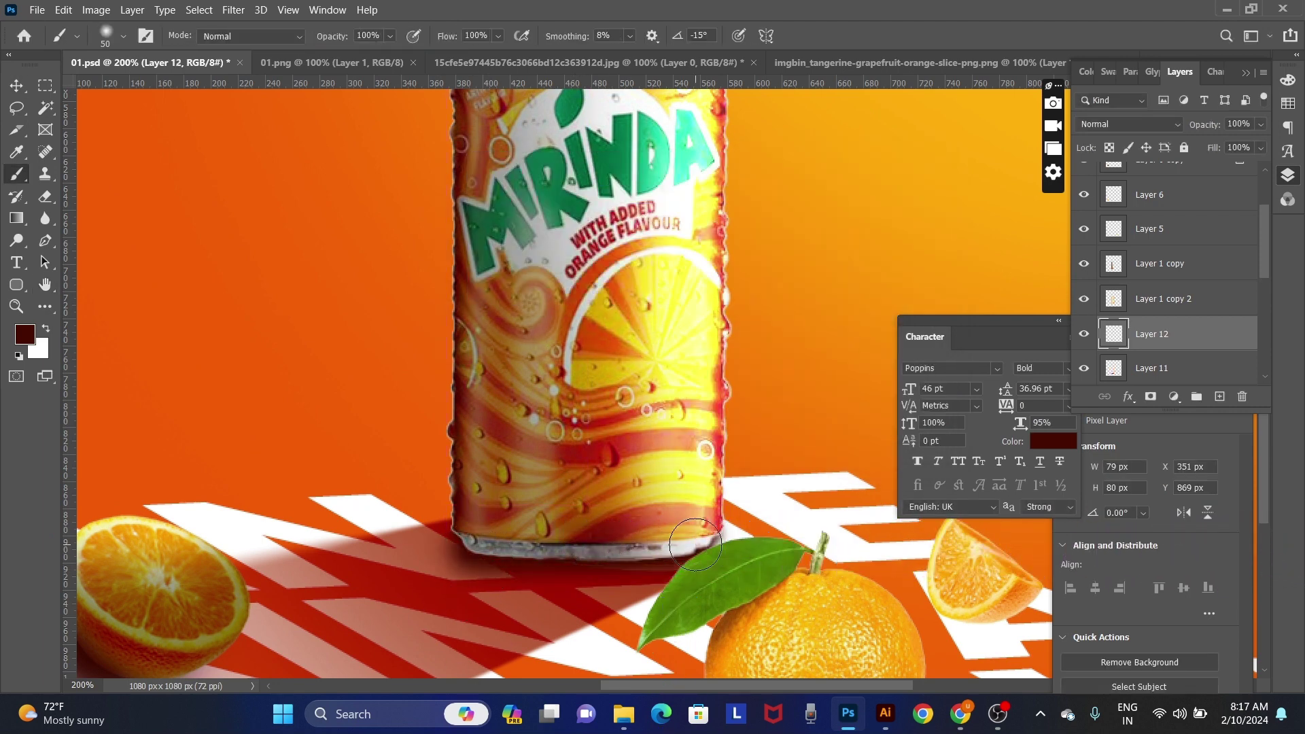
key("ctrl+t")
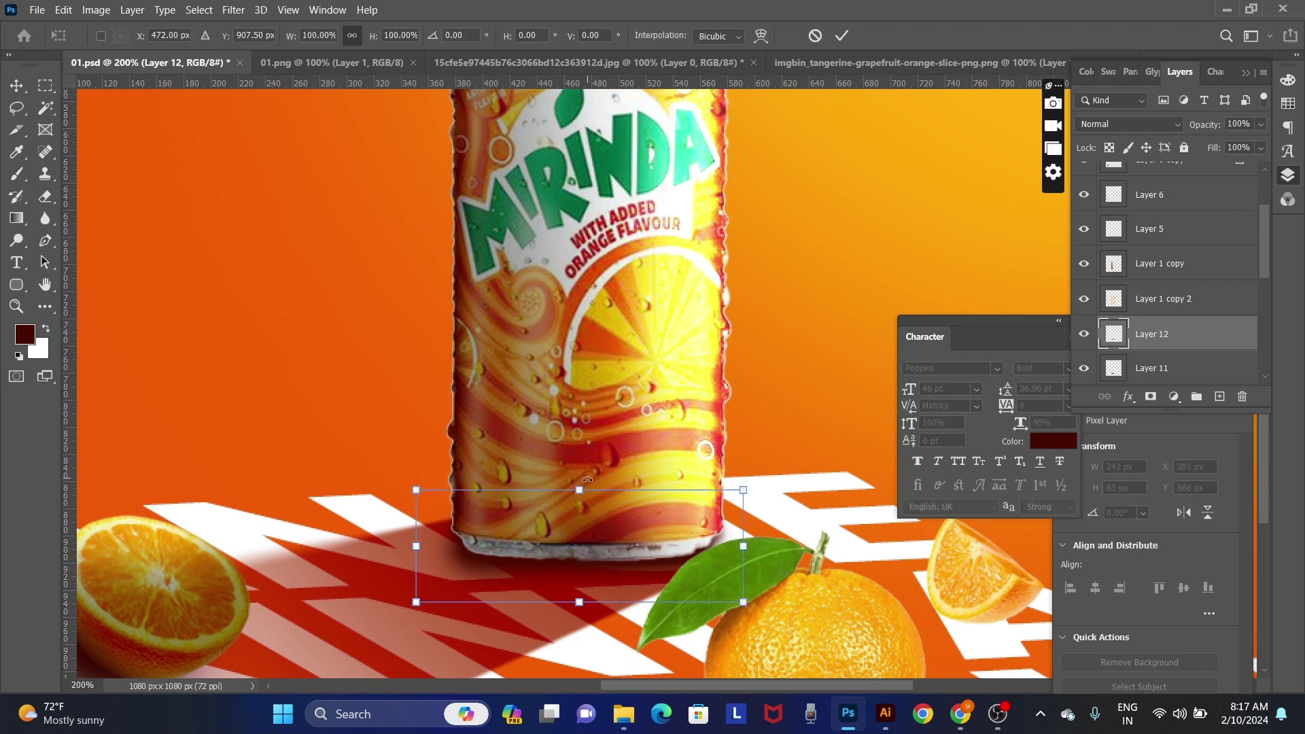
left_click_drag(578, 490, 580, 561)
key("Return")
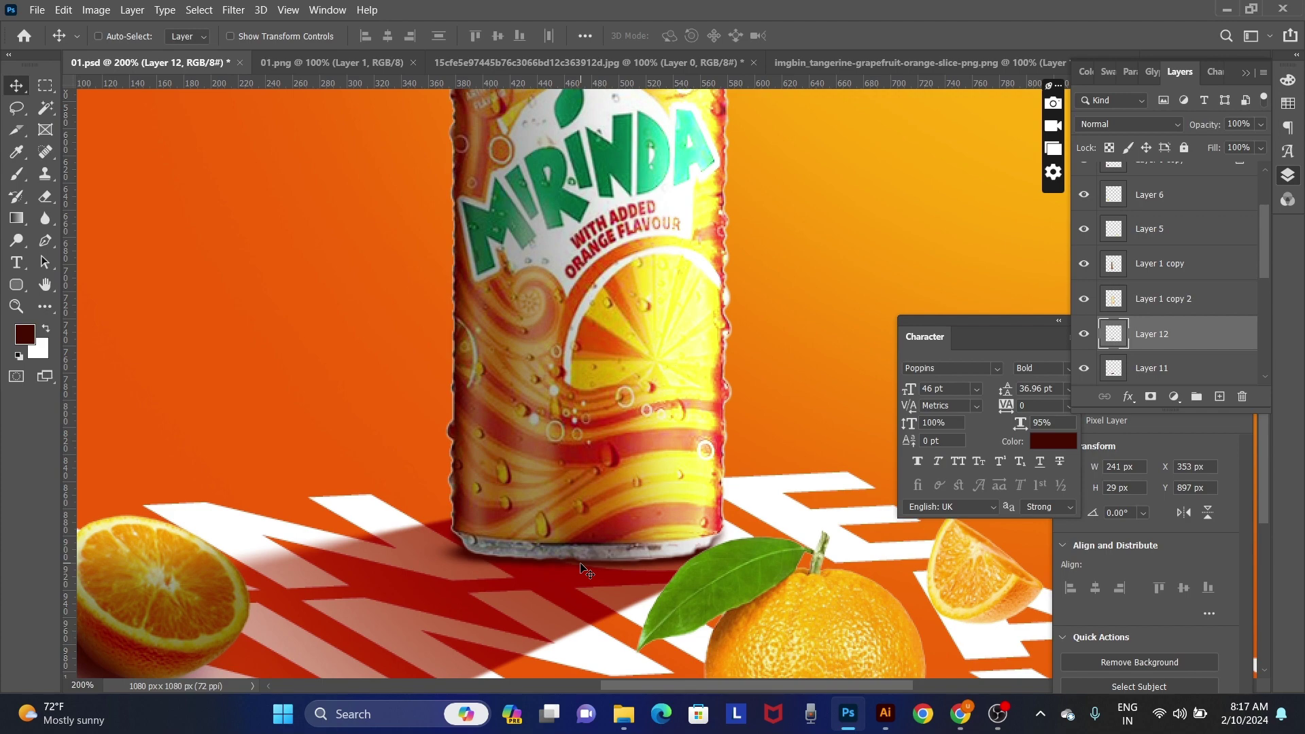
key("ctrl+minus")
key("ctrl+minus")
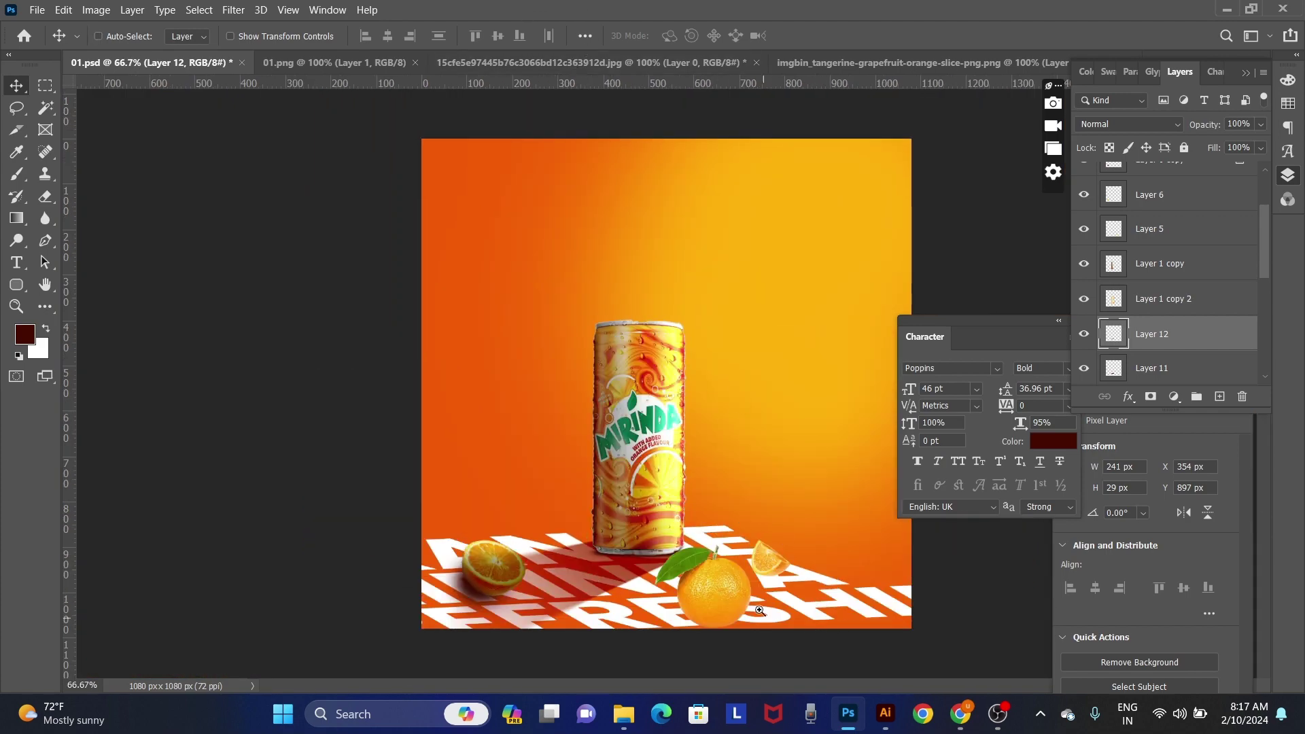
Step: Nudge the whole orange, duplicate it, and darken the copy with Levels output white 134
left_click(760, 611)
left_click_drag(711, 594, 729, 586)
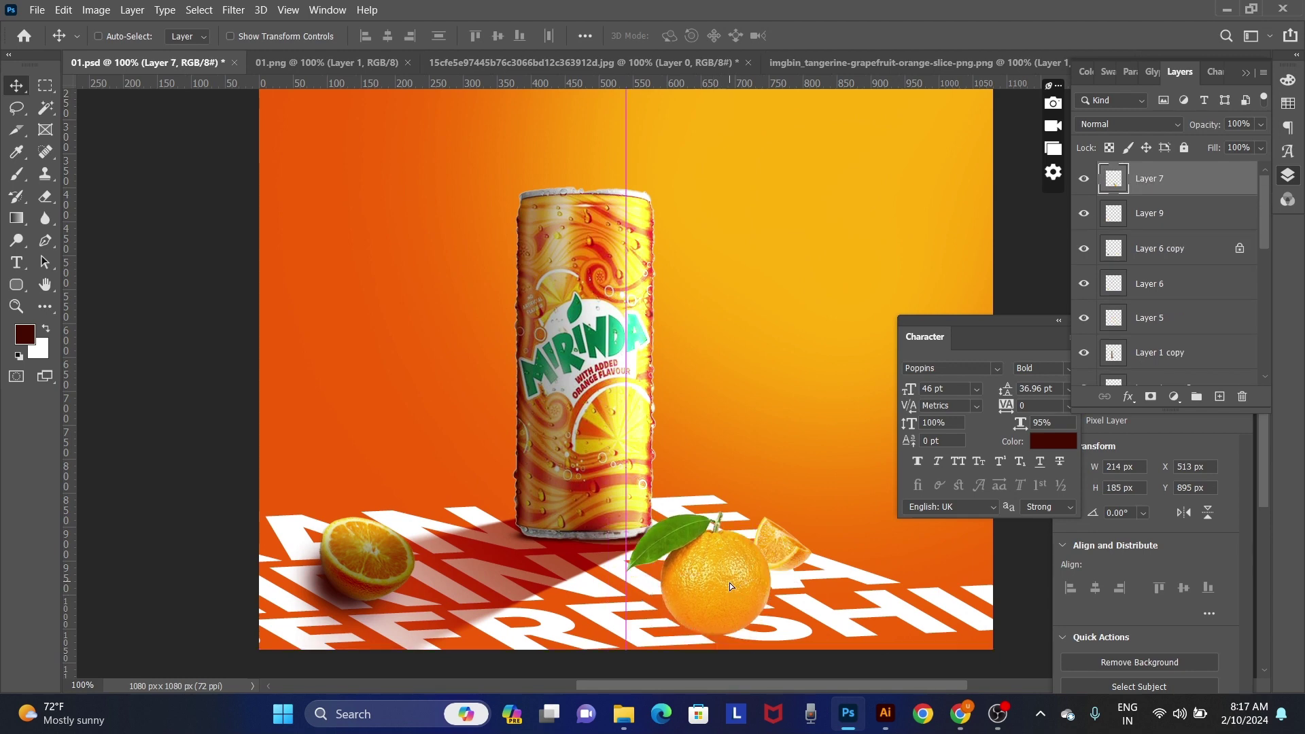
key("ctrl+j")
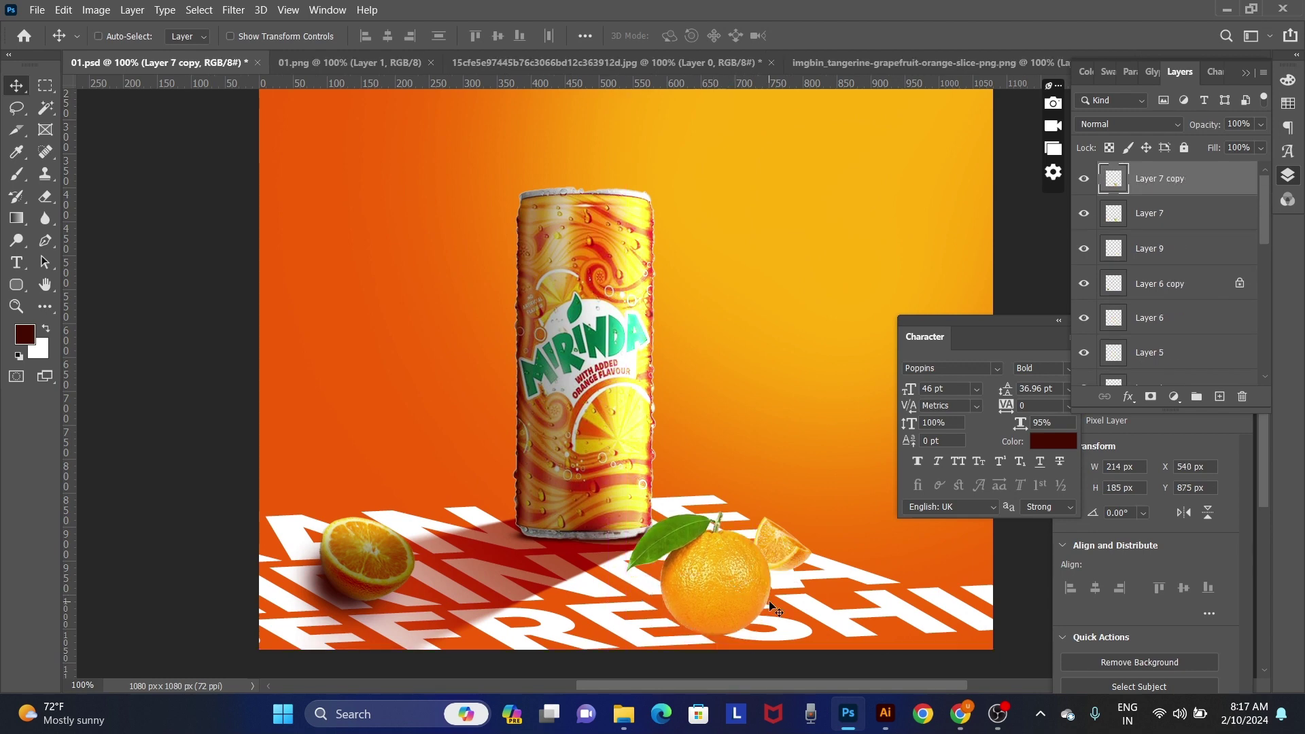
key("ctrl+m")
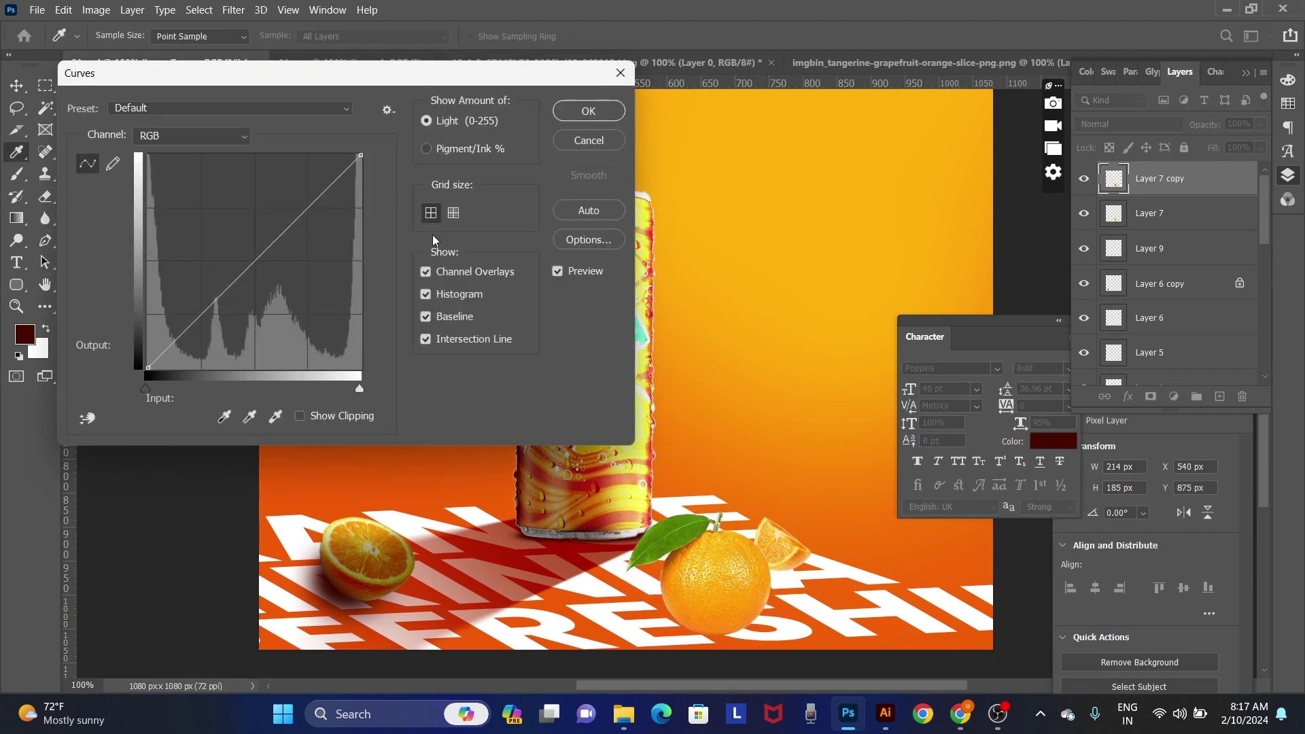
mouse_move(258, 258)
left_mouse_down()
mouse_move(261, 317)
mouse_move(269, 268)
left_mouse_up()
key("Escape")
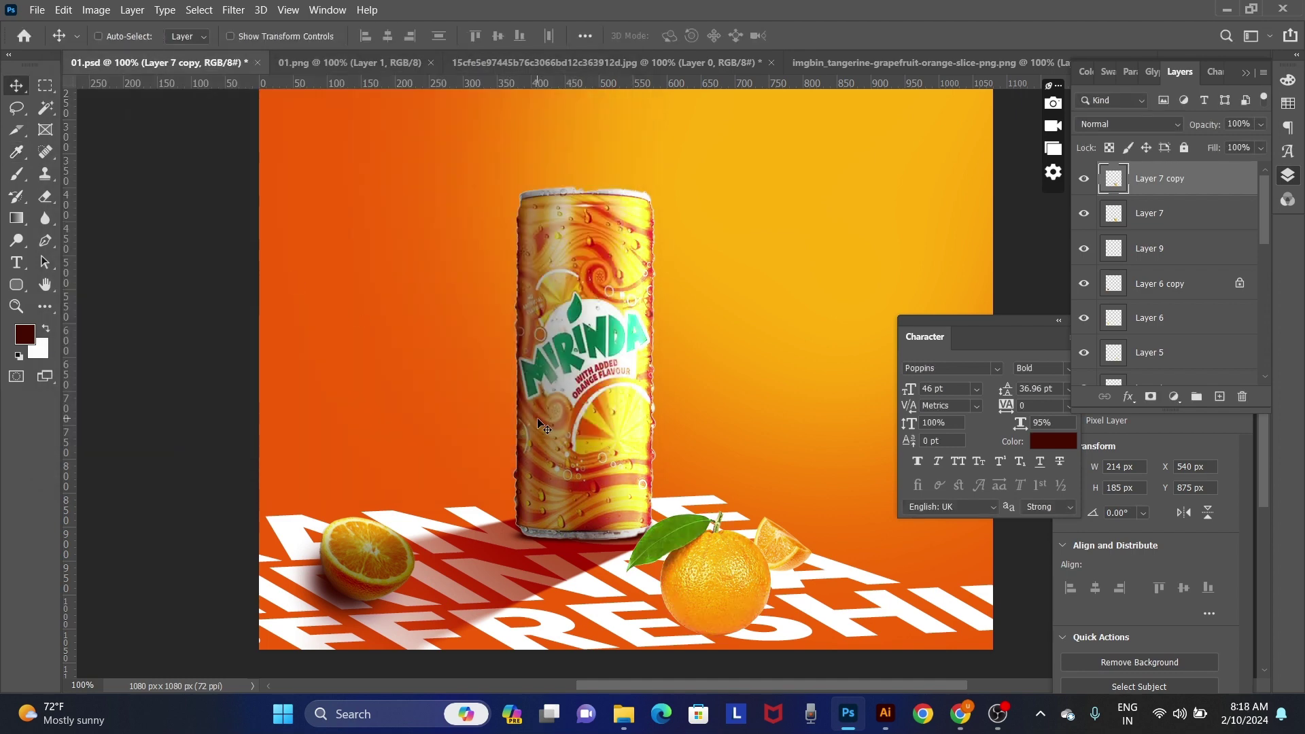
key("ctrl+l")
left_click_drag(450, 398, 346, 394)
key("Return")
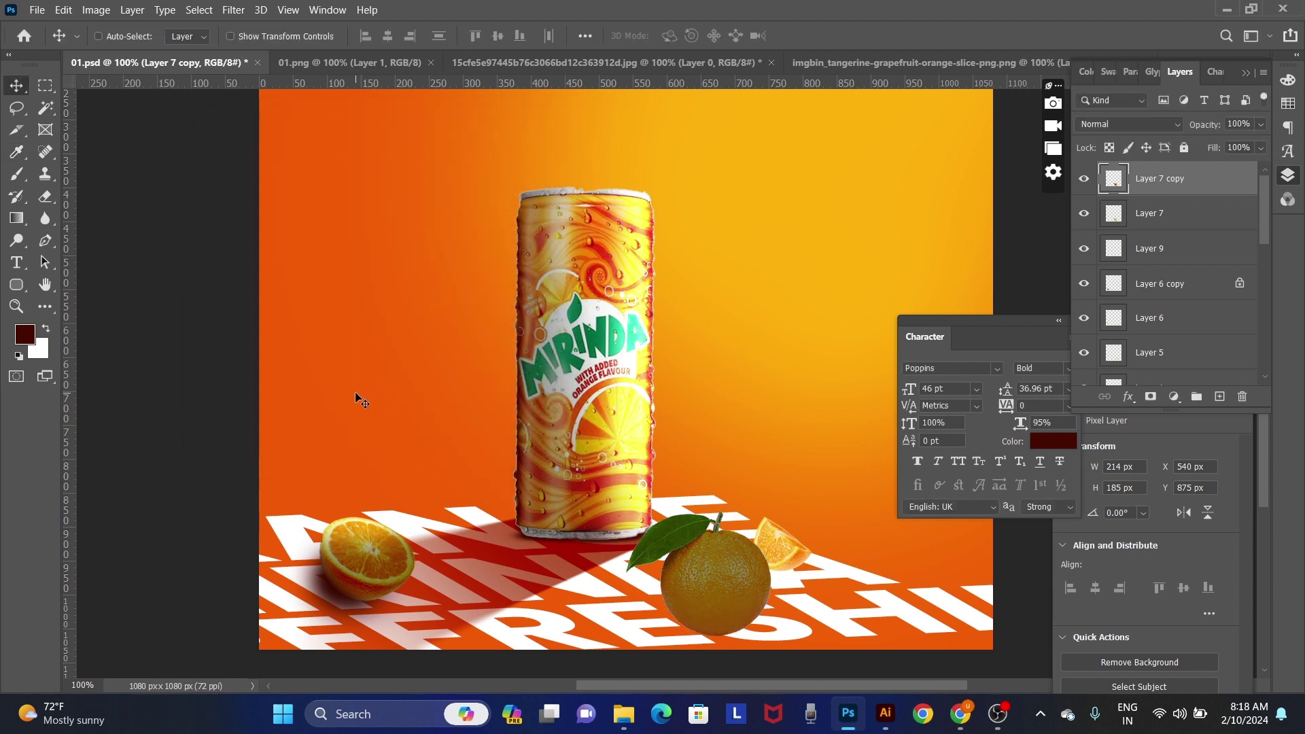
Step: Erase the darkening from the orange copy's lit side
key("e")
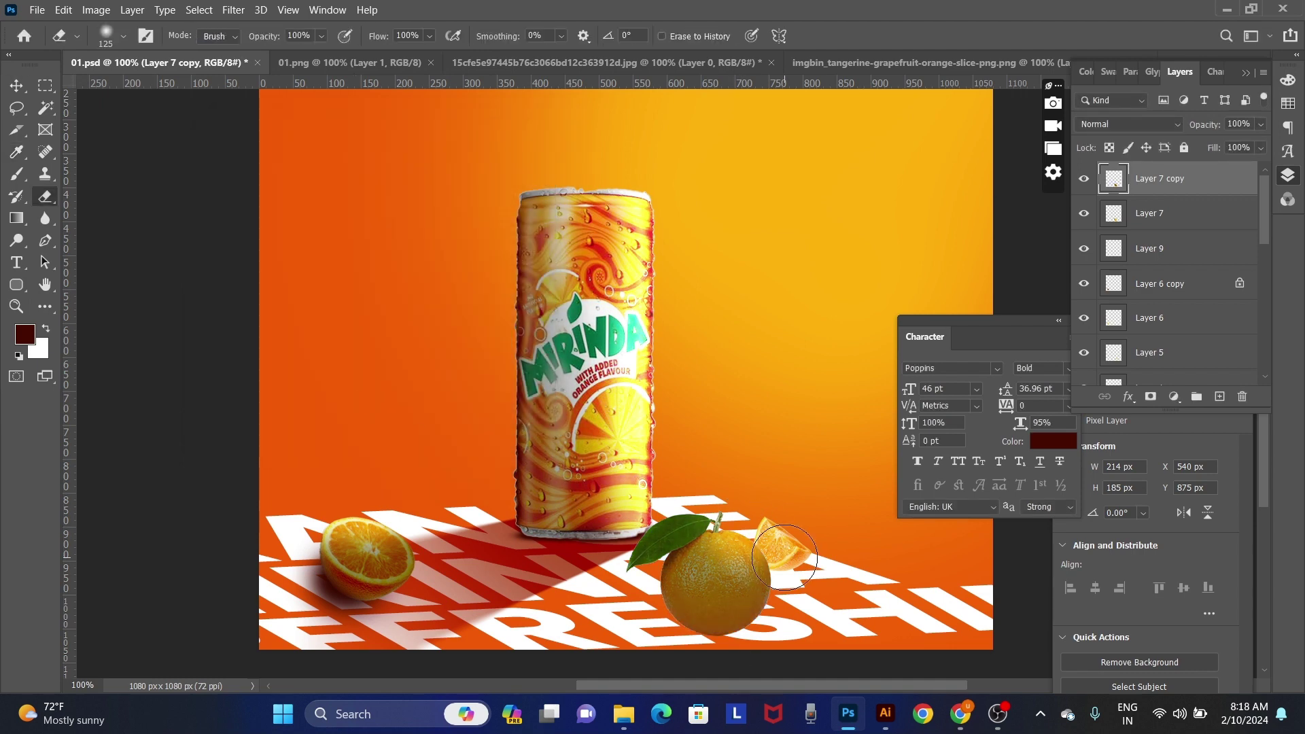
mouse_move(767, 548)
left_mouse_down()
mouse_move(720, 571)
mouse_move(703, 515)
mouse_move(698, 544)
left_mouse_up()
key("bracketleft")
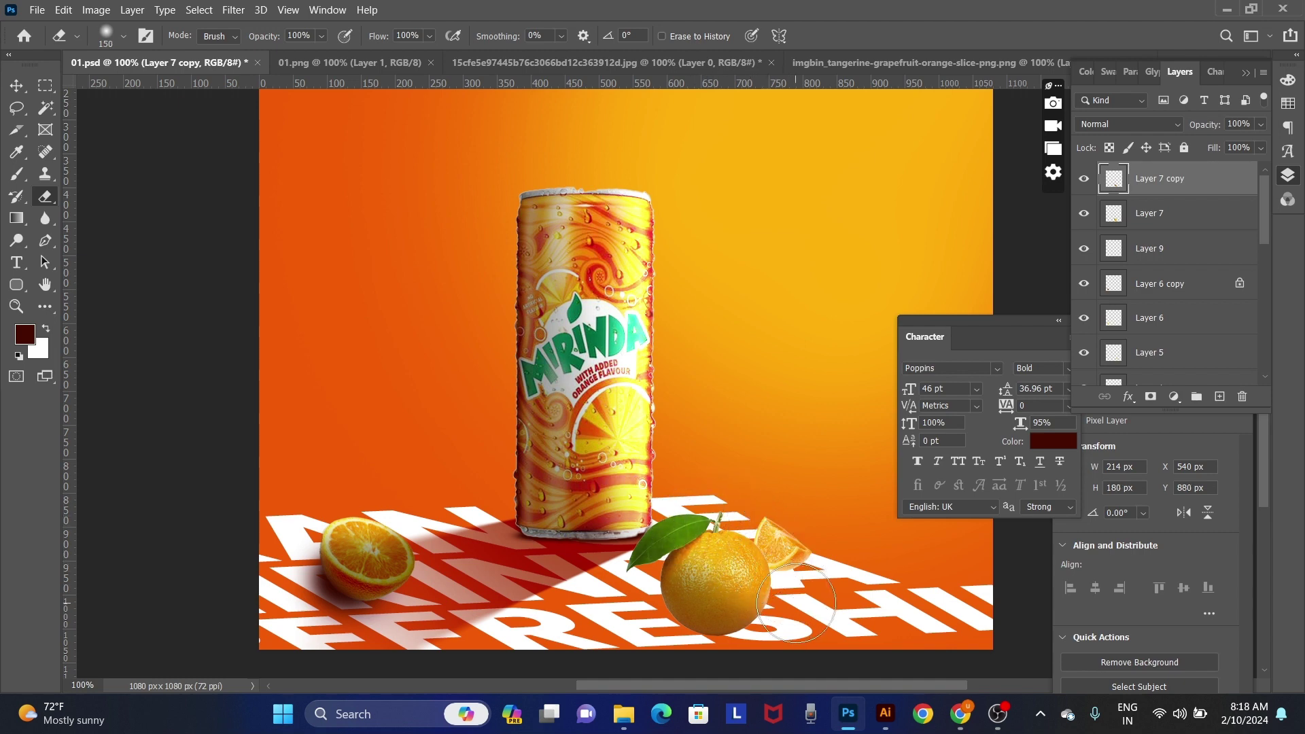
Step: Select shadow Layer 10, shift it left, and stretch and skew it into perspective
key("v")
right_click(333, 611)
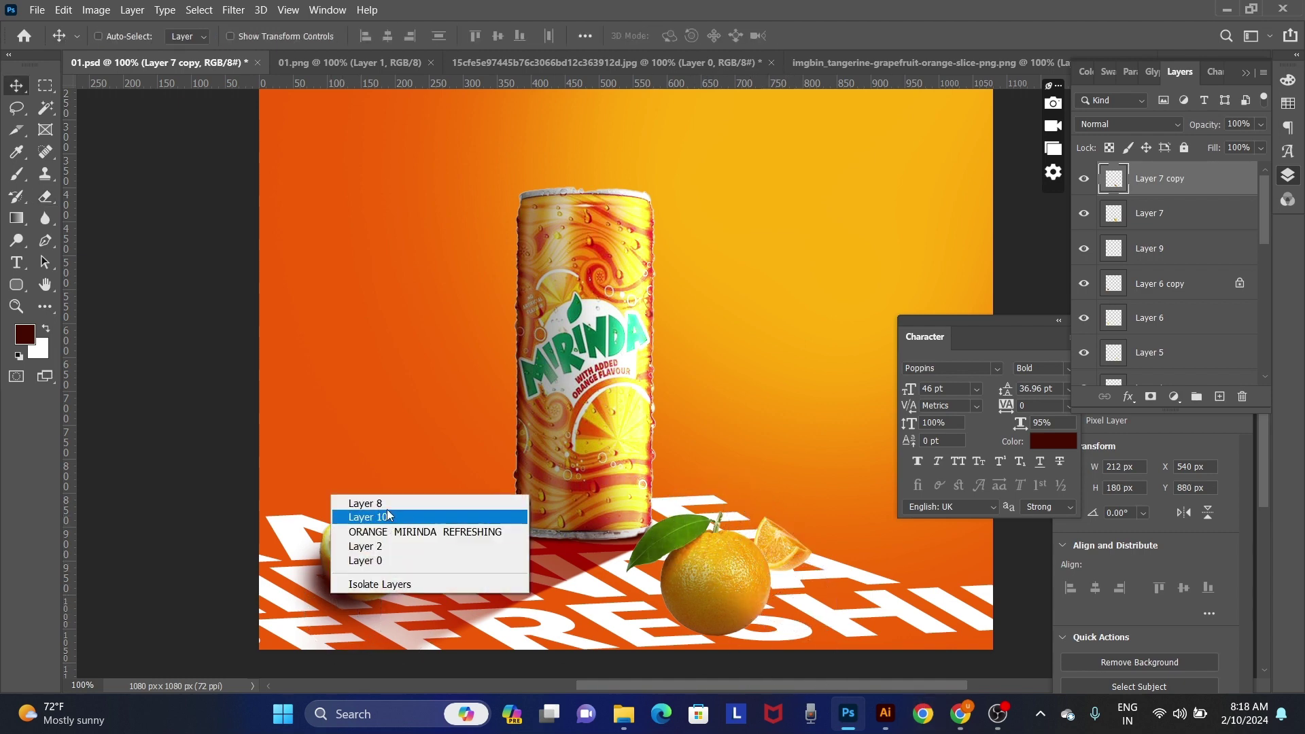
left_click(388, 516)
left_click_drag(361, 605, 338, 607)
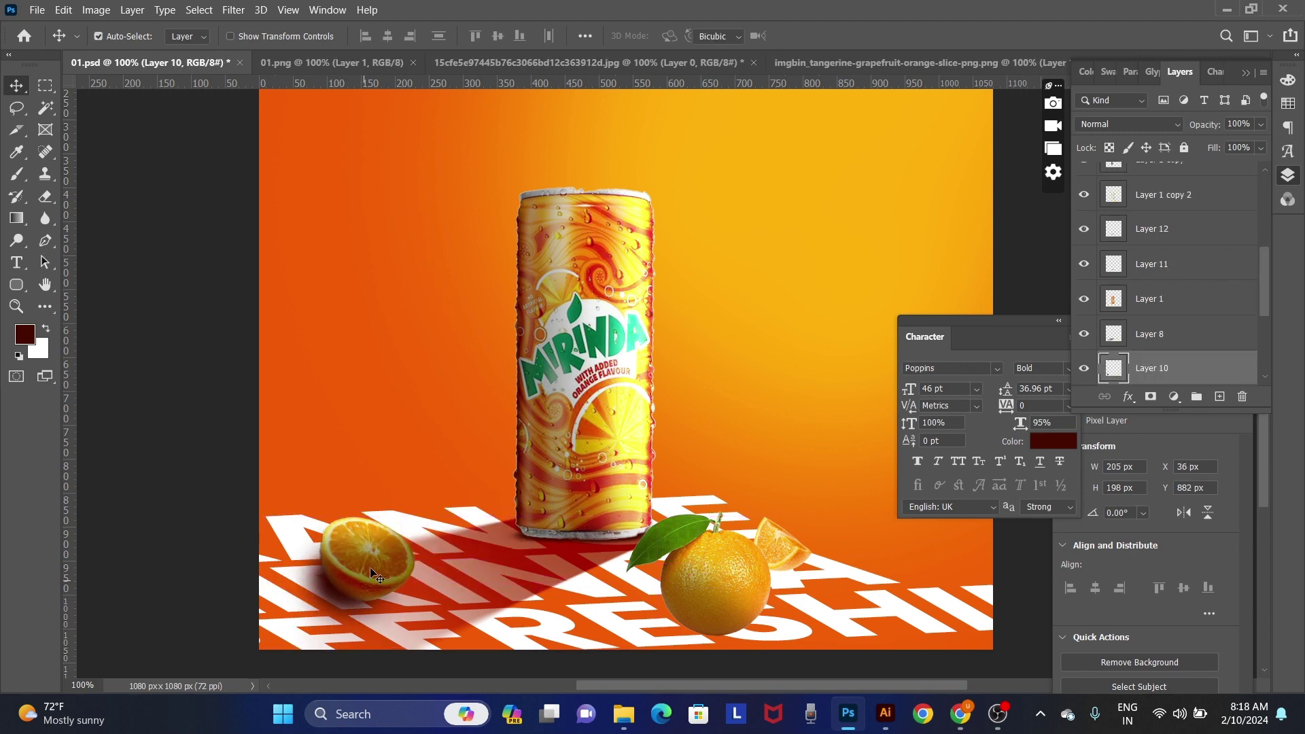
key("ctrl+t")
left_click_drag(284, 648, 214, 676, "ctrl")
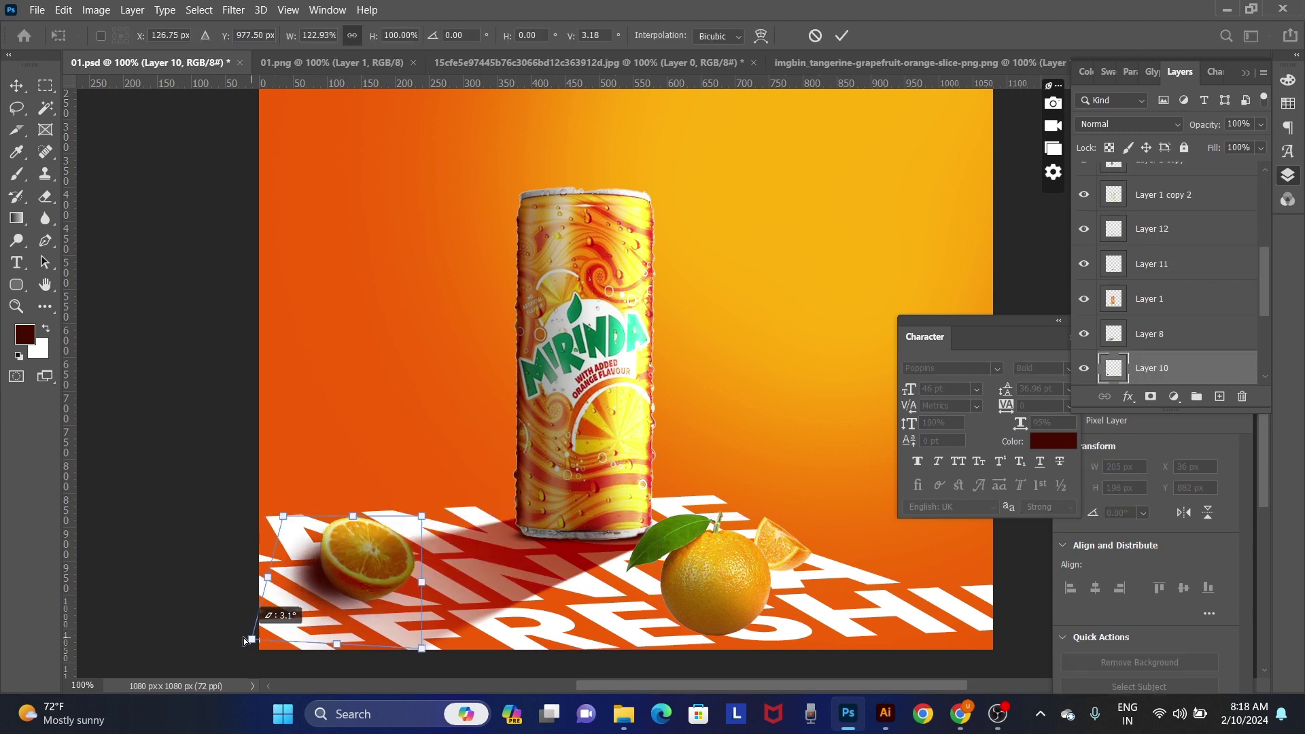
left_click_drag(353, 518, 376, 542, "ctrl")
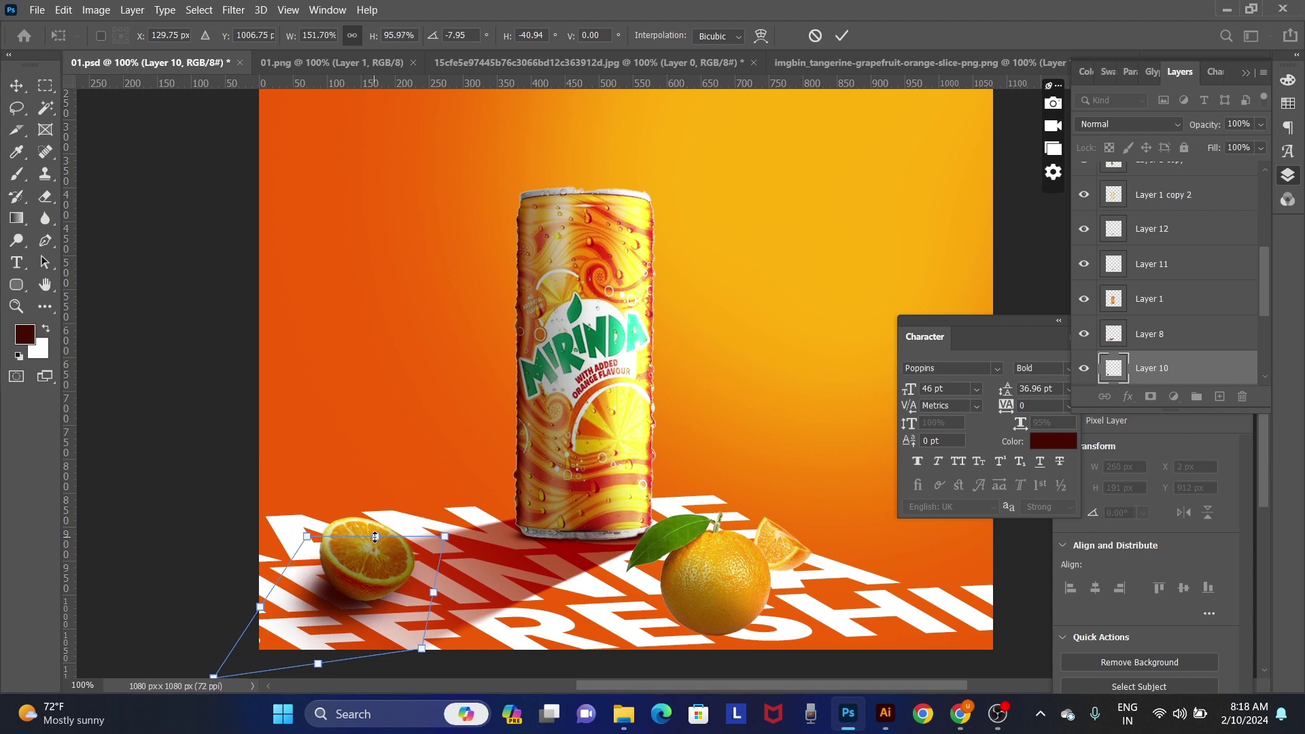
key("Return")
Step: Keep the shadow at Normal blend, move it under the whole orange, rotate about 5° and widen it
left_click(1128, 124)
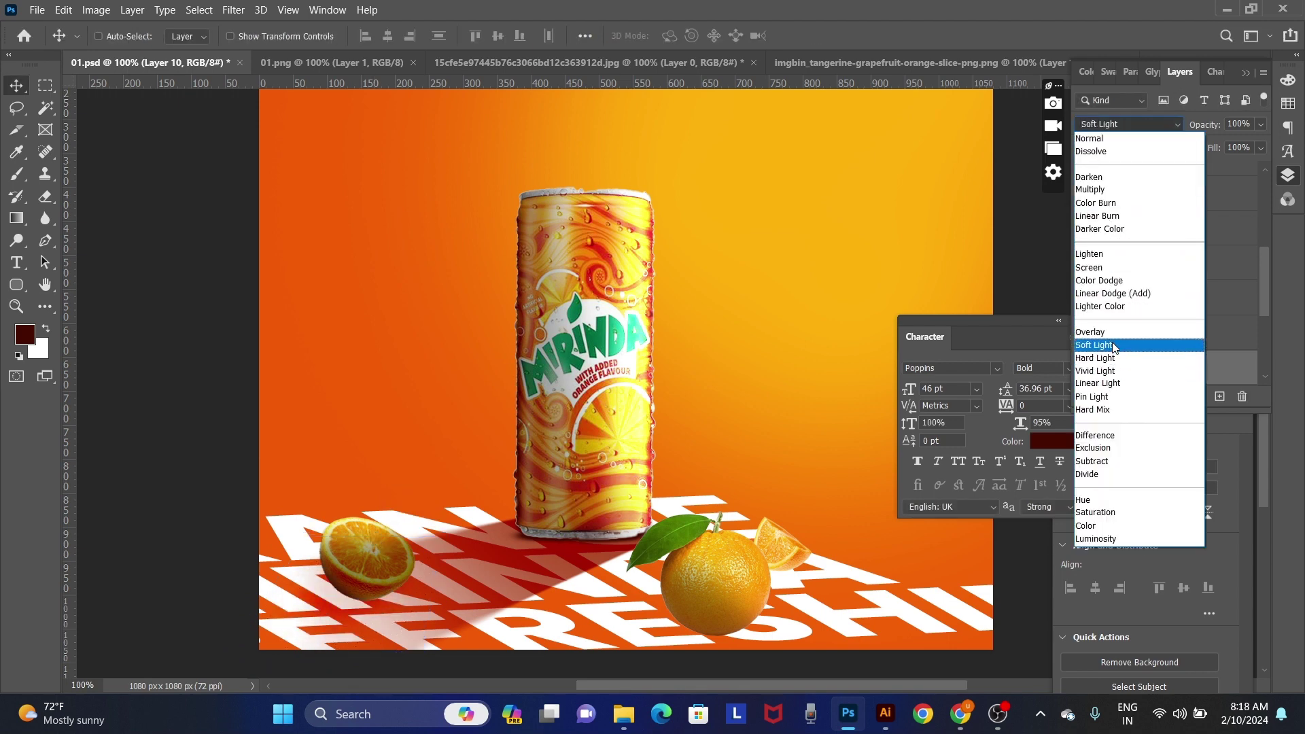
left_click(1089, 138)
left_click_drag(363, 586, 709, 634)
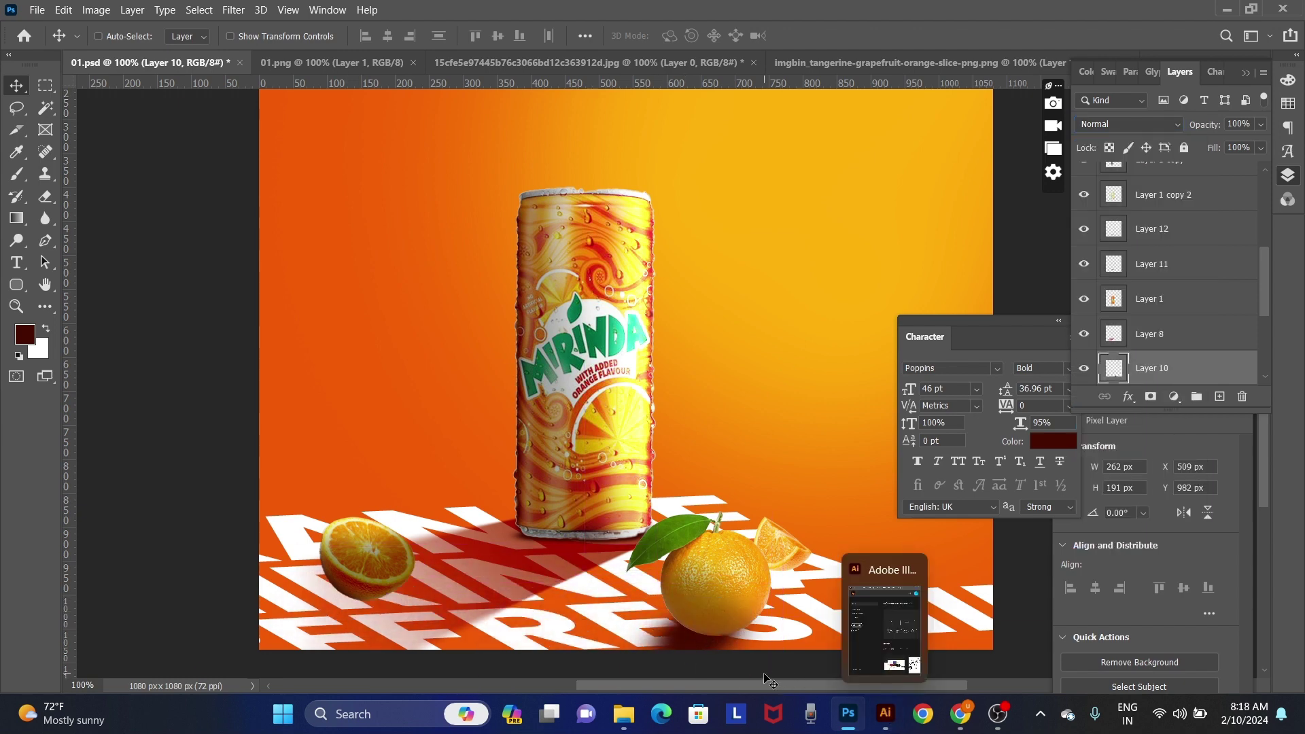
key("ctrl+t")
left_click_drag(598, 579, 574, 545)
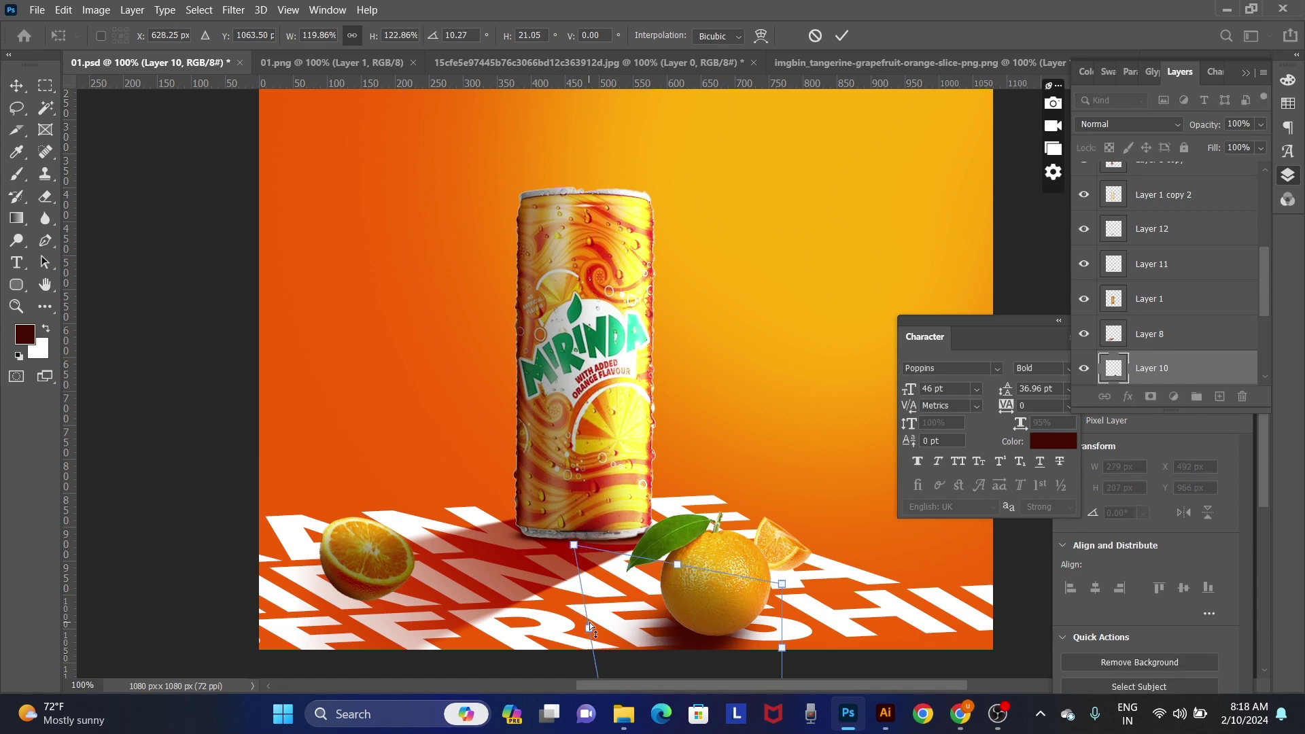
left_click_drag(590, 628, 583, 625)
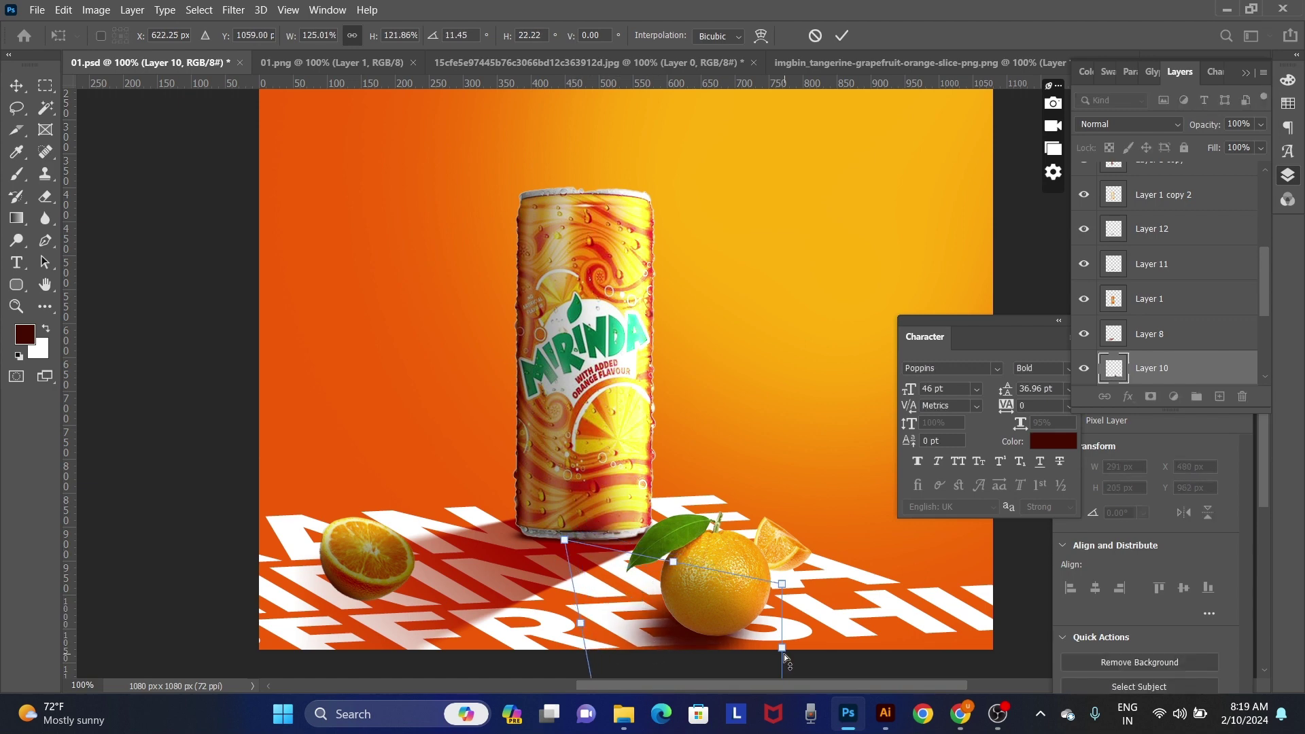
left_click_drag(784, 657, 788, 656)
key("Return")
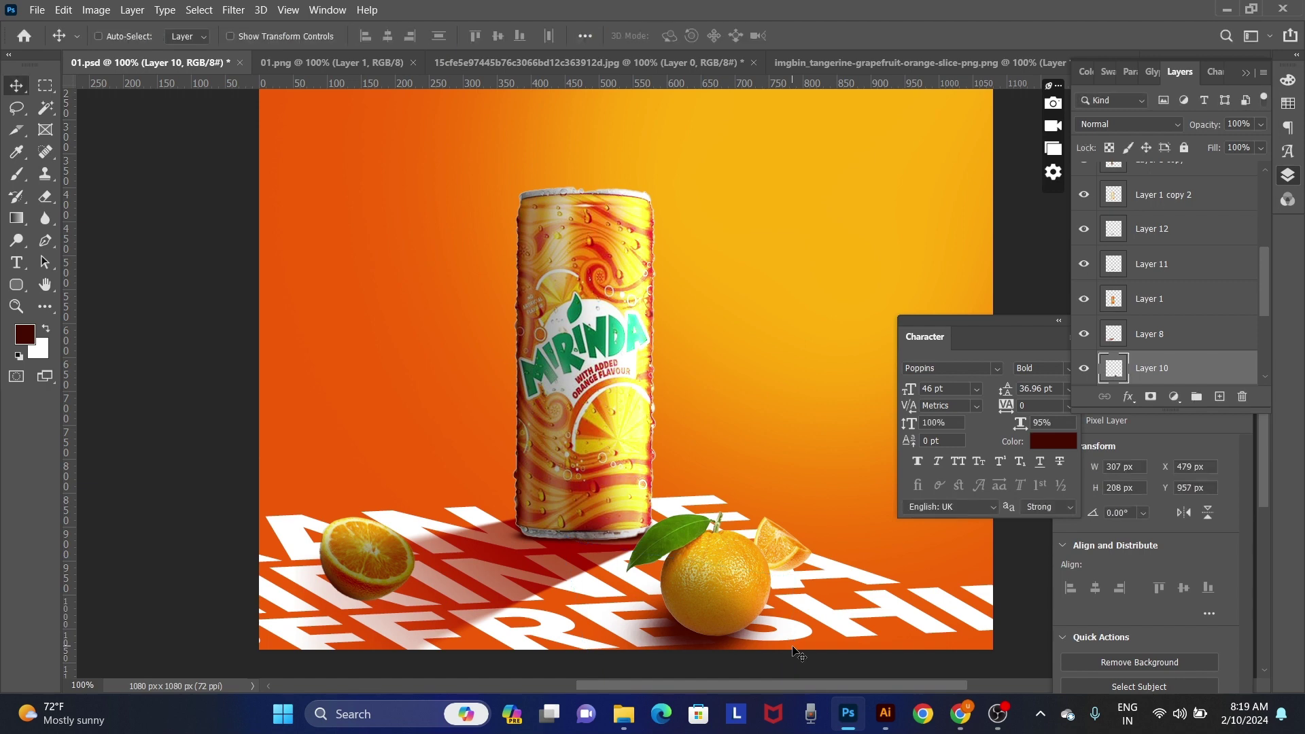
Step: Select the whole orange's Layer 7 and load its outline as a selection
right_click(752, 584)
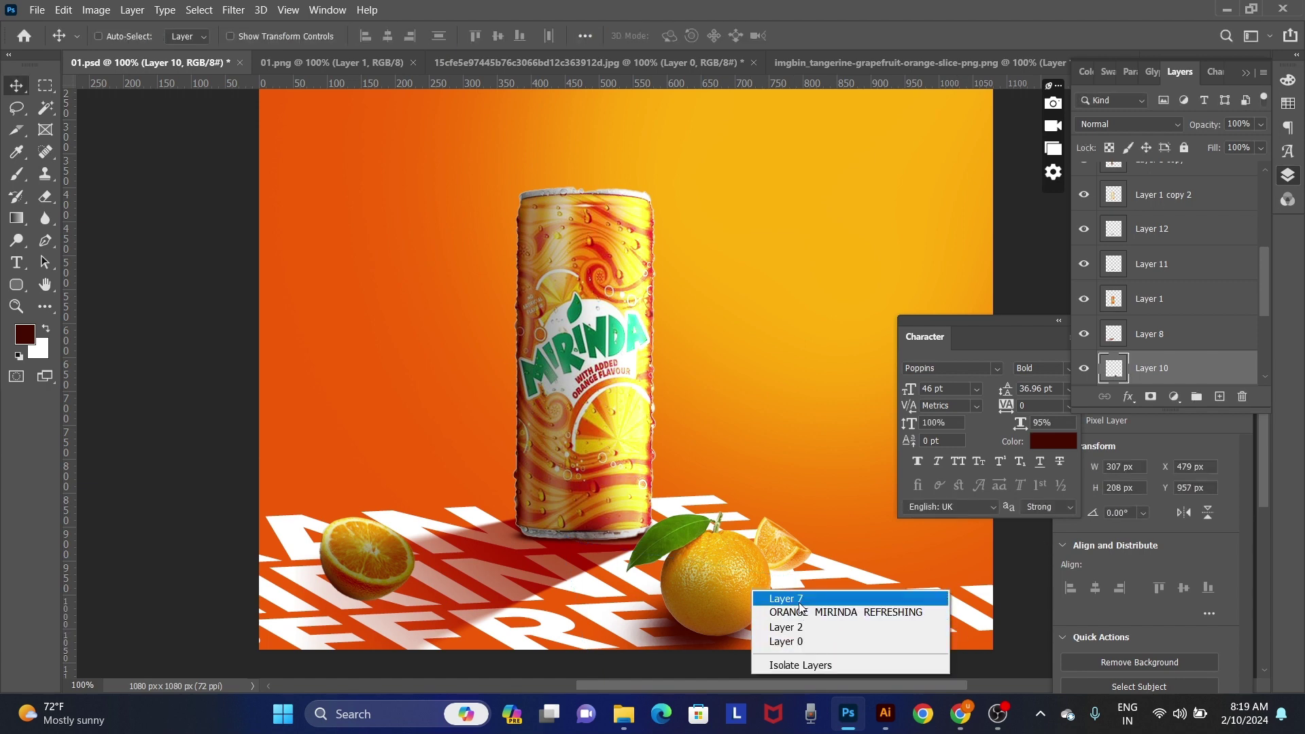
left_click(774, 592)
left_click(1116, 219, "ctrl")
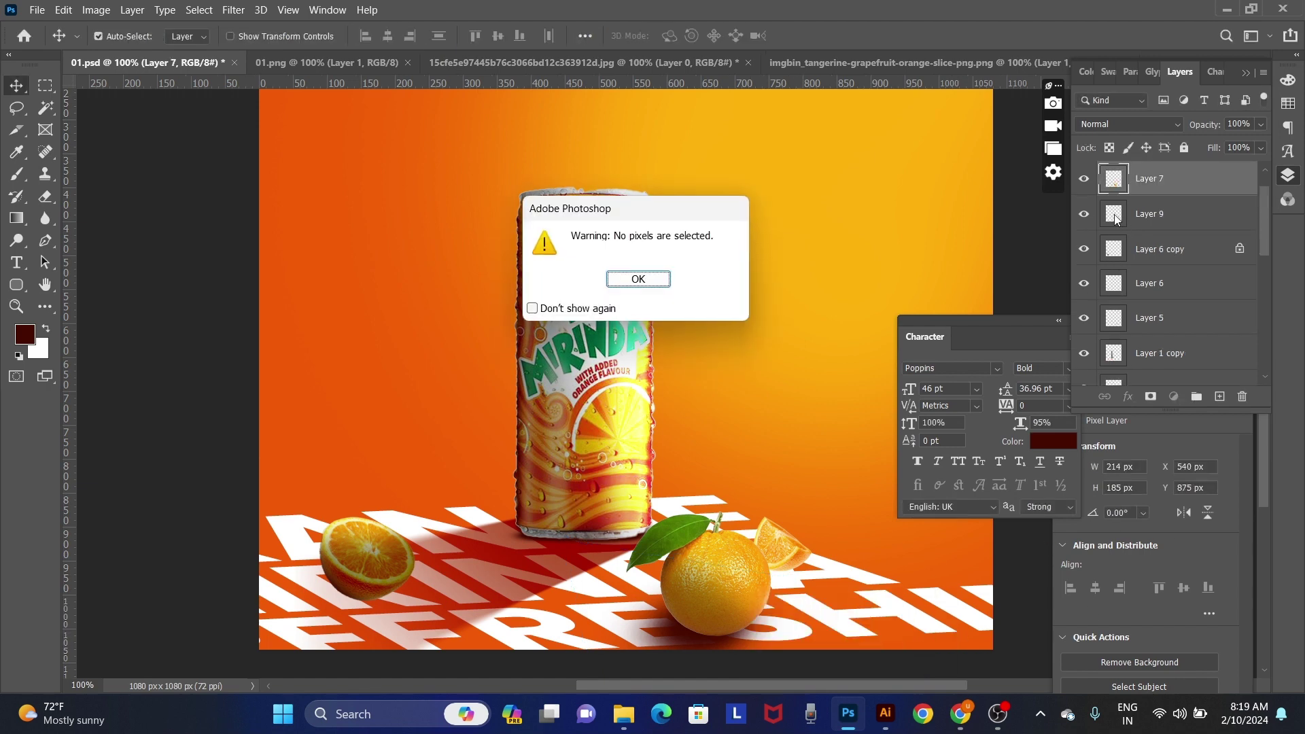
left_click(649, 284)
left_click(1113, 180, "ctrl")
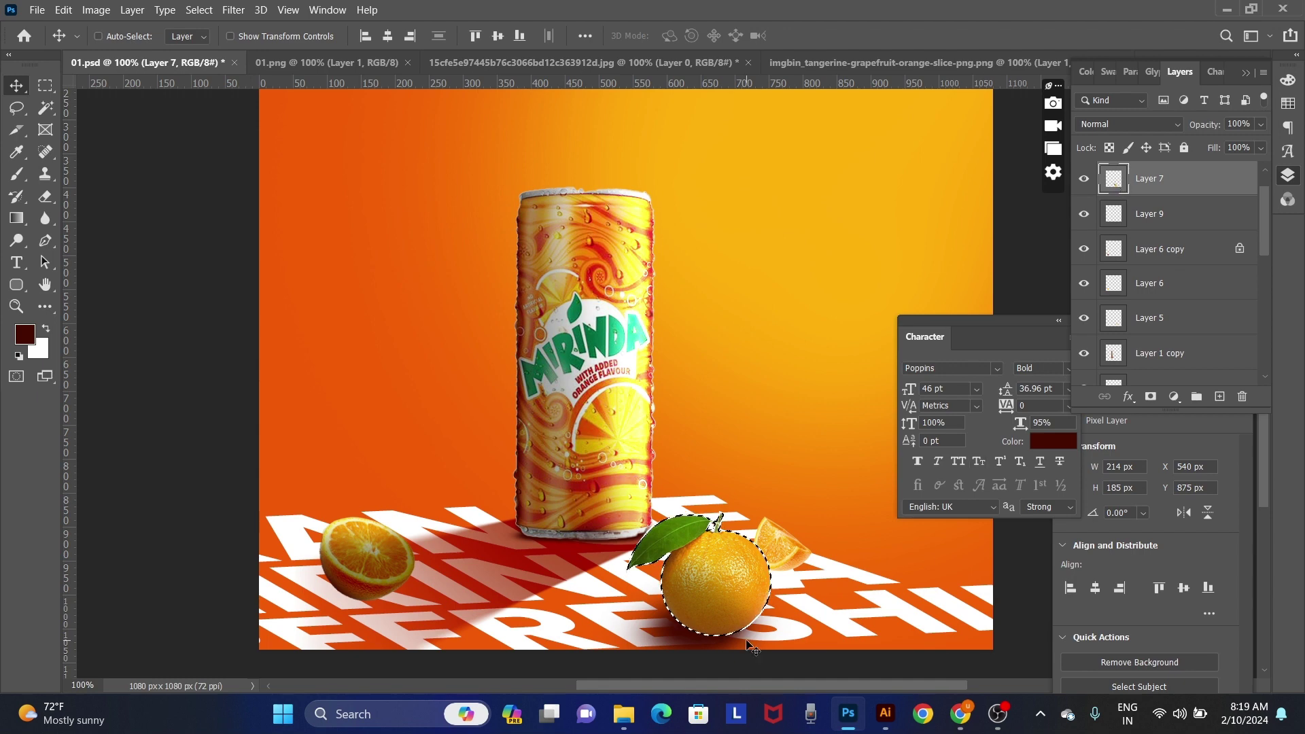
Step: On new Layer 13, paint shading along the orange's lower edge with a 100 px brush, then deselect
key("ctrl+shift+n")
key("Return")
key("b")
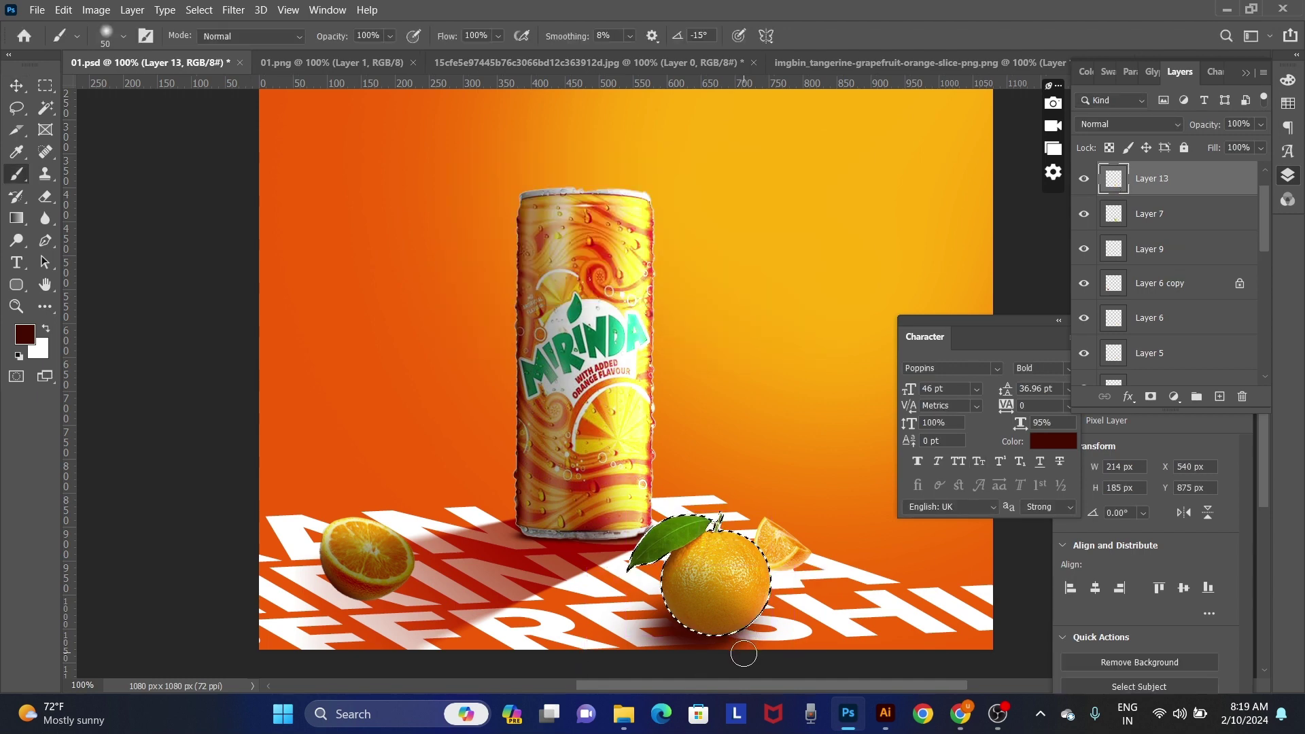
key("bracketright")
key("bracketright")
key("bracketright")
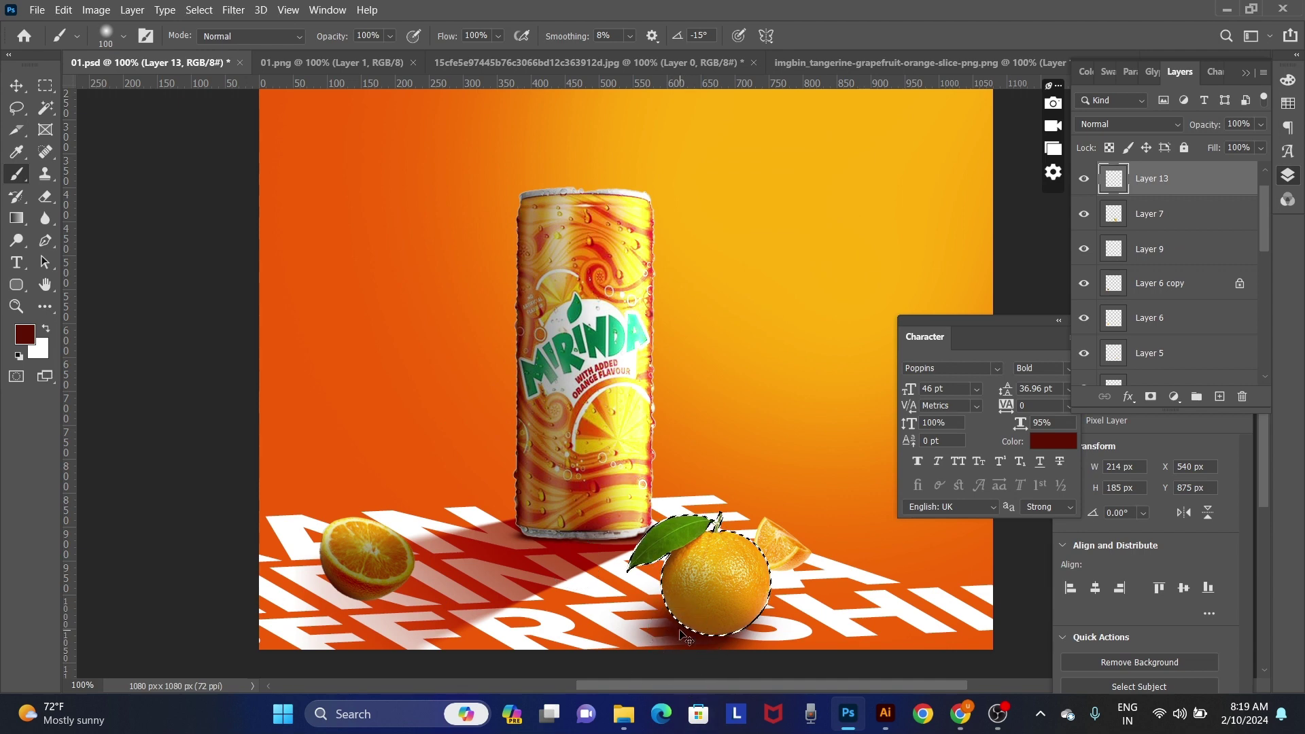
key("ctrl+j")
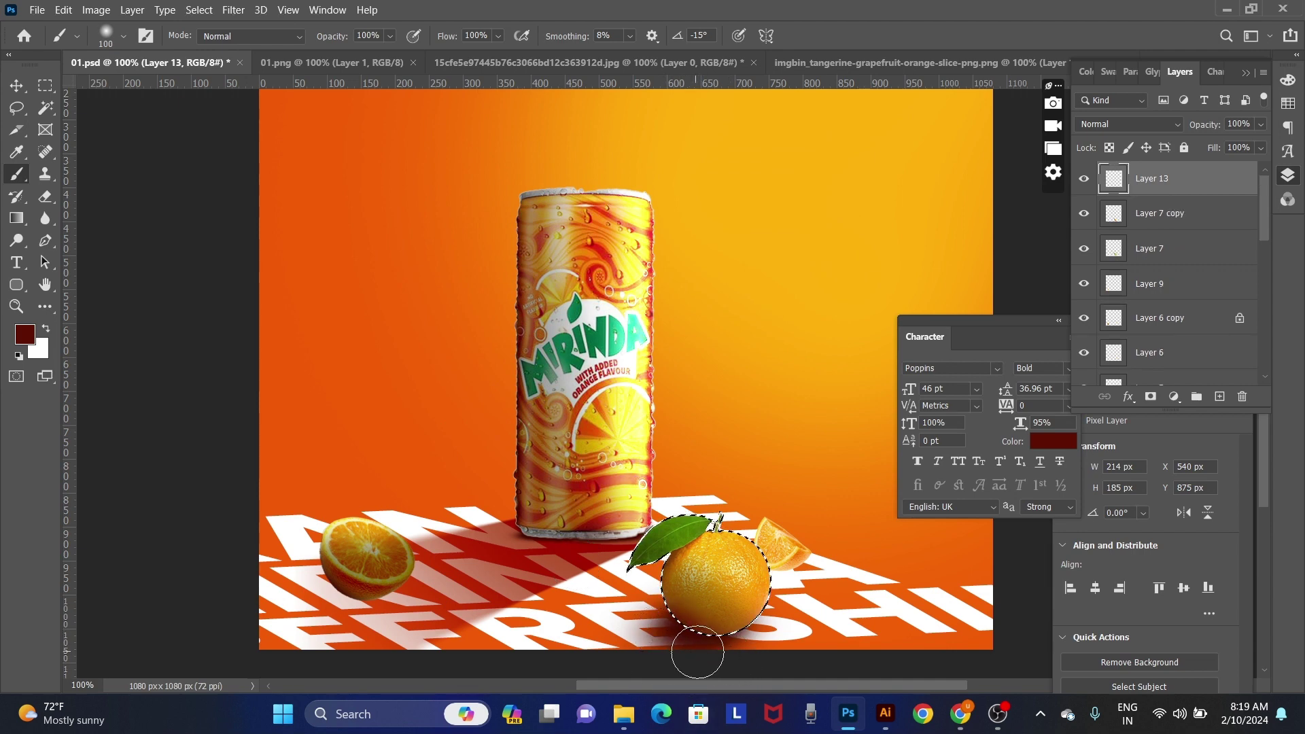
left_click(763, 649, "ctrl")
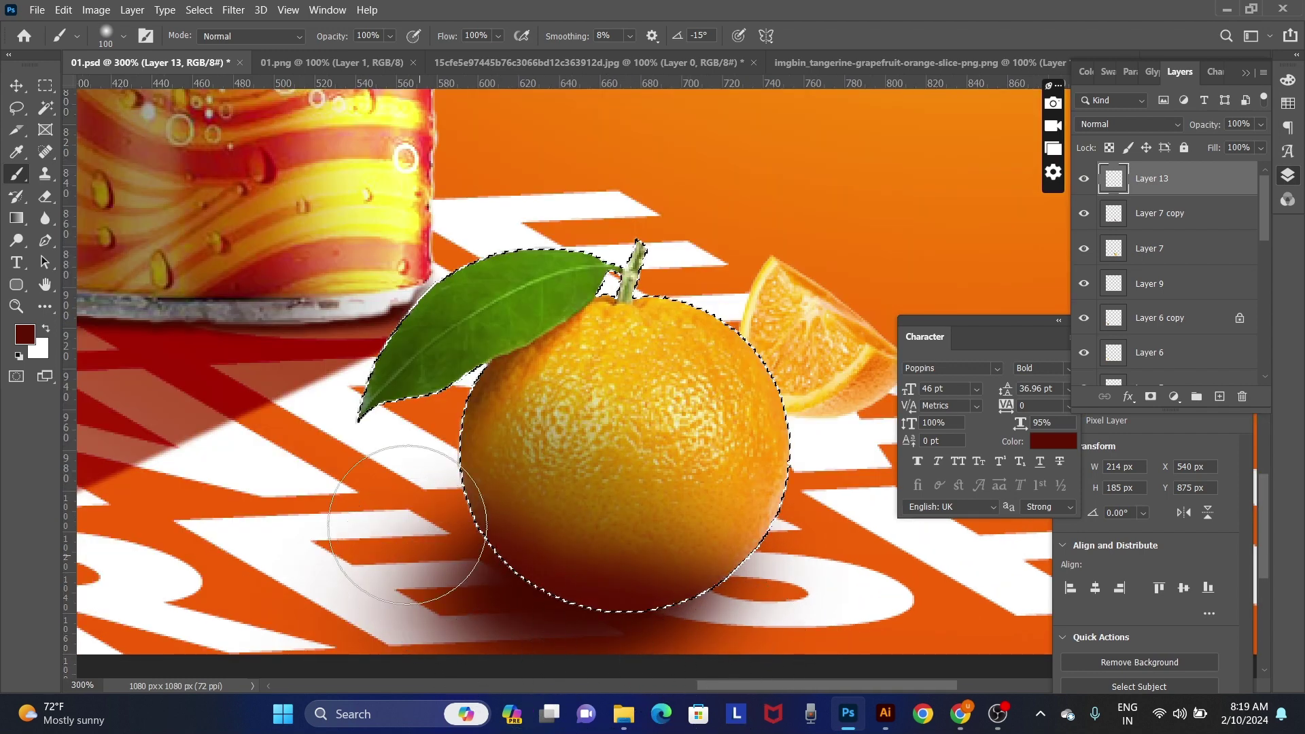
key("ctrl+d")
Step: Darken the Layer 13 shading with a lowered Curves adjustment
key("ctrl+m")
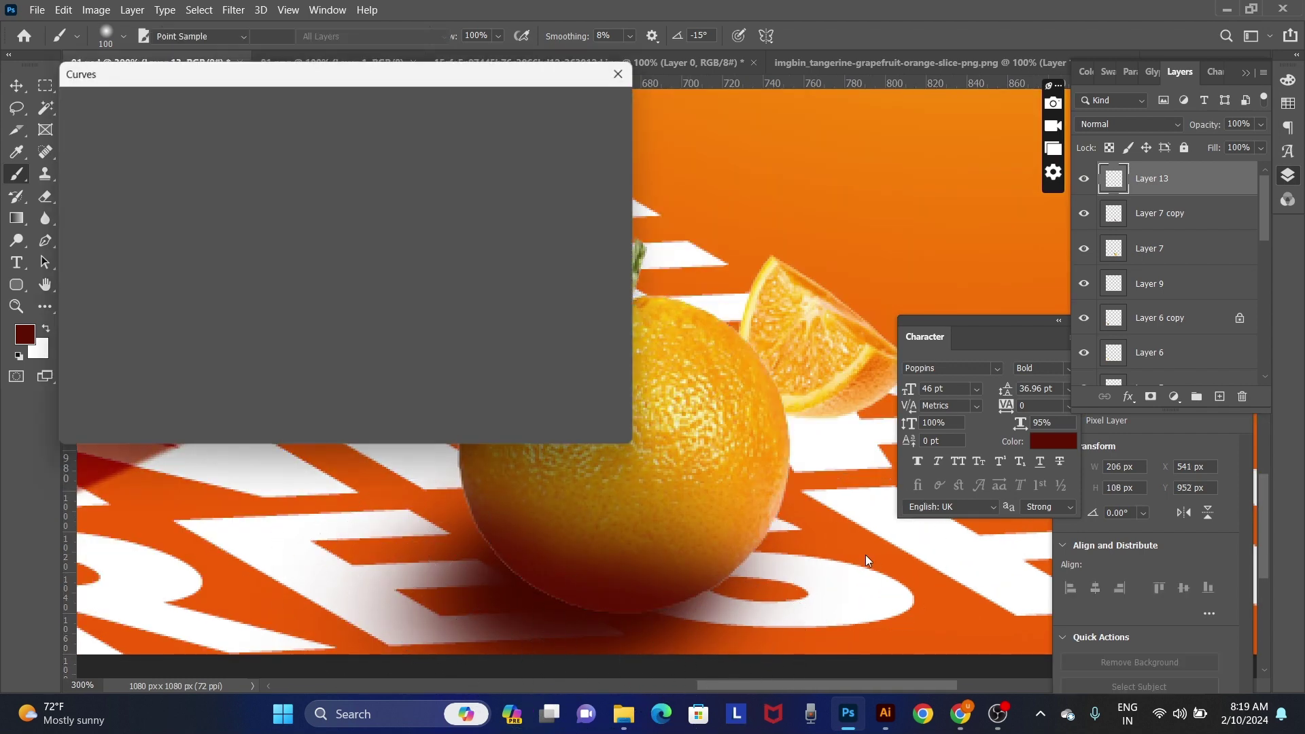
left_click_drag(195, 319, 214, 333)
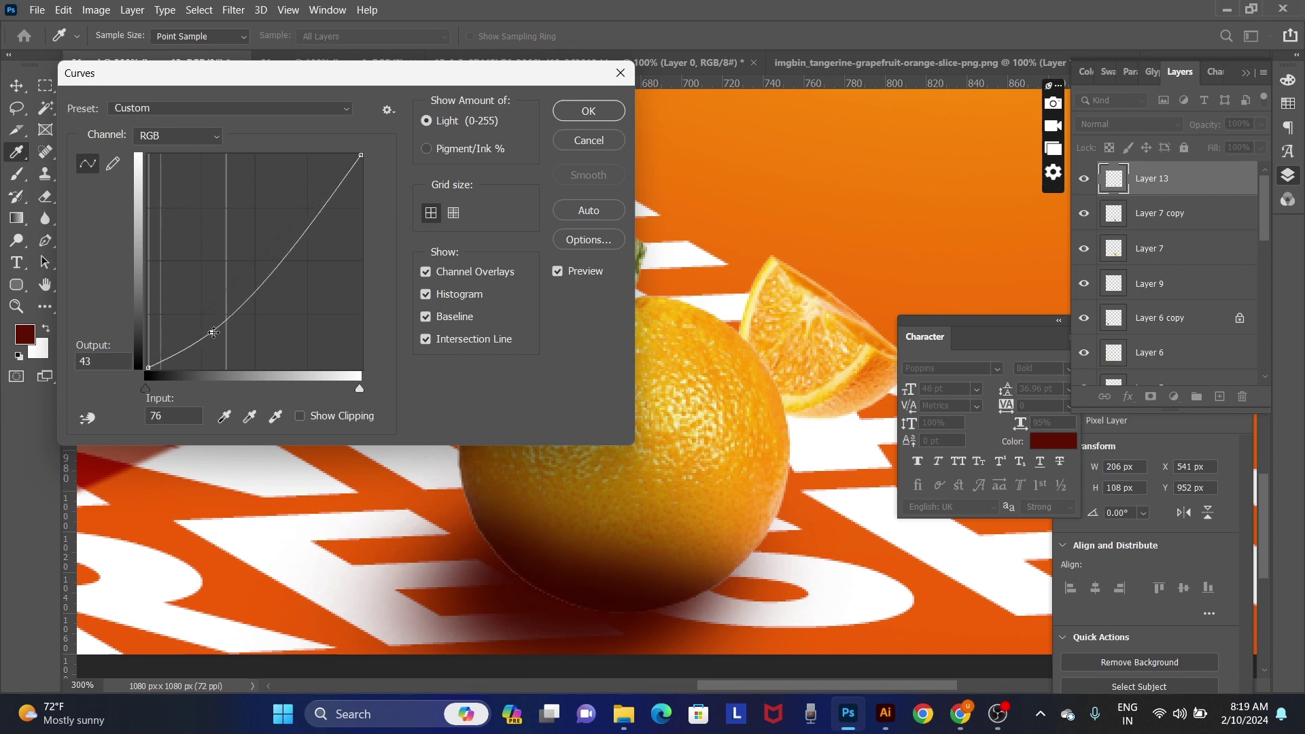
key("Return")
key("v")
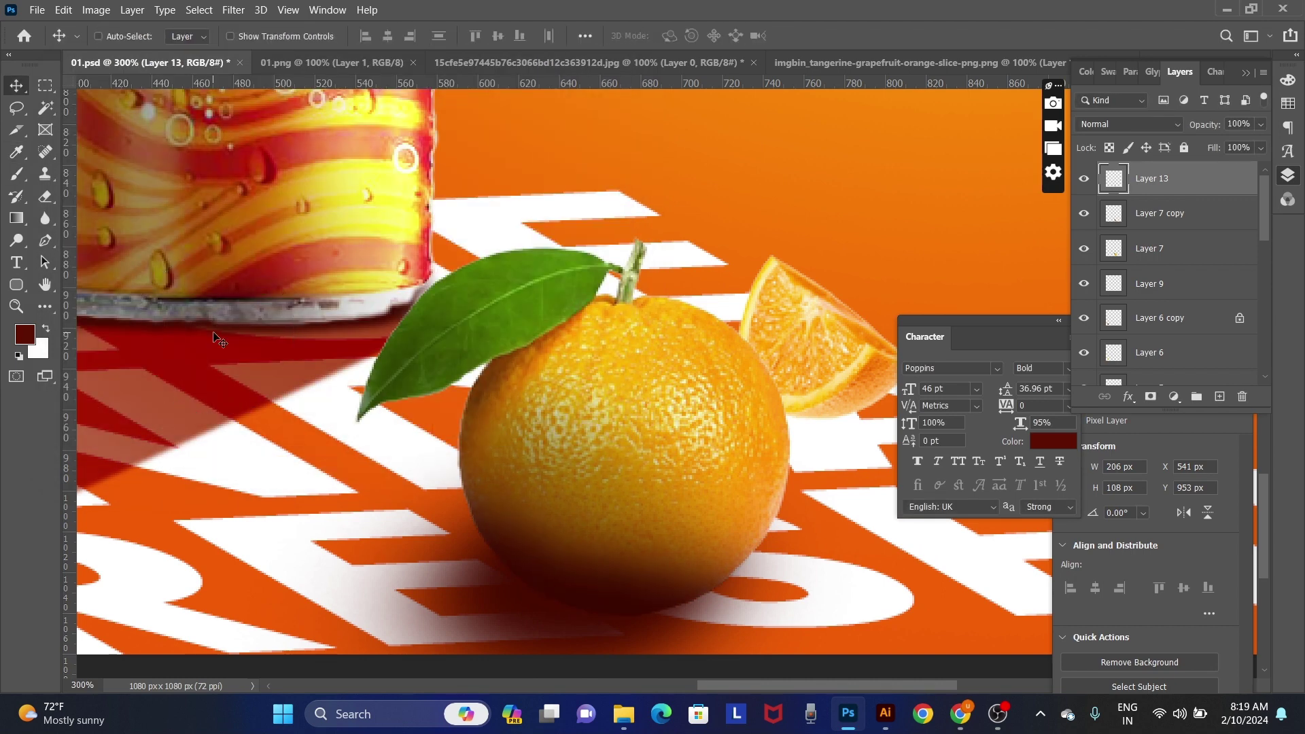
key("ctrl+minus")
key("ctrl+minus")
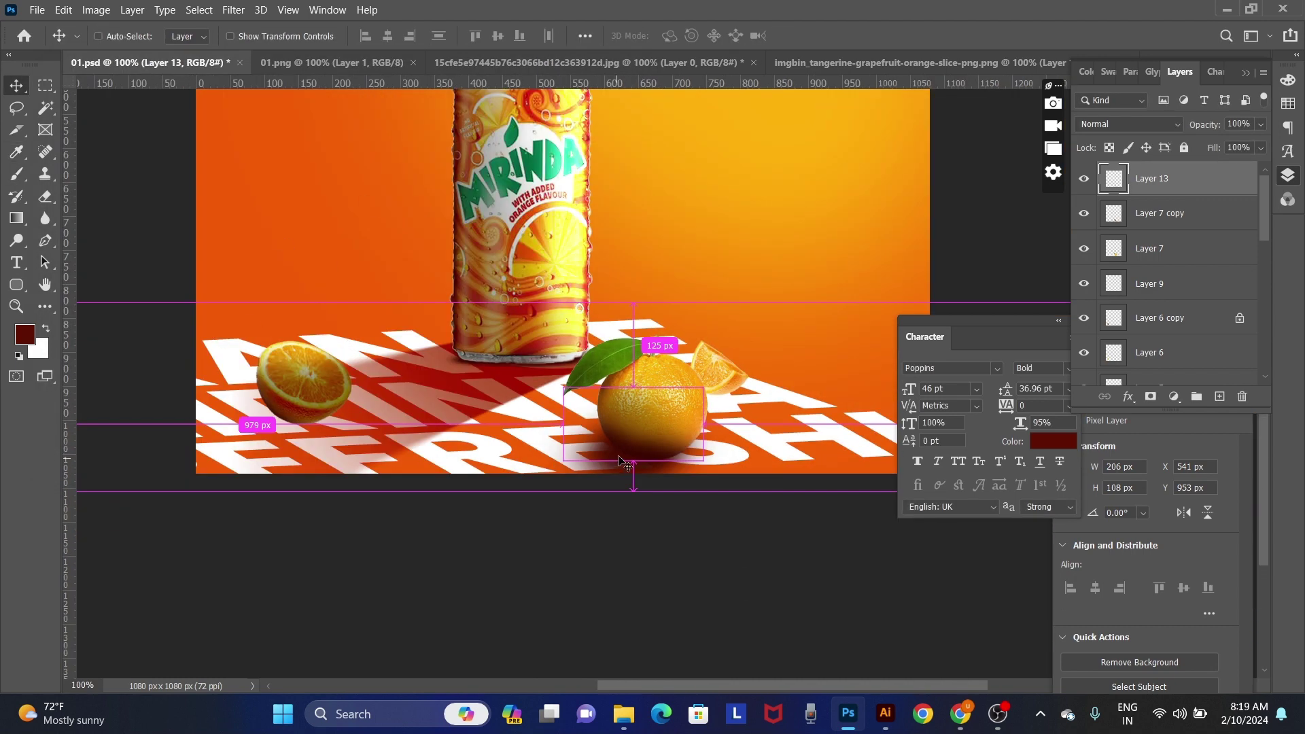
Step: Darken the orange's cast shadow on Layer 10 with a lowered Curves adjustment
right_click(619, 463)
left_click(639, 466)
key("ctrl+m")
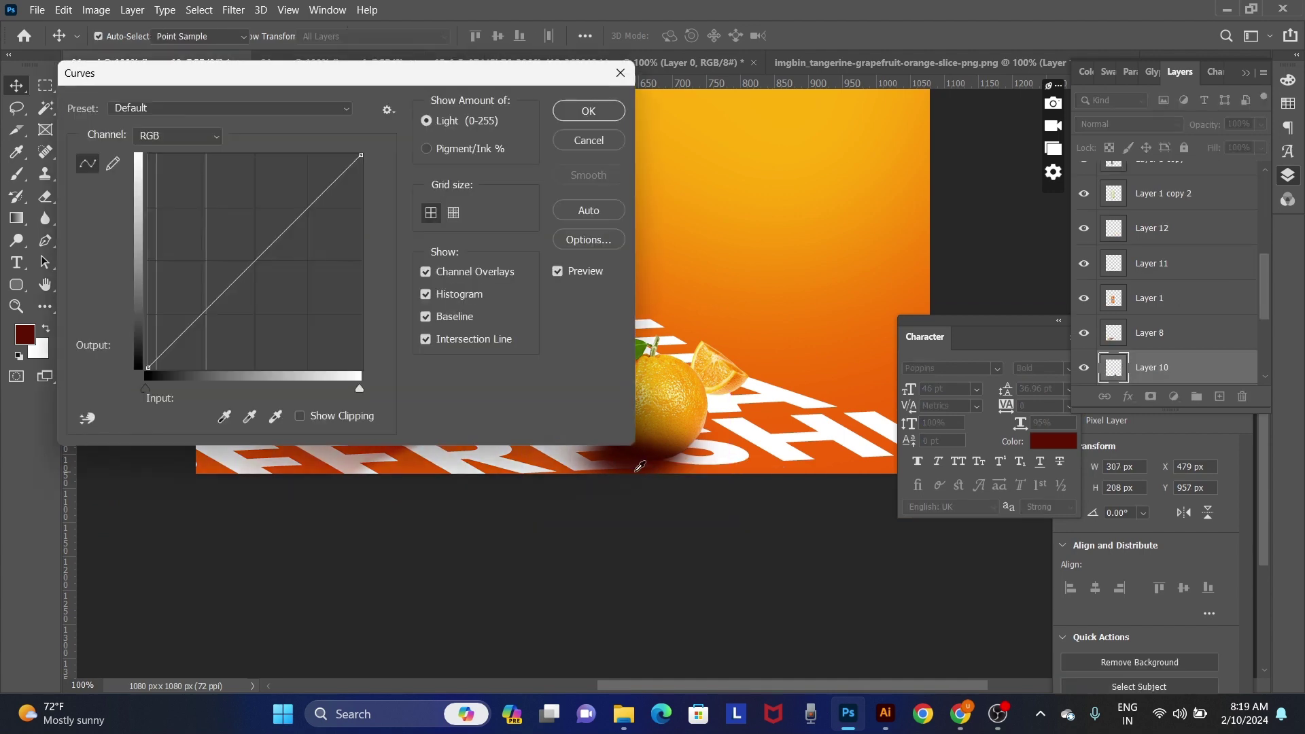
left_click_drag(224, 292, 236, 304)
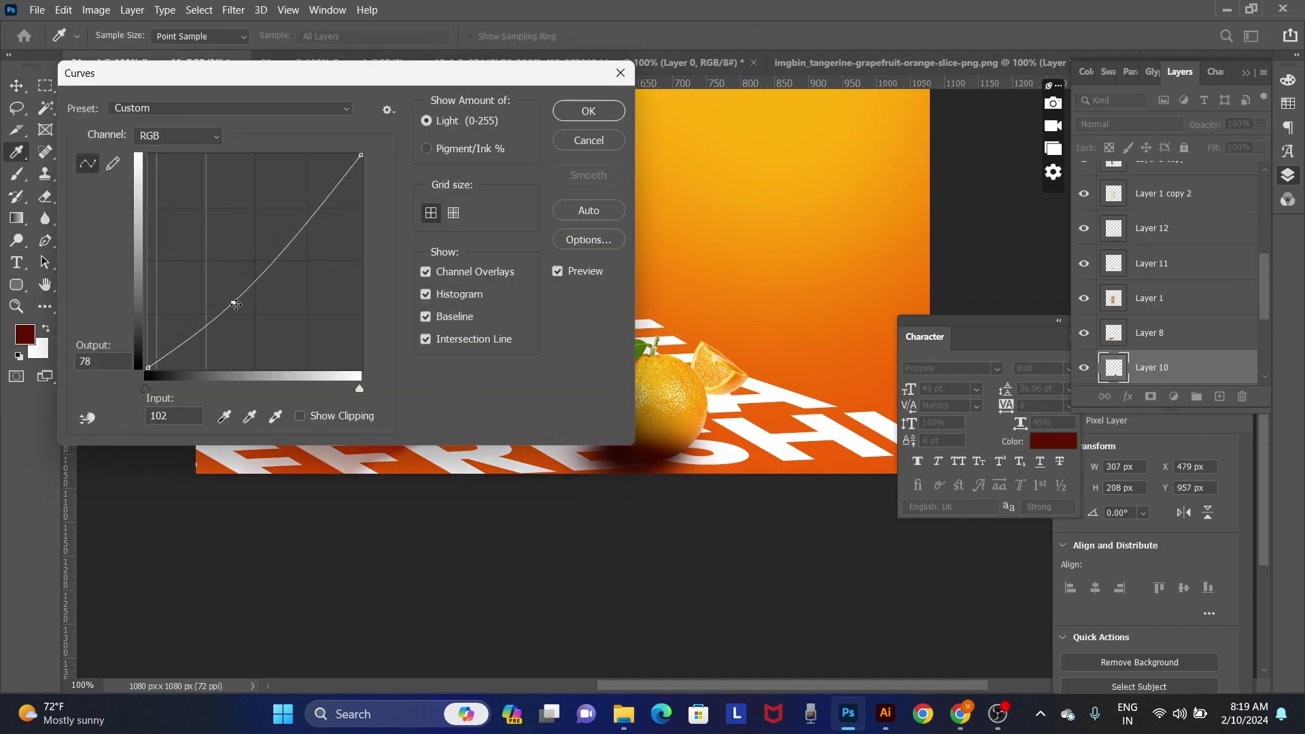
key("Return")
left_click(694, 367, "alt")
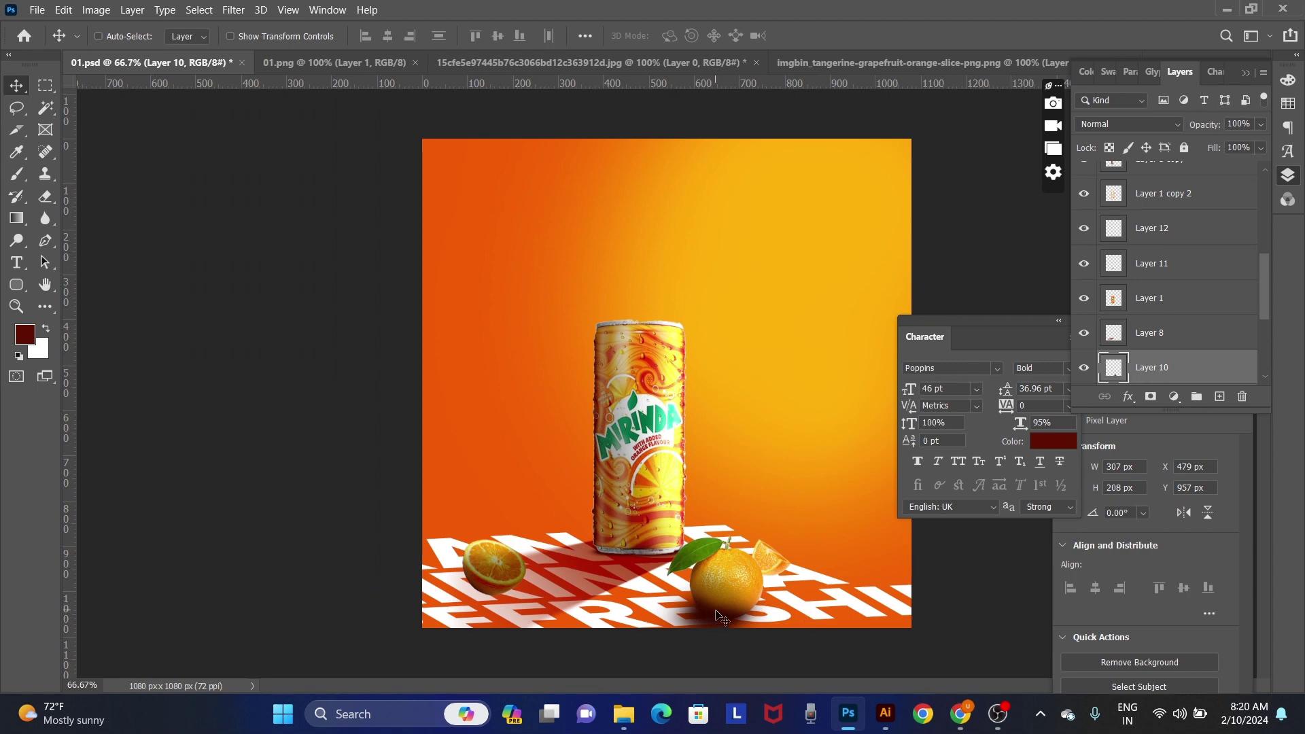
Step: Select the orange's shading layer, Layer 13, to reduce it to 66% opacity
right_click(716, 483)
left_click(761, 491)
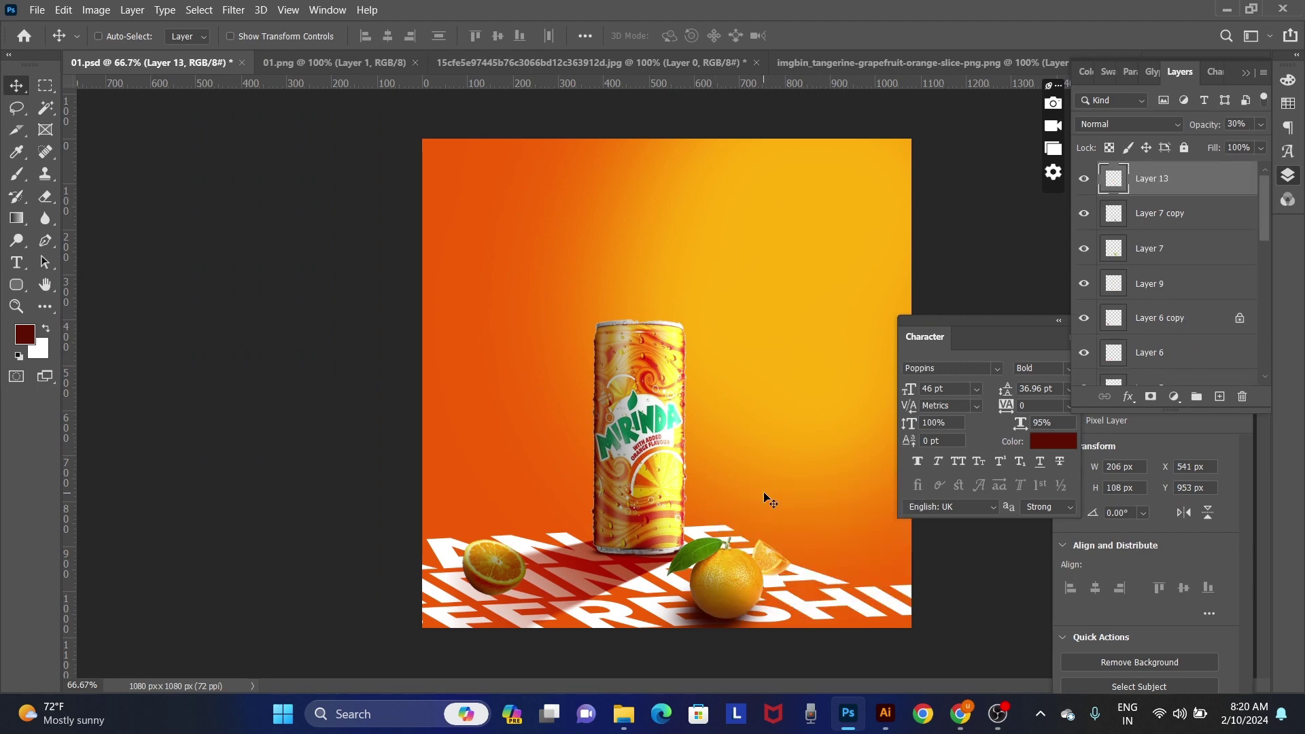
scroll(763, 495, "up", 1)
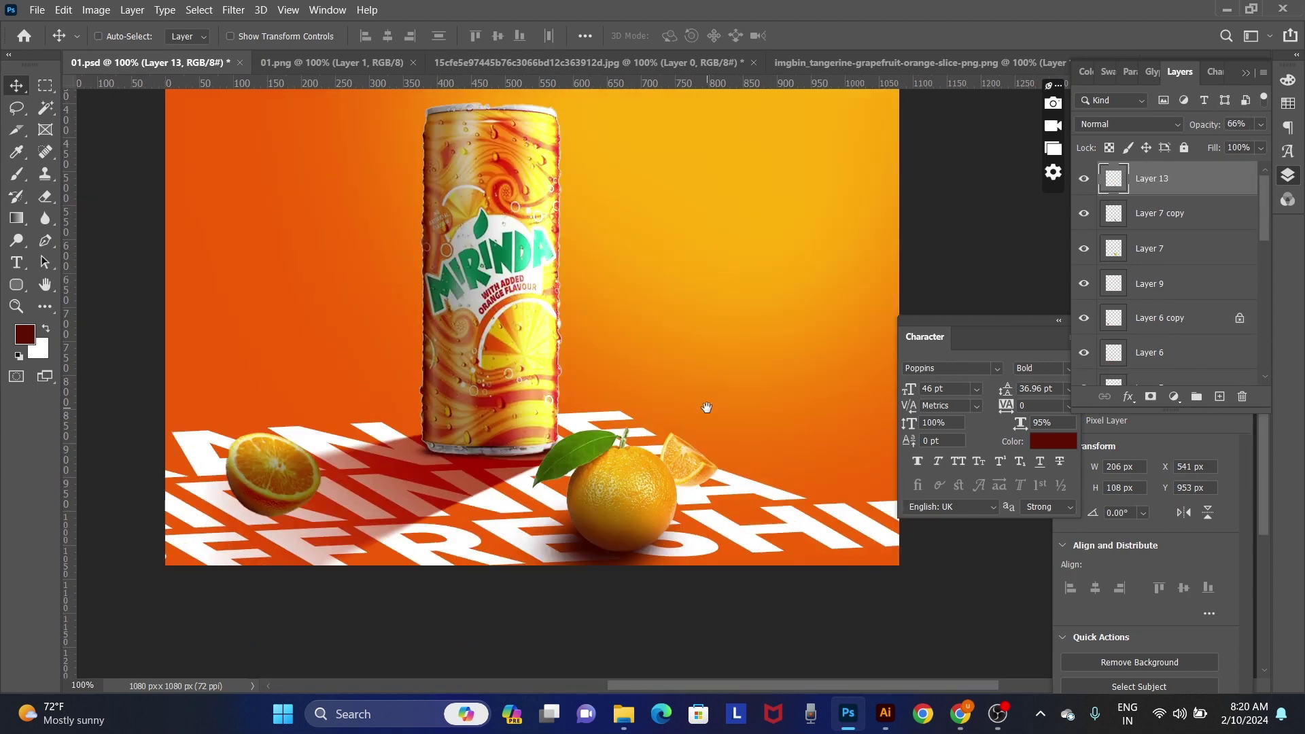
Step: Shift the orange slice right and place a smaller copy of the orange's shadow under the half orange
left_click_drag(694, 464, 727, 464)
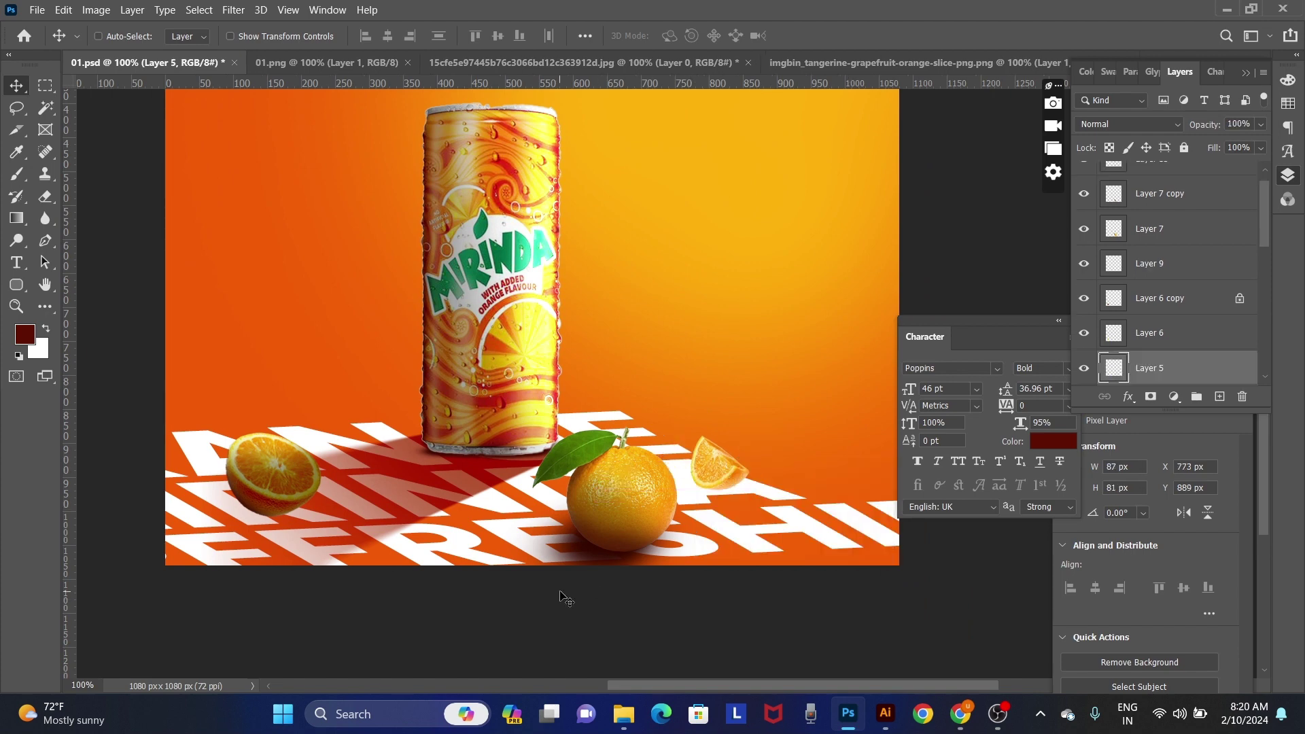
right_click(592, 590)
left_click(591, 569)
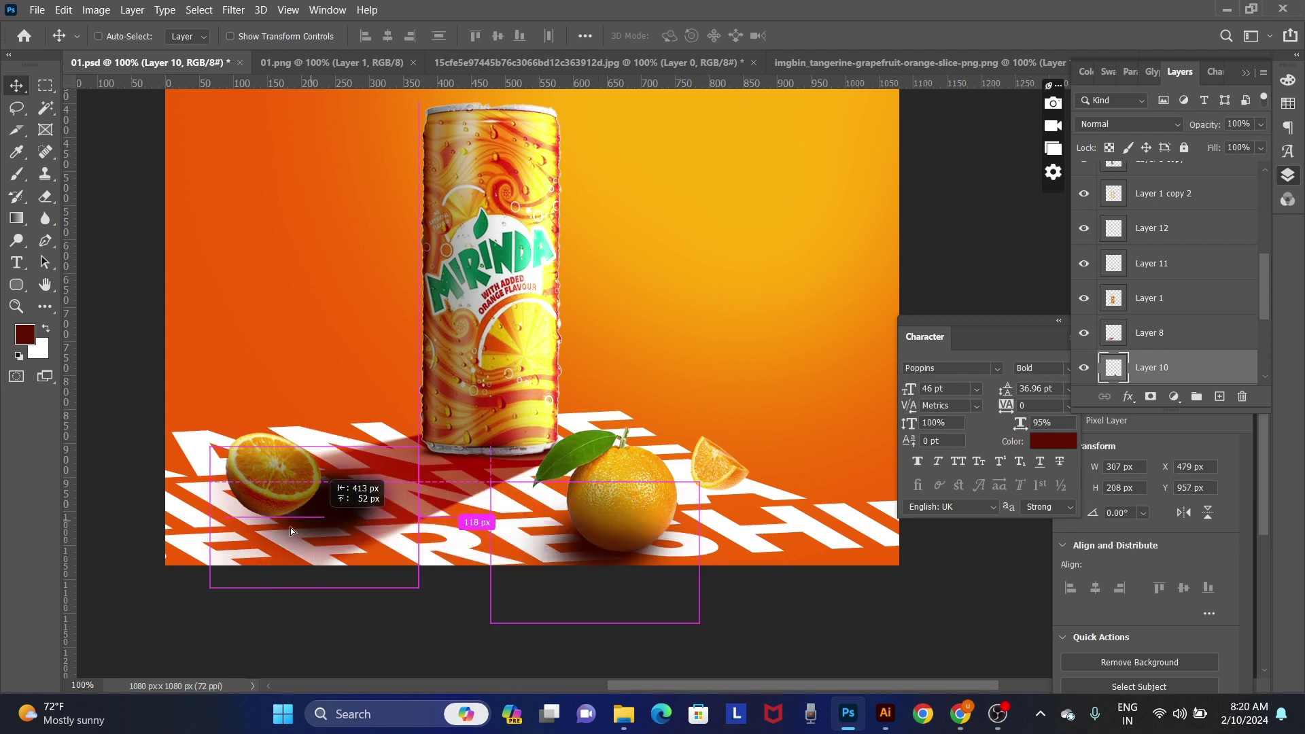
left_click_drag(603, 558, 257, 532)
key("ctrl+t")
left_click_drag(352, 597, 322, 577)
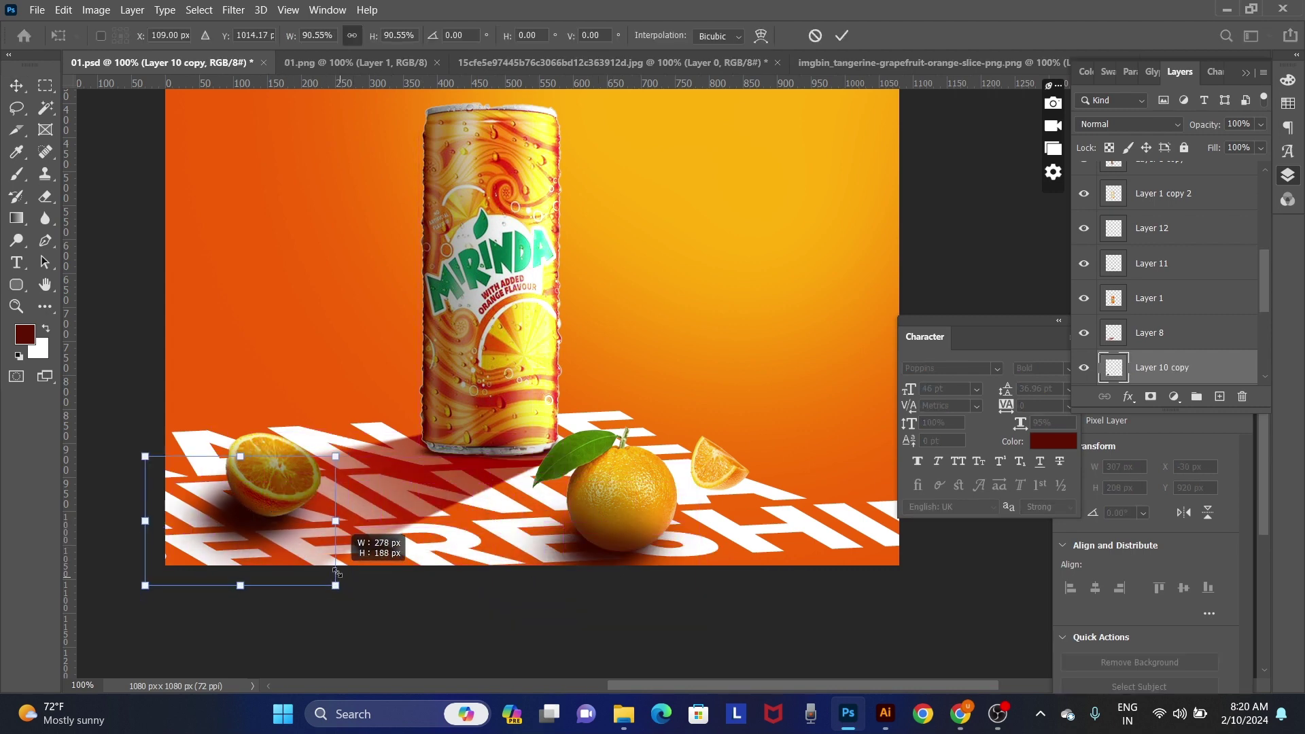
key("Return")
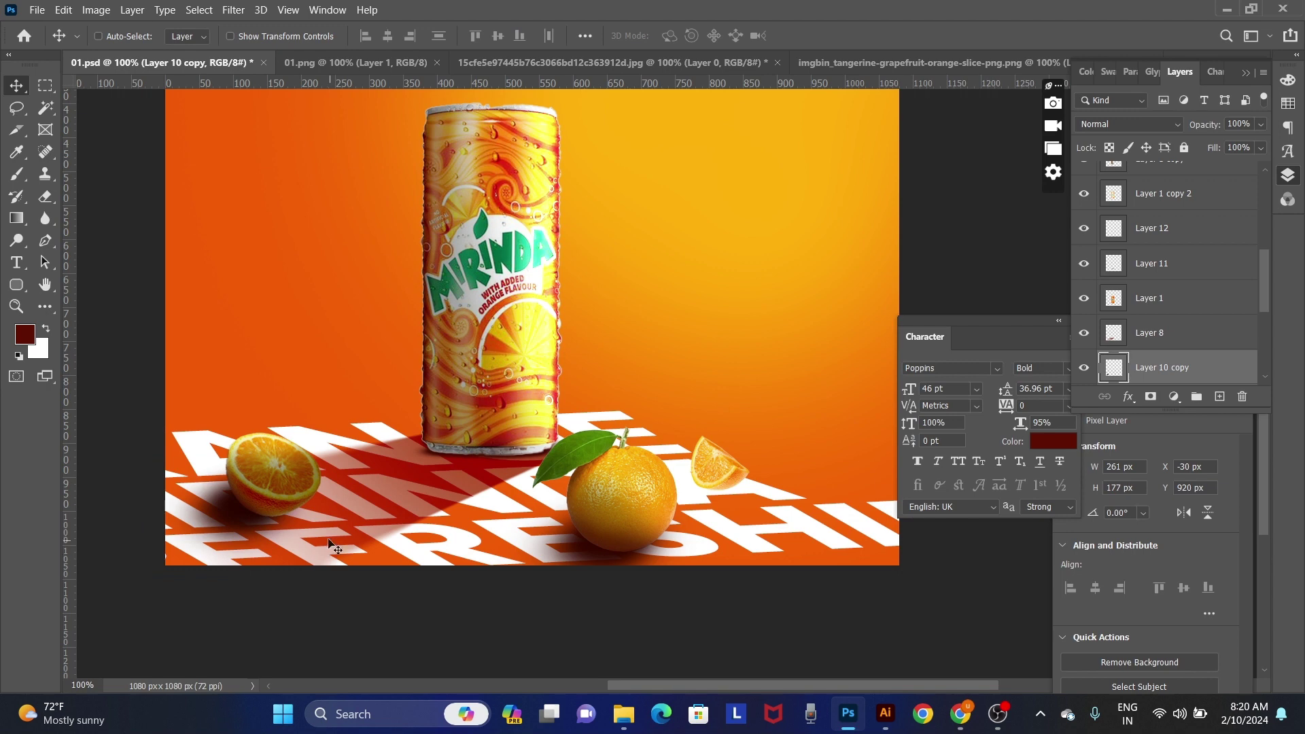
Step: Copy the shadow under the orange slice and scale it down to a flatter 174×119 px
left_click_drag(288, 527, 774, 511)
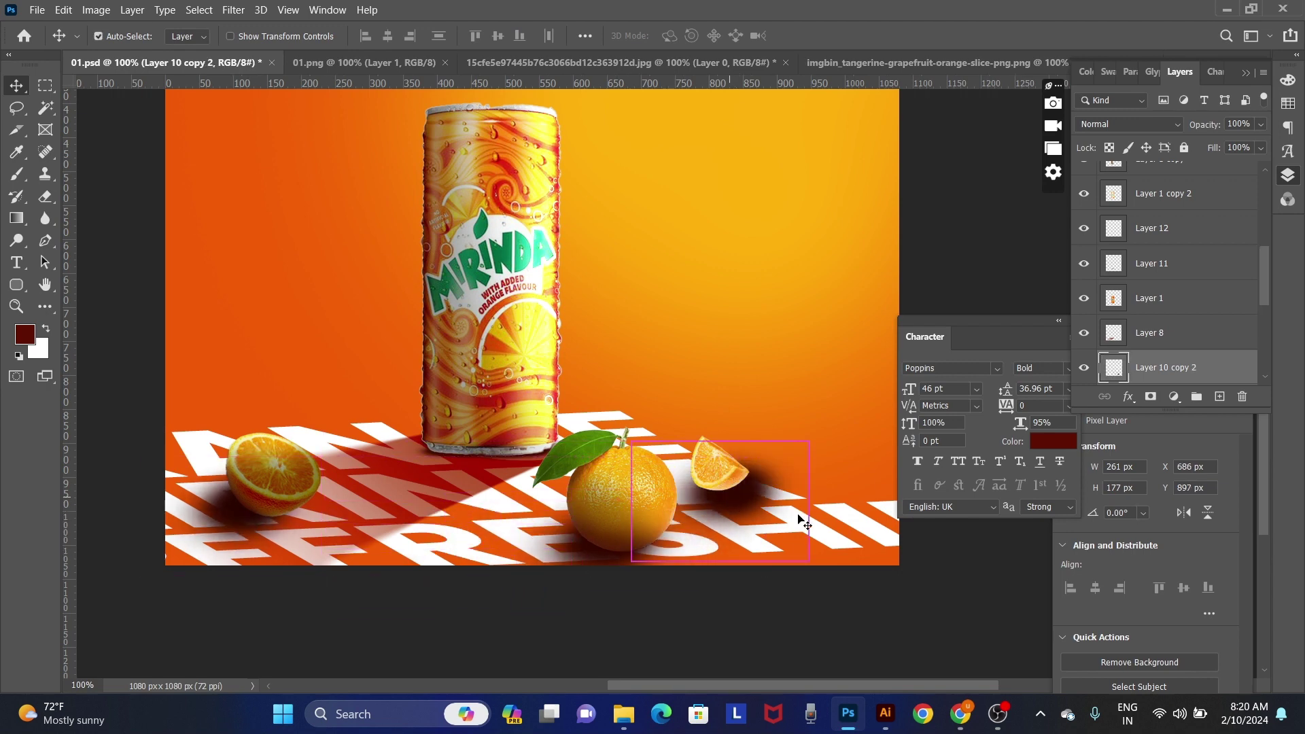
key("ctrl+t")
left_click_drag(807, 561, 771, 537)
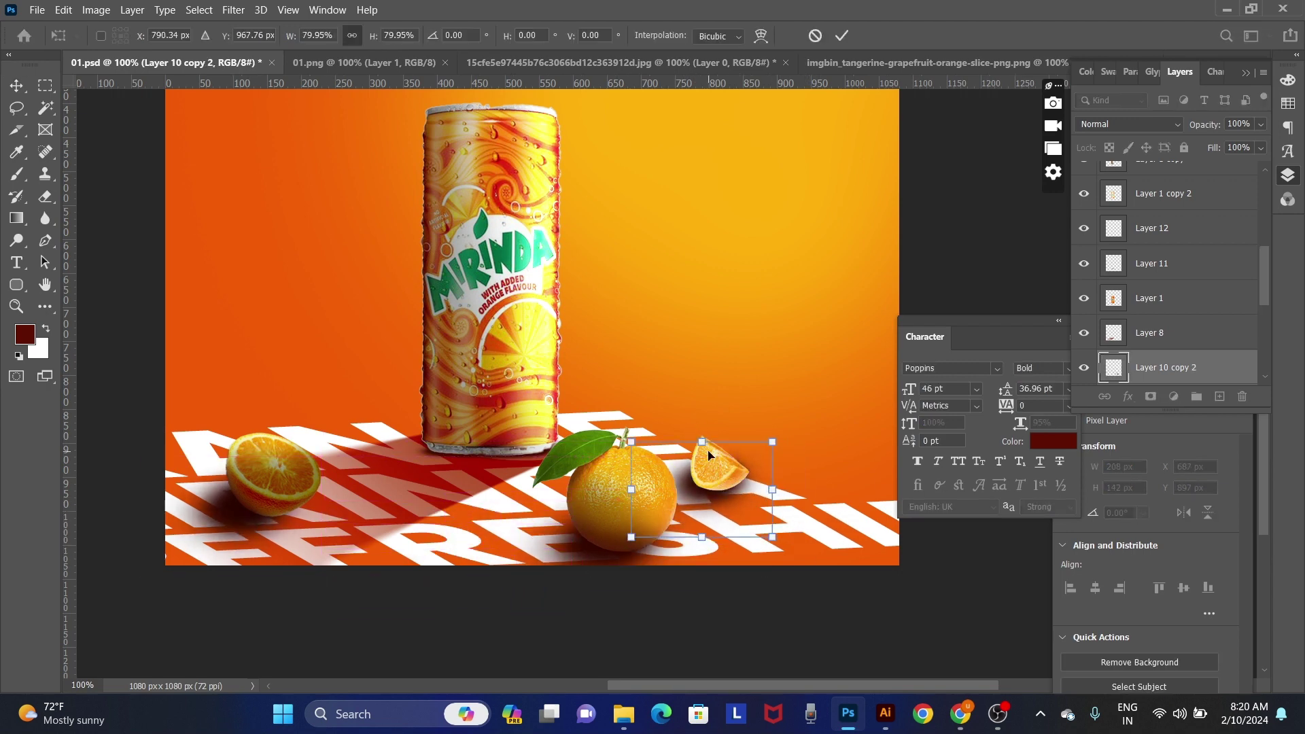
left_click_drag(702, 442, 702, 456)
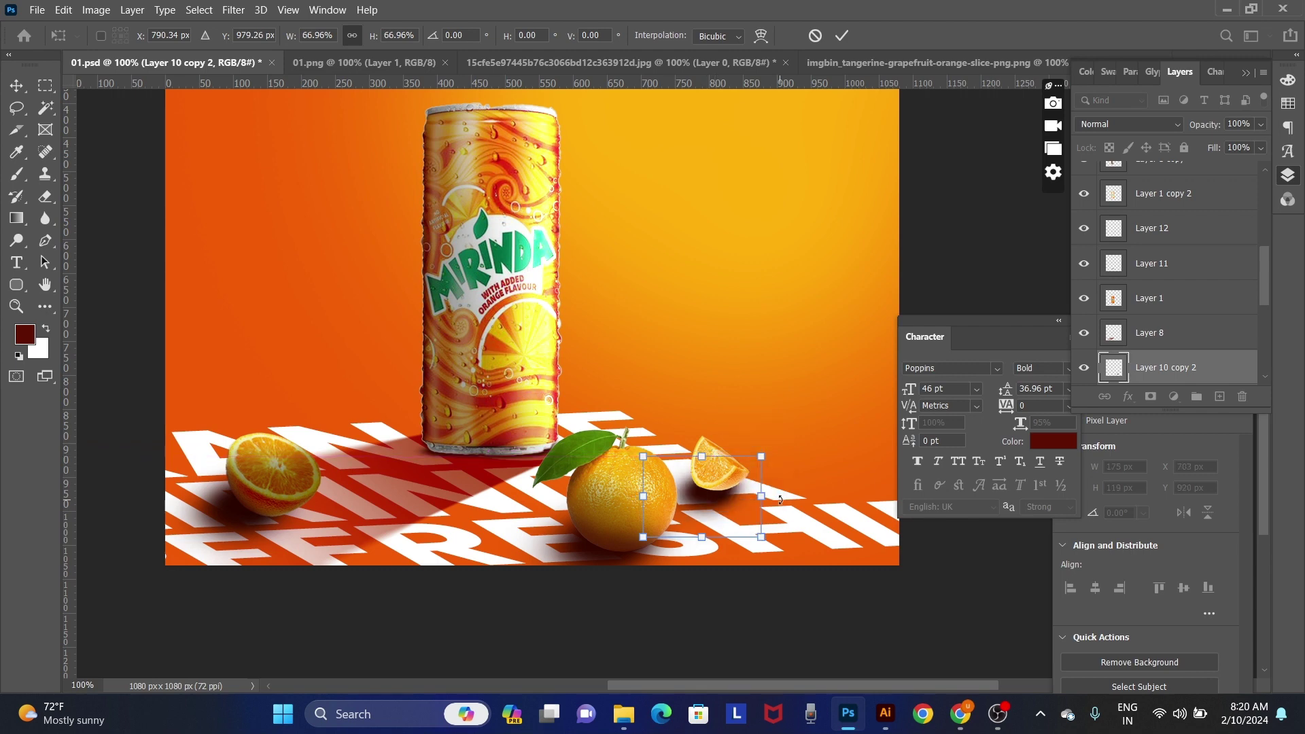
key("Return")
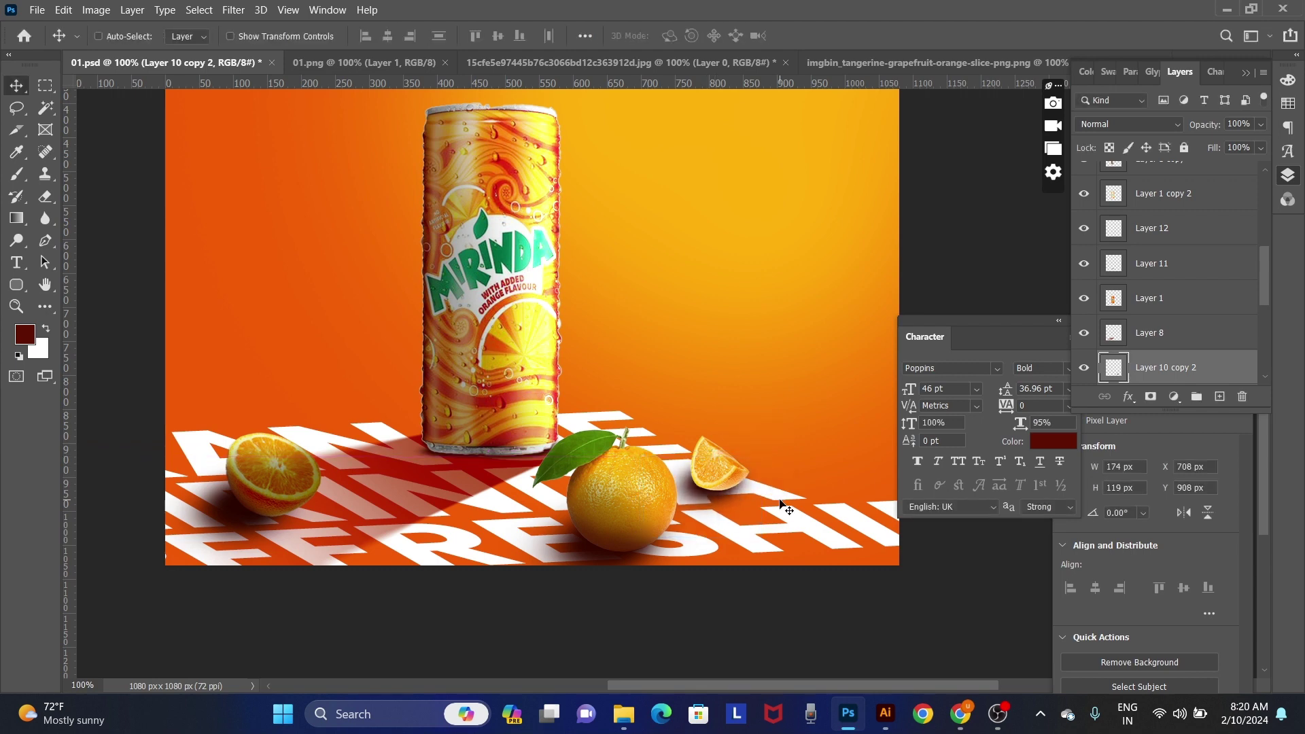
Step: Set the slice shadow to 88% opacity and nudge the orange slice down and right
key("8")
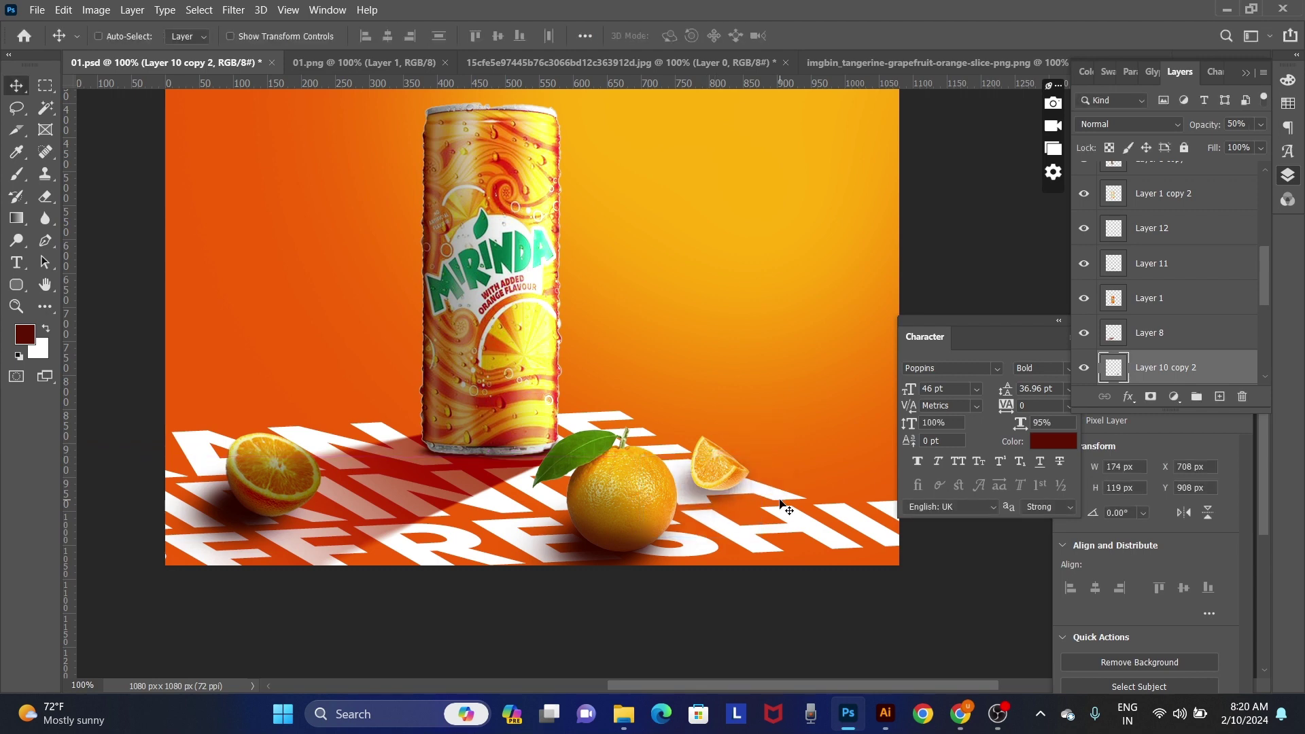
key("8")
scroll(781, 503, "up", 1)
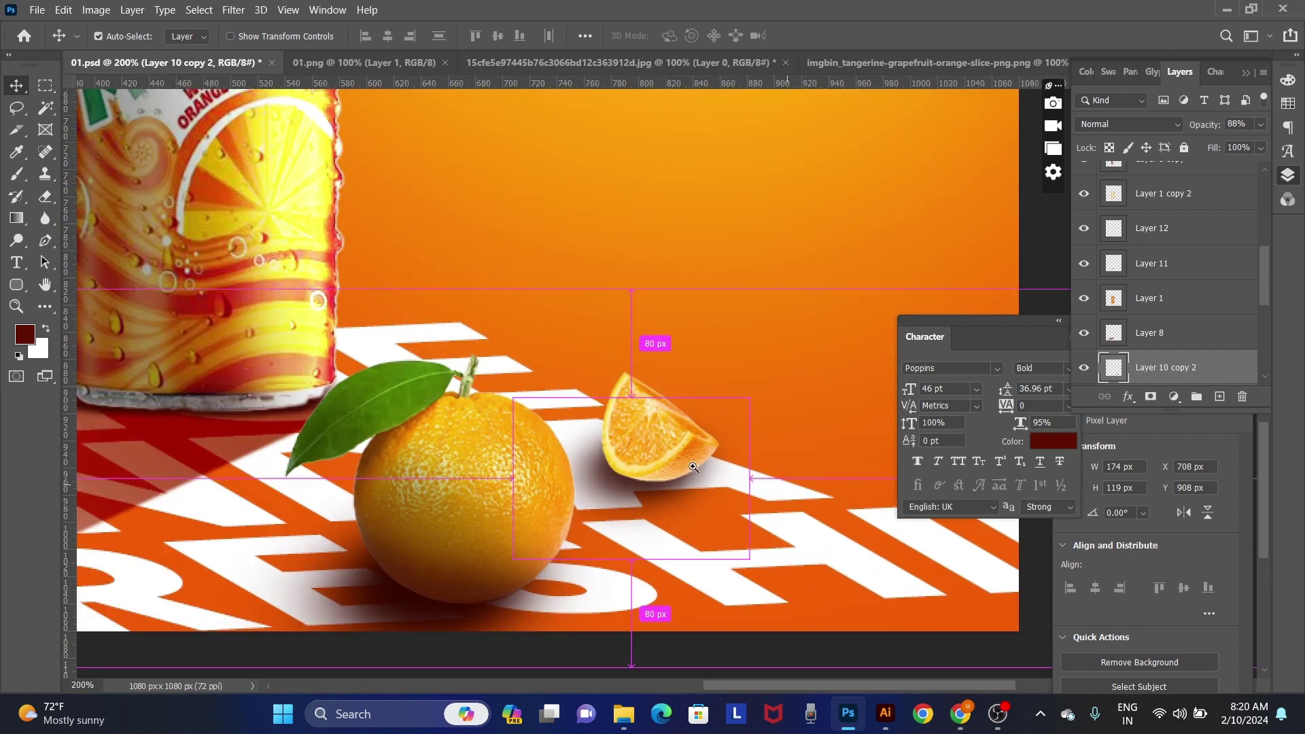
right_click(653, 435)
left_click(687, 444)
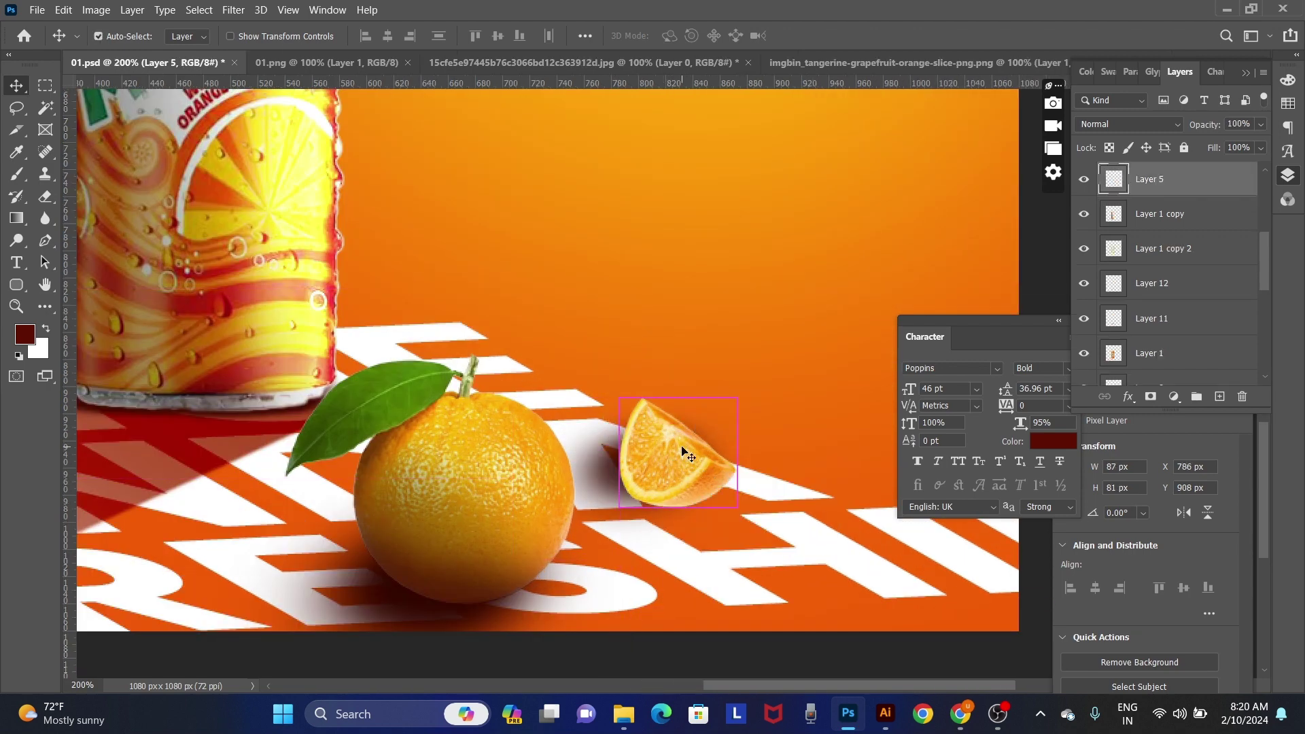
key("Right")
key("Right")
key("Right")
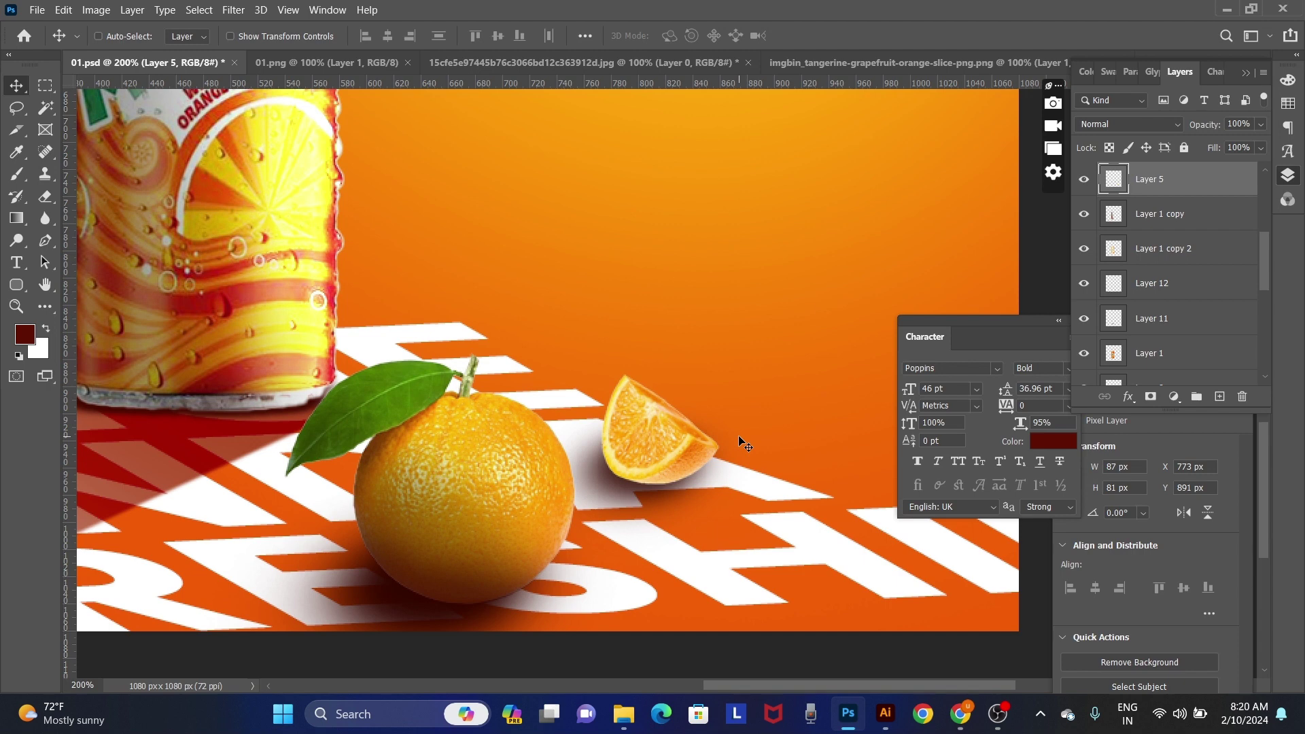
key("Down")
key("Down")
key("Right")
key("Right")
key("Down")
key("Down")
key("Down")
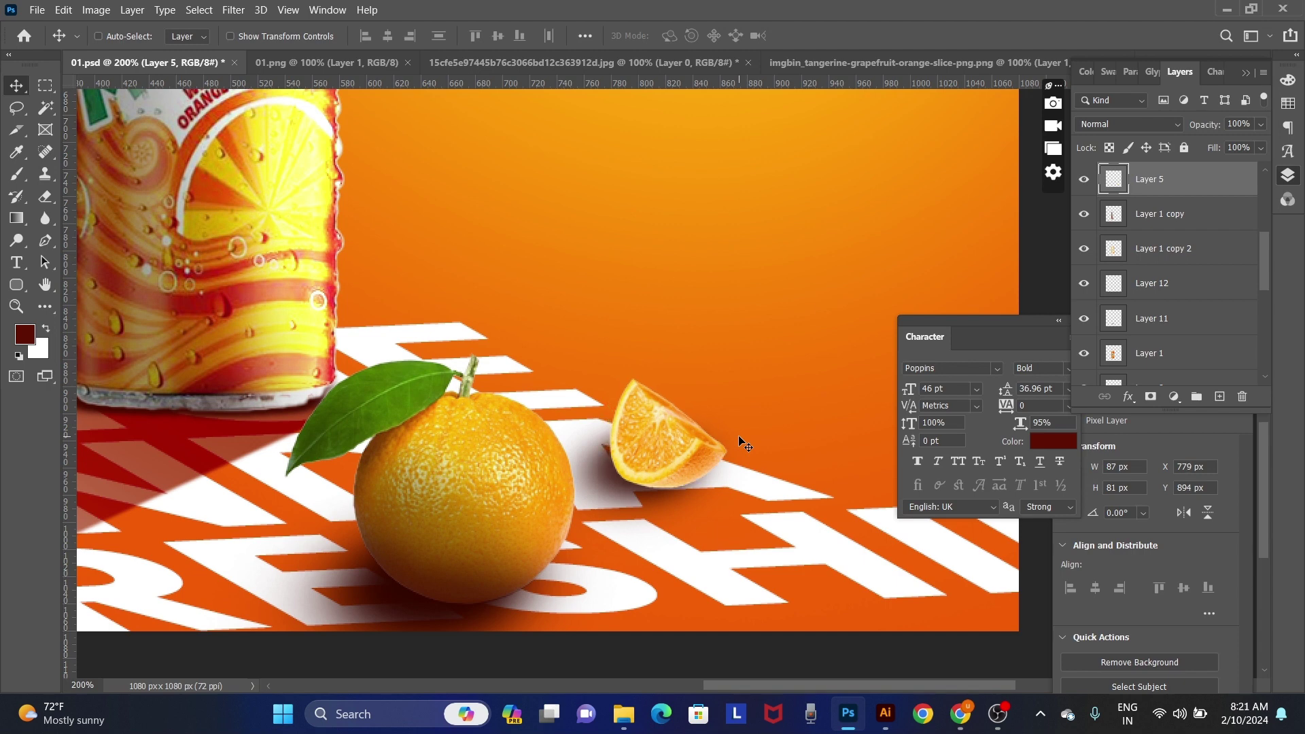
Step: Duplicate the orange slice layer and darken the copy with Levels output 158
key("alt+Right")
key("ctrl+l")
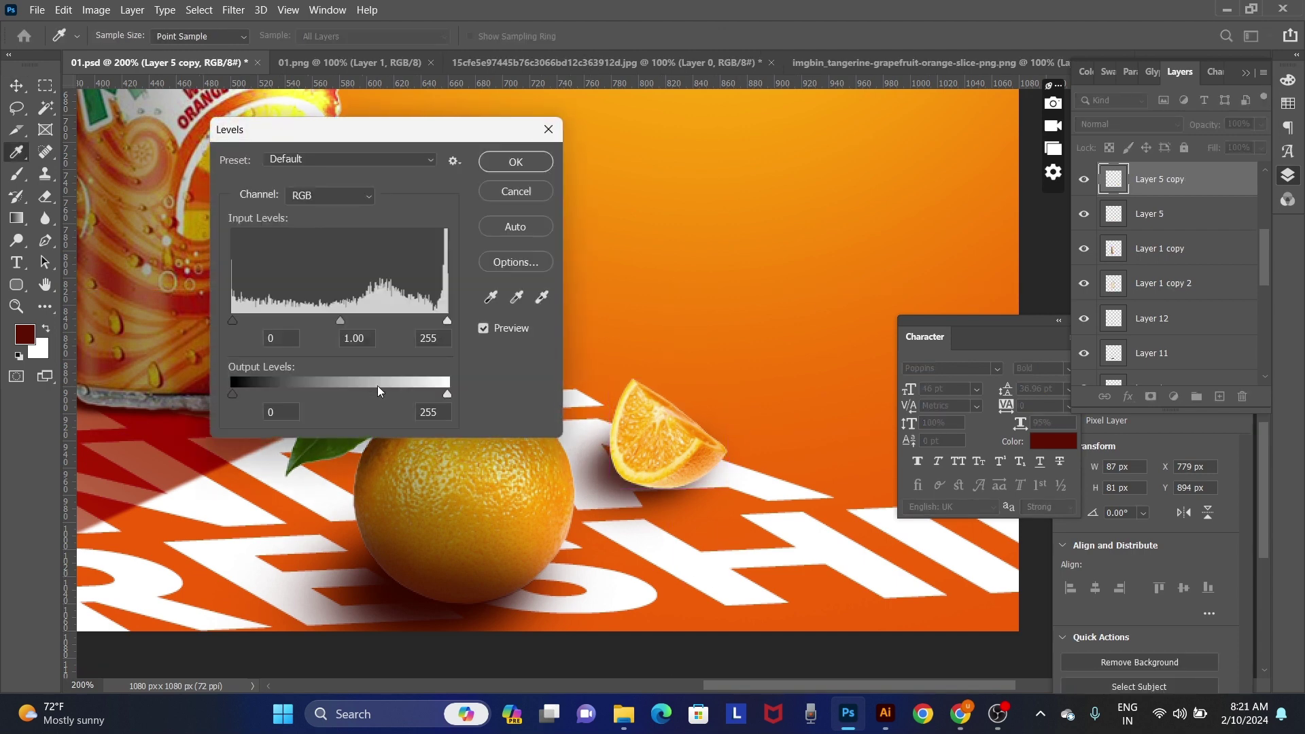
left_click_drag(447, 394, 398, 394)
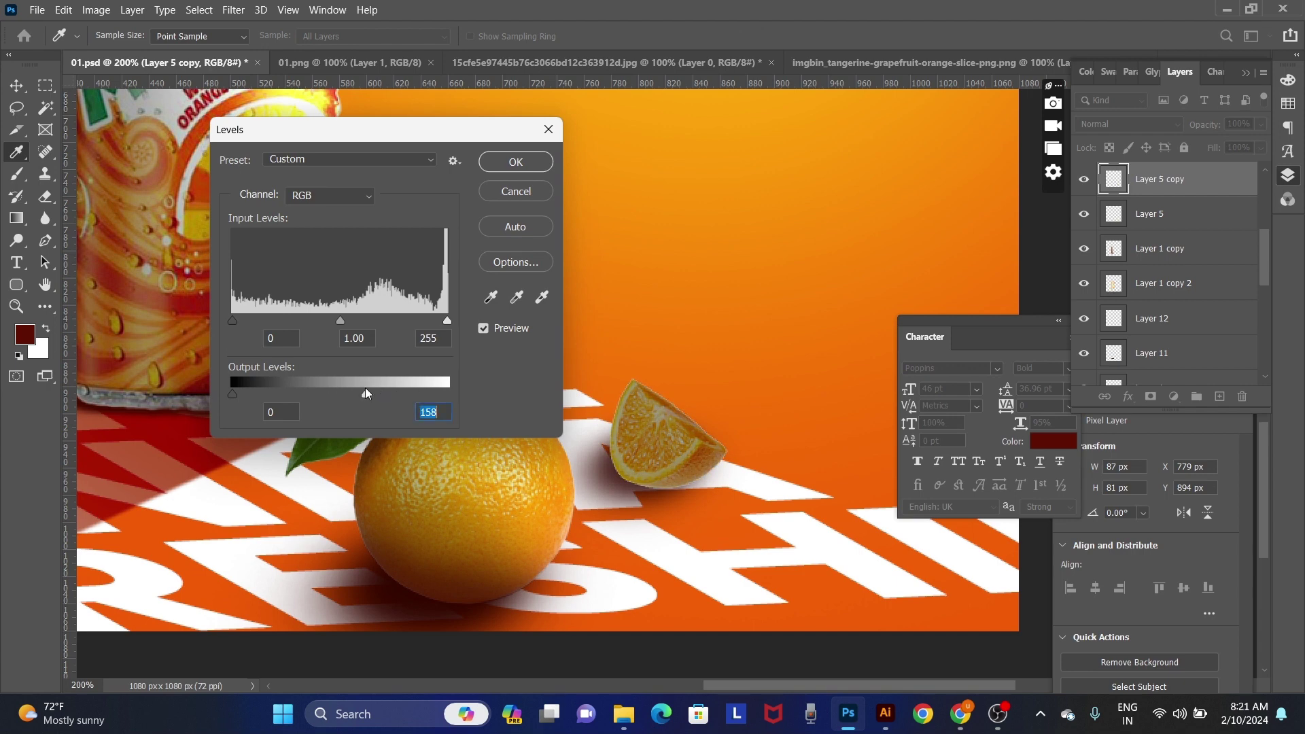
key("Return")
Step: Erase the dark overlay from the slice and load the slice's outline as a selection
key("e")
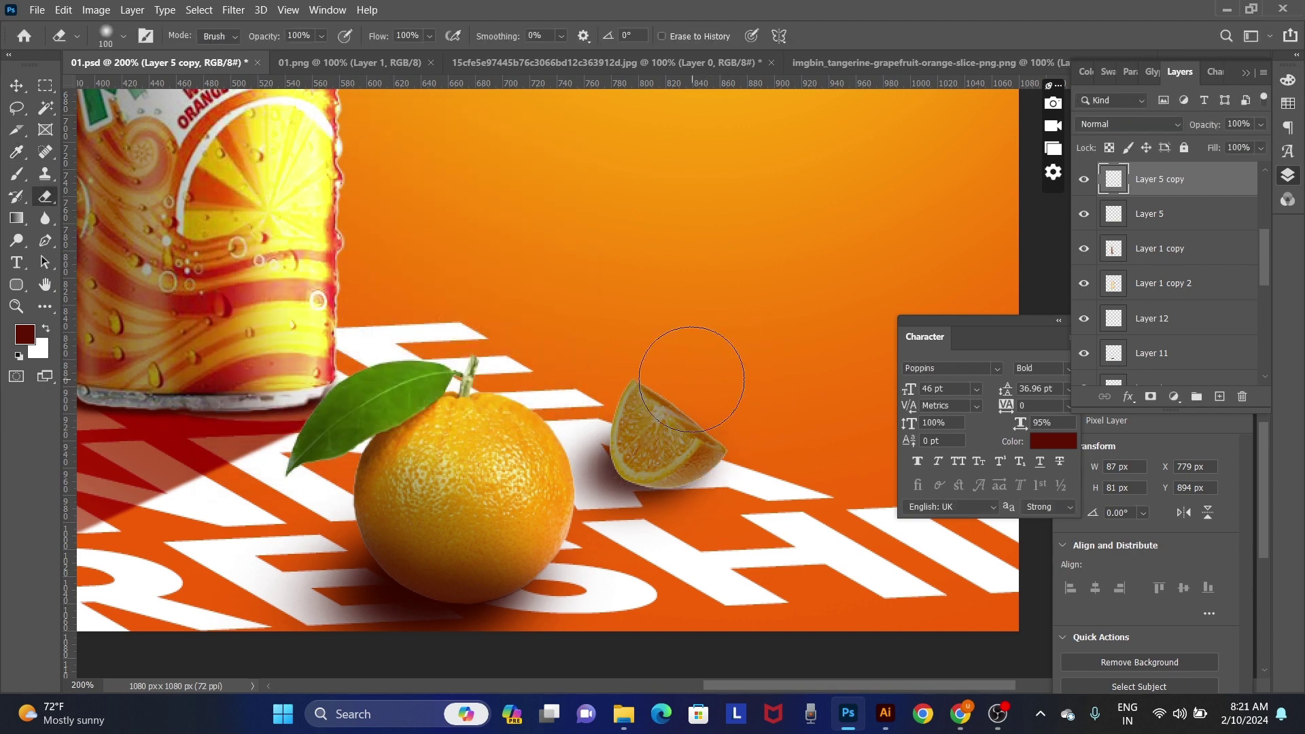
mouse_move(708, 412)
left_mouse_down()
mouse_move(751, 408)
mouse_move(641, 364)
mouse_move(693, 408)
mouse_move(756, 411)
left_mouse_up()
mouse_move(871, 443)
left_mouse_down()
mouse_move(786, 562)
mouse_move(694, 530)
left_mouse_up()
left_click(1120, 222, "ctrl")
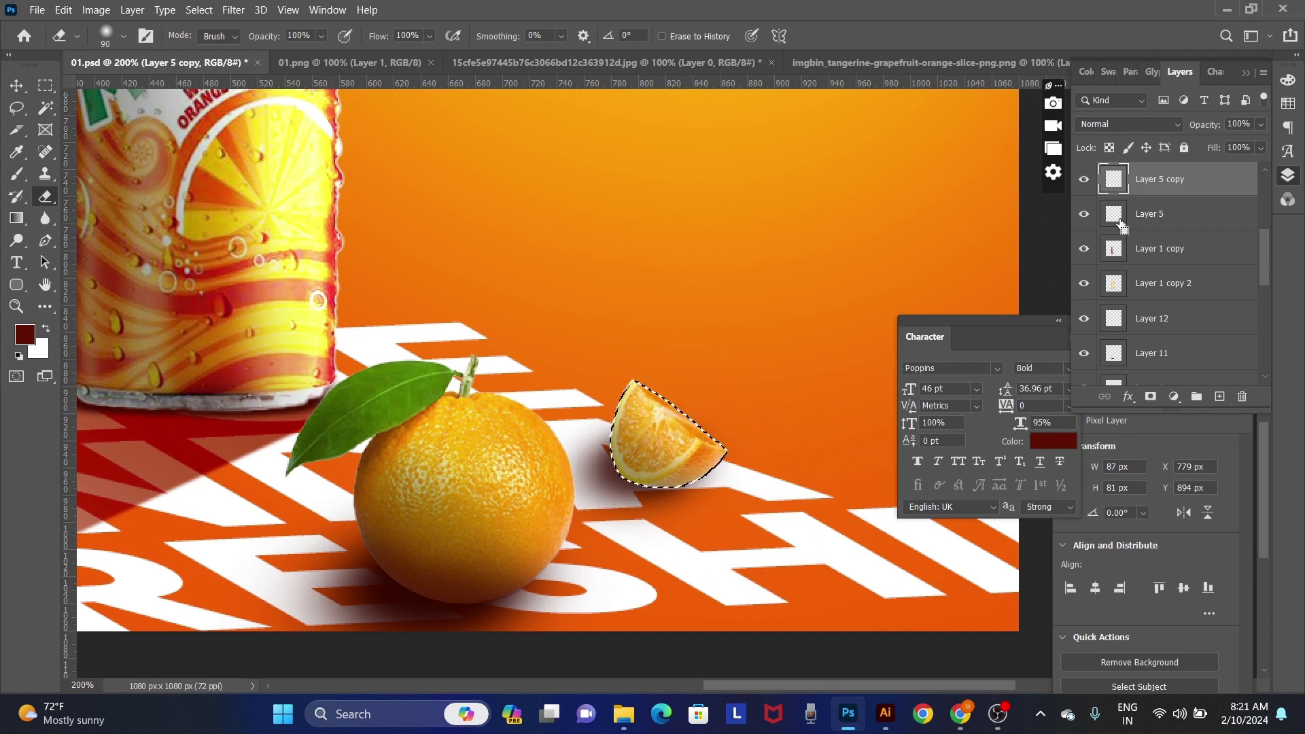
Step: On a new Layer 14, brush a small dark contact shadow beneath the orange slice, then deselect
key("ctrl+shift+n")
key("Return")
key("b")
scroll(705, 557, "up", 2, "alt")
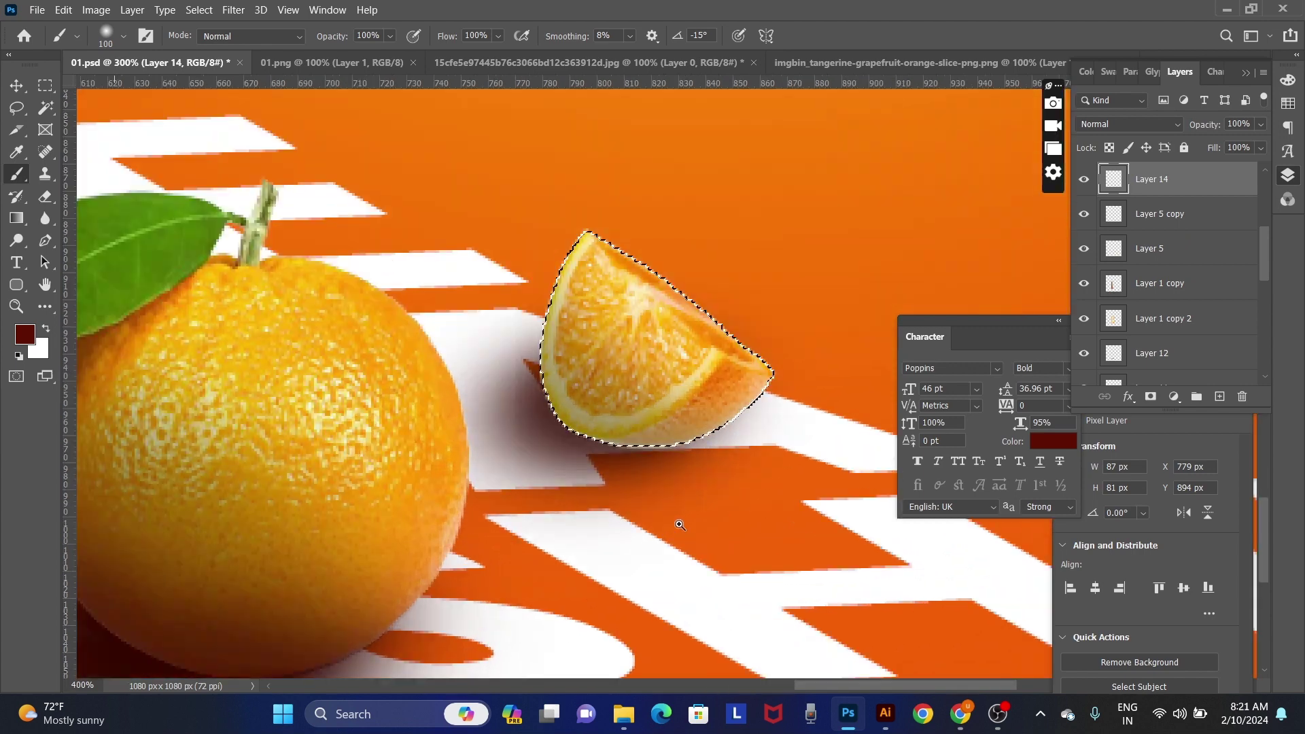
key("bracketleft")
key("bracketleft")
key("bracketleft")
key("bracketleft")
key("bracketleft")
key("bracketleft")
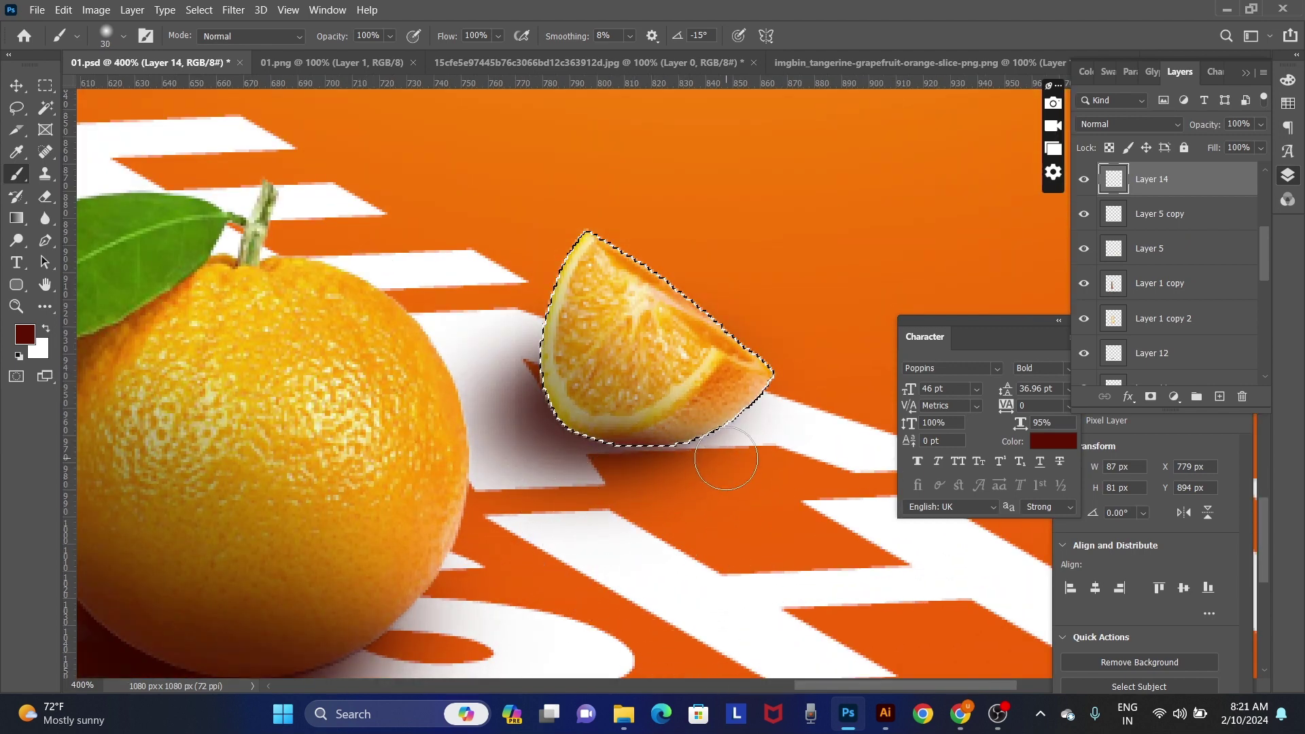
mouse_move(667, 480)
left_mouse_down()
mouse_move(583, 469)
mouse_move(526, 407)
mouse_move(509, 357)
left_mouse_up()
key("ctrl+d")
key("v")
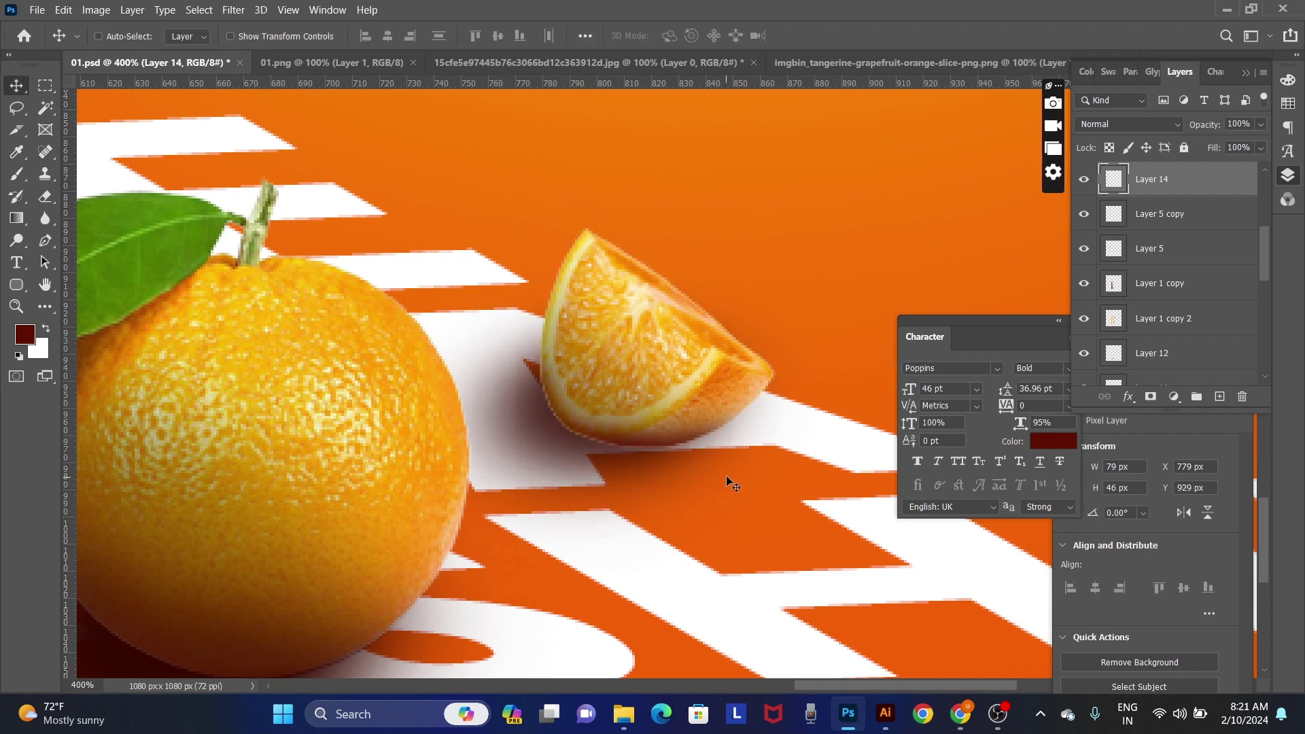
scroll(730, 482, "down", 5)
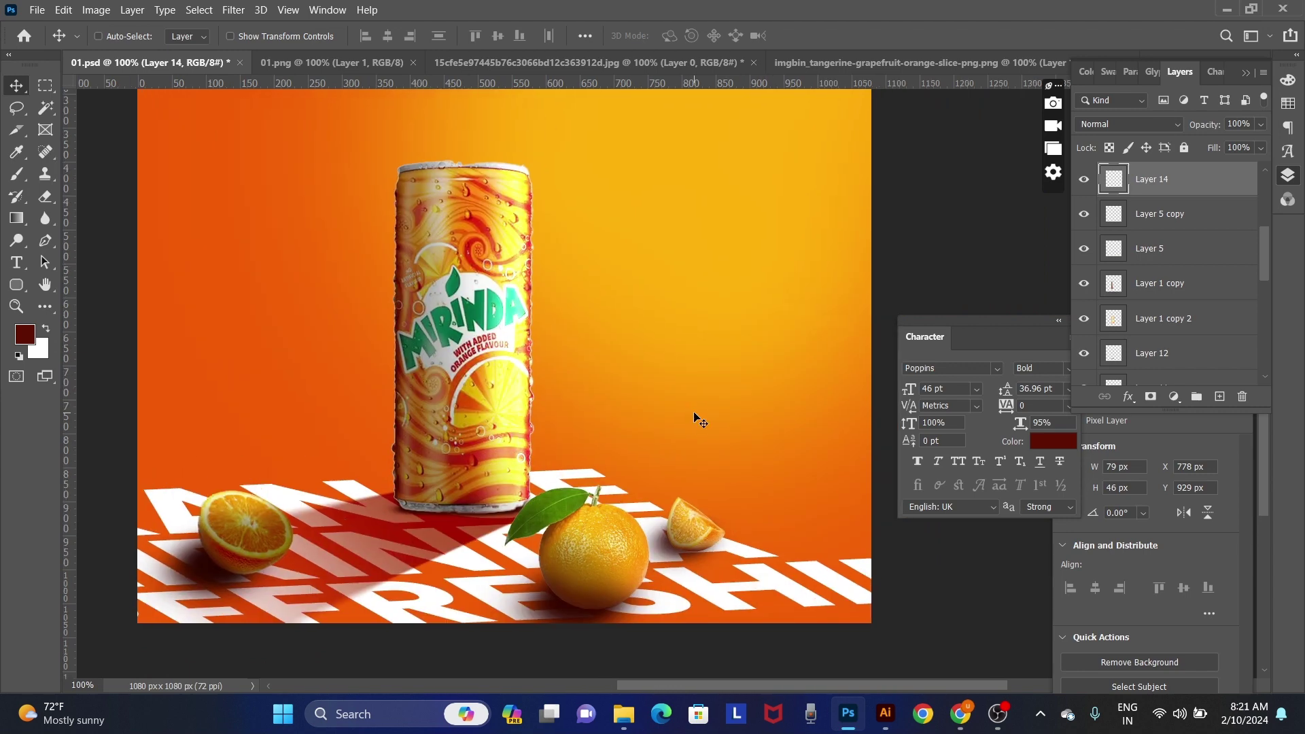
scroll(696, 408, "up", 2)
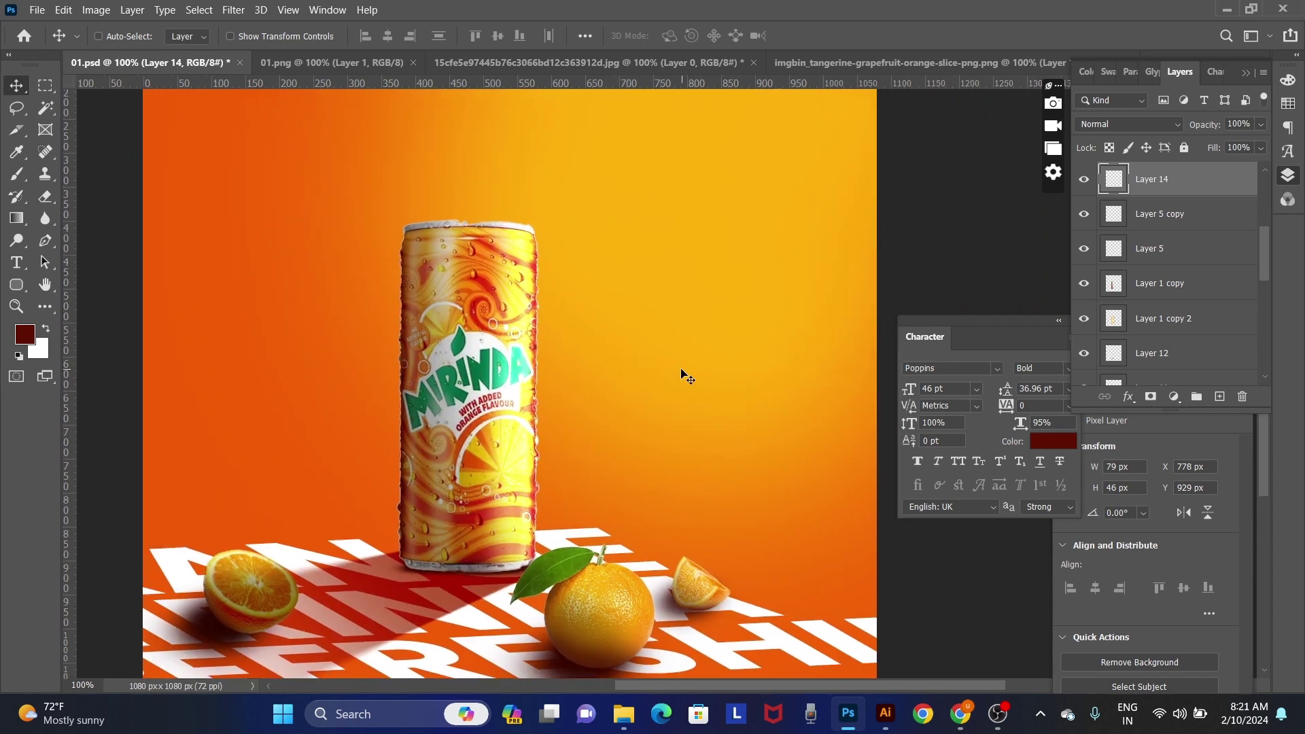
scroll(682, 372, "down", 1)
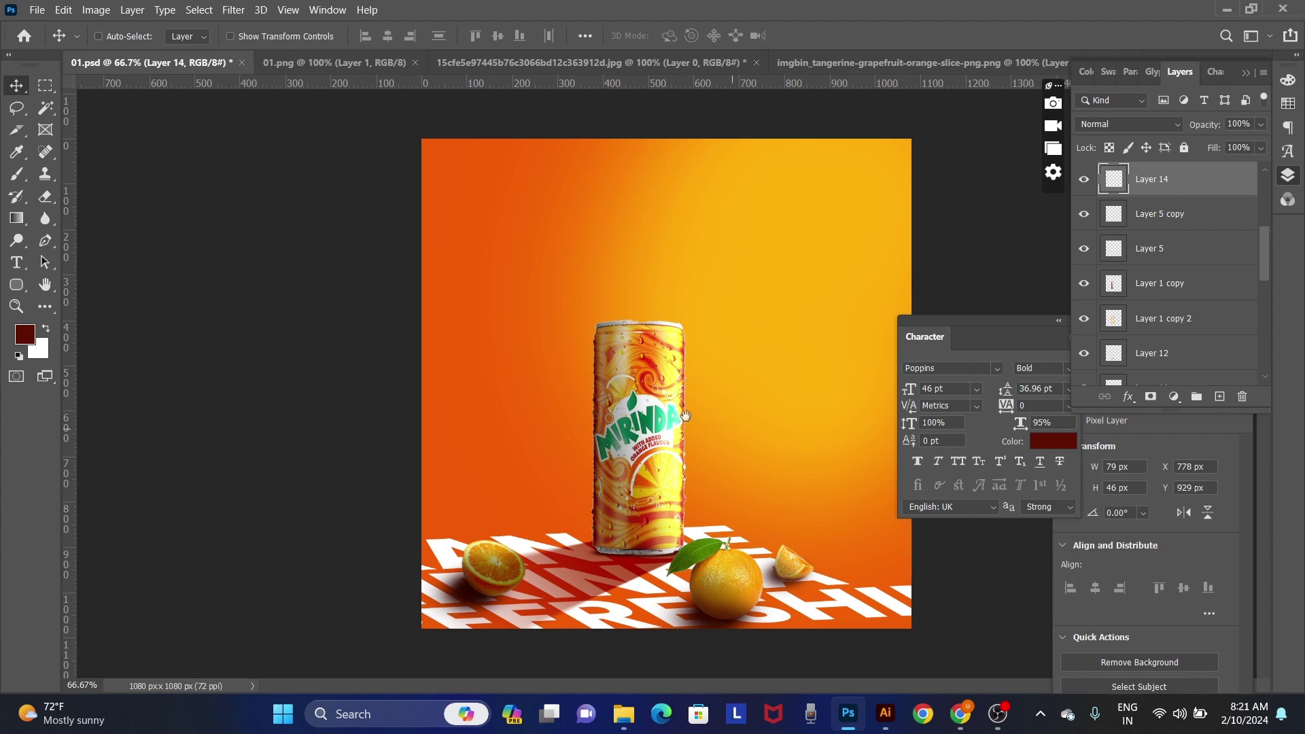
scroll(781, 292, "up", 1)
scroll(747, 303, "down", 1)
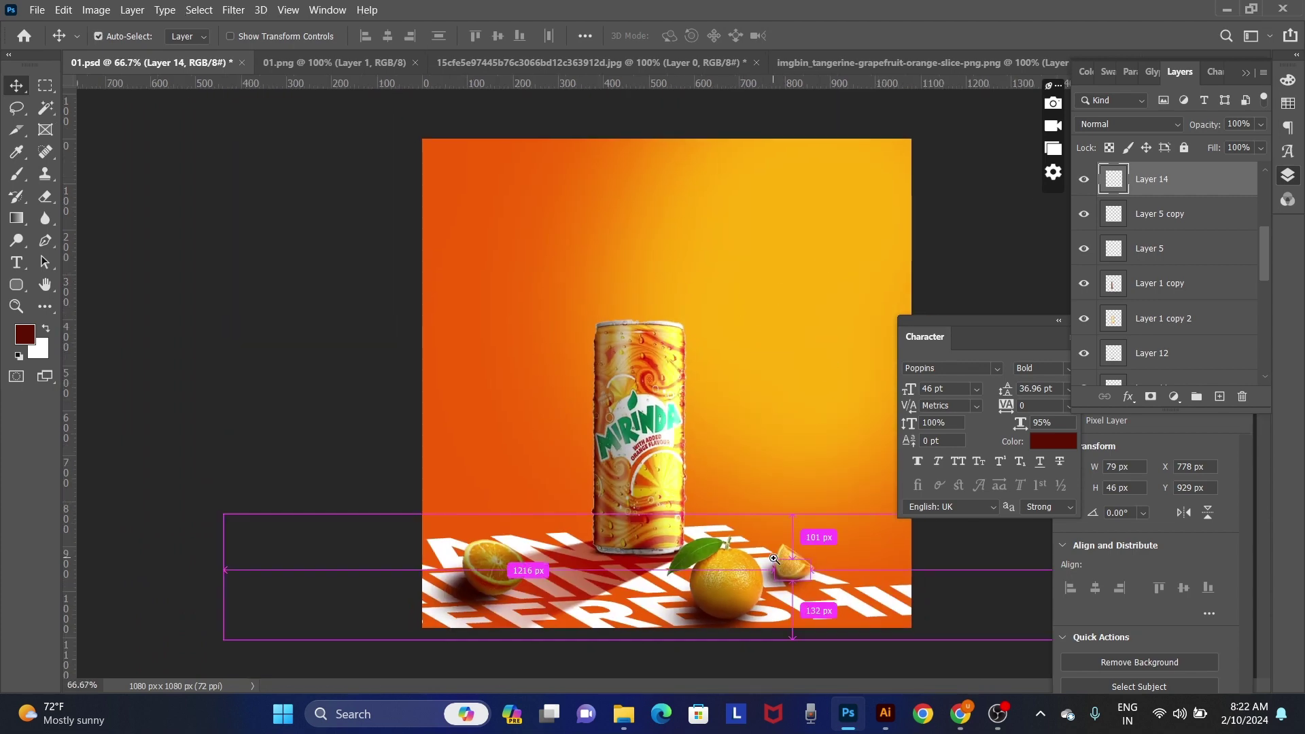
scroll(809, 571, "up", 1)
right_click(595, 496)
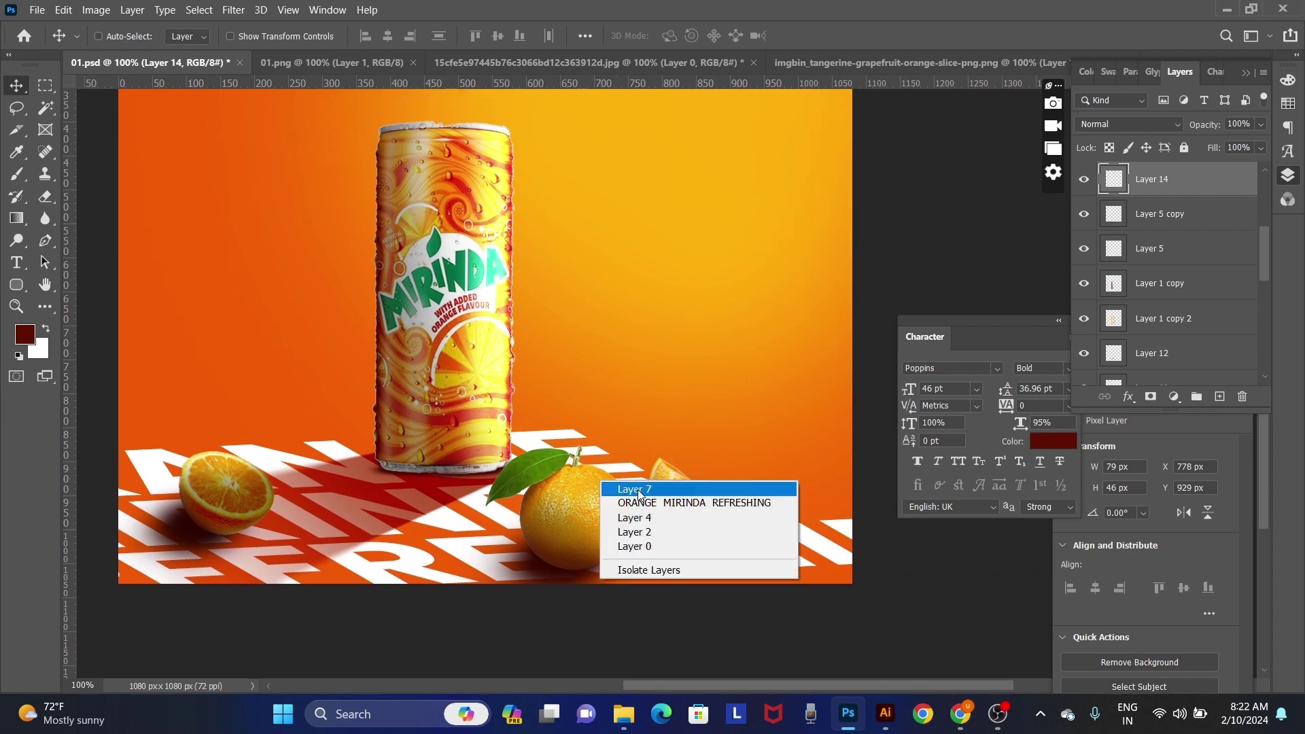
left_click(612, 493)
left_click(21, 241)
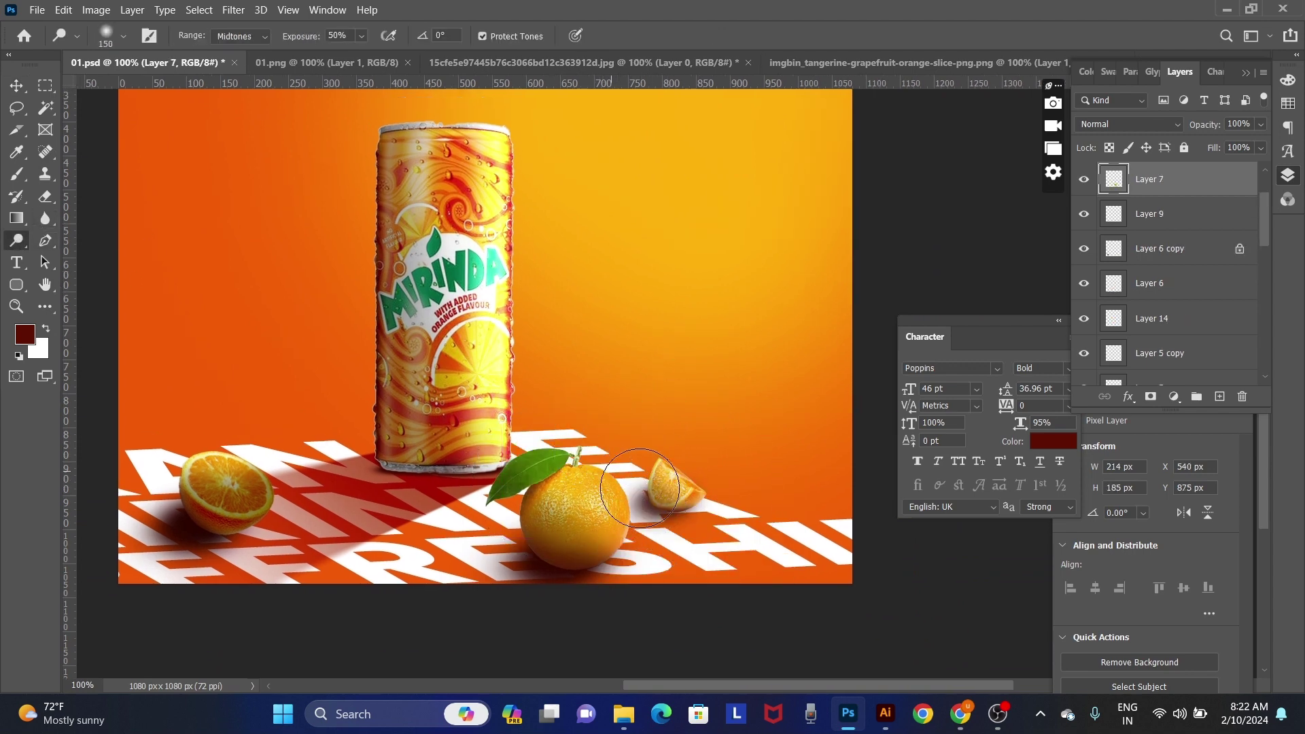
key("v")
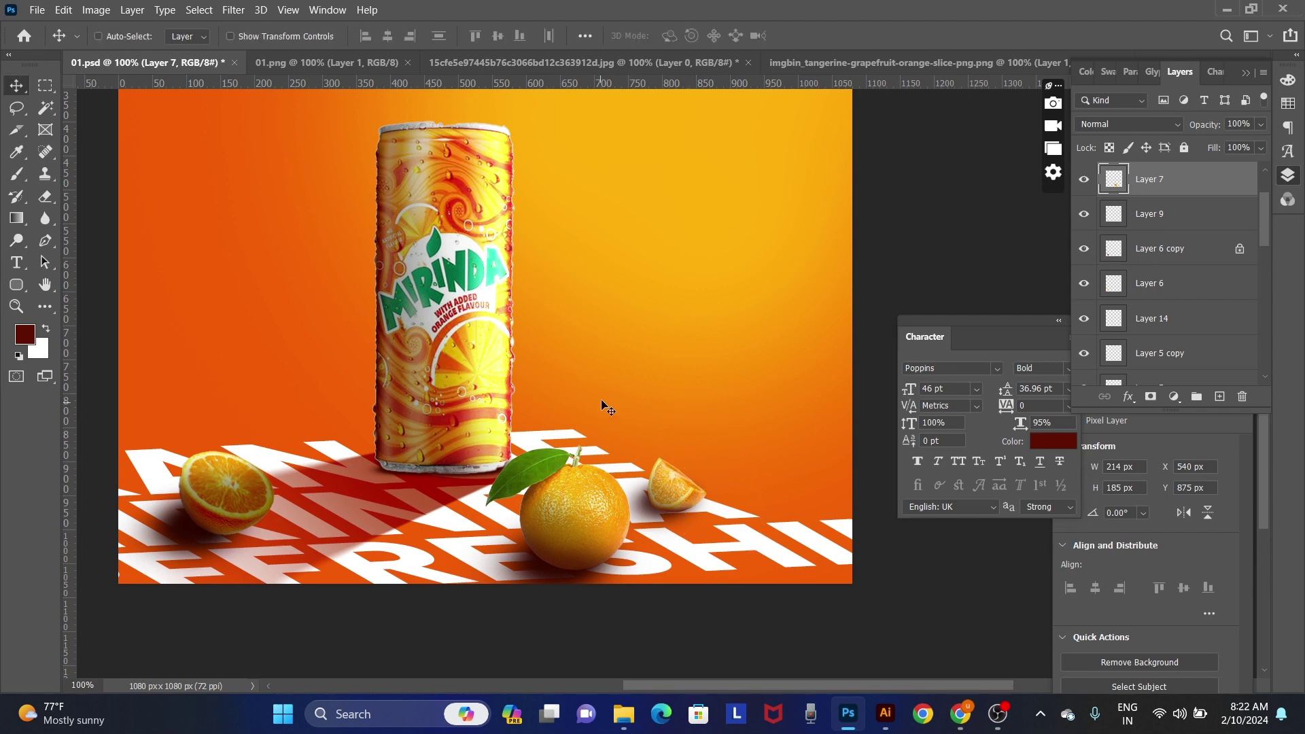
key("ctrl+minus")
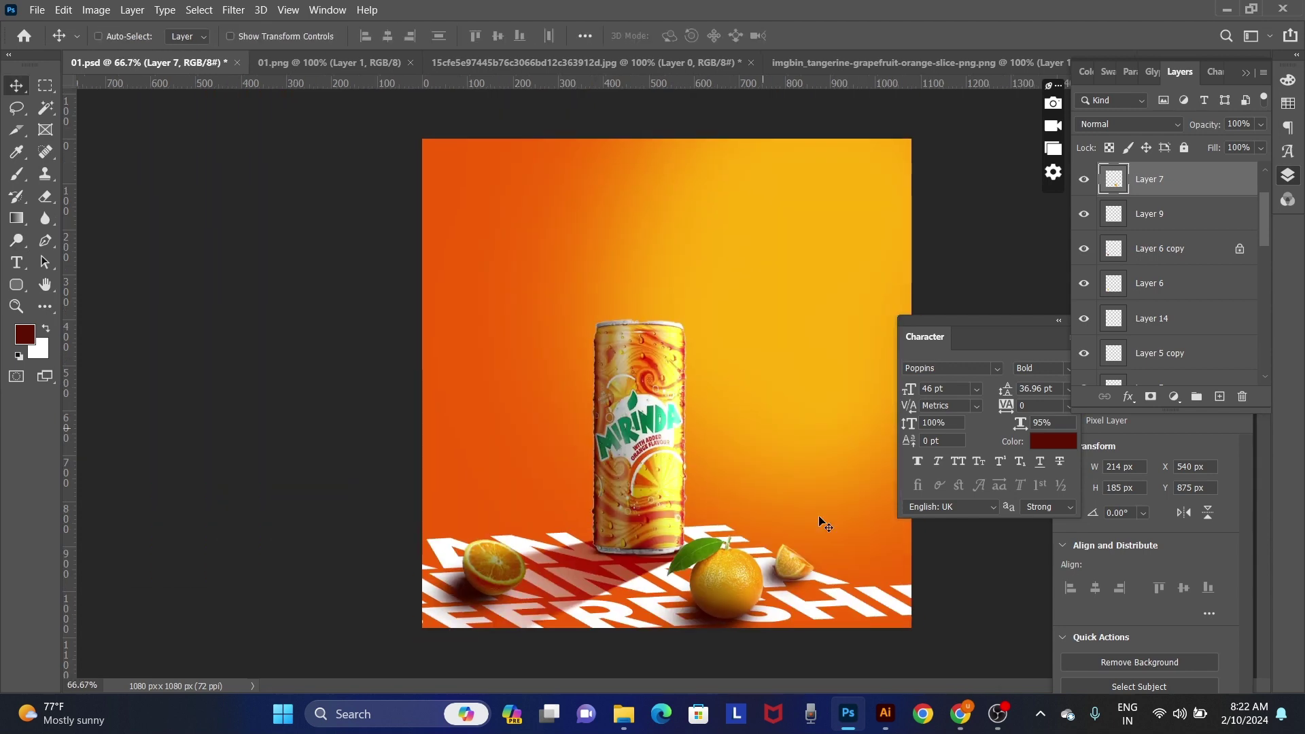
Step: Search Chrome images for 'mirinda logo png' in a new tab
left_click(964, 722)
left_click(1124, 22)
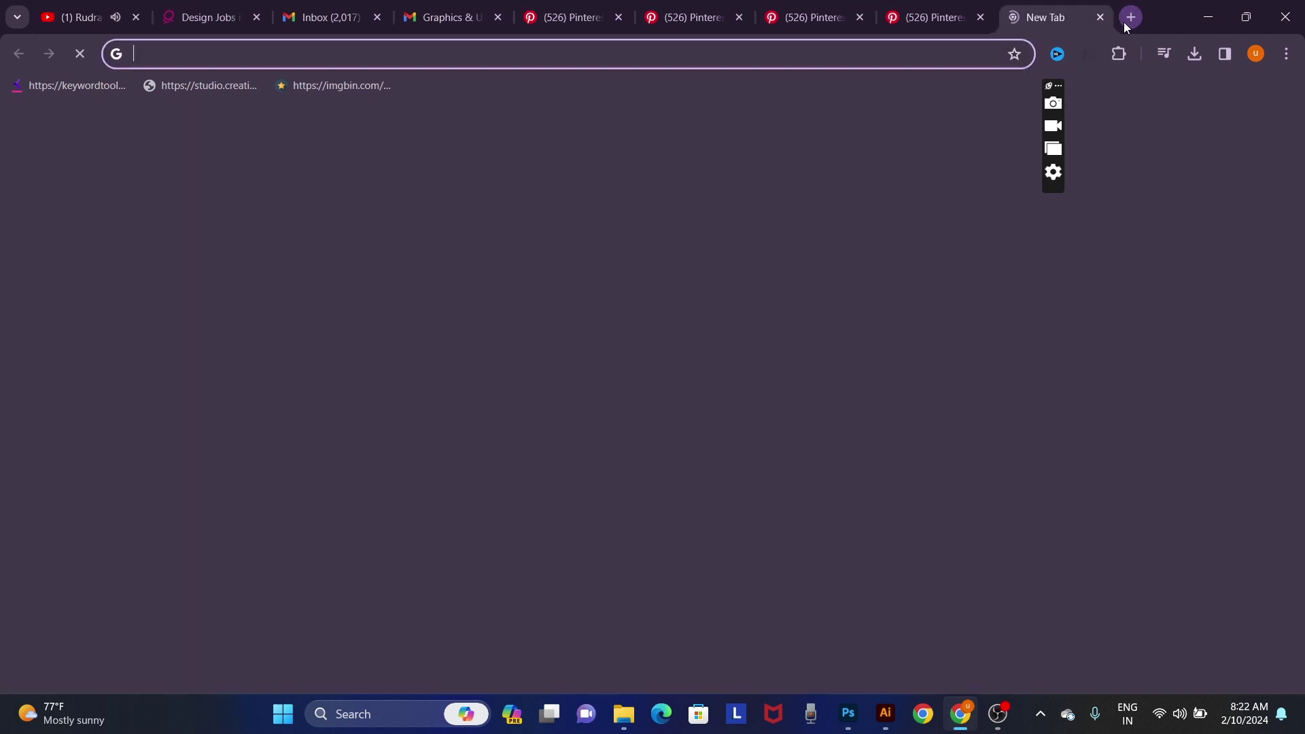
type("mirinda ")
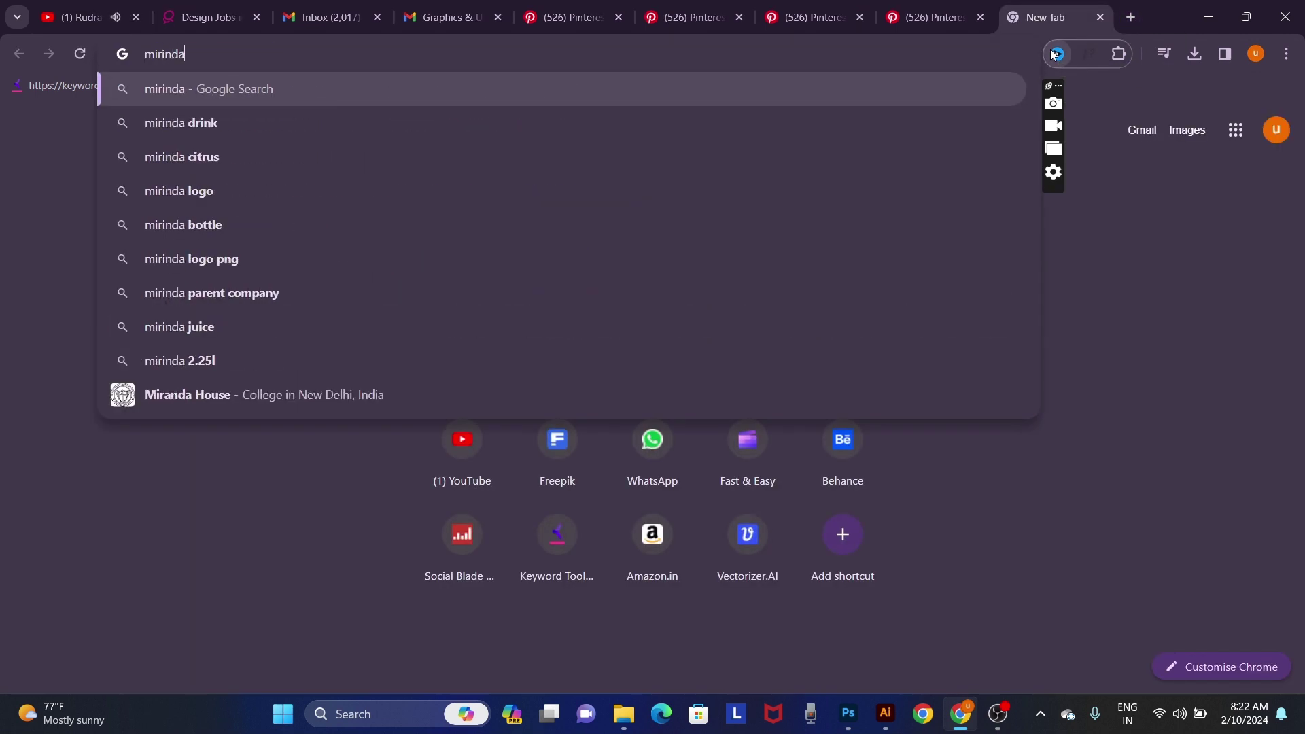
type("logo png")
key("Return")
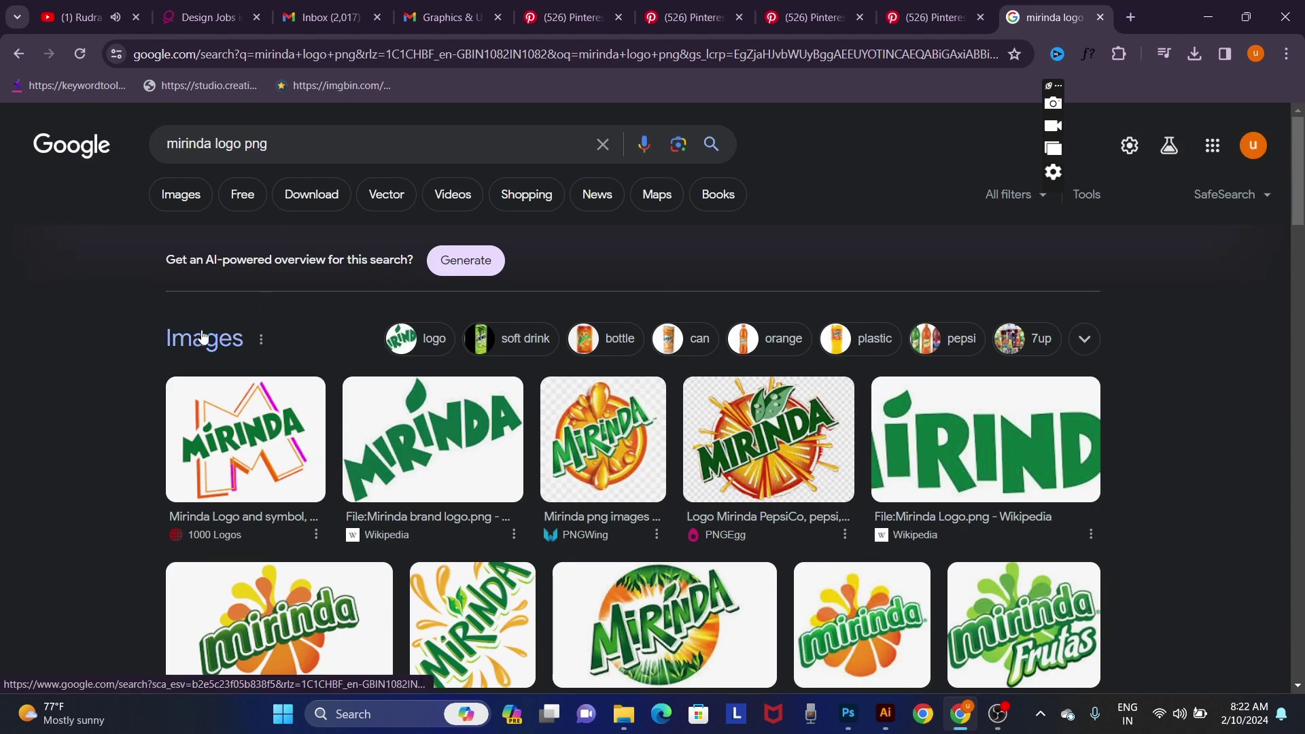
left_click(214, 336)
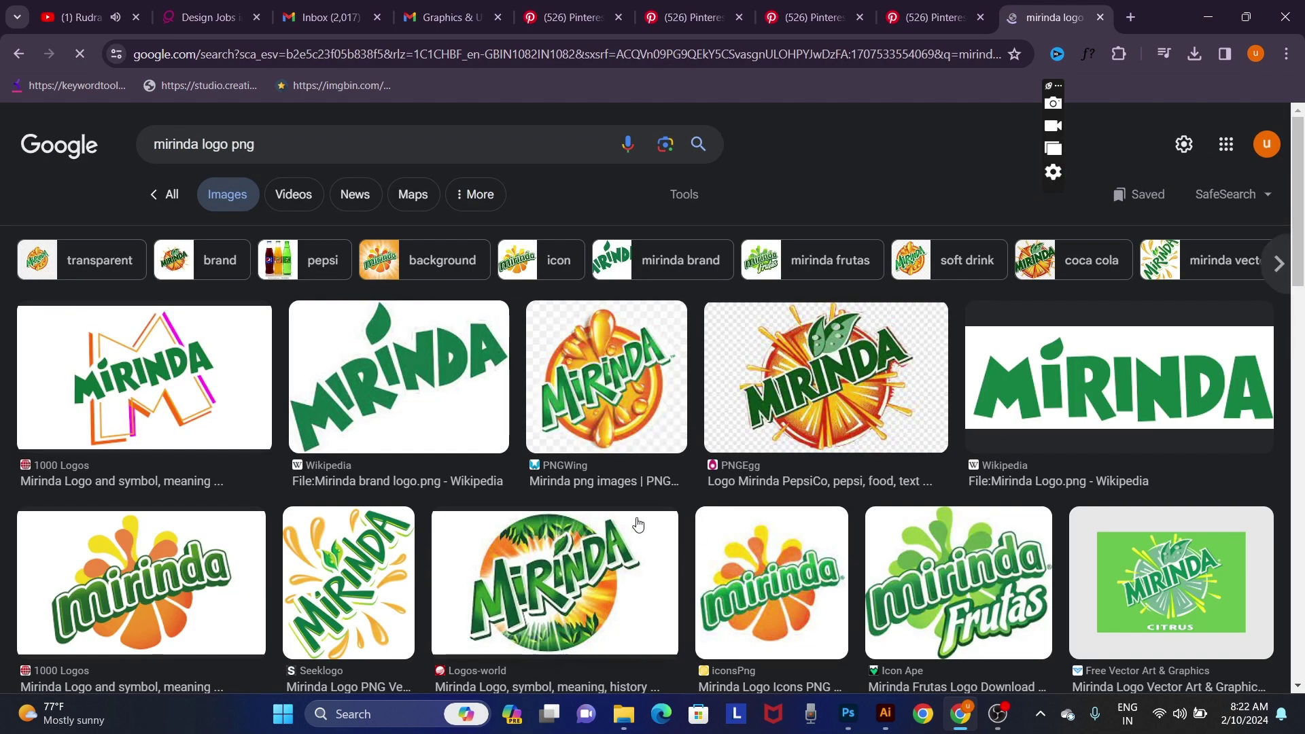
Step: Open the Wikipedia MIRINDA logo result and copy the image to the clipboard
scroll(1120, 406, "down", 3)
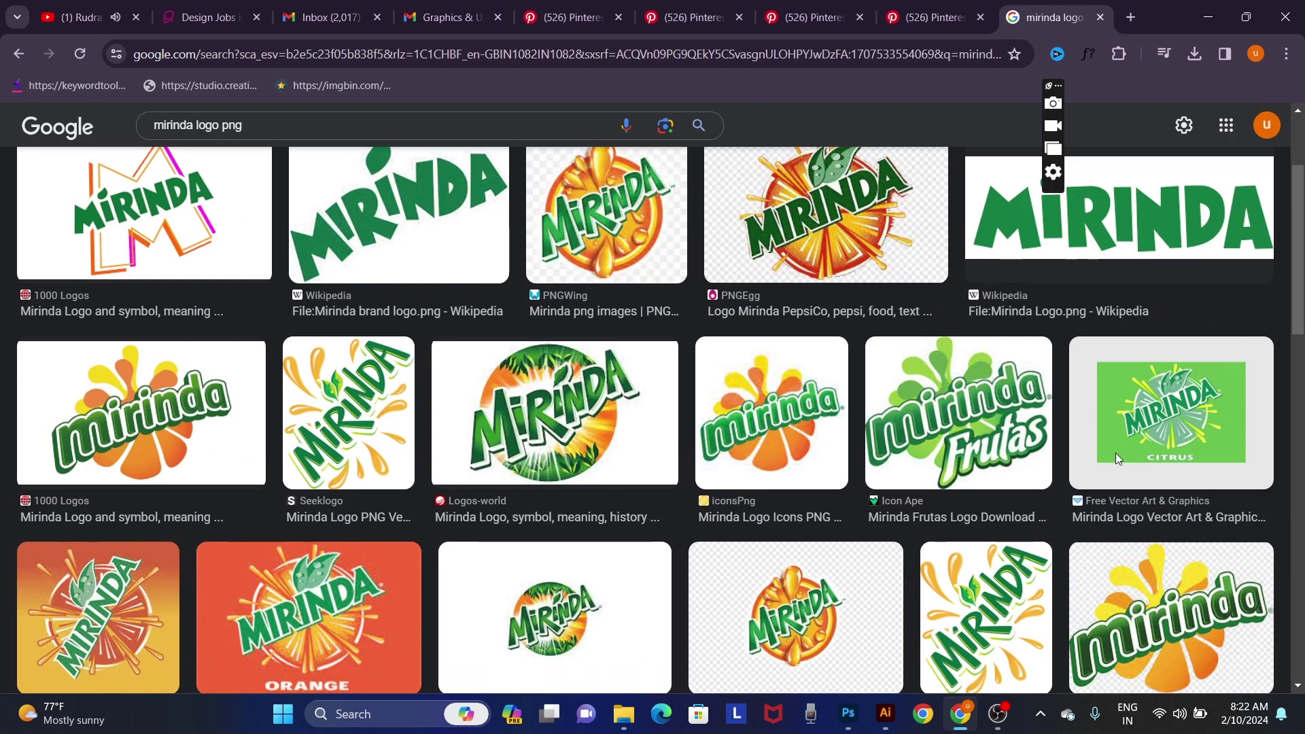
scroll(1121, 435, "up", 3)
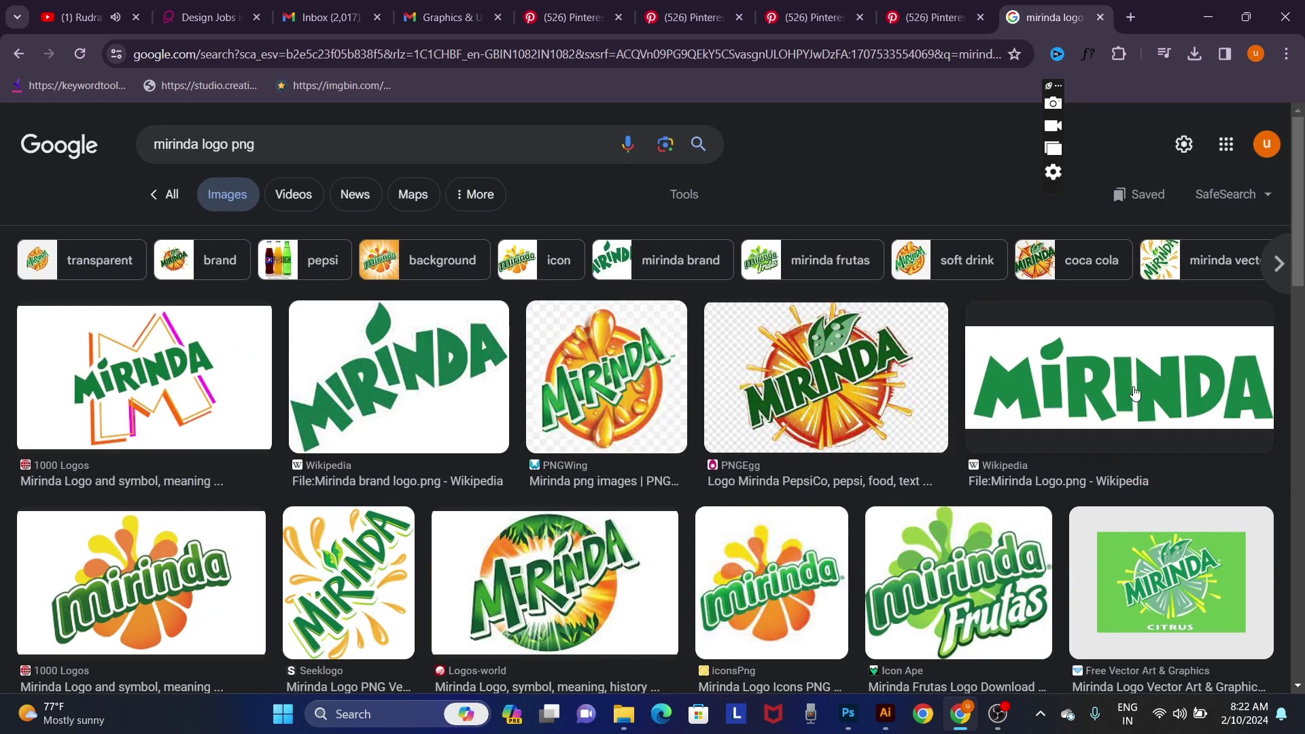
left_click(1133, 391)
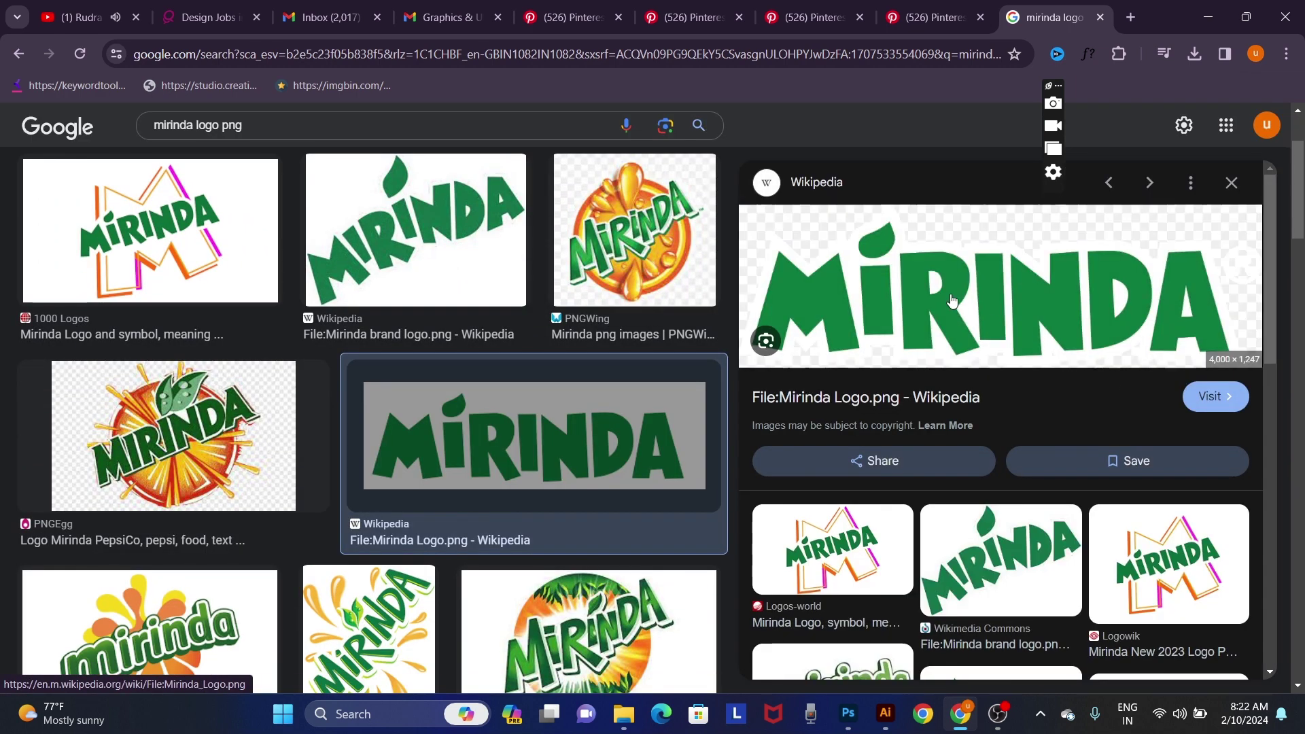
right_click(952, 301)
left_click(1038, 549)
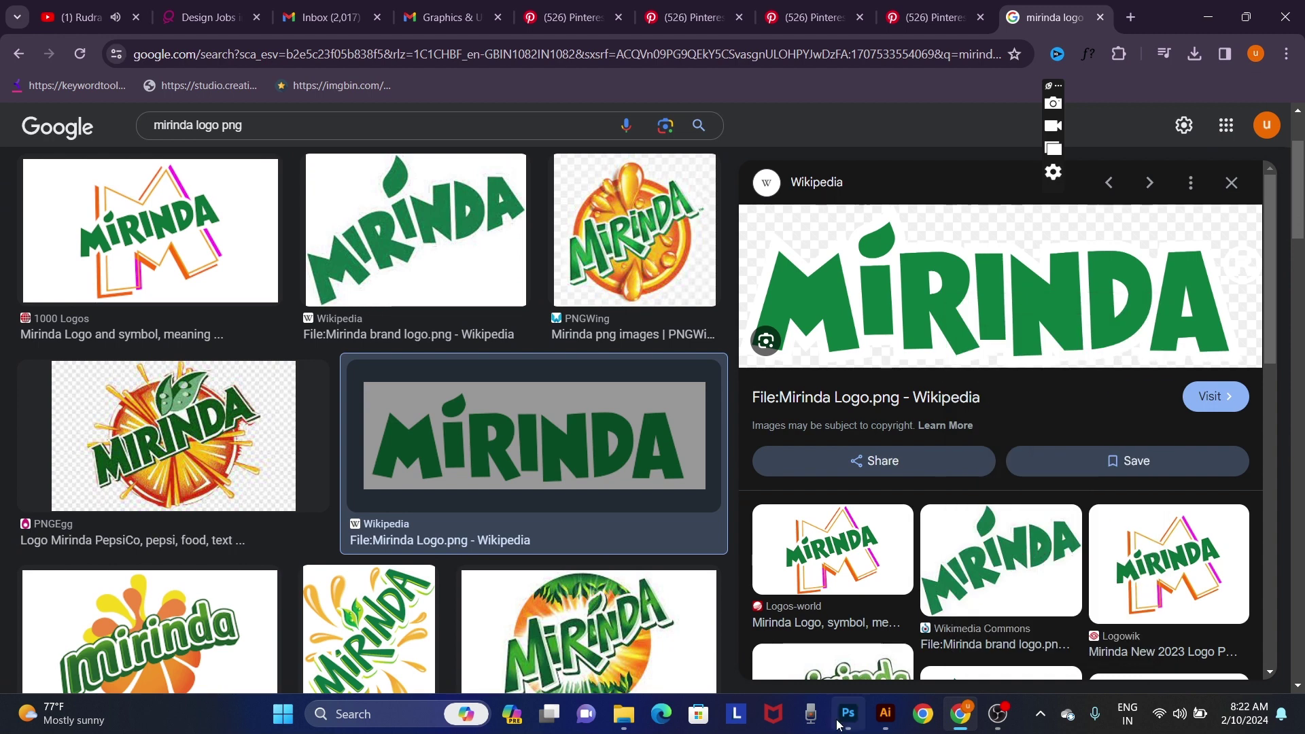
left_click(848, 715)
Step: Paste the MIRINDA logo and scale it to 374×117 px at the top of the ad
key("ctrl+v")
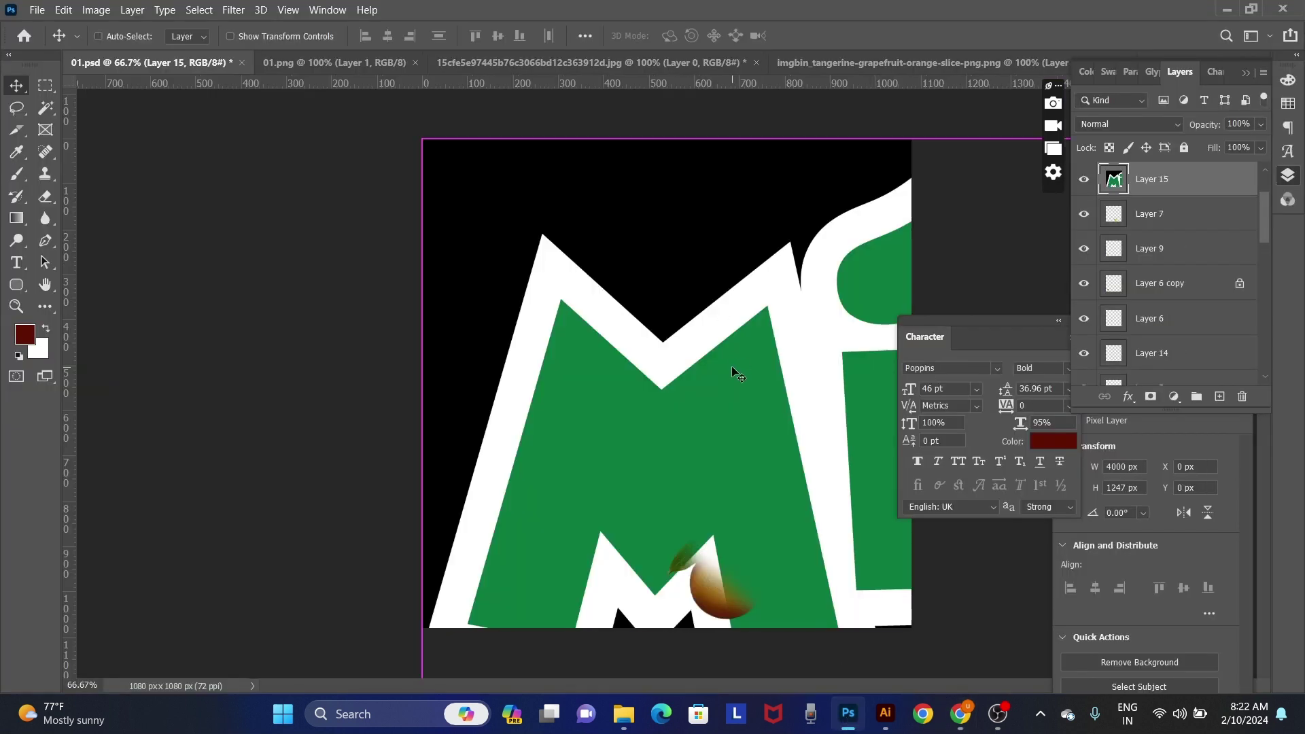
key("space")
key("ctrl+minus")
key("ctrl+minus")
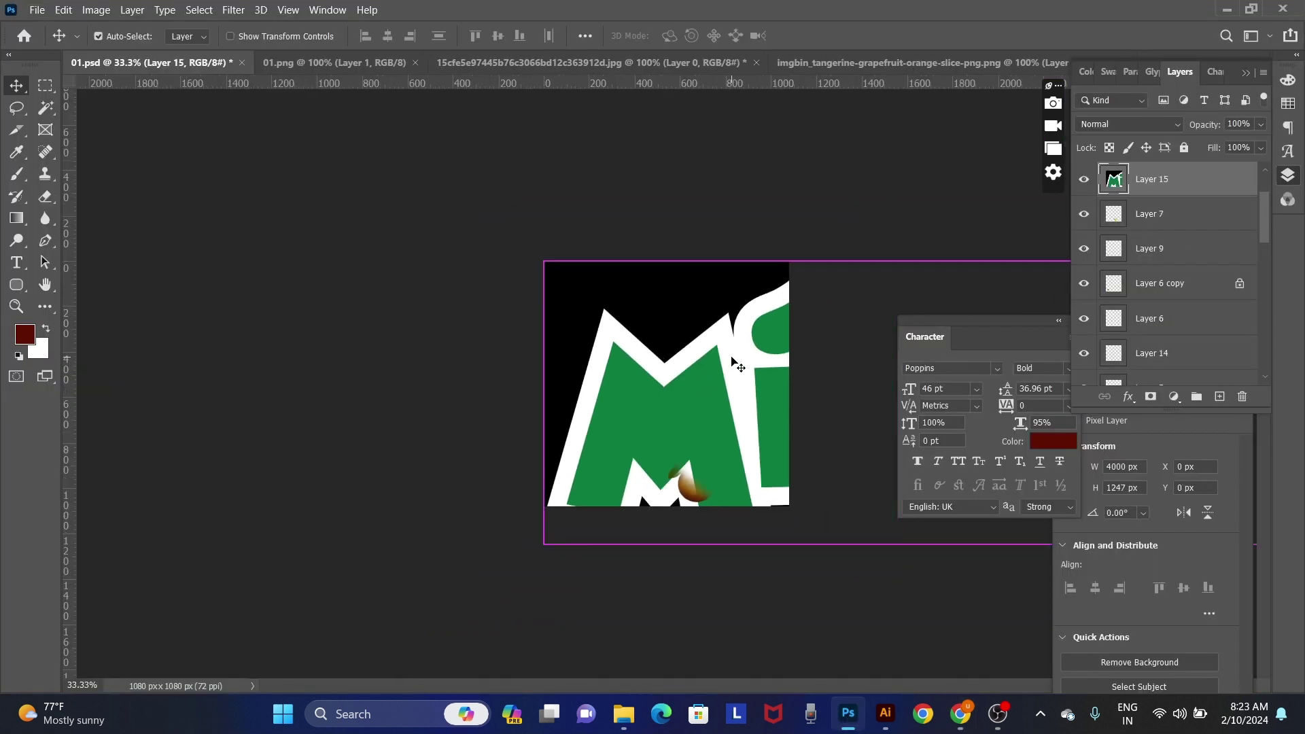
key("ctrl+t")
left_click_drag(999, 253, 804, 198)
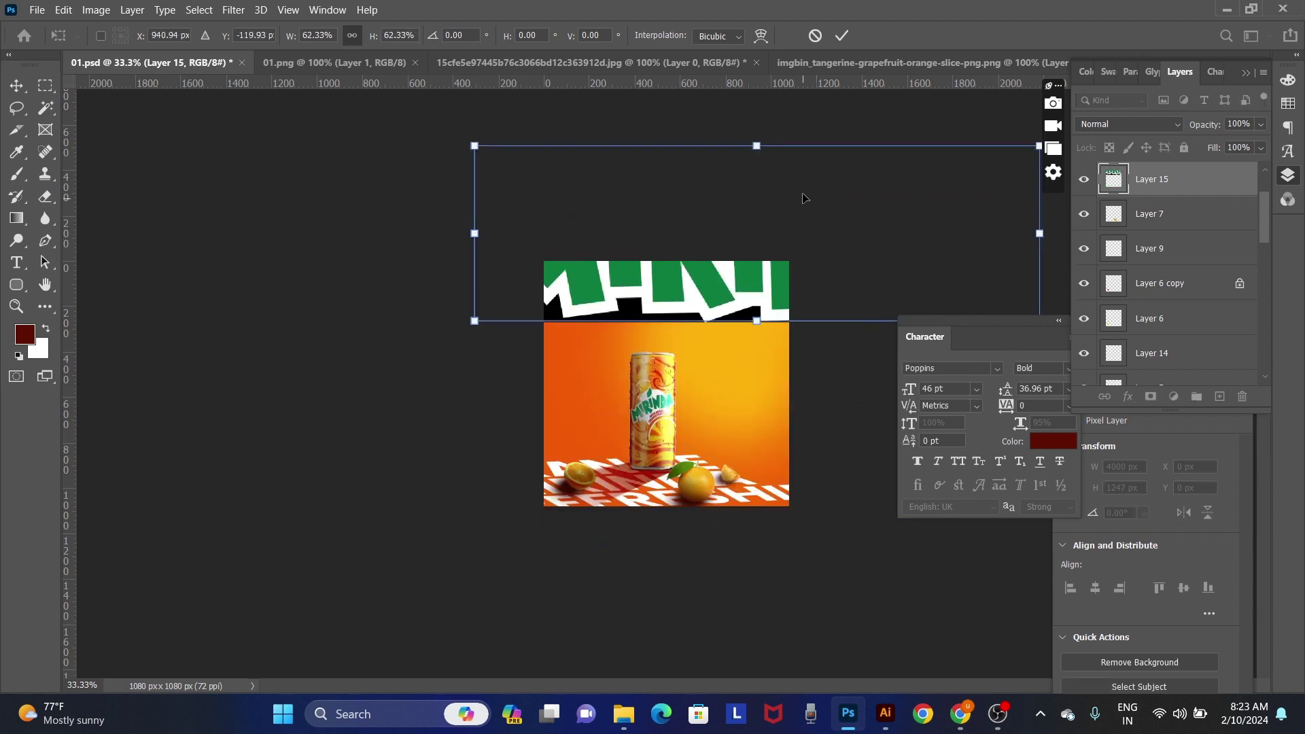
mouse_move(757, 143)
left_mouse_down()
mouse_move(757, 268)
mouse_move(675, 297)
left_mouse_up()
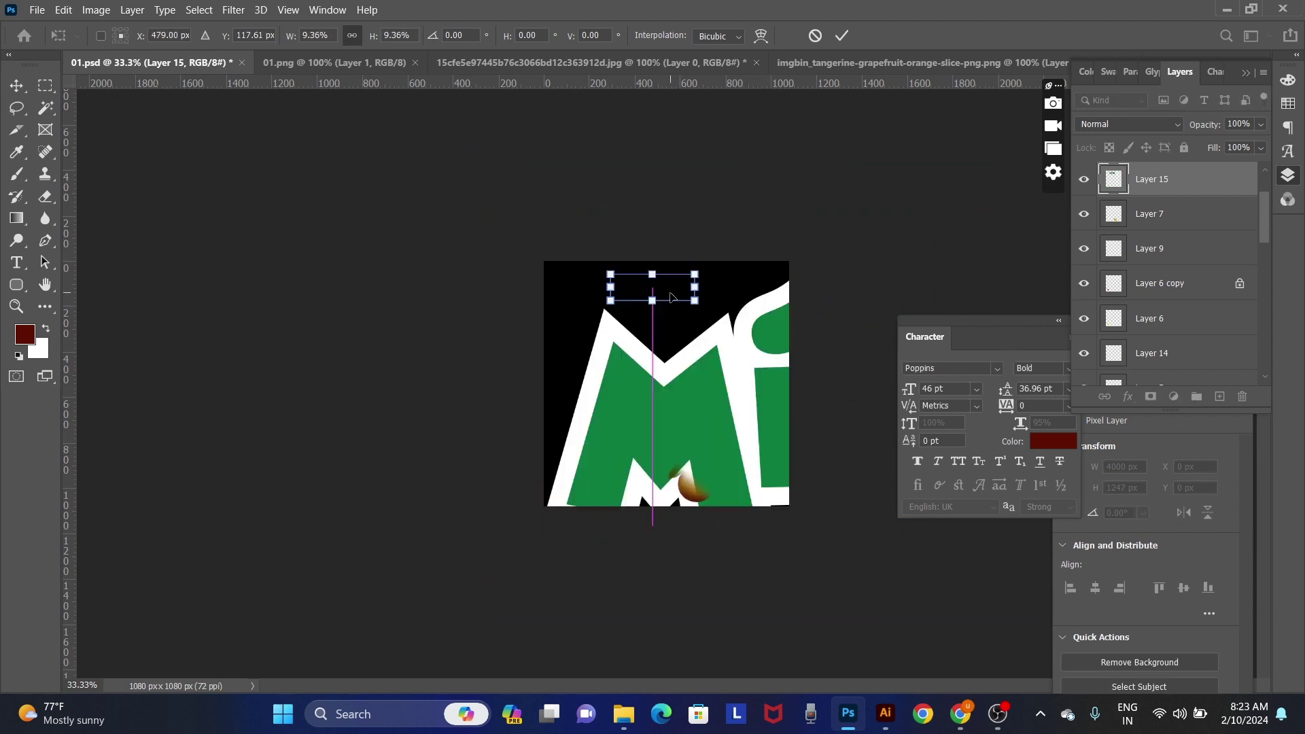
key("Return")
Step: Switch to the Background Eraser Tool
scroll(653, 183, "up", 5)
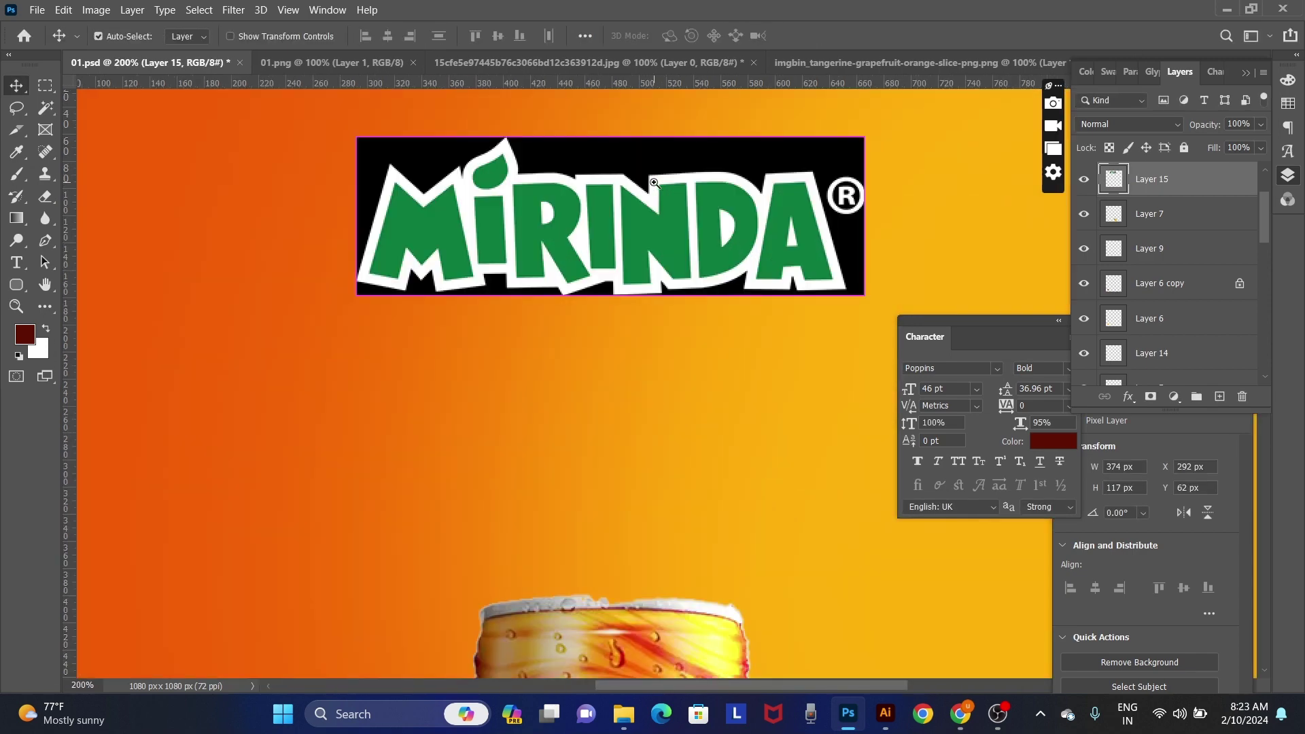
right_click(45, 197)
left_click(96, 212)
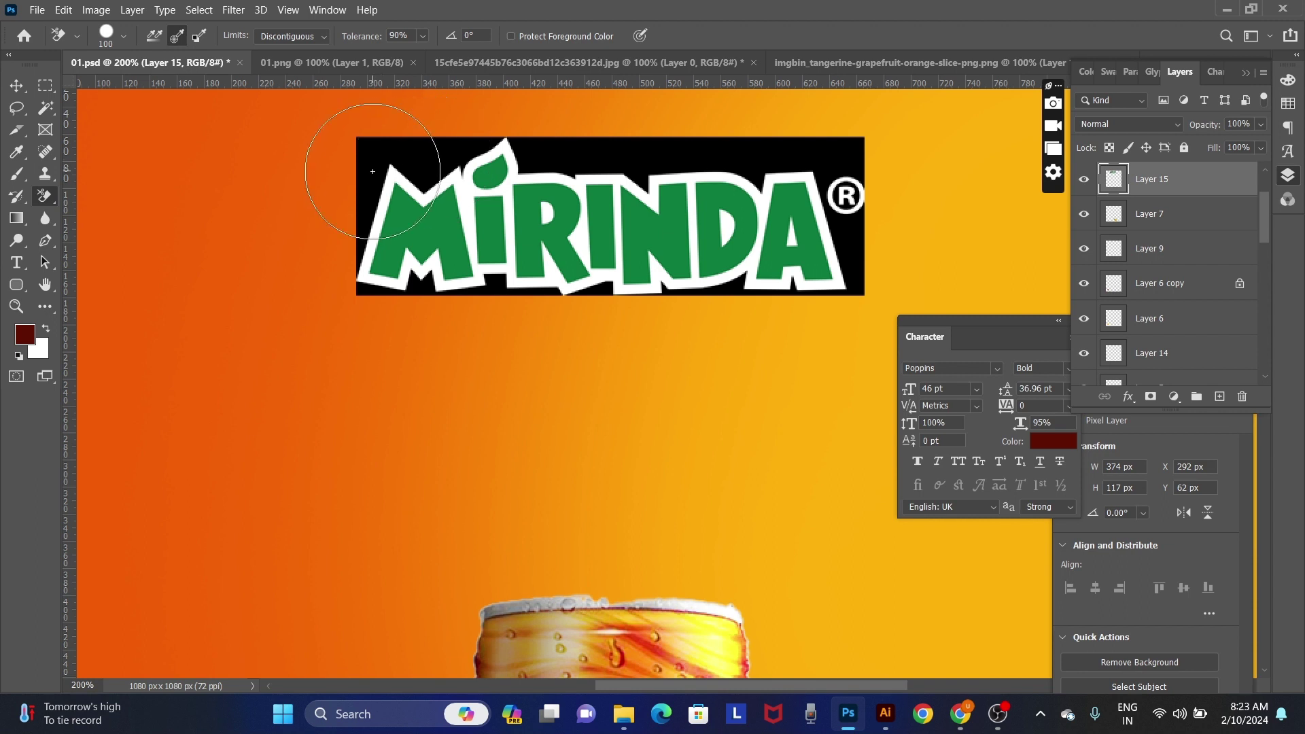
Step: Erase the black box around the MIRINDA lettering with the Background Eraser, undoing one stray stroke
right_click(44, 197)
left_click(95, 210)
left_click(404, 197)
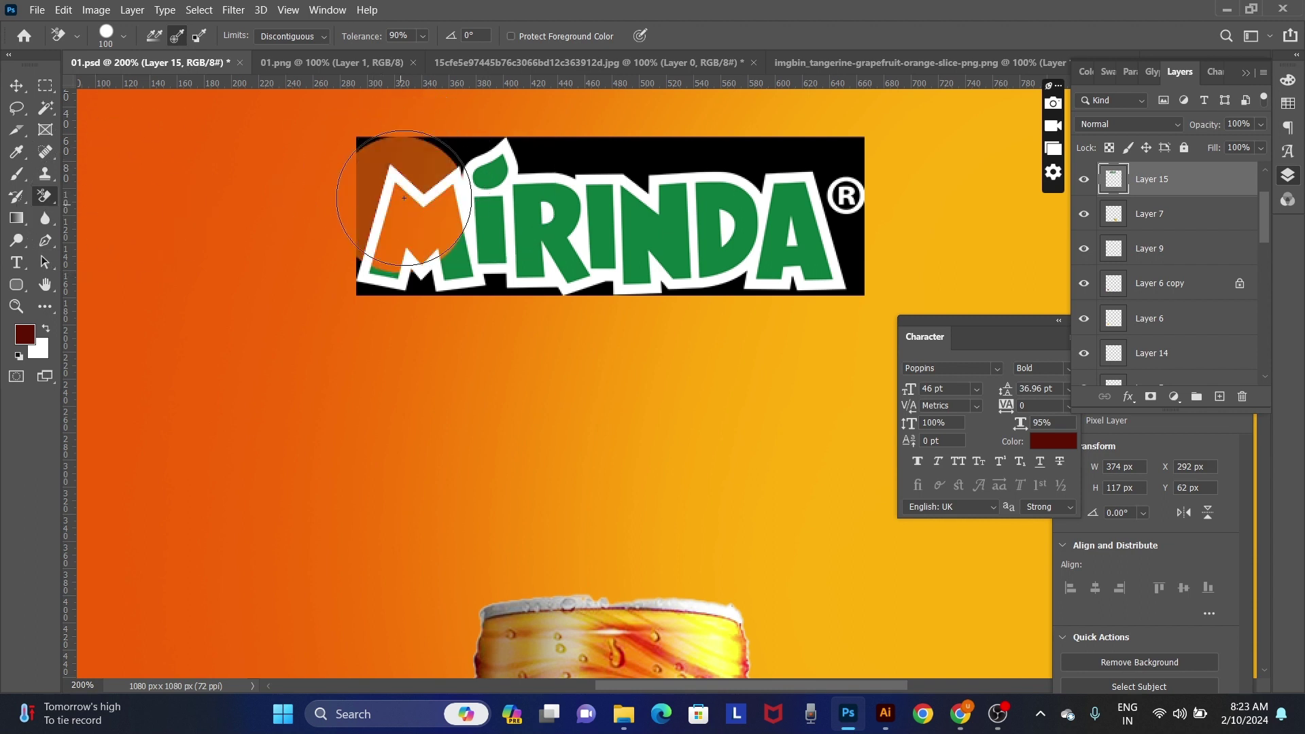
left_click_drag(404, 198, 292, 204)
mouse_move(364, 306)
left_mouse_down()
mouse_move(500, 175)
mouse_move(815, 271)
left_mouse_up()
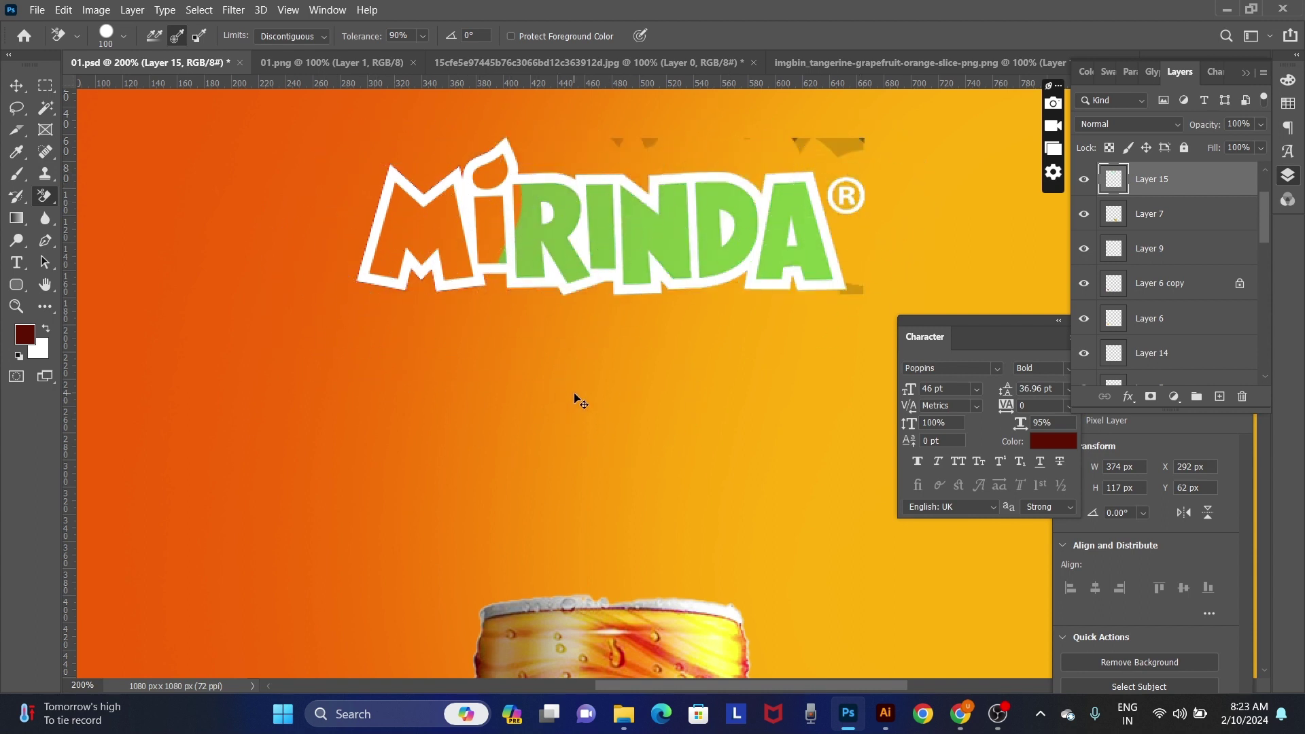
key("ctrl+z")
key("ctrl+z")
key("ctrl+z")
mouse_move(306, 225)
left_mouse_down()
mouse_move(870, 233)
mouse_move(721, 150)
mouse_move(256, 197)
left_mouse_up()
Step: Apply Color Balance to the logo with Magenta/Green set to +34
key("v")
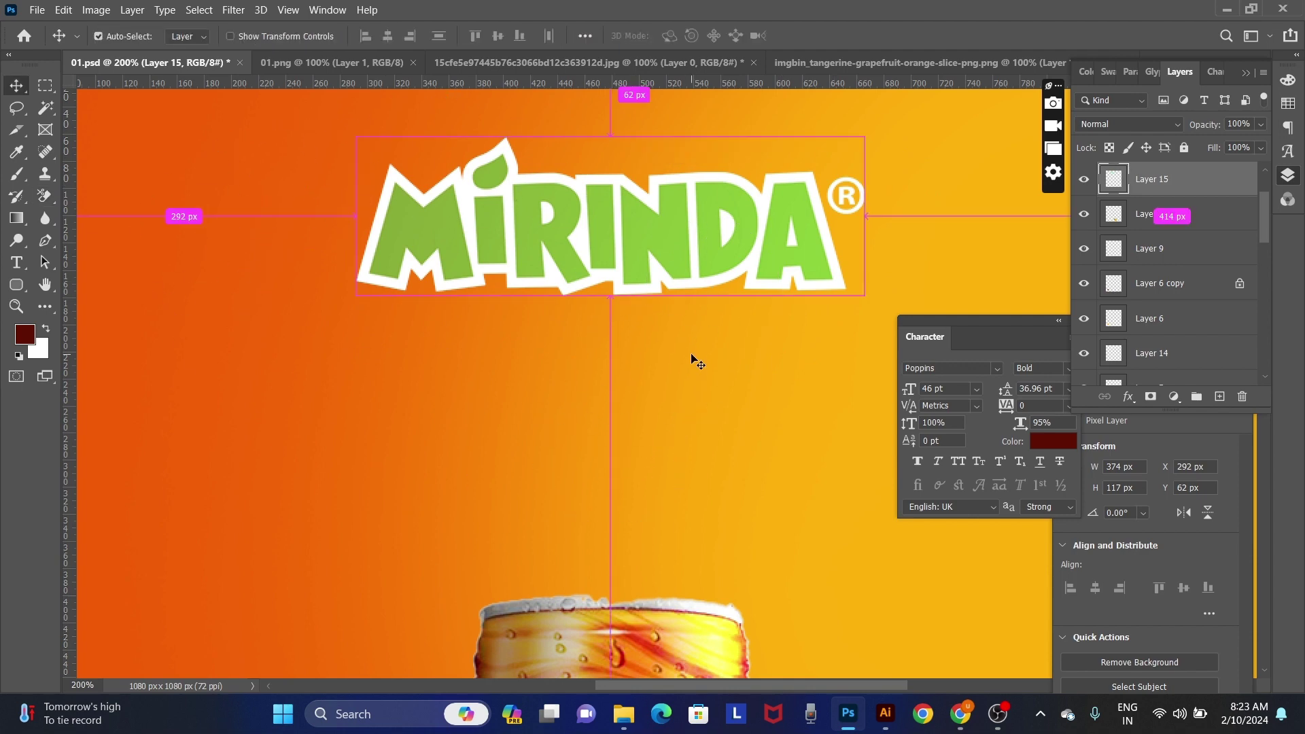
scroll(693, 360, "down", 3)
scroll(661, 228, "up", 1)
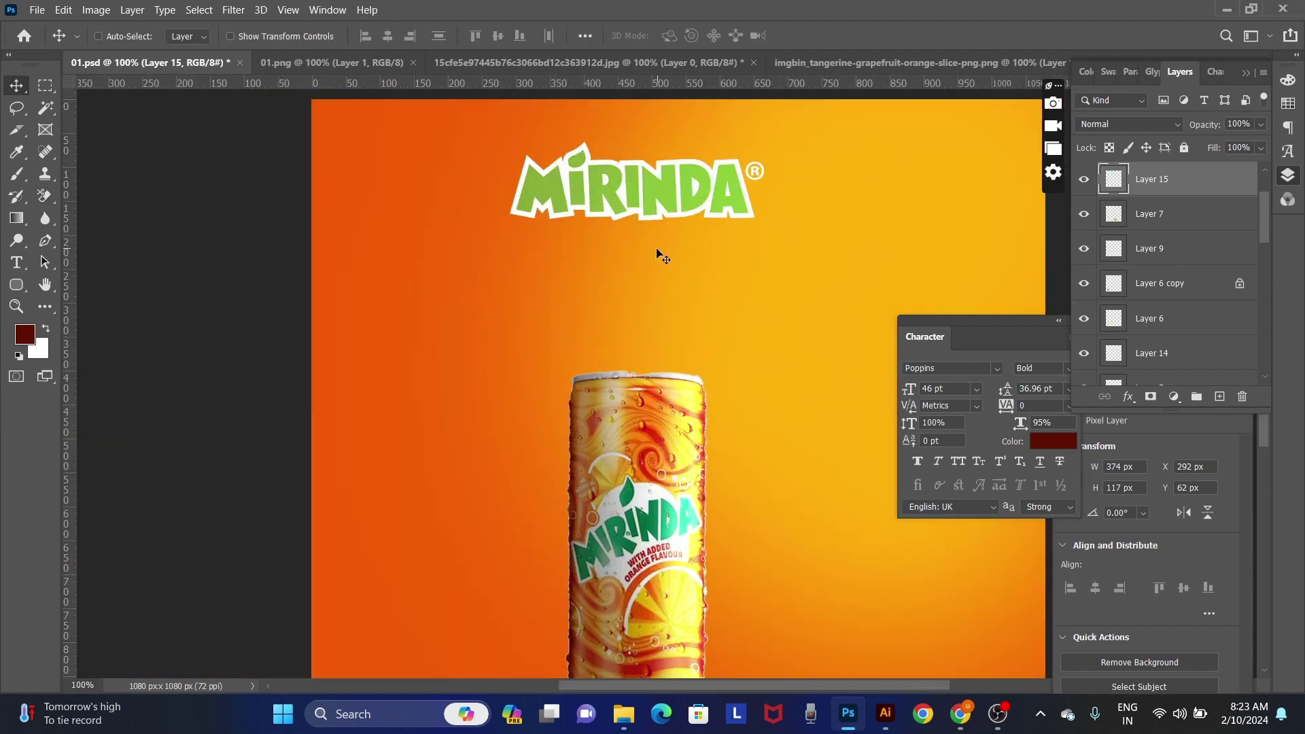
key("i")
key("ctrl+b")
left_click_drag(973, 548, 997, 545)
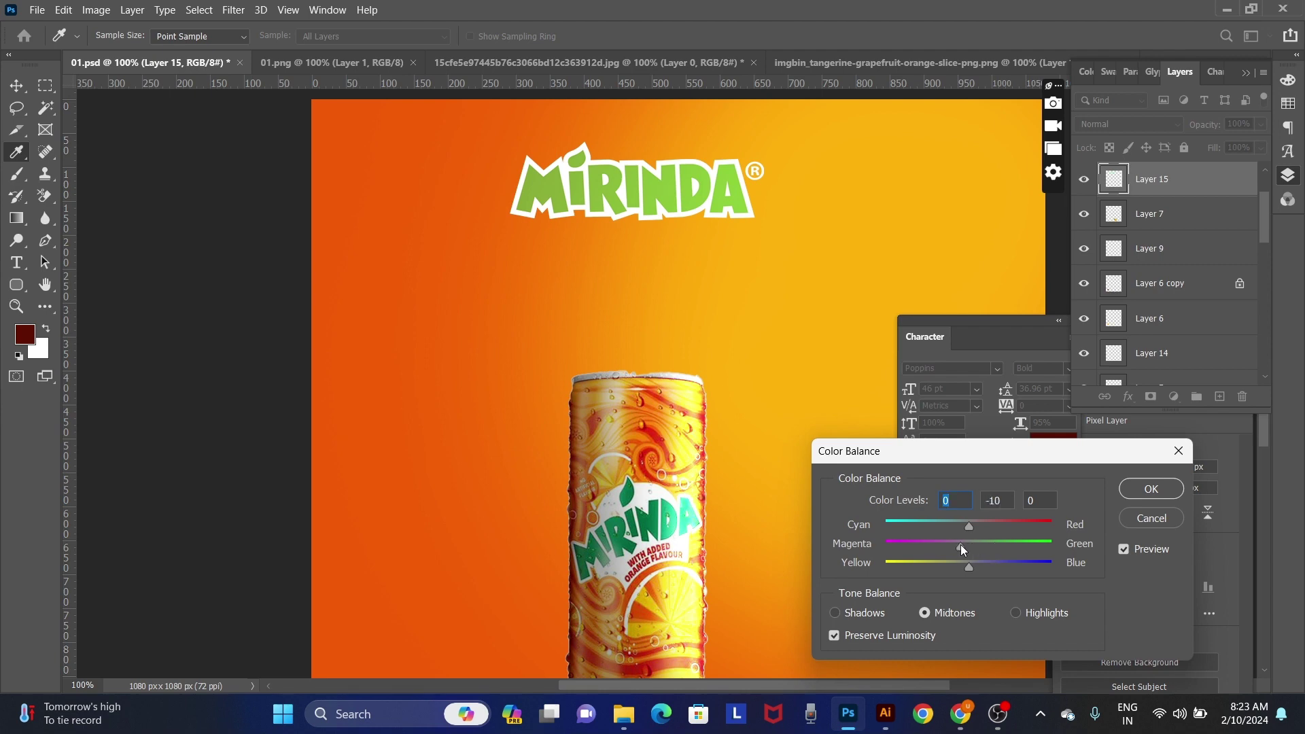
key("Return")
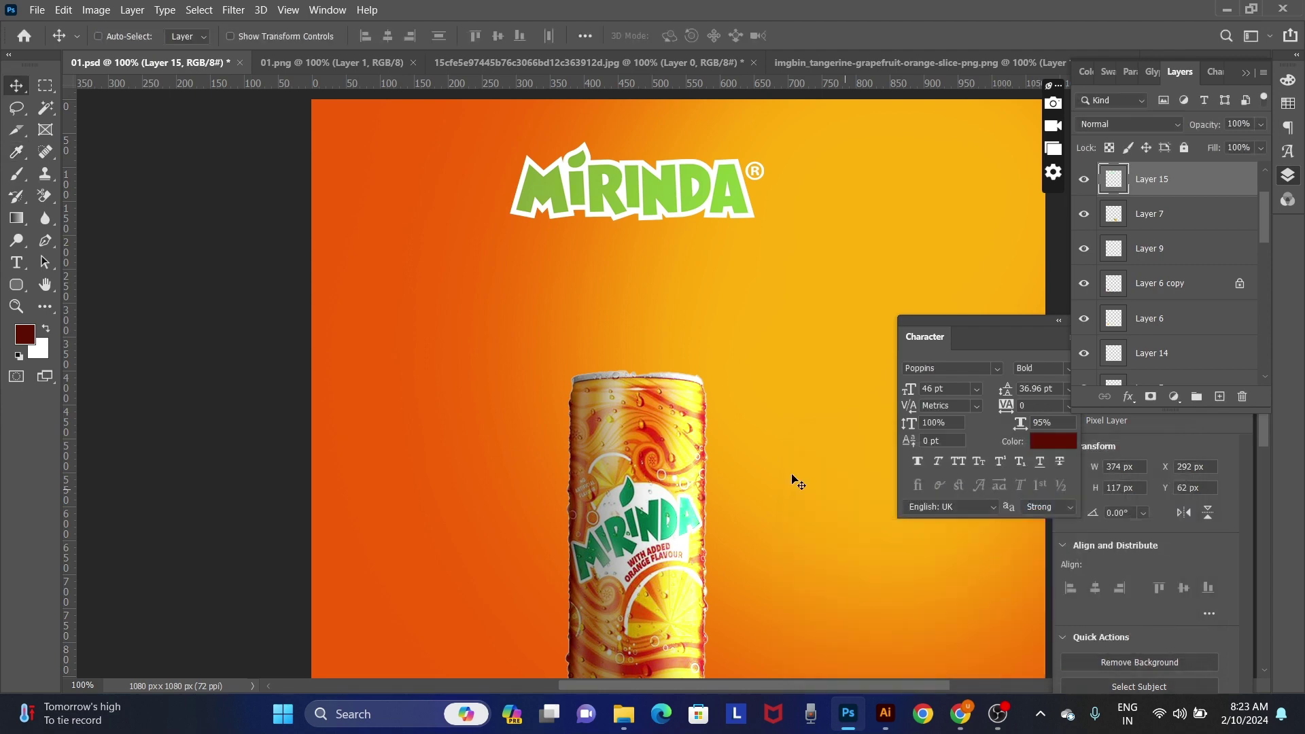
Step: Recolour the logo with Hue/Saturation: Hue -115, Saturation +9, Lightness -3
key("ctrl+u")
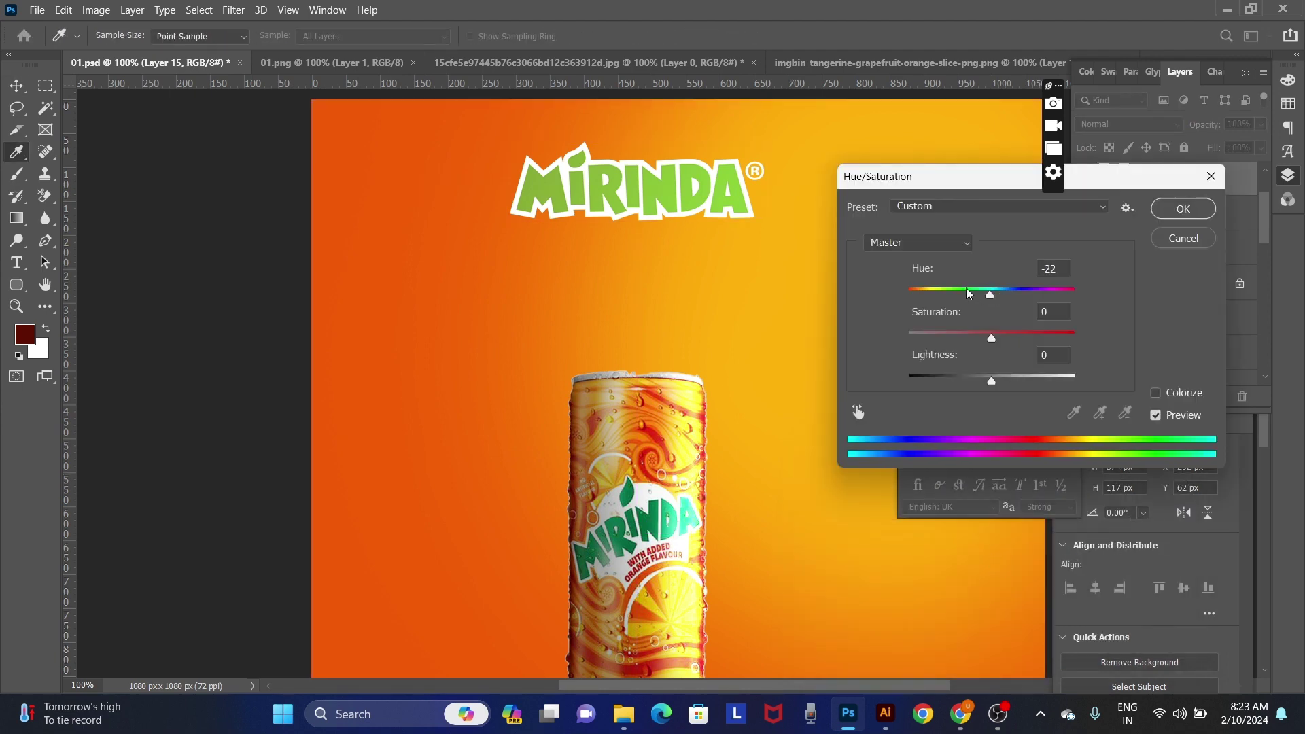
left_click(968, 293)
left_click_drag(1005, 338, 998, 338)
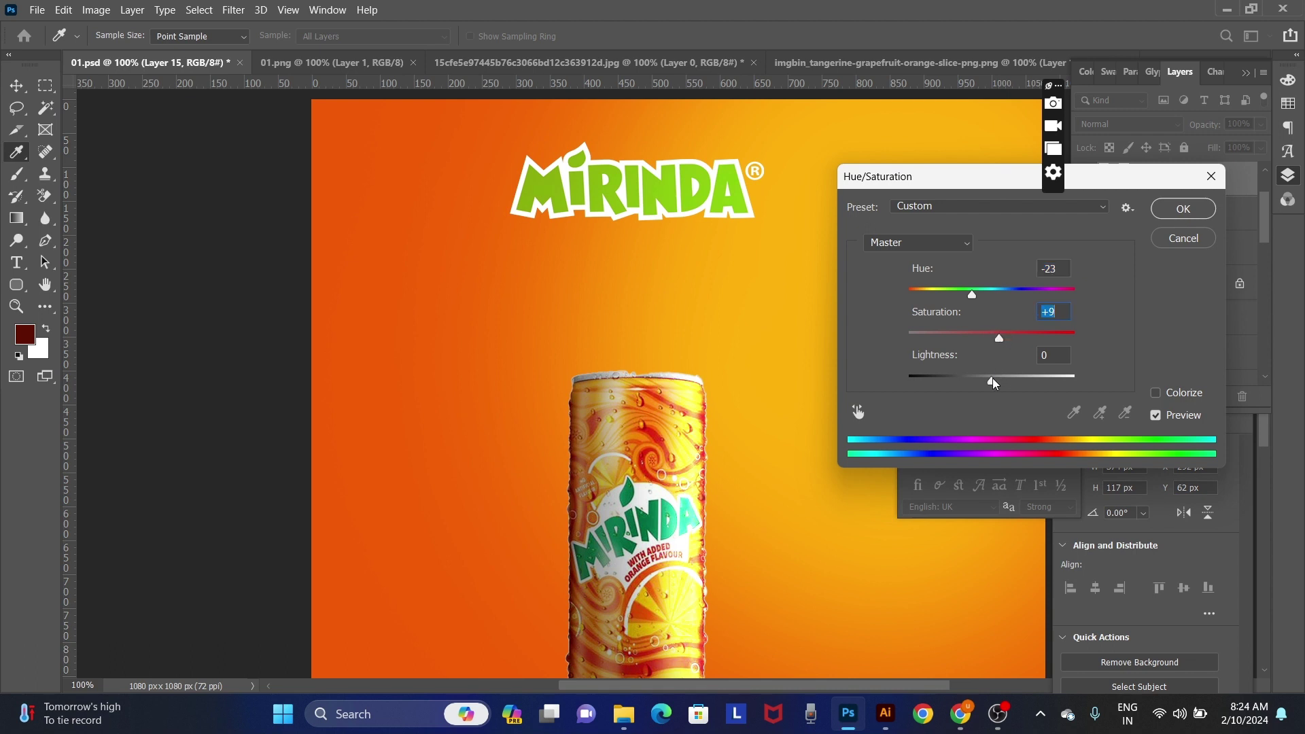
left_click(988, 381)
left_click_drag(970, 294, 928, 294)
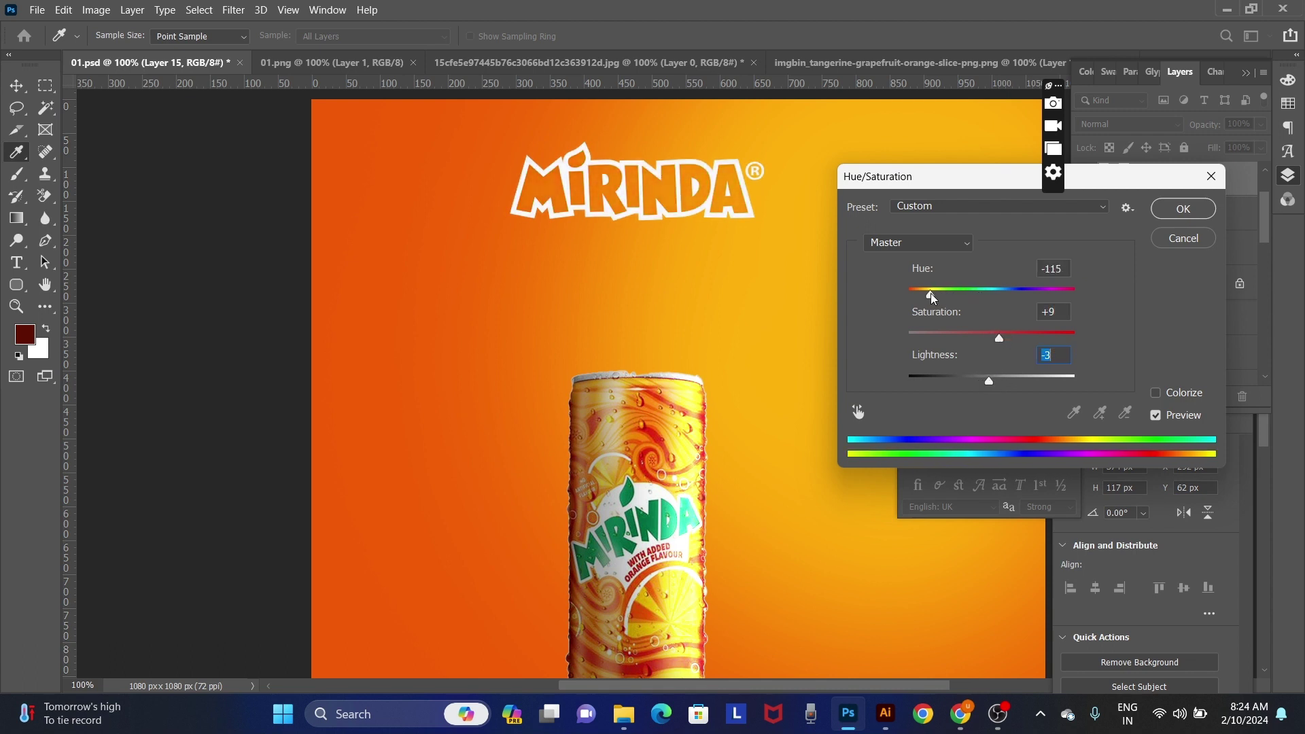
left_click(930, 292)
key("Return")
Step: Shrink the MIRINDA logo and centre it horizontally on the canvas
key("ctrl+t")
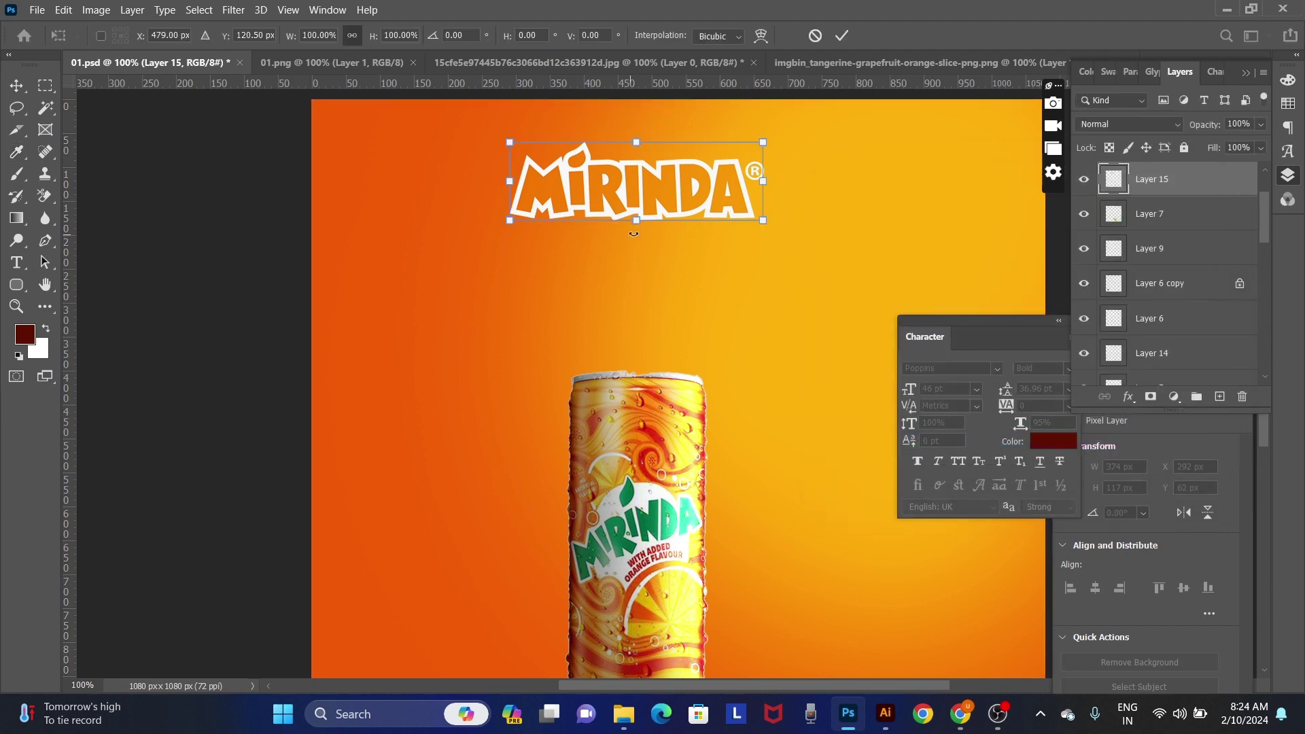
left_click_drag(636, 221, 650, 204)
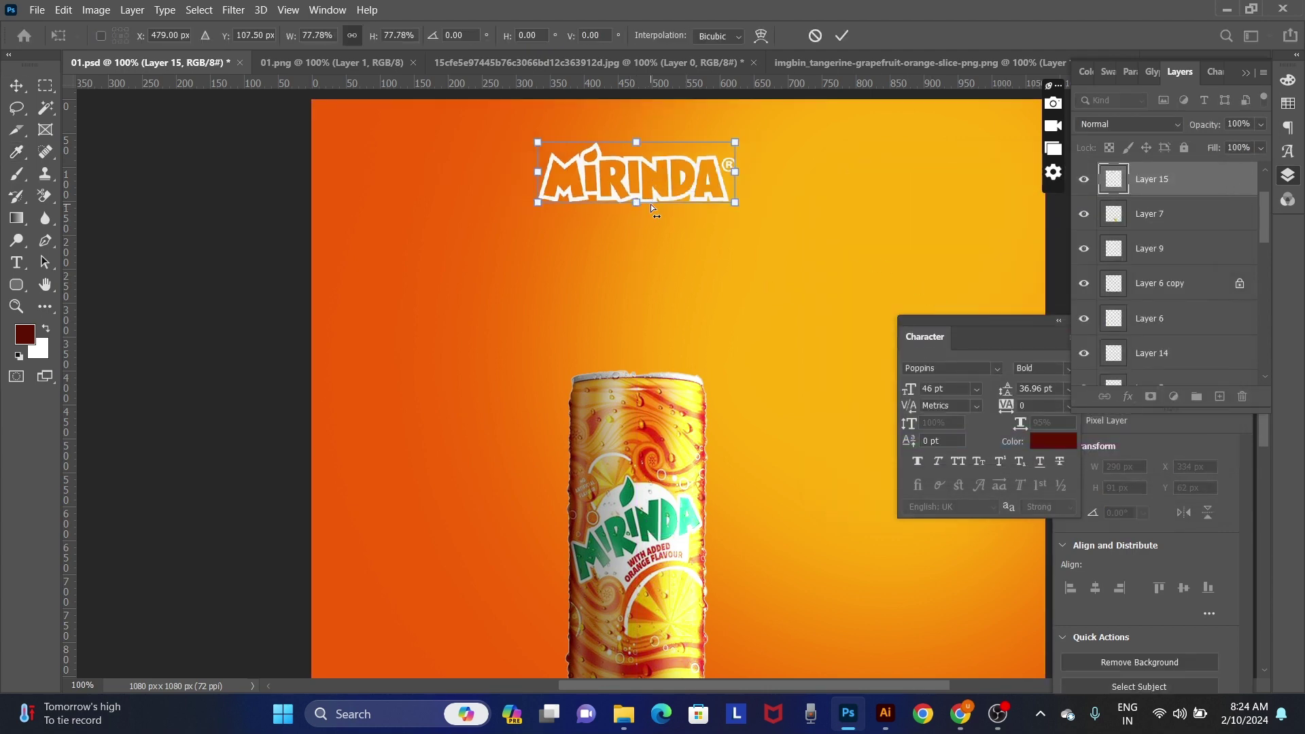
scroll(650, 203, "down", 1)
key("Return")
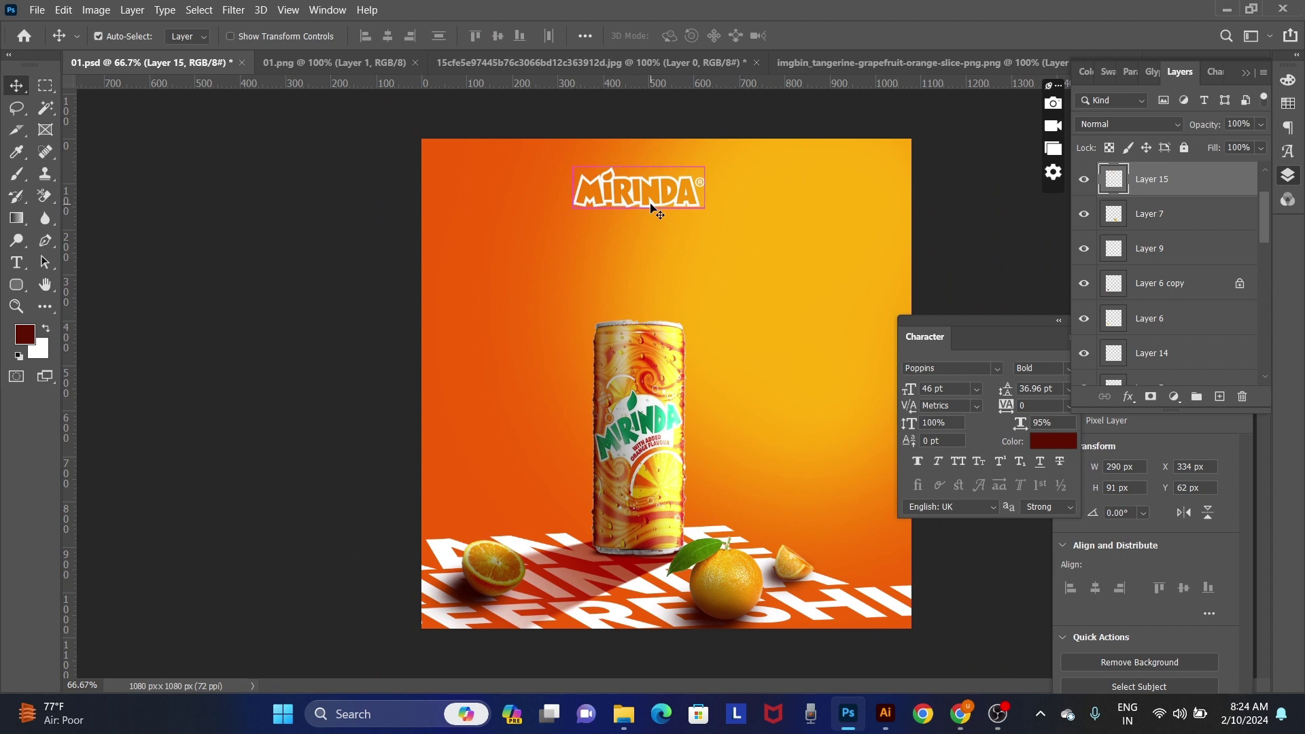
left_click(99, 36)
key("ctrl+a")
left_click(388, 36)
key("ctrl+d")
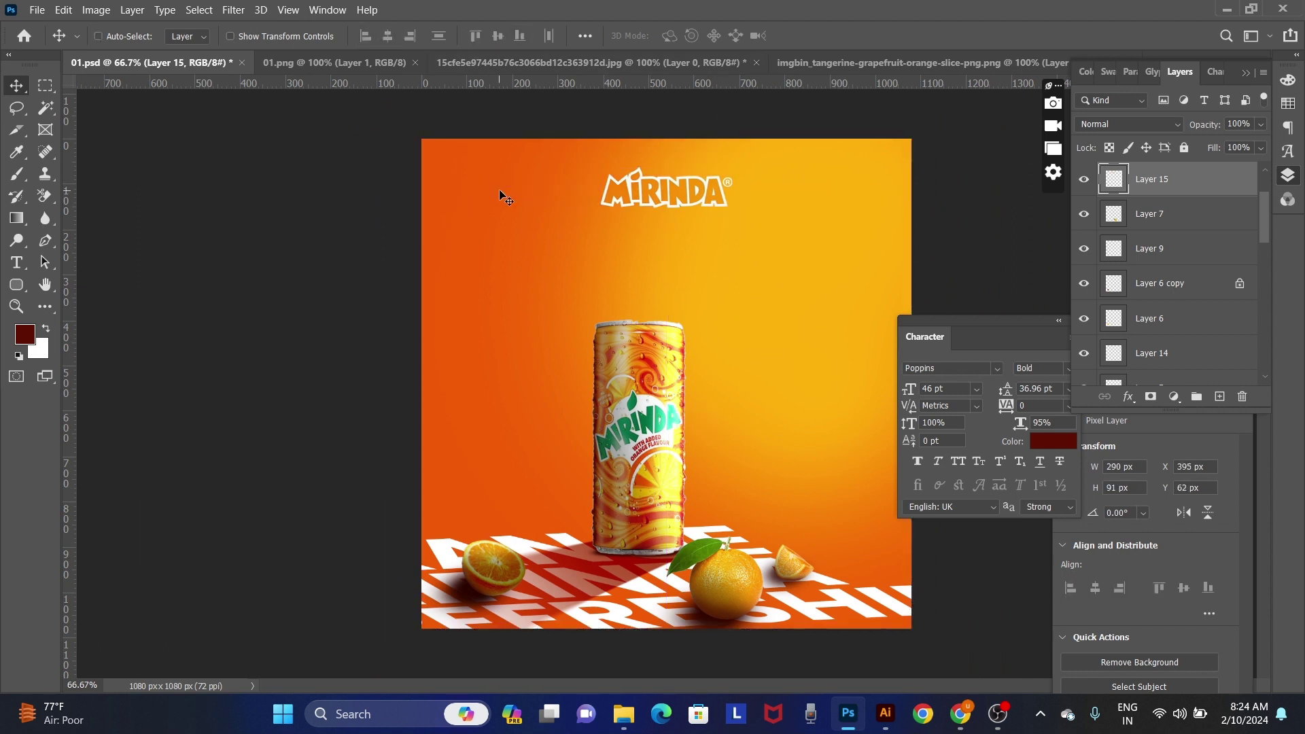
Step: Scale the logo down to 230 px wide and nudge it up near the top
key("ctrl+t")
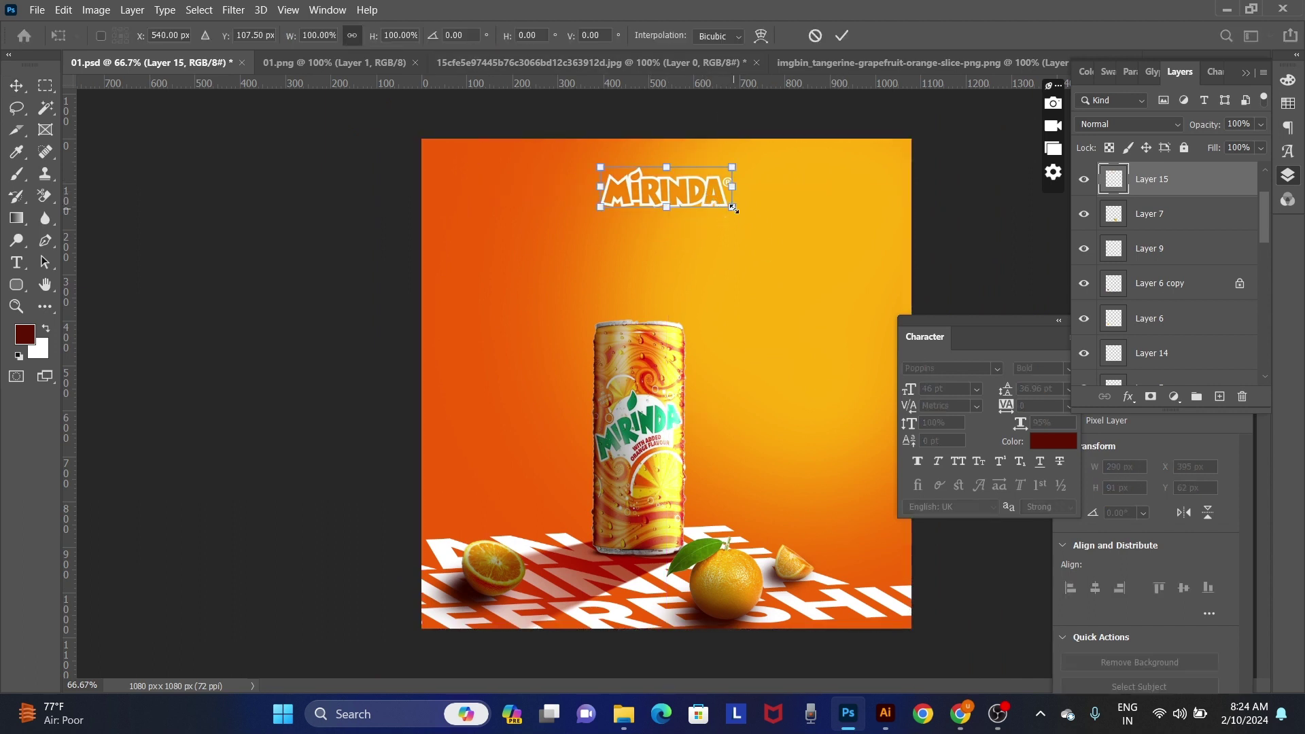
left_click_drag(731, 208, 709, 194)
key("Return")
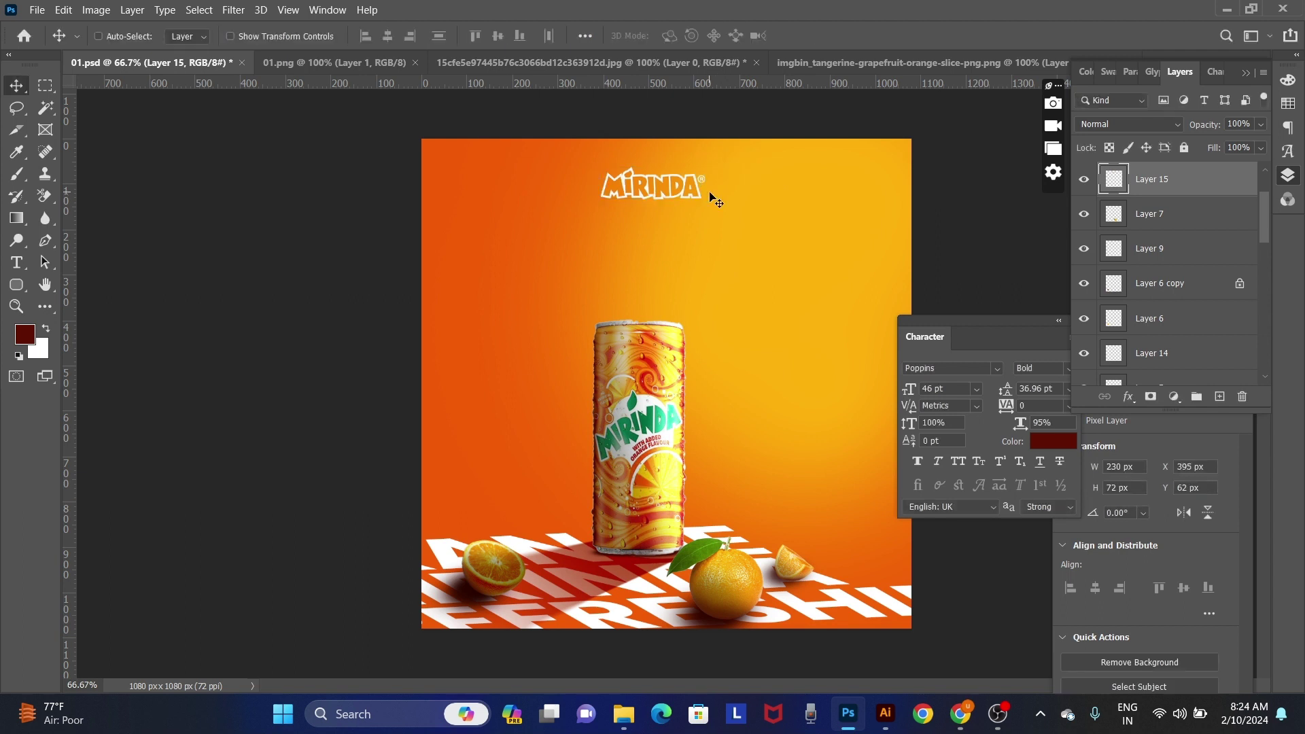
key("shift+Left")
key("shift+Up")
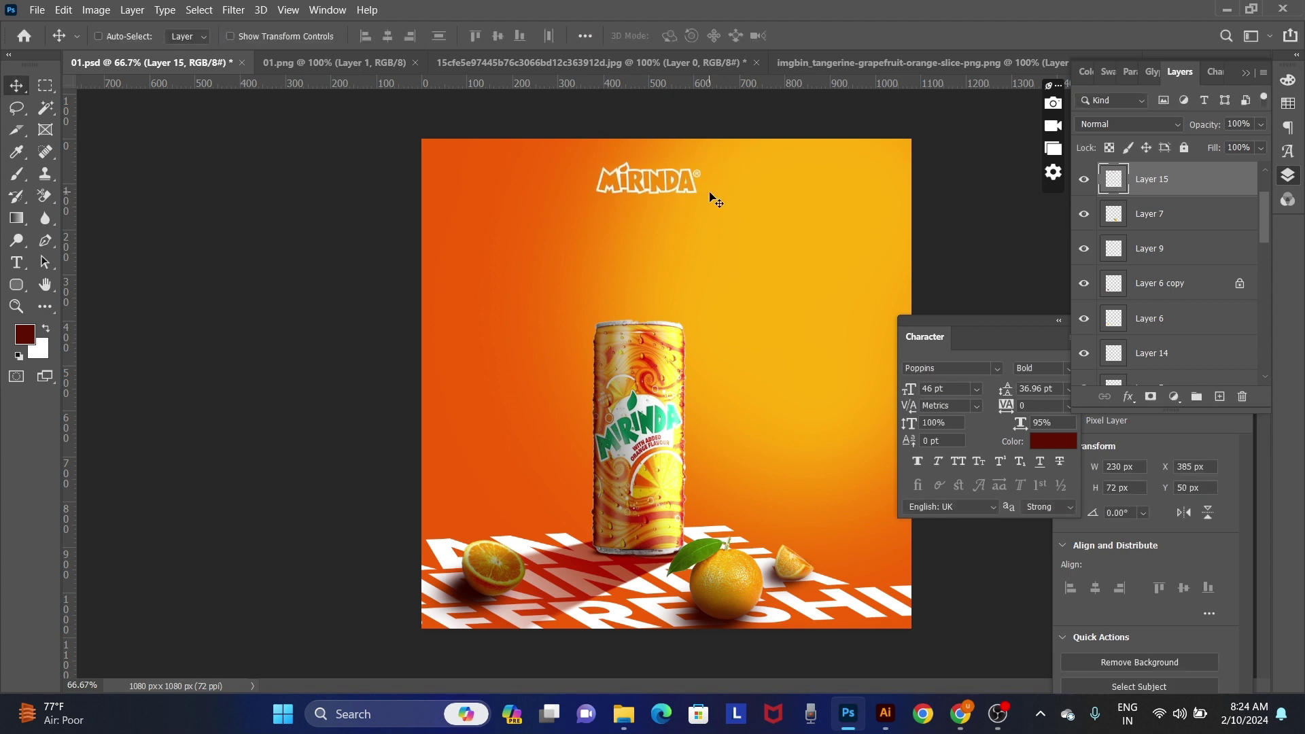
key("shift+Up")
Step: Save the poster file and collapse the character settings panel
key("ctrl+s")
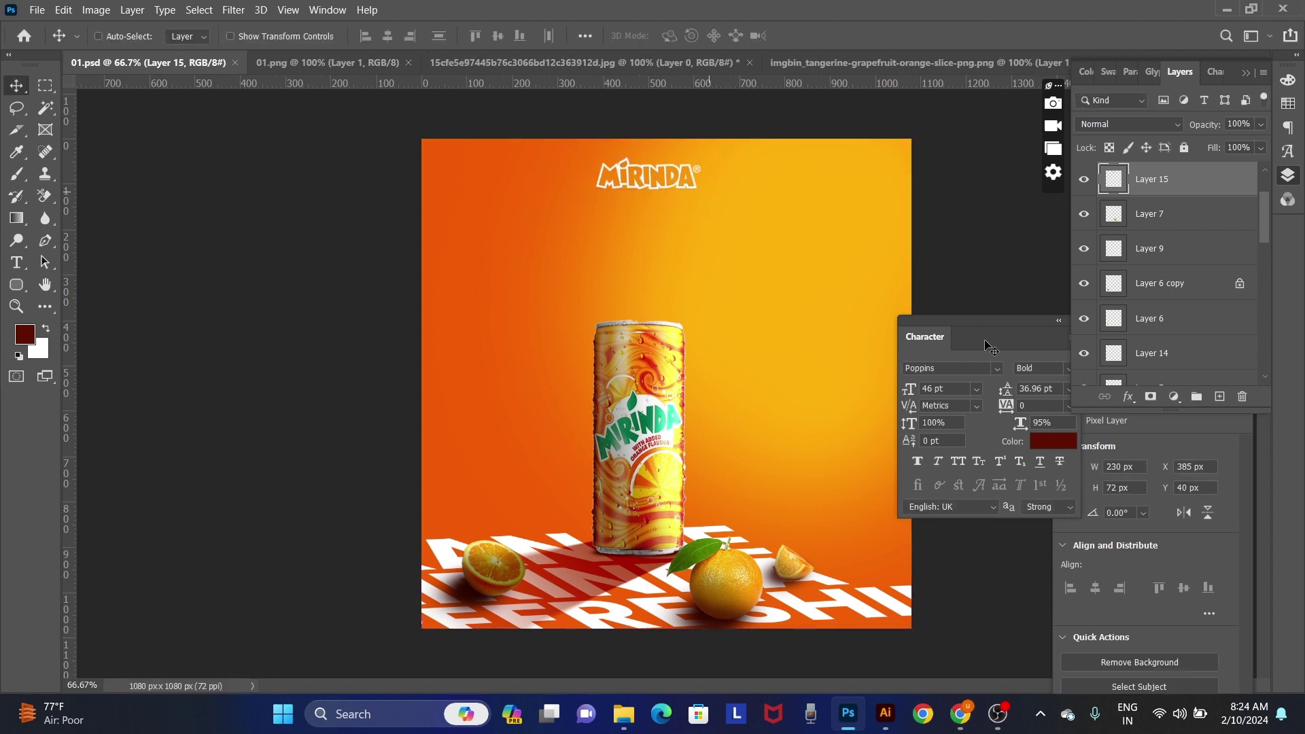
left_click(1058, 320)
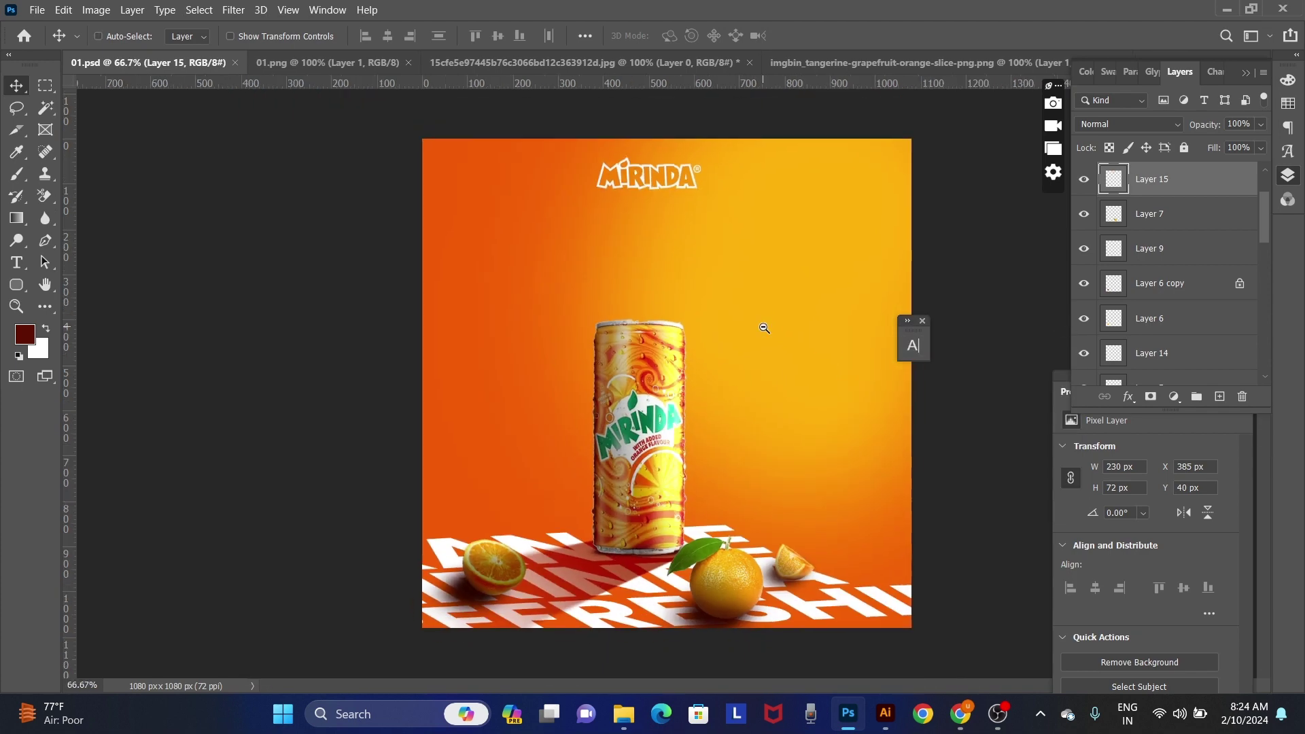
scroll(621, 477, "up", 2)
scroll(621, 477, "up", 3)
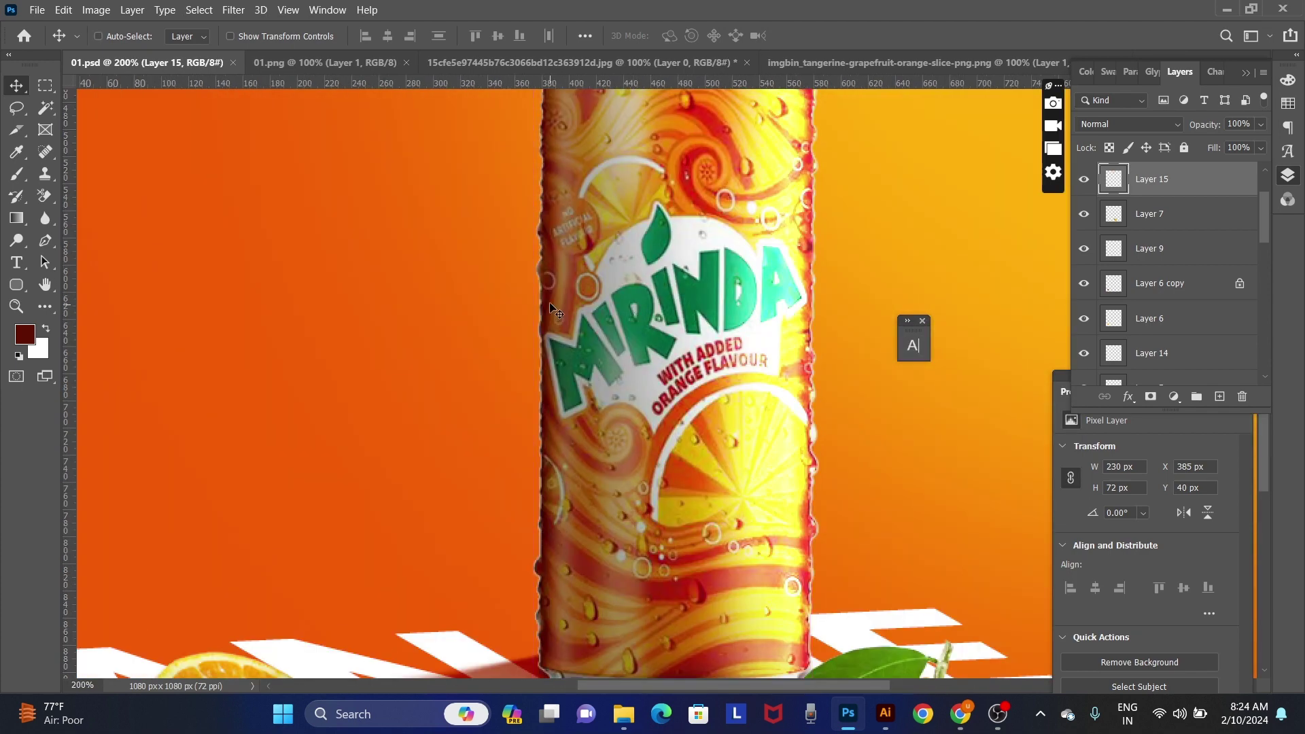
Step: Pick Layer 1 copy 2 from the can's layer list and align it with the other cans
right_click(558, 296)
left_click(580, 303)
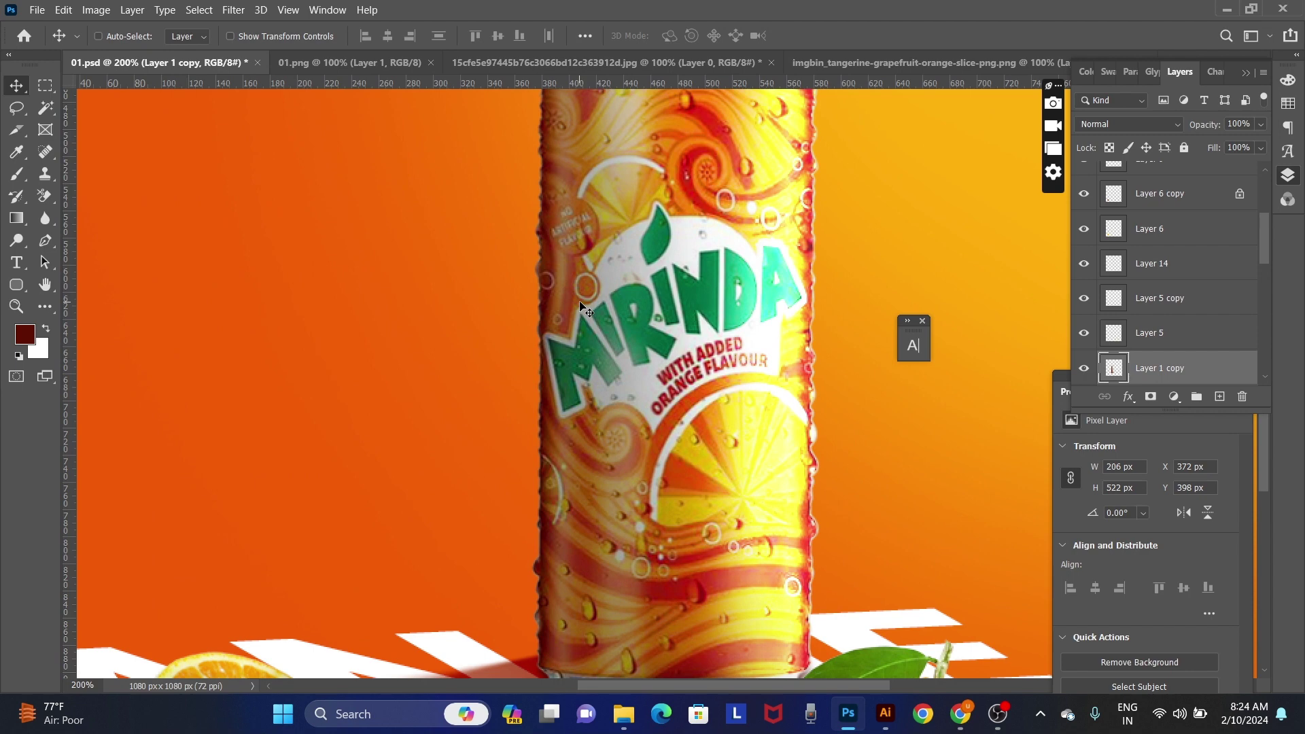
right_click(804, 345)
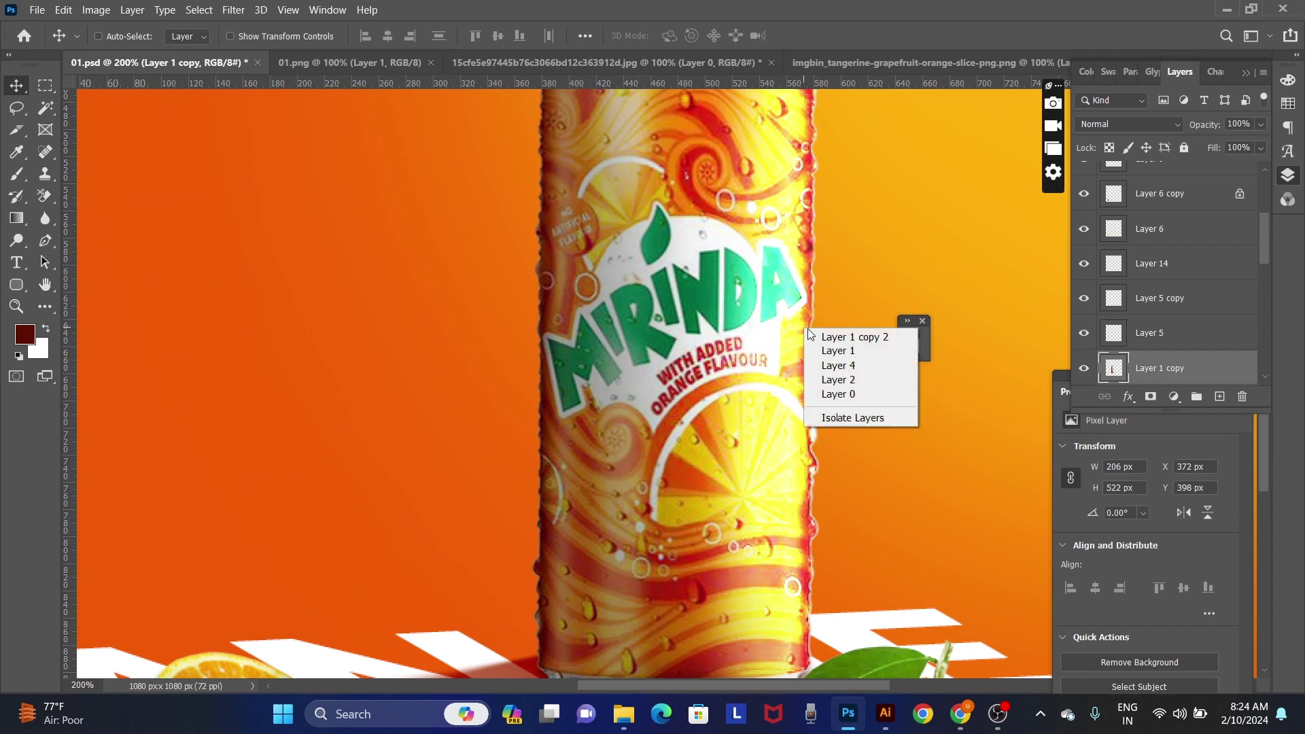
left_click(836, 341)
mouse_move(830, 344)
left_mouse_down()
mouse_move(807, 373)
mouse_move(846, 378)
left_mouse_up()
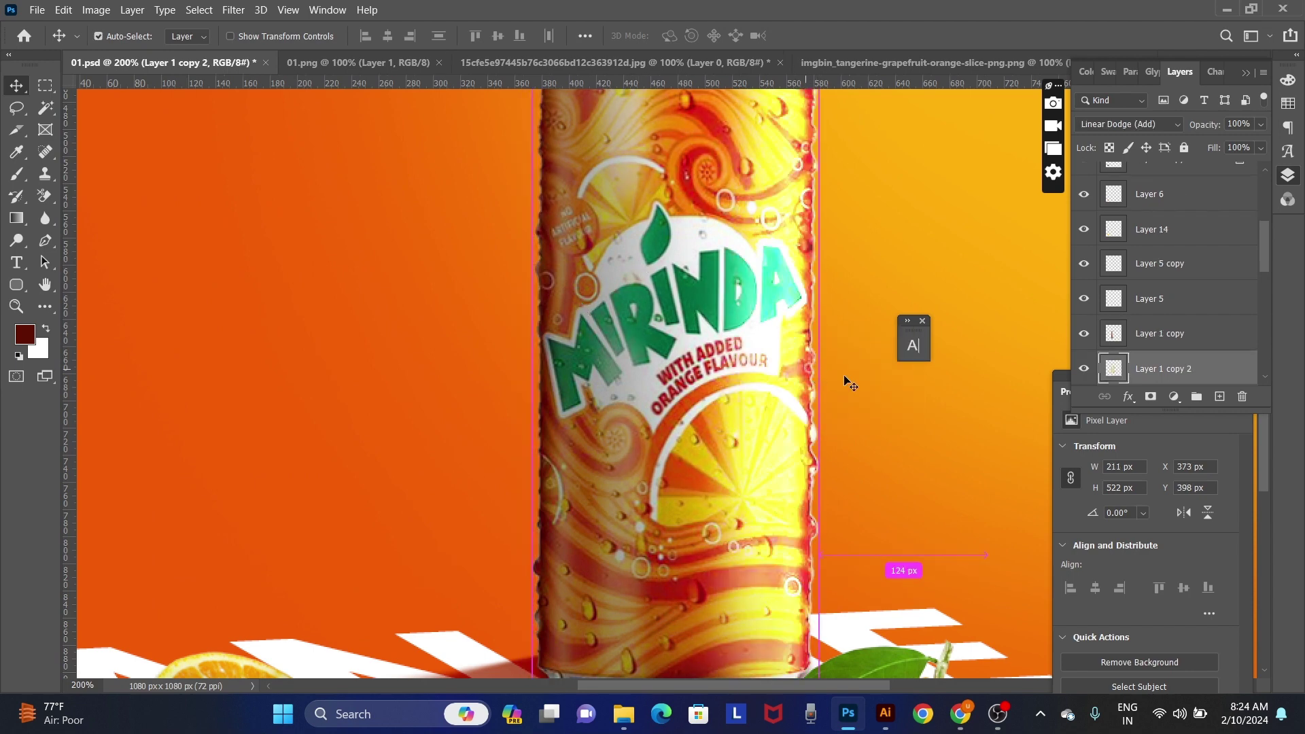
Step: Zoom to 100% and duplicate Layer 1 as Layer 1 copy 3
key("ctrl+1")
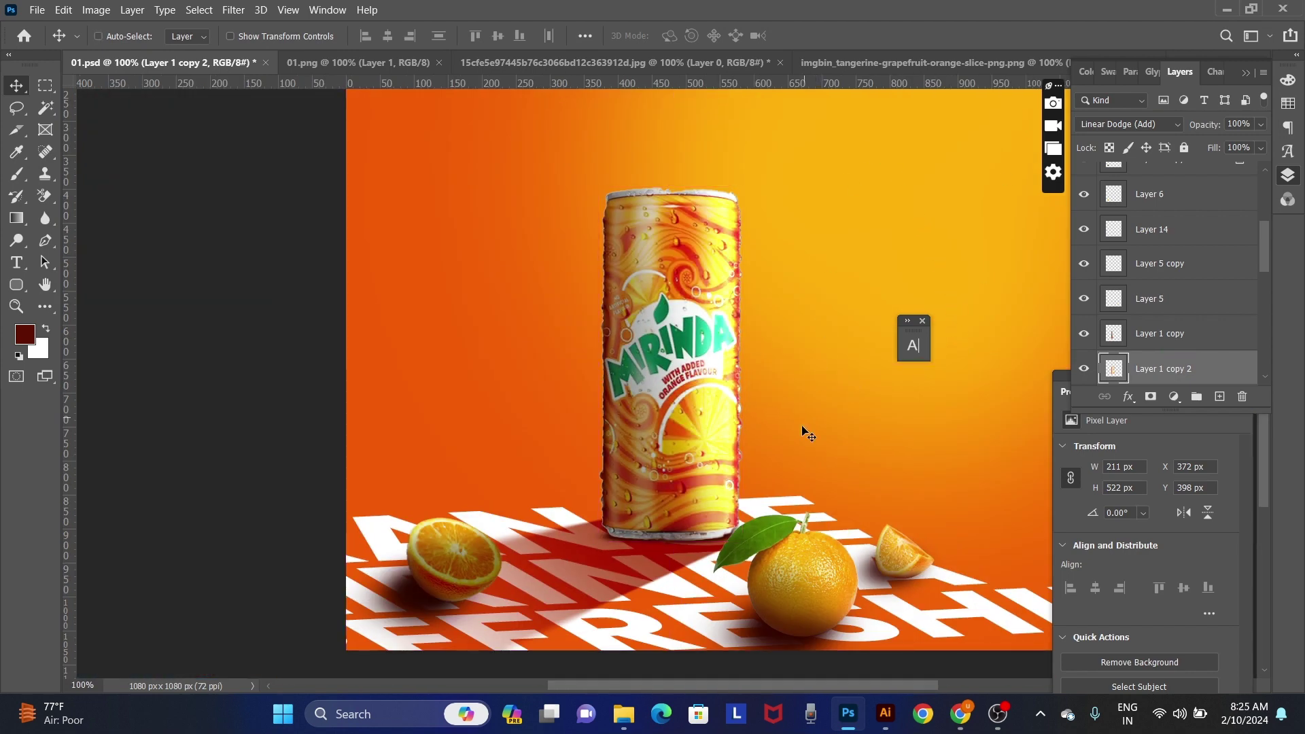
scroll(1190, 292, "down", 3)
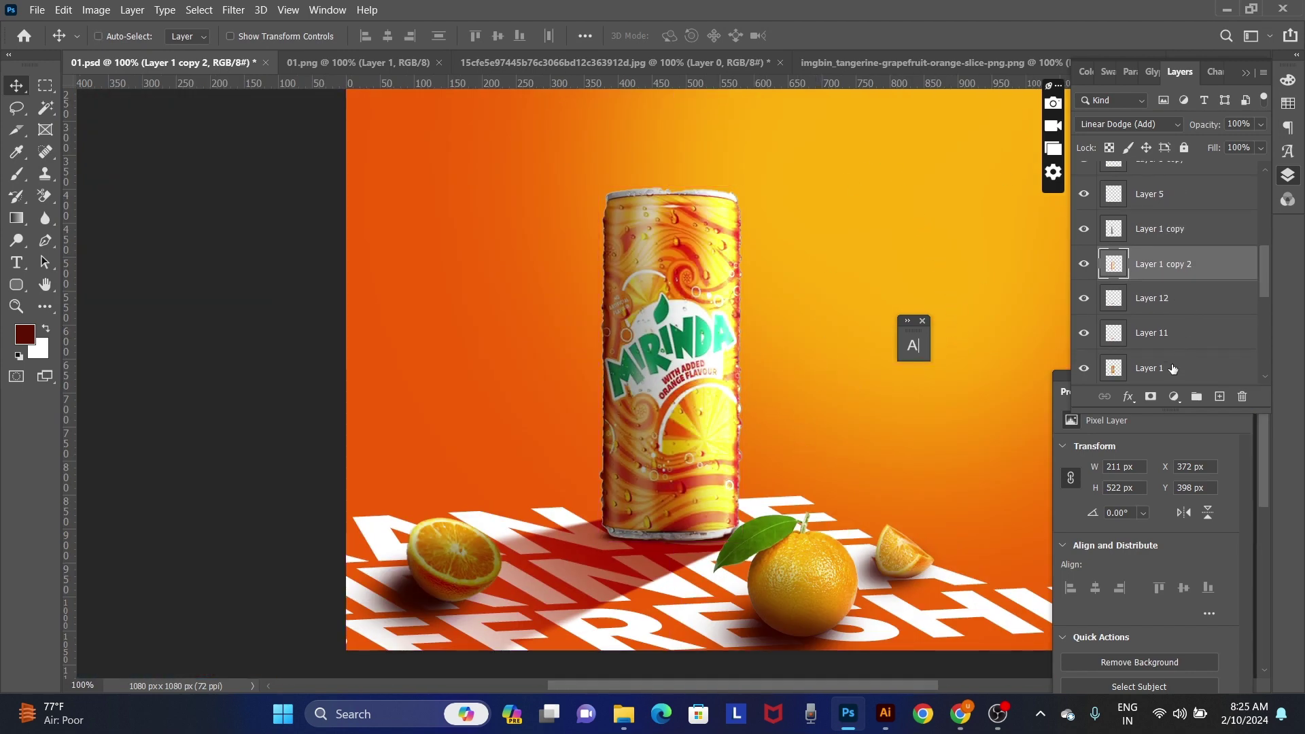
left_click(1196, 370)
key("ctrl+j")
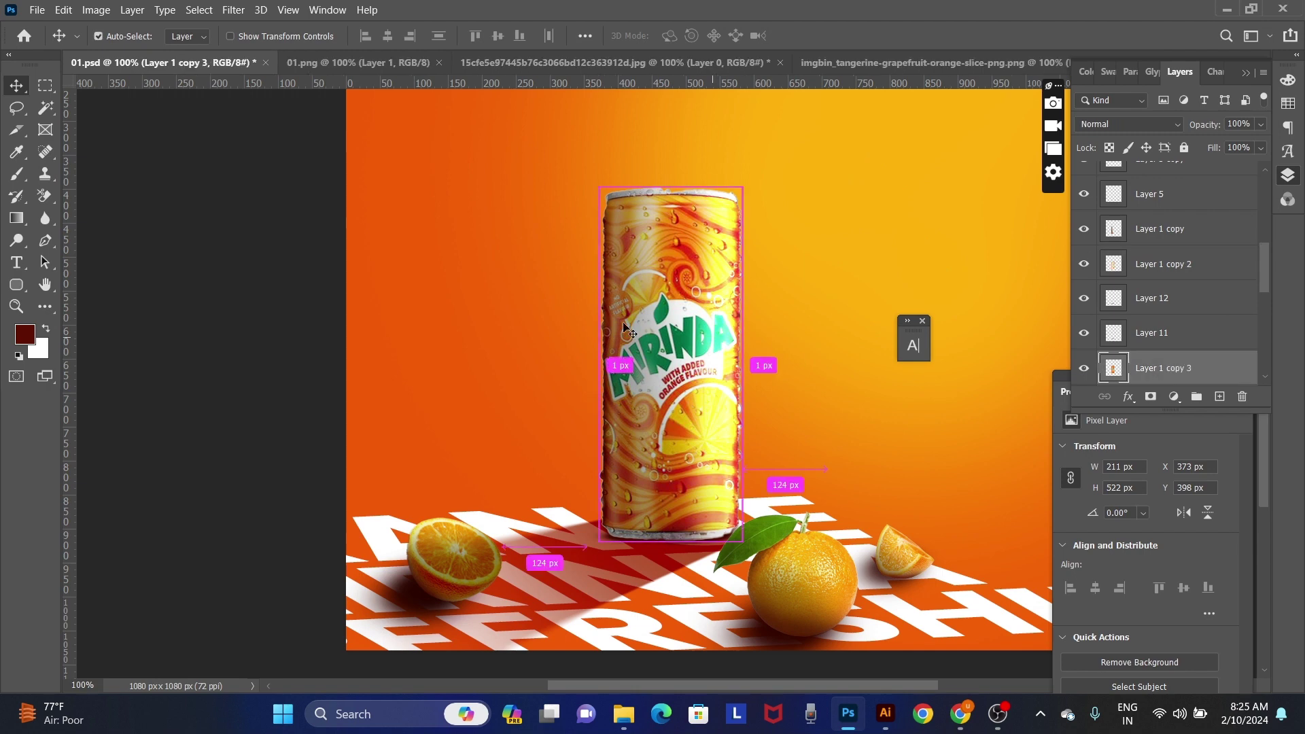
Step: Try a Gaussian Blur of radius 8.0 on the can copy, then undo it
left_click(240, 14)
mouse_move(243, 191)
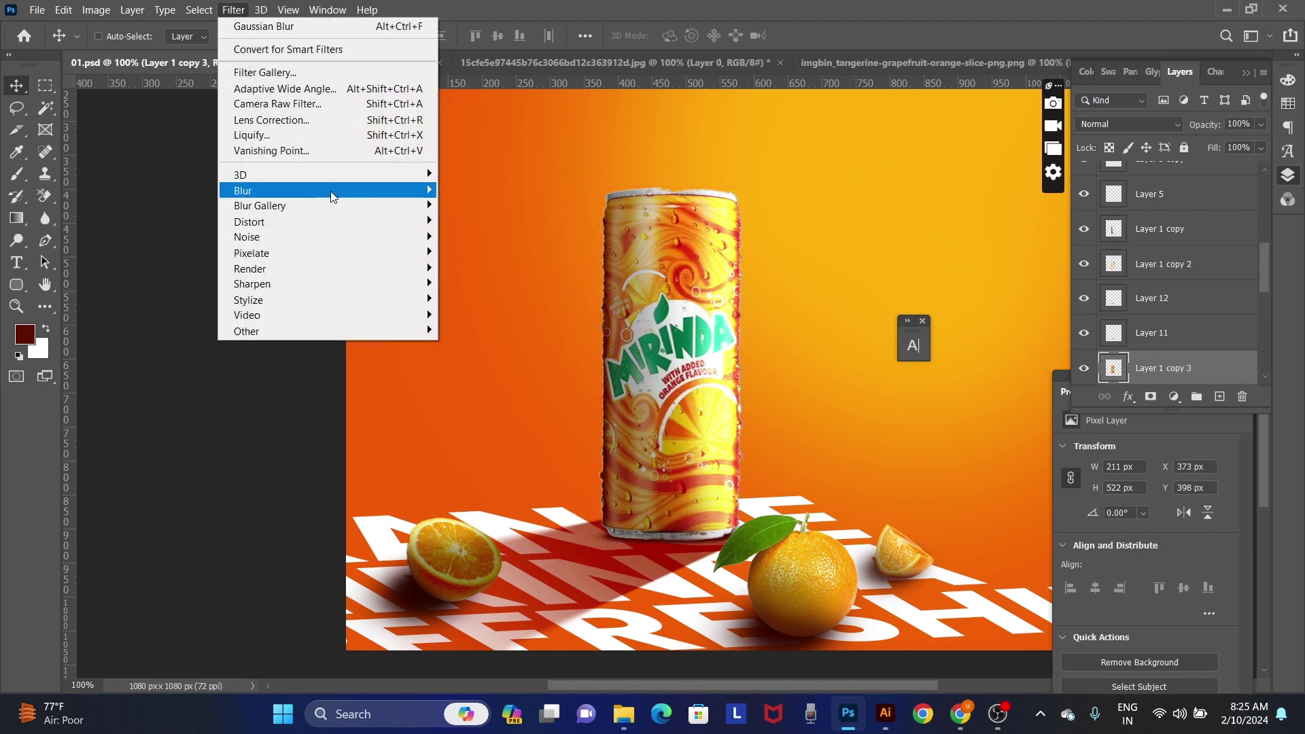
left_click(469, 197)
left_click_drag(722, 432, 746, 433)
key("Return")
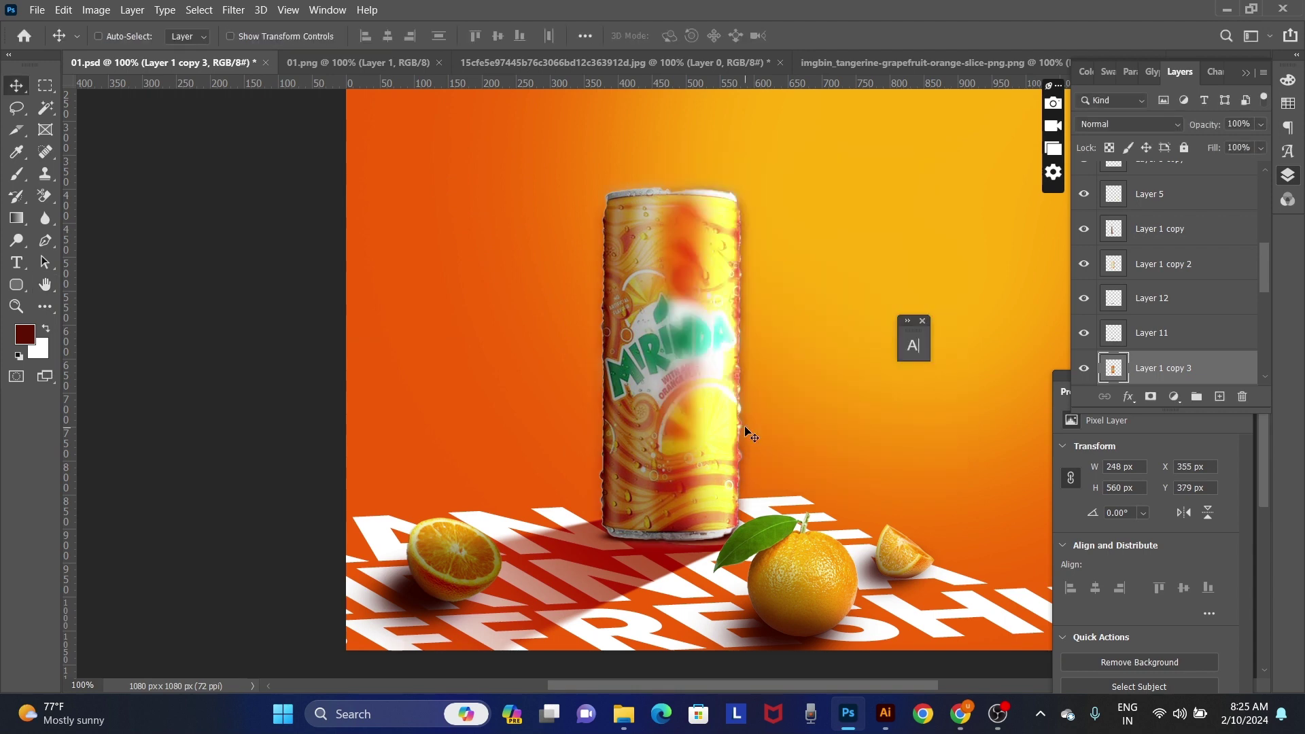
key("ctrl")
key("ctrl+z")
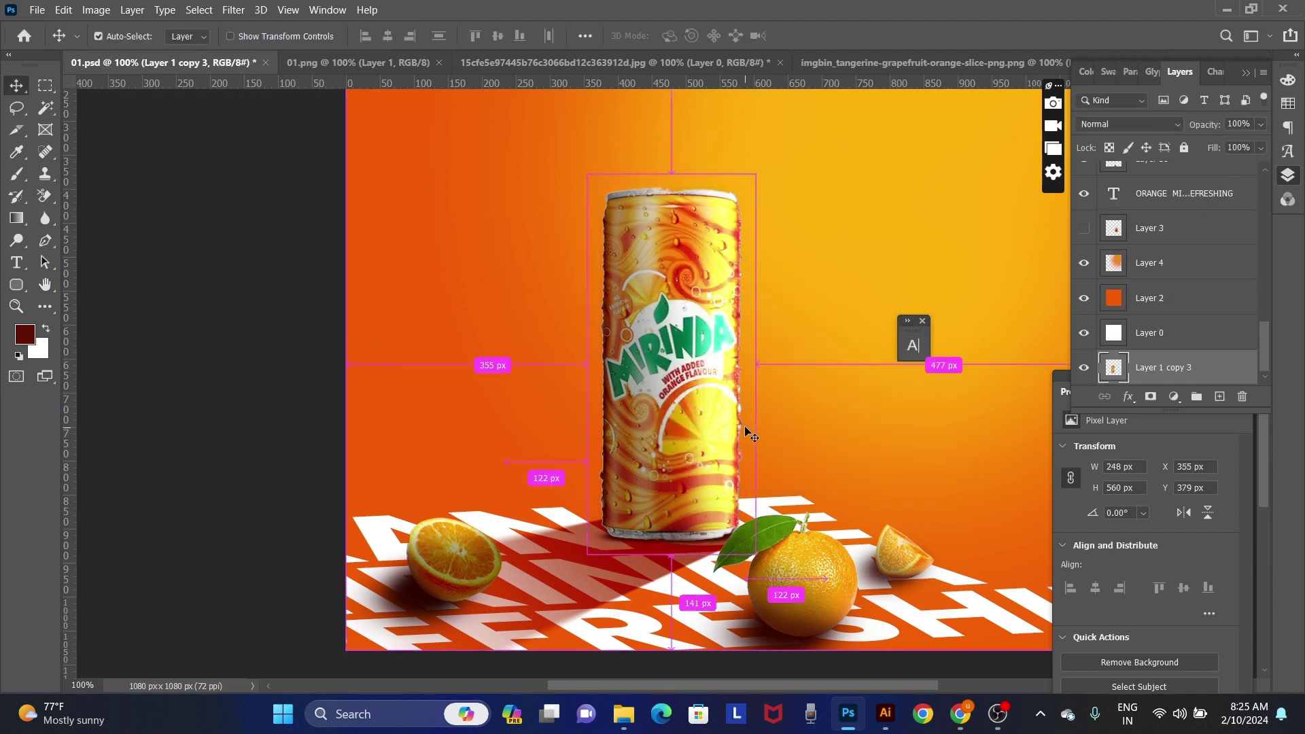
key("ctrl+z")
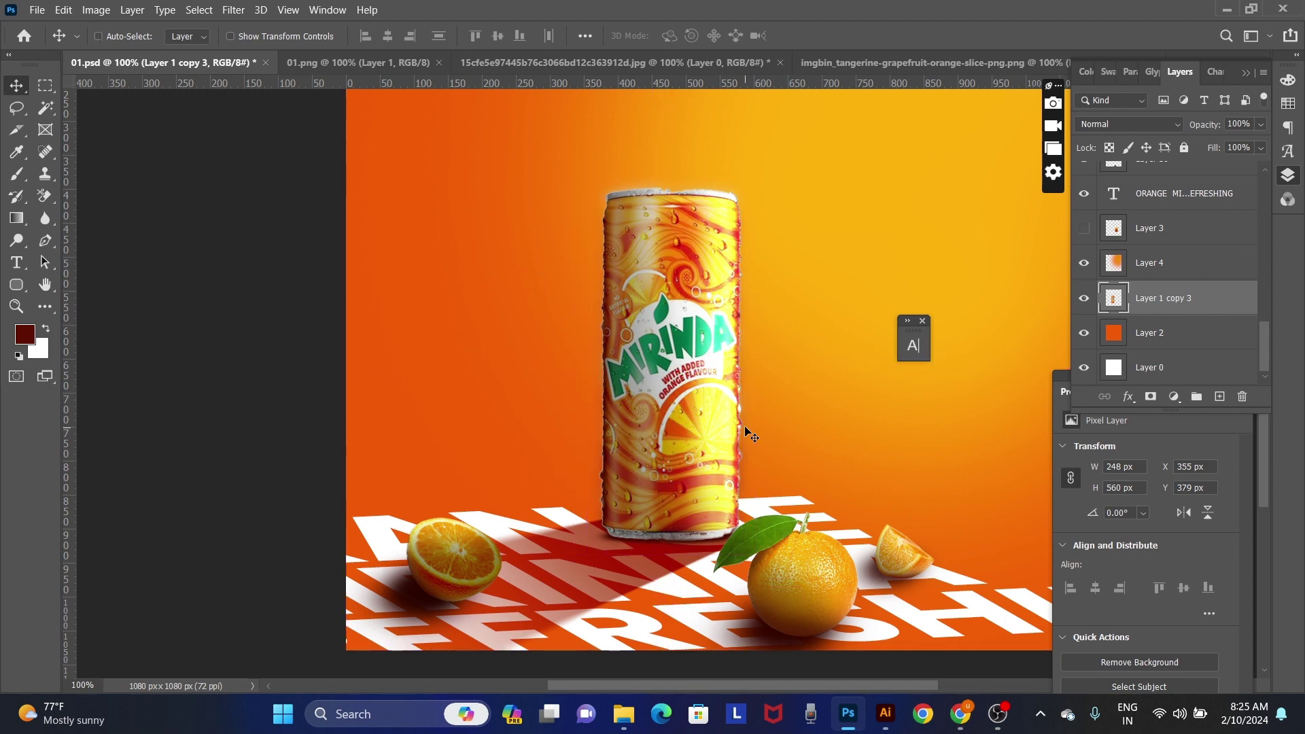
Step: Enlarge the can copy to 255 × 576 px and nudge it 10 px right and 10 px down
key("ctrl+t")
left_click_drag(591, 161, 585, 150)
key("Return")
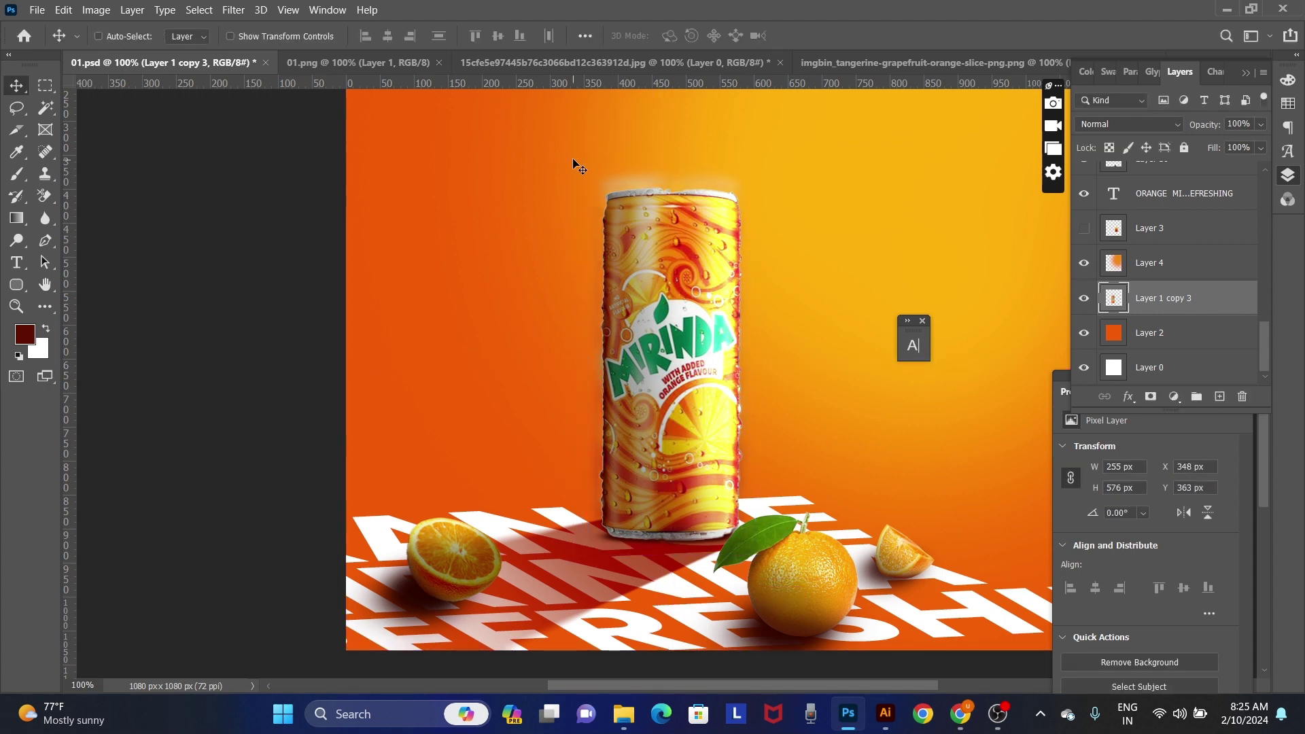
key("ctrl+l")
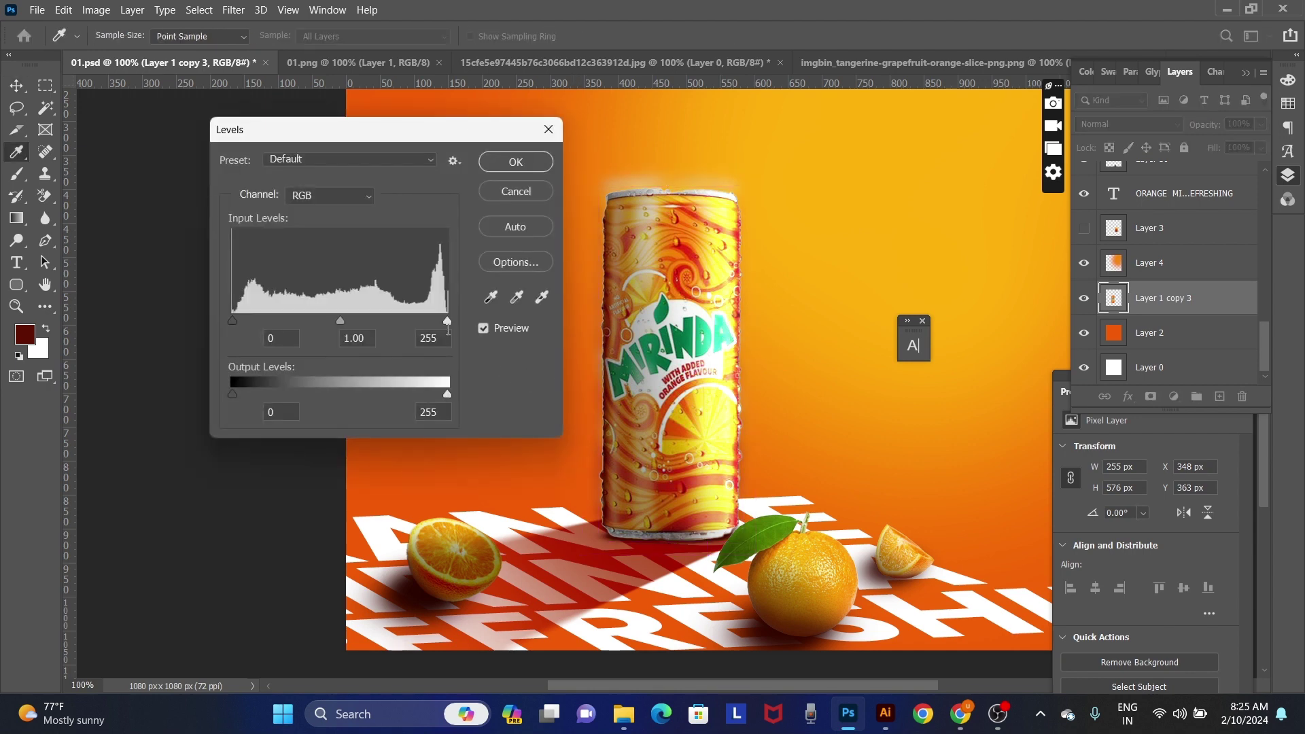
left_click_drag(448, 329, 375, 323)
key("Escape")
key("v")
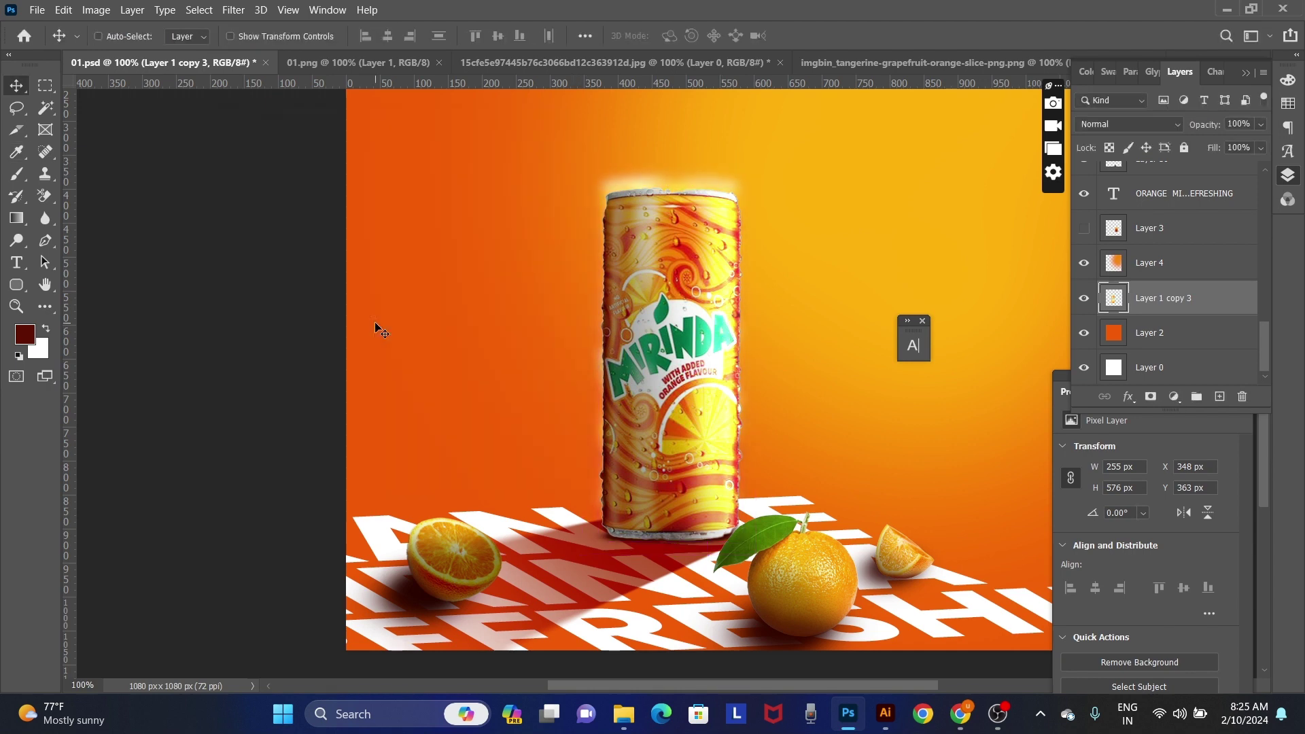
key("shift+Right")
key("shift+Down")
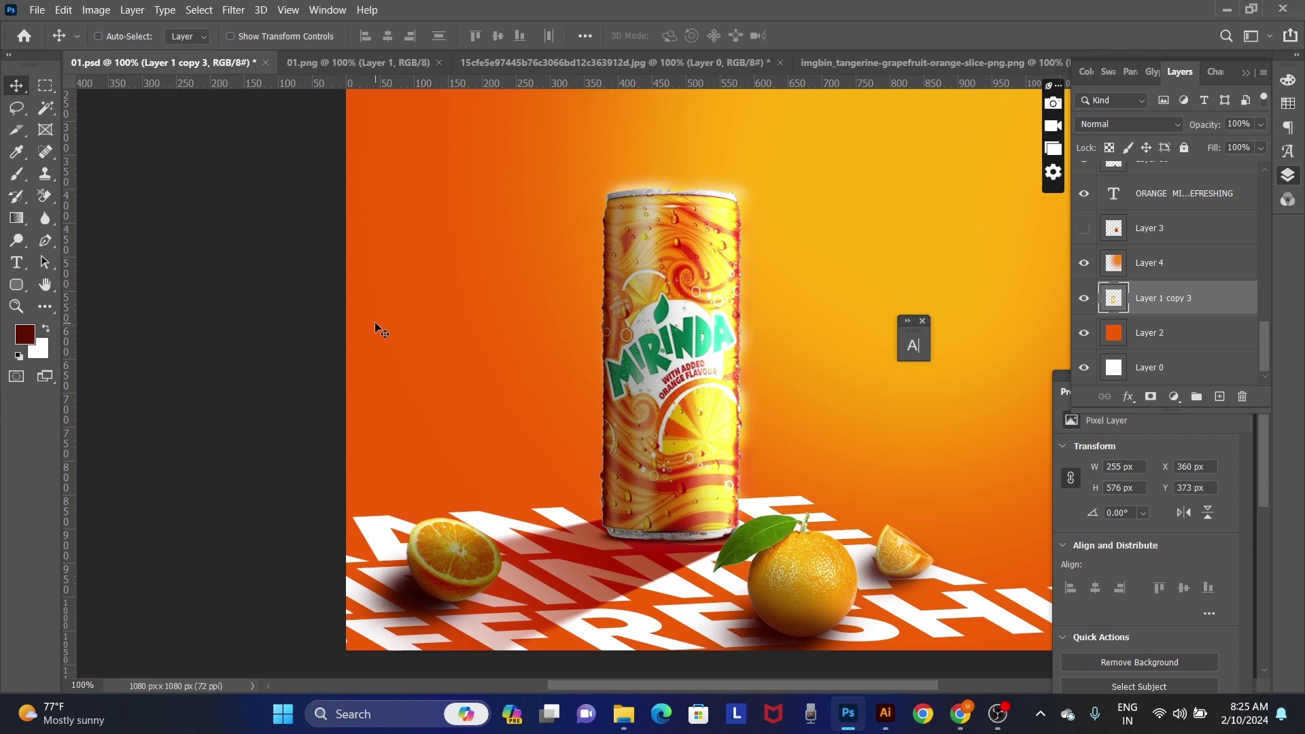
Step: Try widening the can with Free Transform, then cancel it
key("ctrl+t")
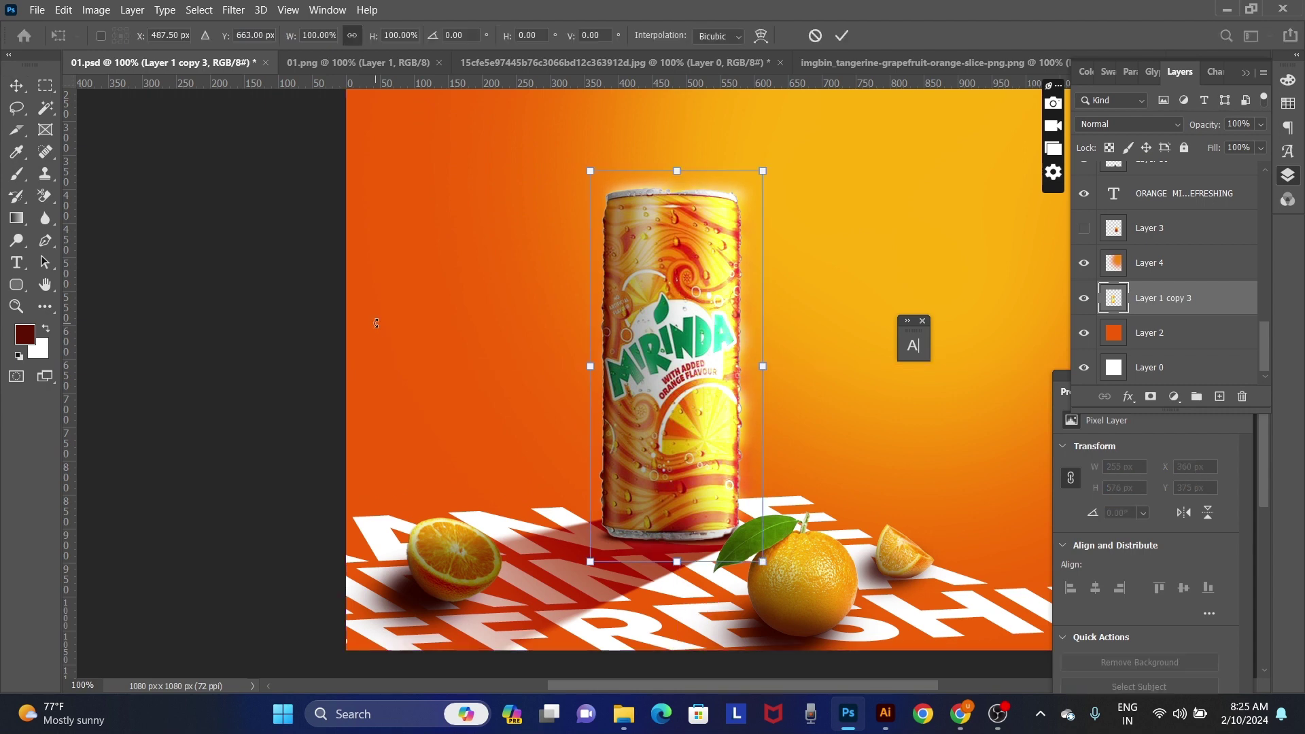
left_click_drag(589, 367, 577, 369)
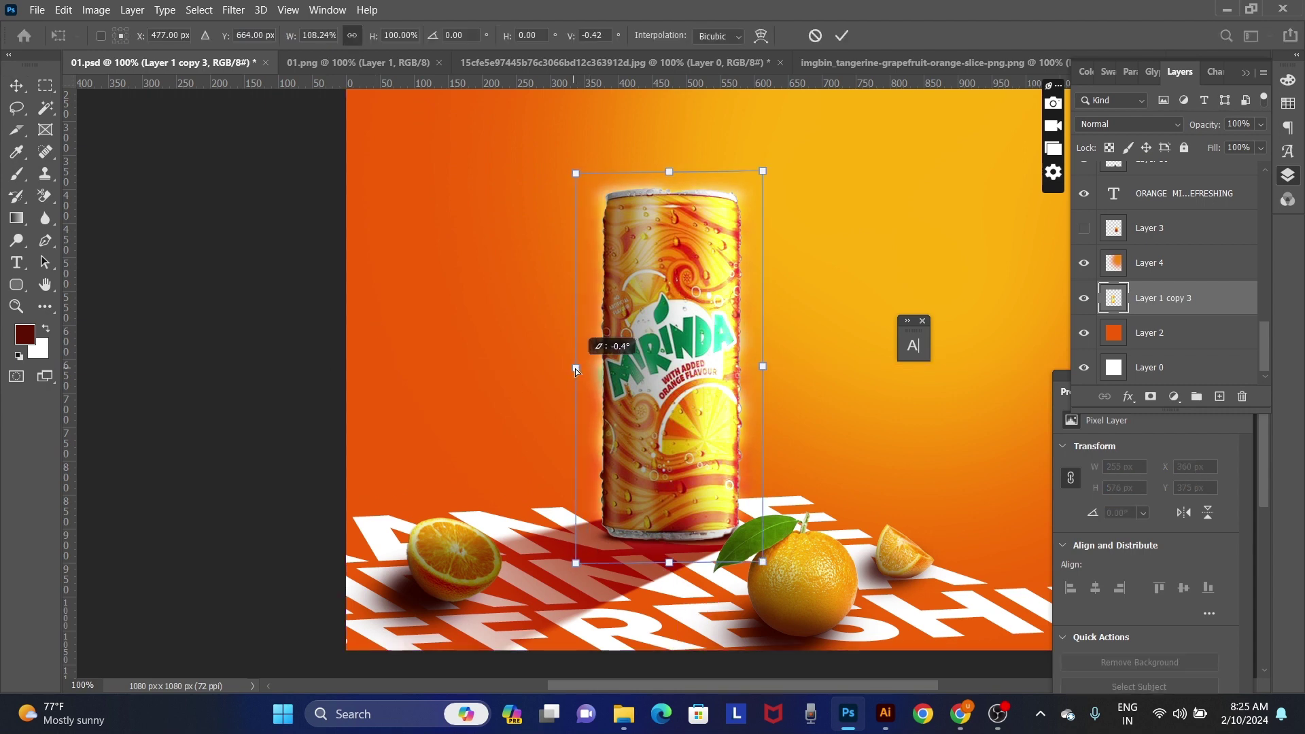
key("Escape")
key("ctrl+minus")
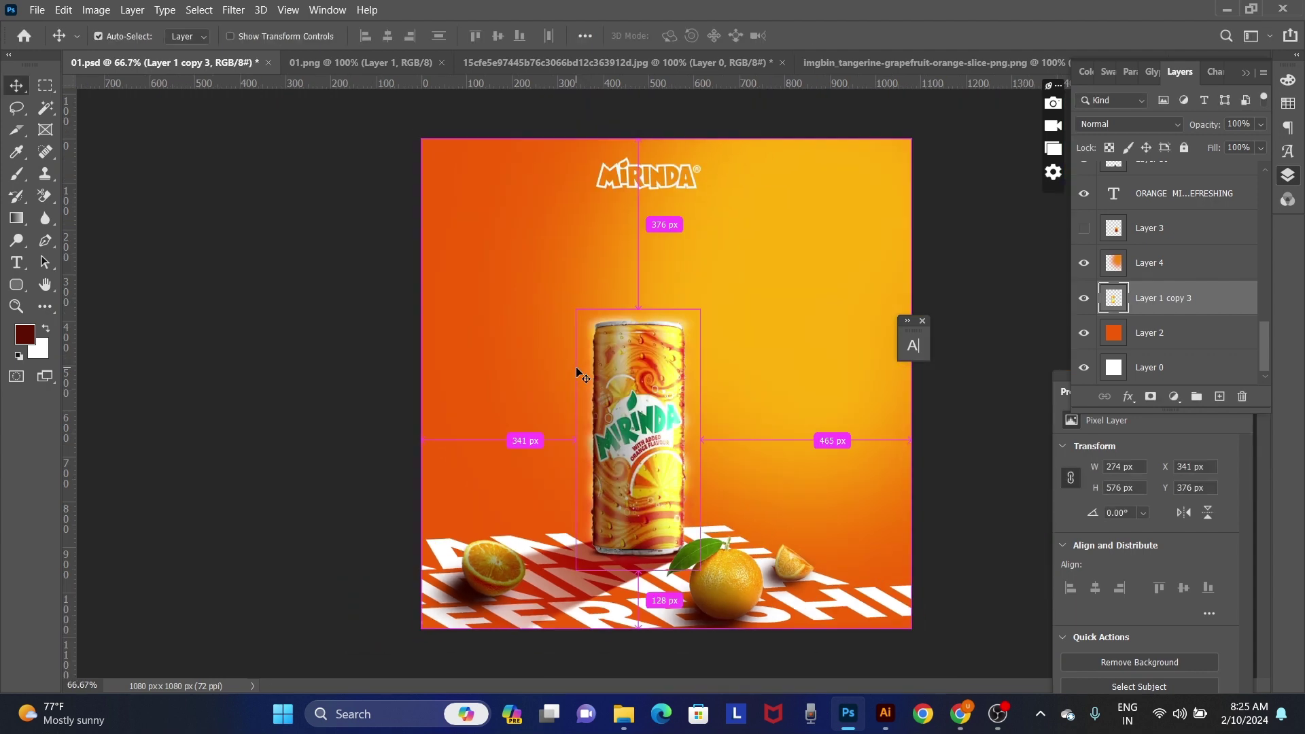
key("ctrl+plus")
Step: Erase the glow along the can's left edge with a size-200 regular Eraser
key("e")
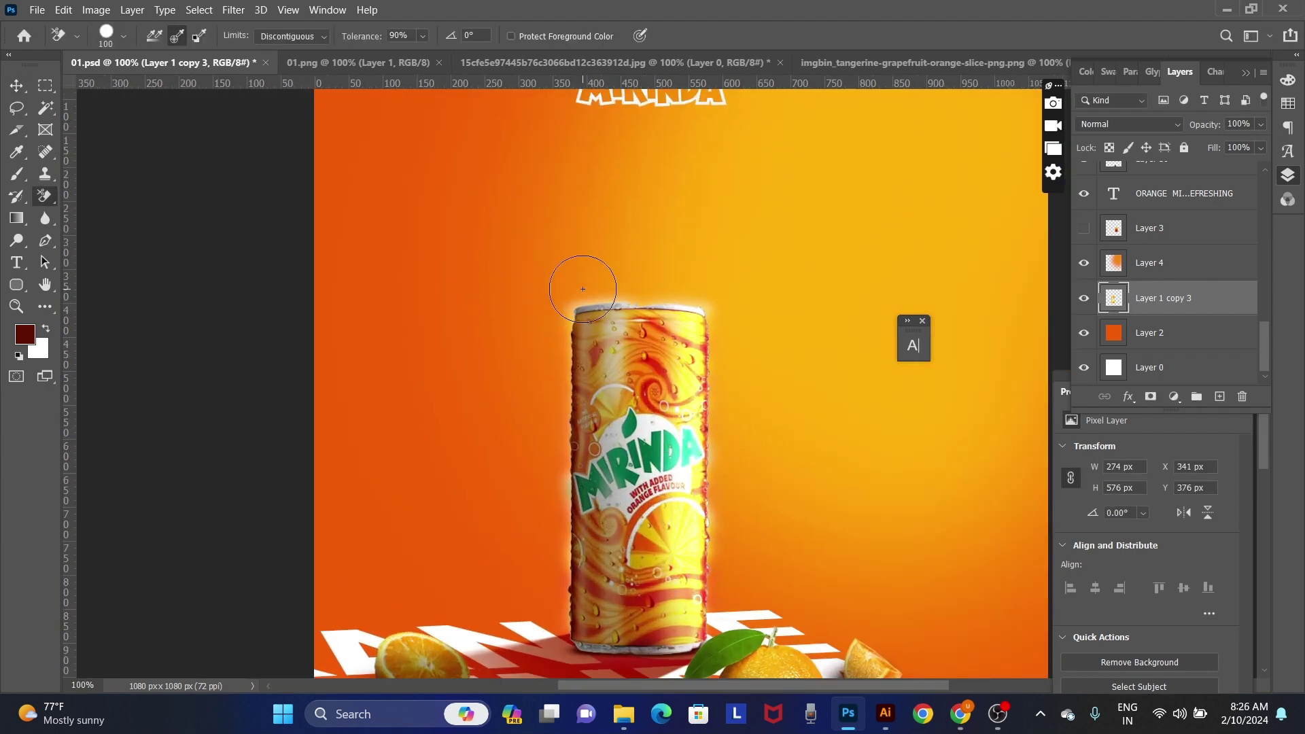
right_click(44, 196)
left_click(102, 195)
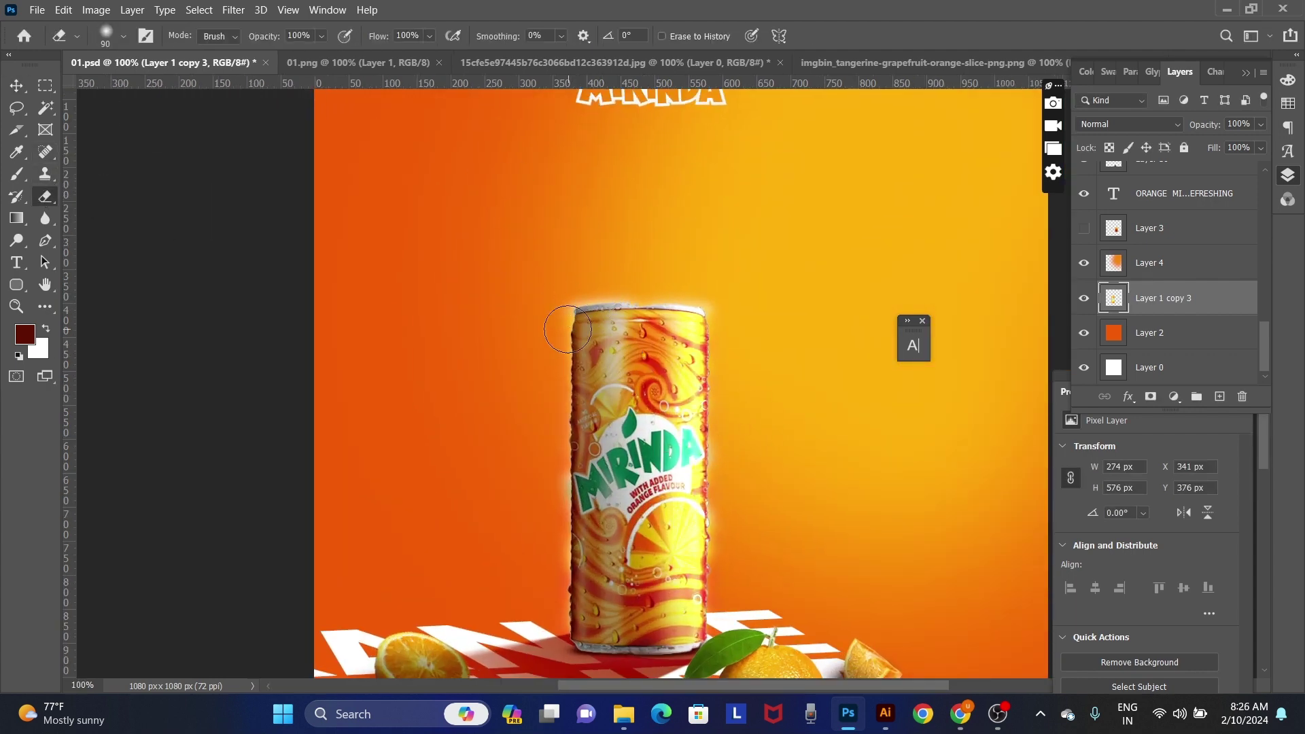
key("bracketright")
key("bracketright")
key("bracketright")
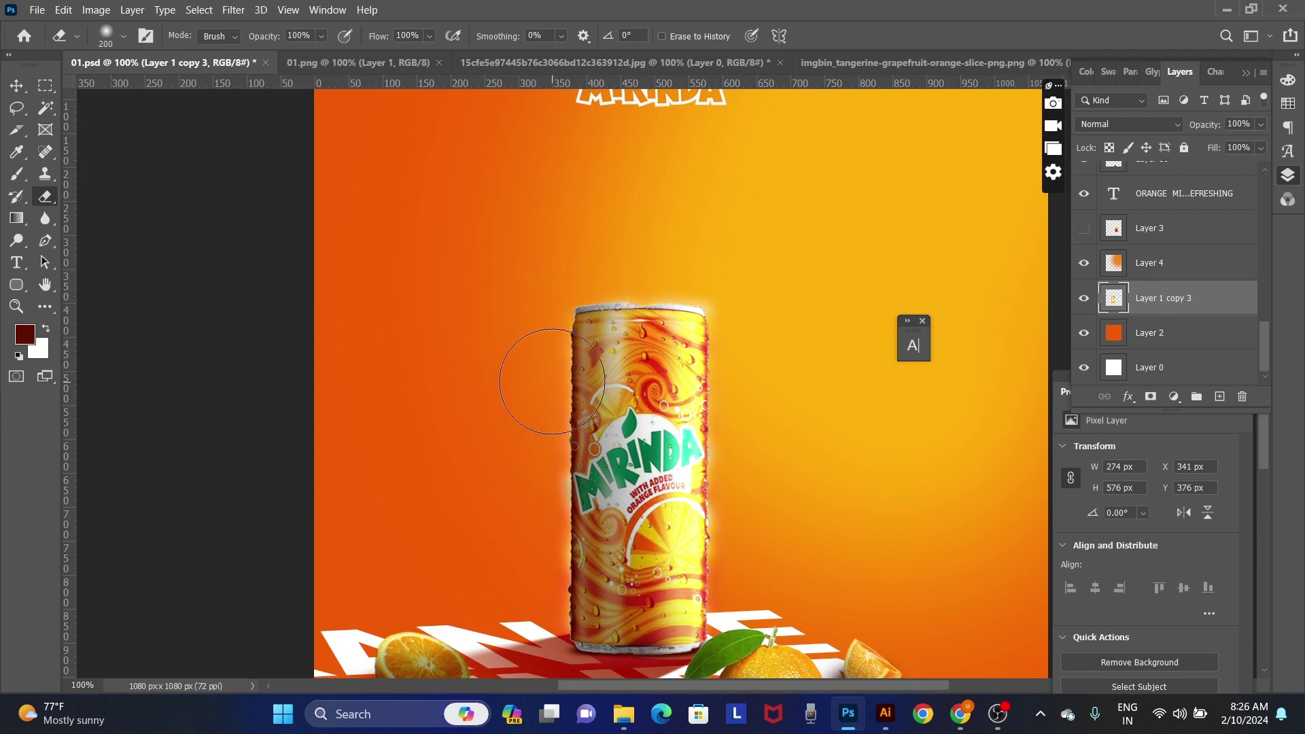
left_click_drag(547, 530, 495, 283)
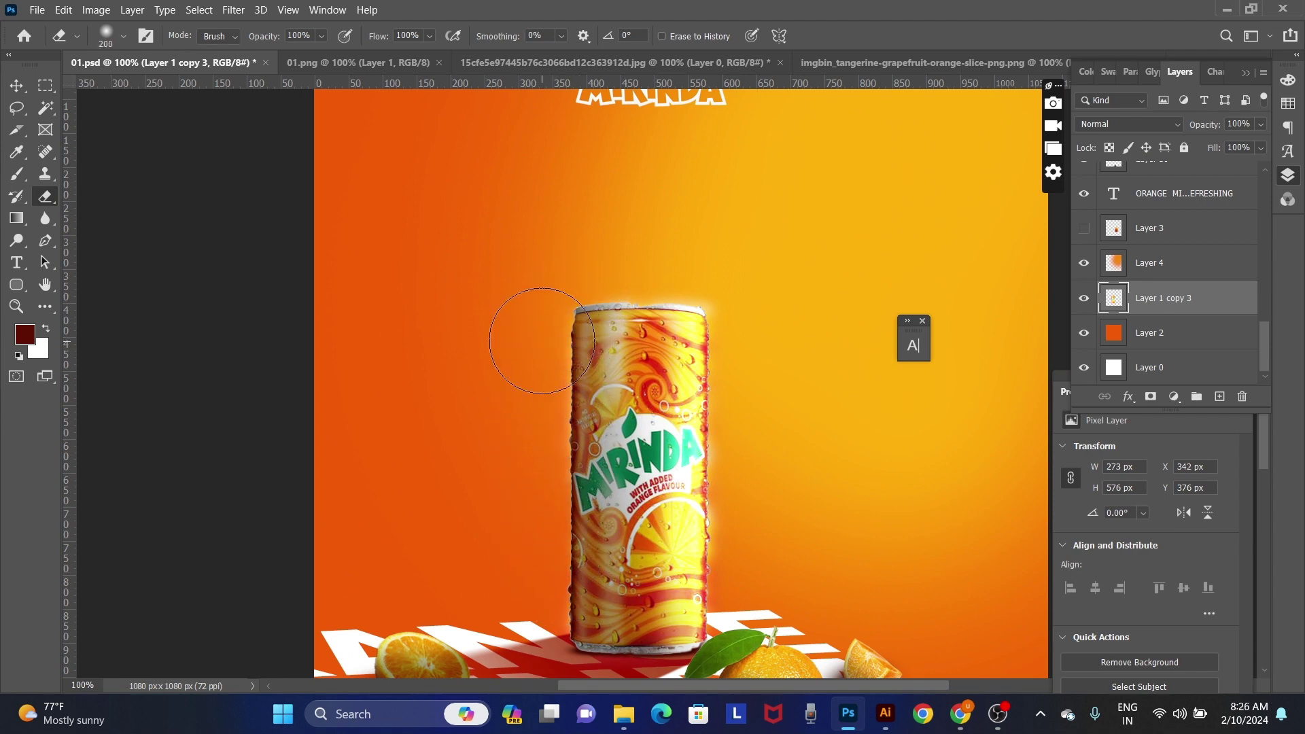
Step: Add an empty Layer 16 above the can and bring up the 'mirinda logo png' search in Chrome
key("v")
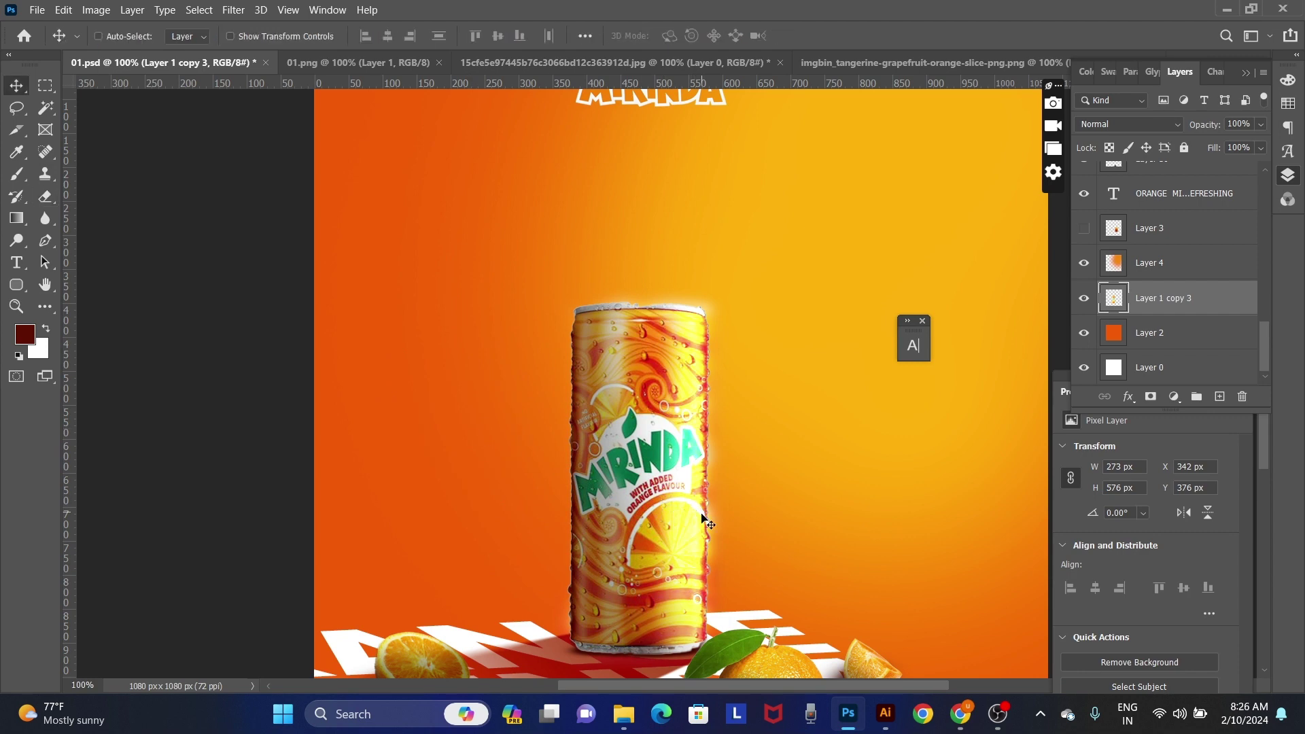
scroll(702, 518, "up", 2)
scroll(679, 503, "down", 2)
key("ctrl+minus")
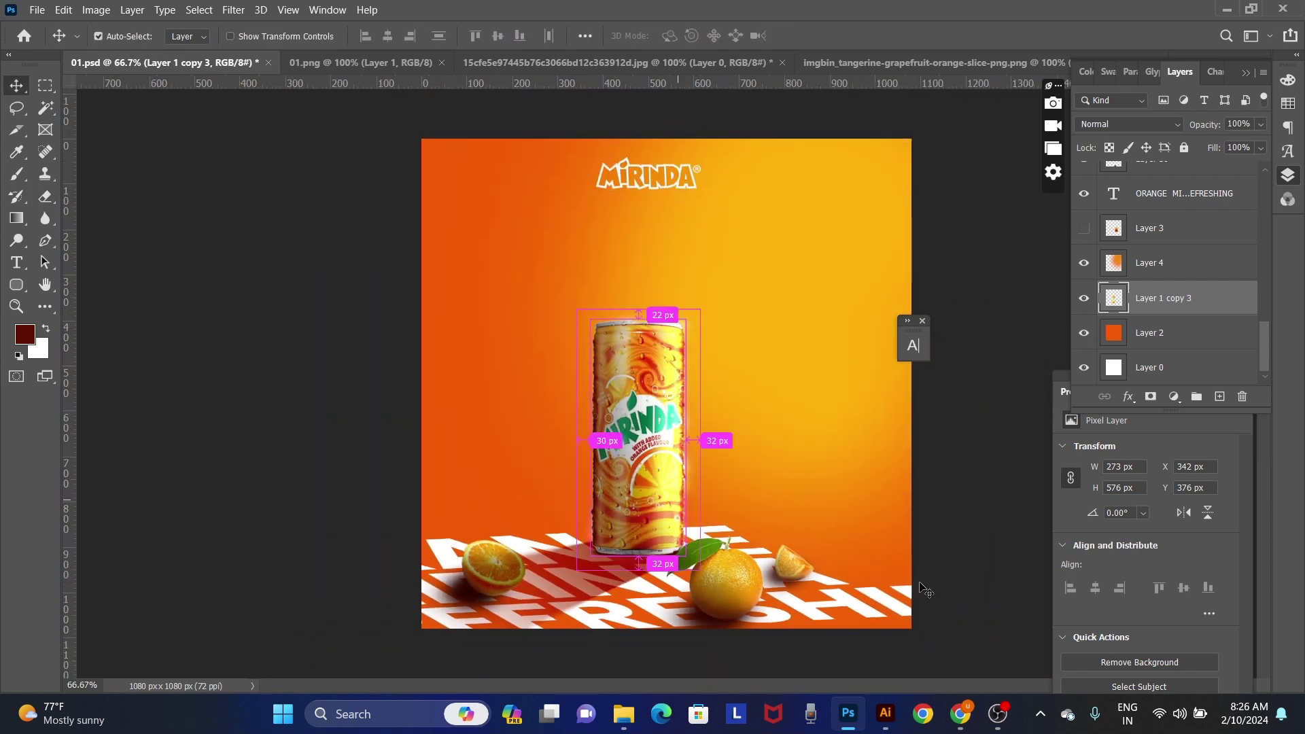
left_click(694, 340, "ctrl")
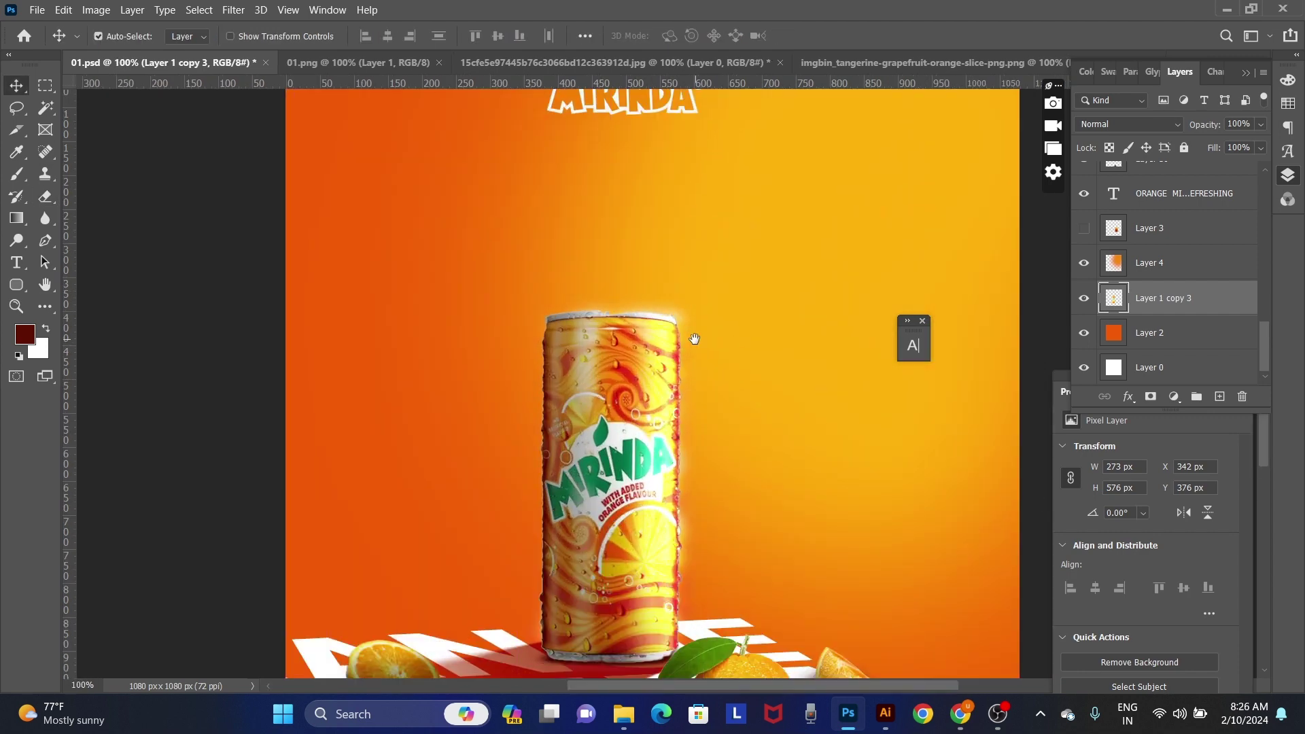
key("ctrl+shift+n")
key("Return")
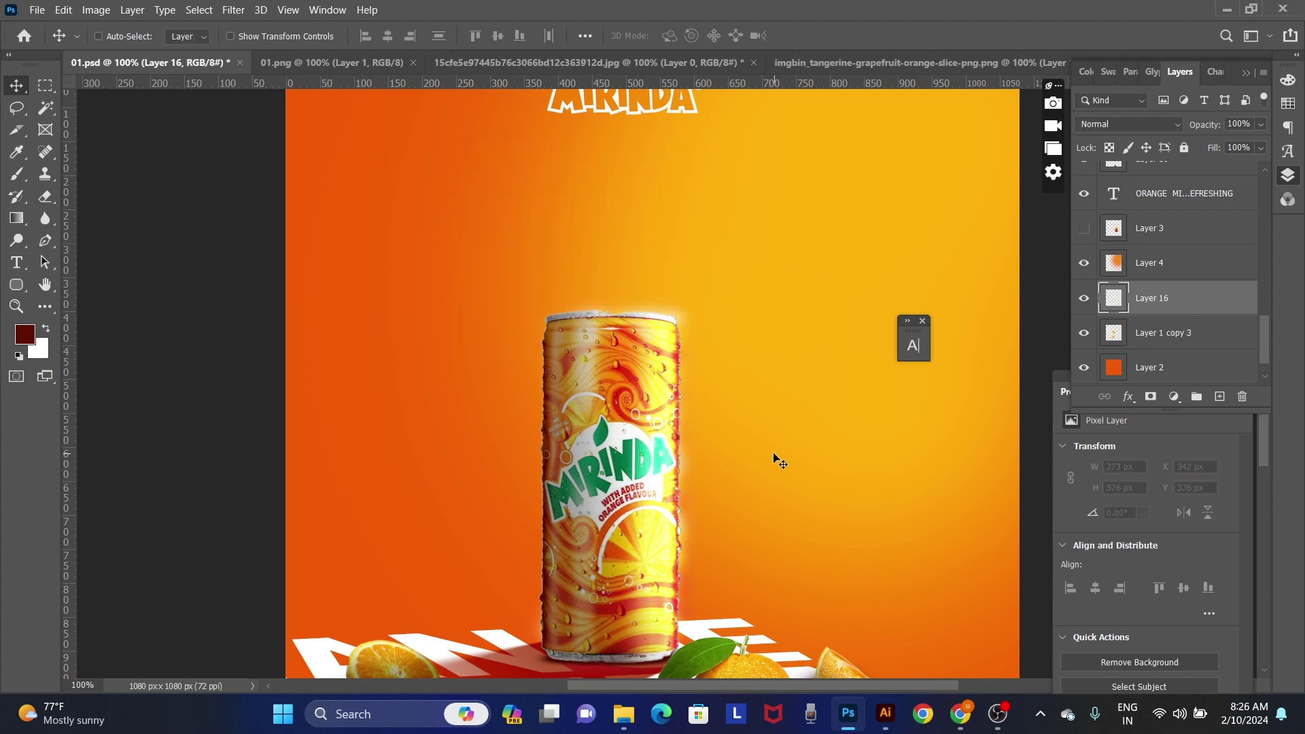
left_click(960, 717)
left_click_drag(223, 126, 108, 144)
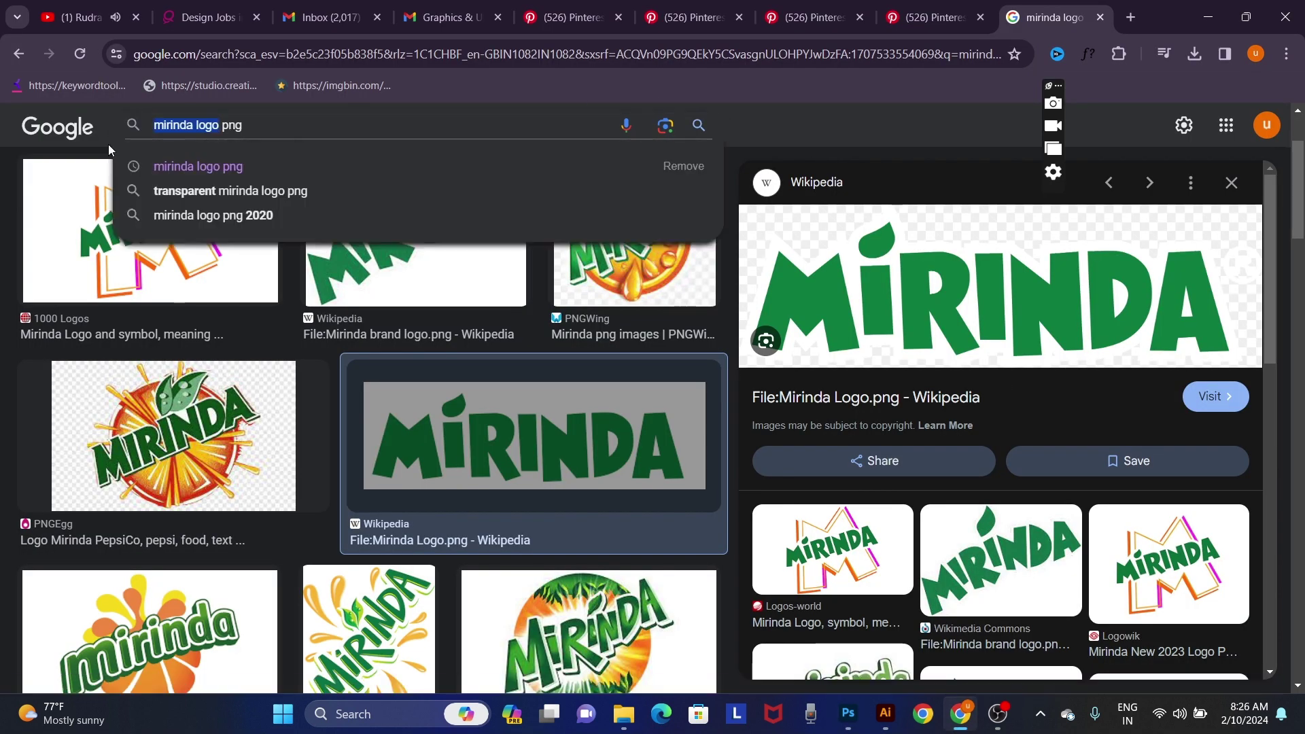
Step: Search Google Images for 'smoke png transparent'
type("smoke")
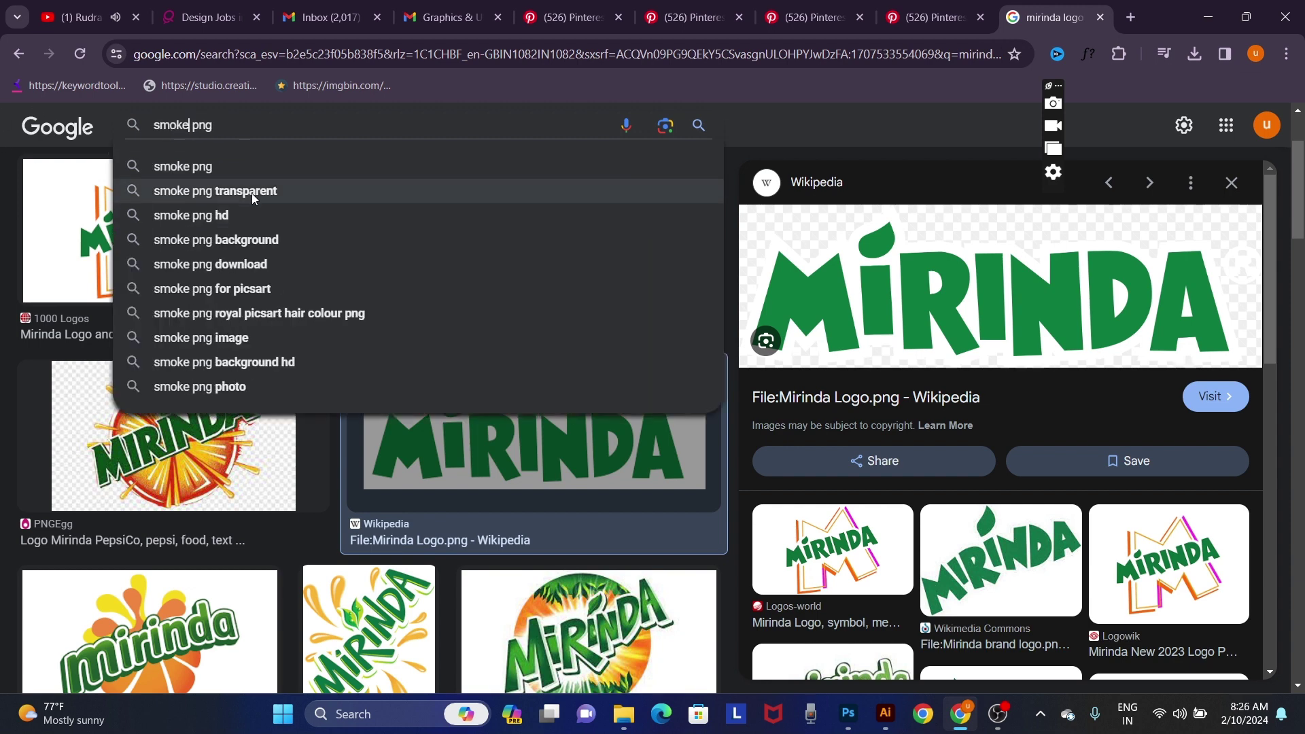
left_click(251, 193)
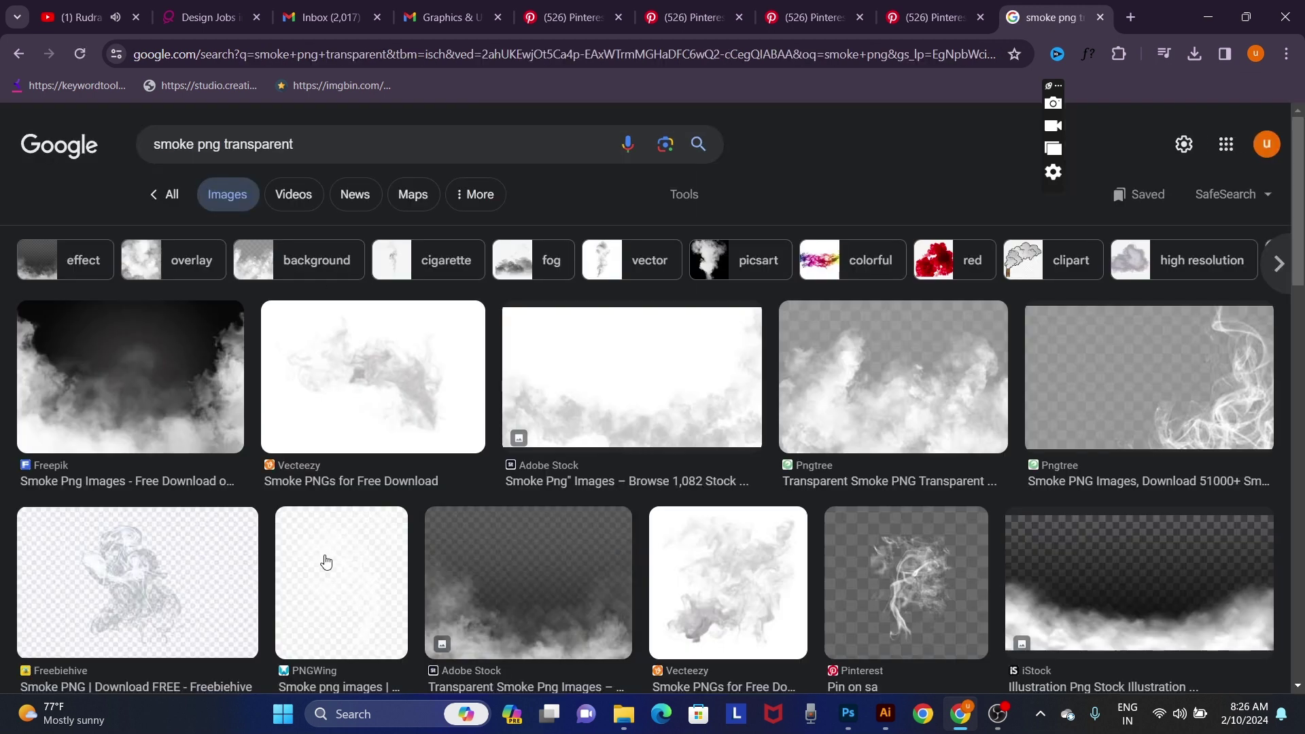
scroll(411, 415, "down", 1)
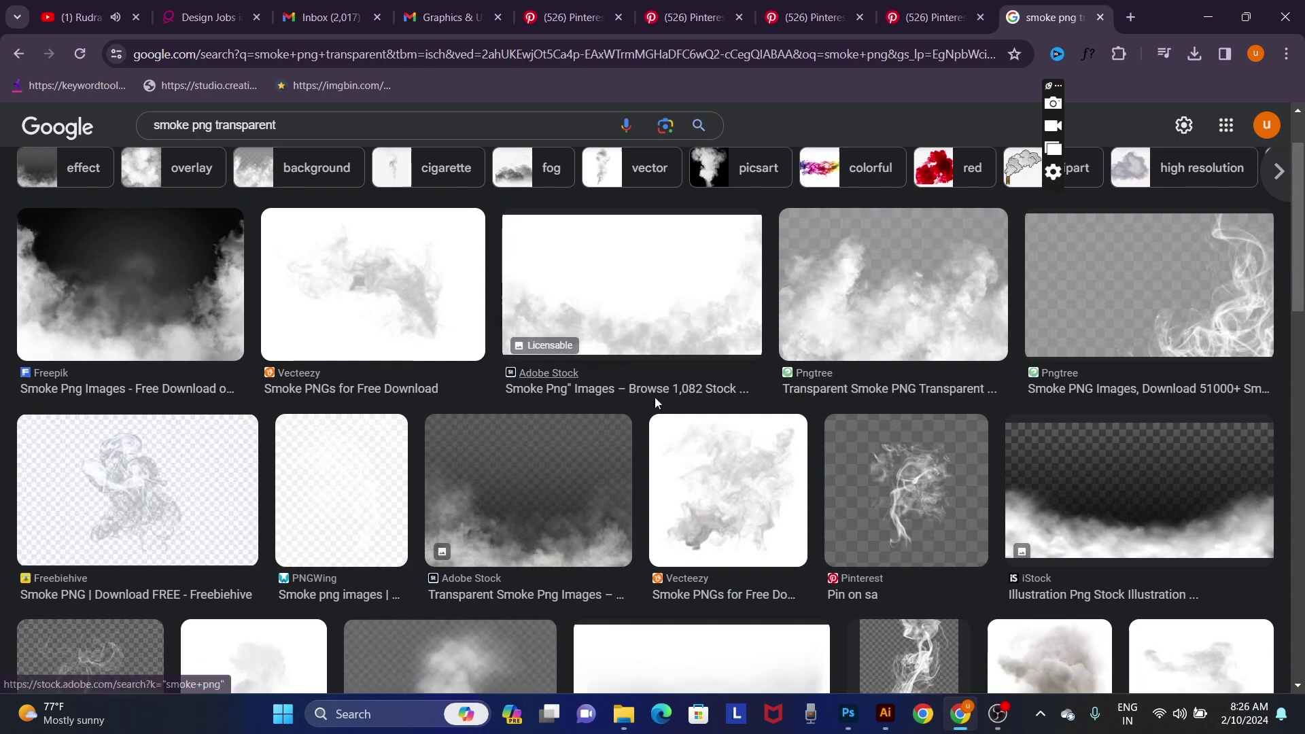
scroll(654, 401, "down", 4)
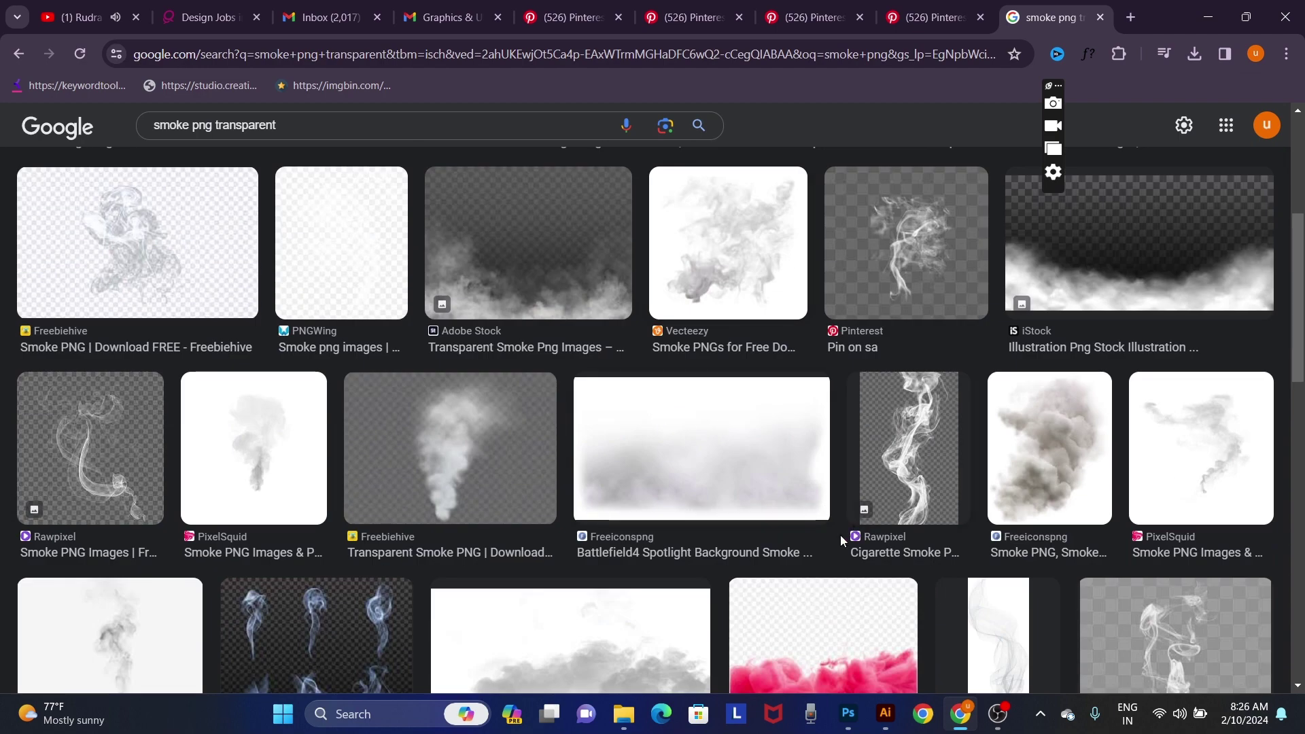
scroll(840, 535, "down", 1)
scroll(408, 441, "down", 3)
Step: Copy the PNGkey cigarette smoke image and paste it into the Photoshop poster
left_click(131, 405)
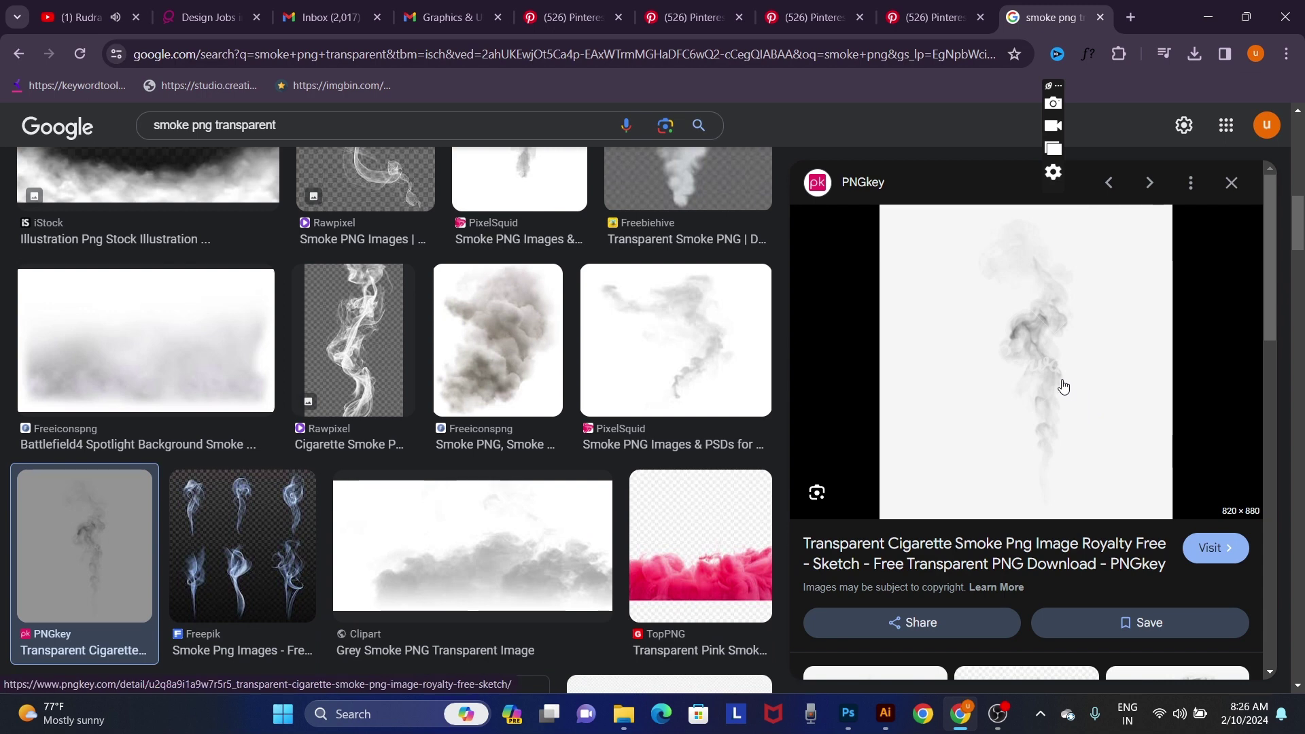
right_click(1045, 359)
left_click(1087, 580)
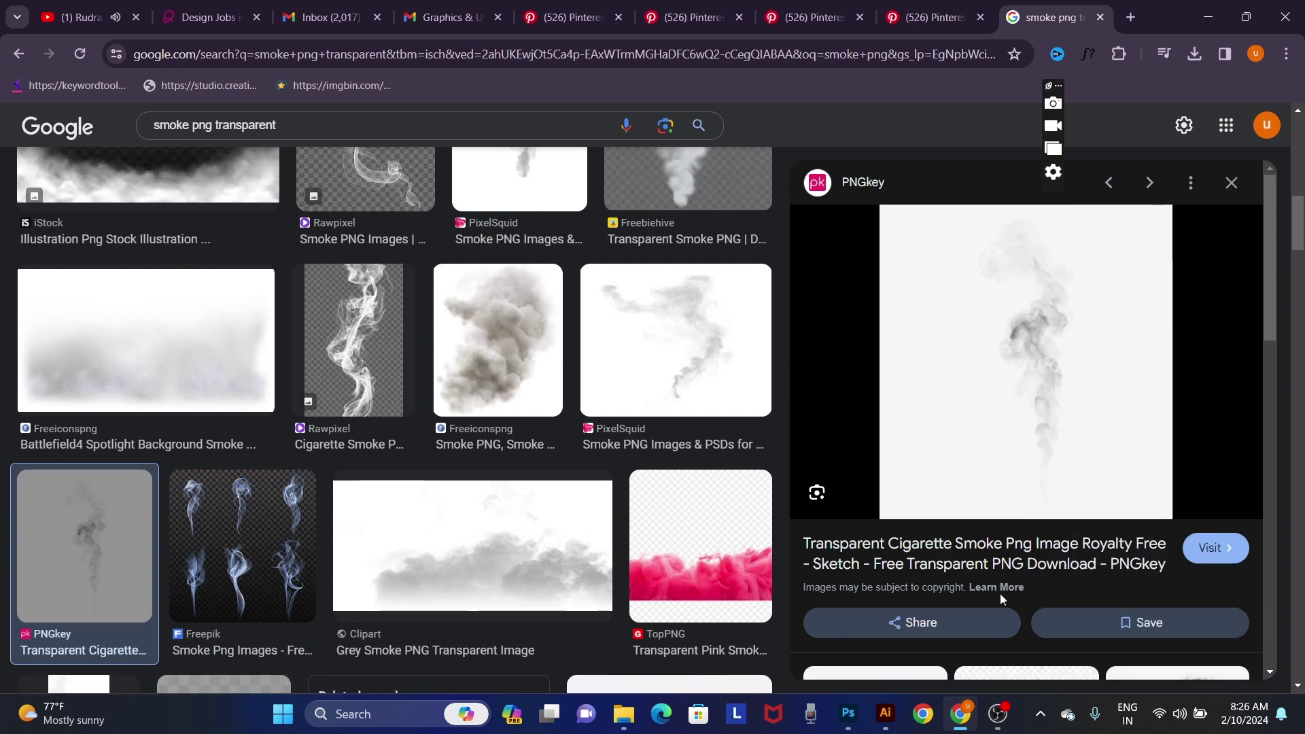
key("alt+Tab")
key("ctrl+v")
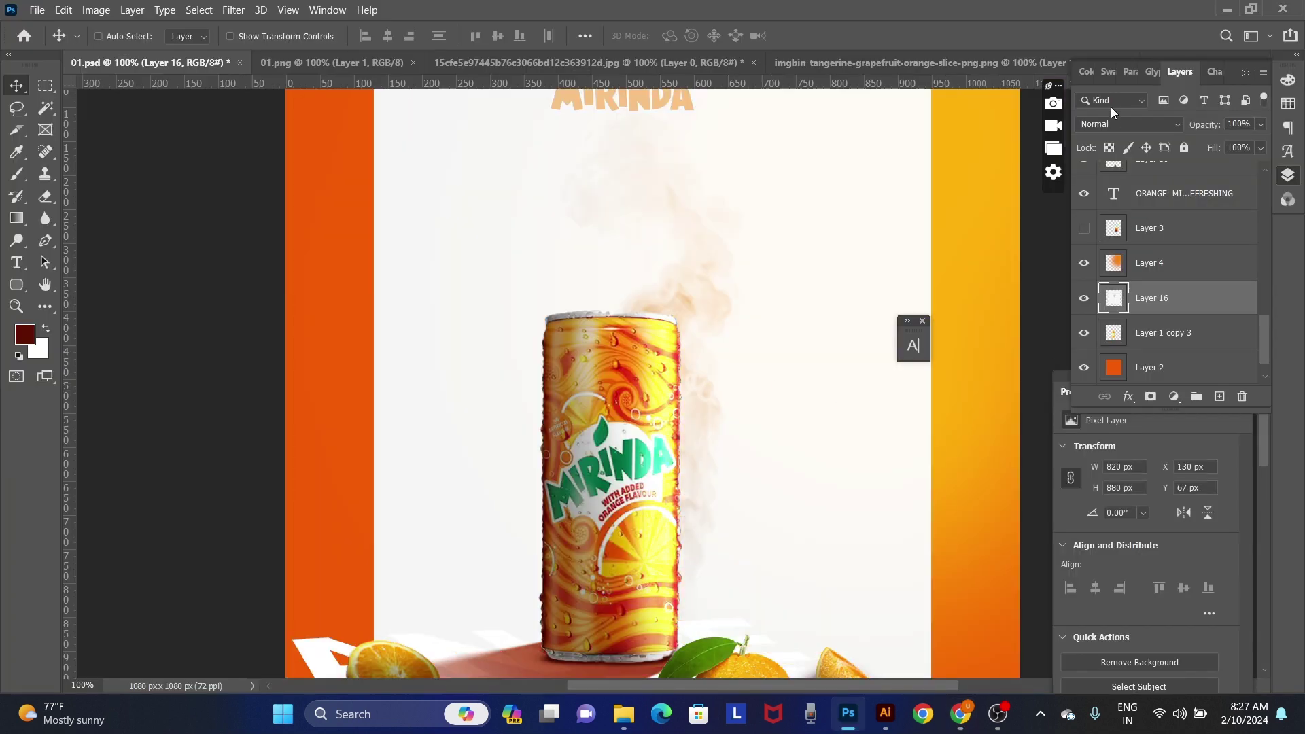
Step: Set the smoke layer to Multiply and move it up-right, then delete it and return to Chrome
left_click(1115, 119)
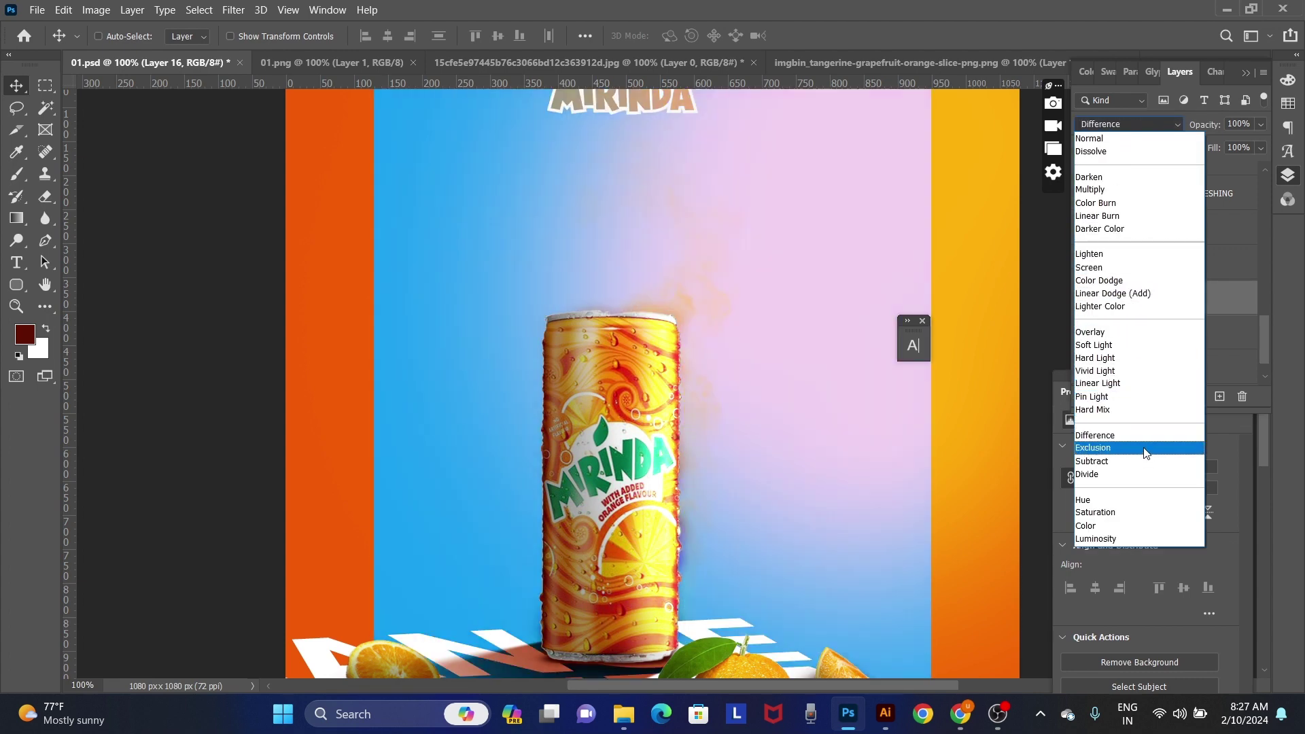
left_click(1122, 189)
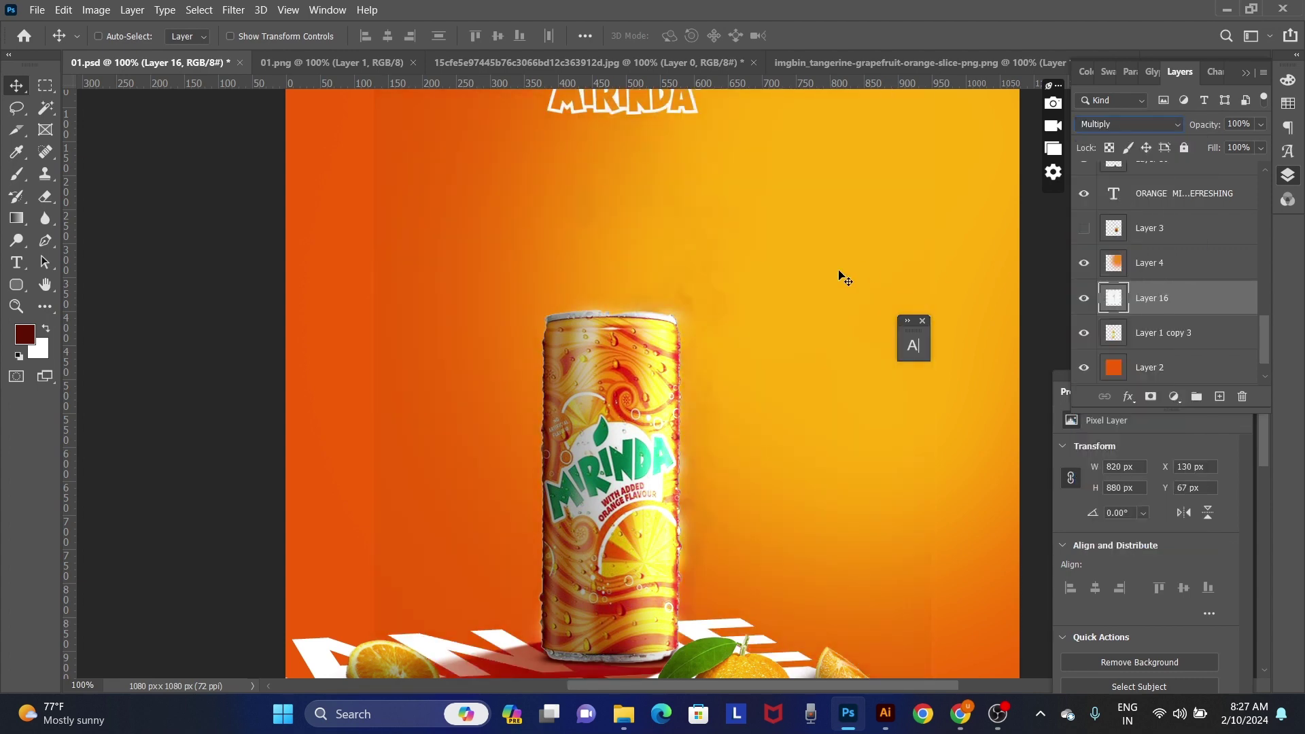
left_click_drag(680, 330, 700, 230)
key("Delete")
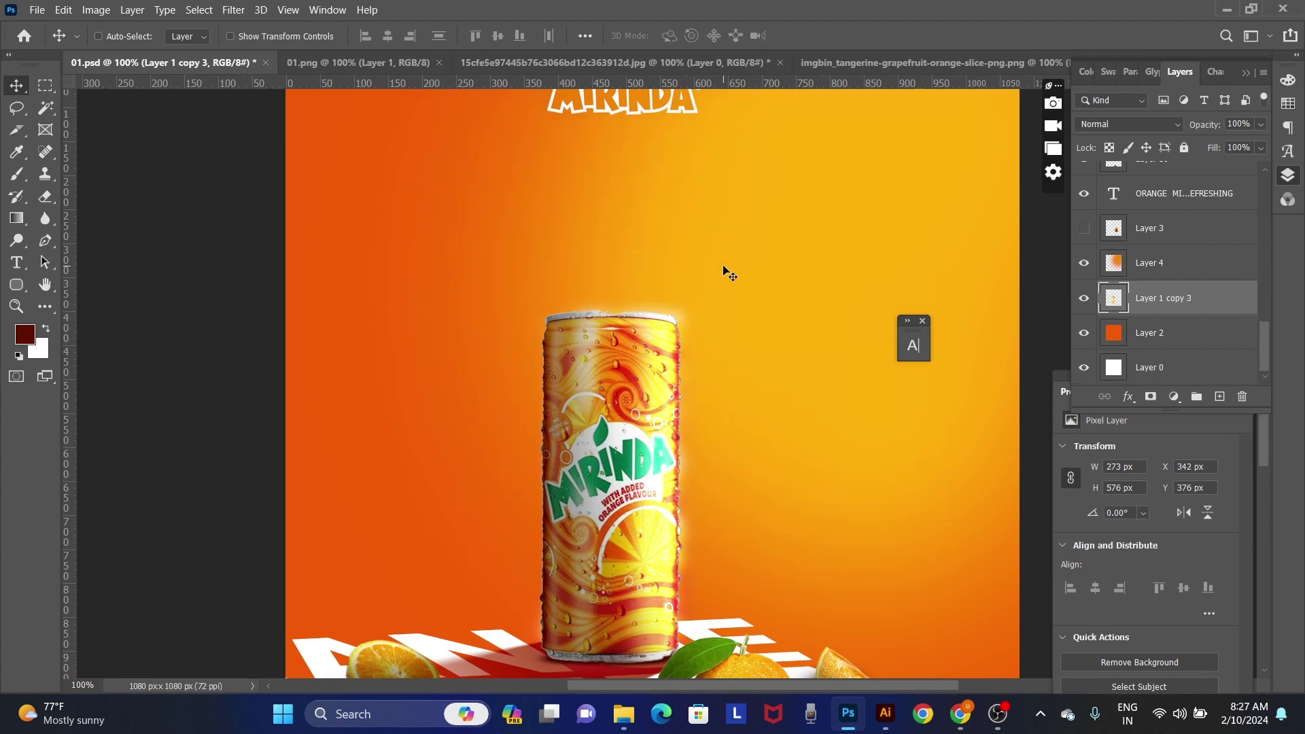
key("alt+Tab")
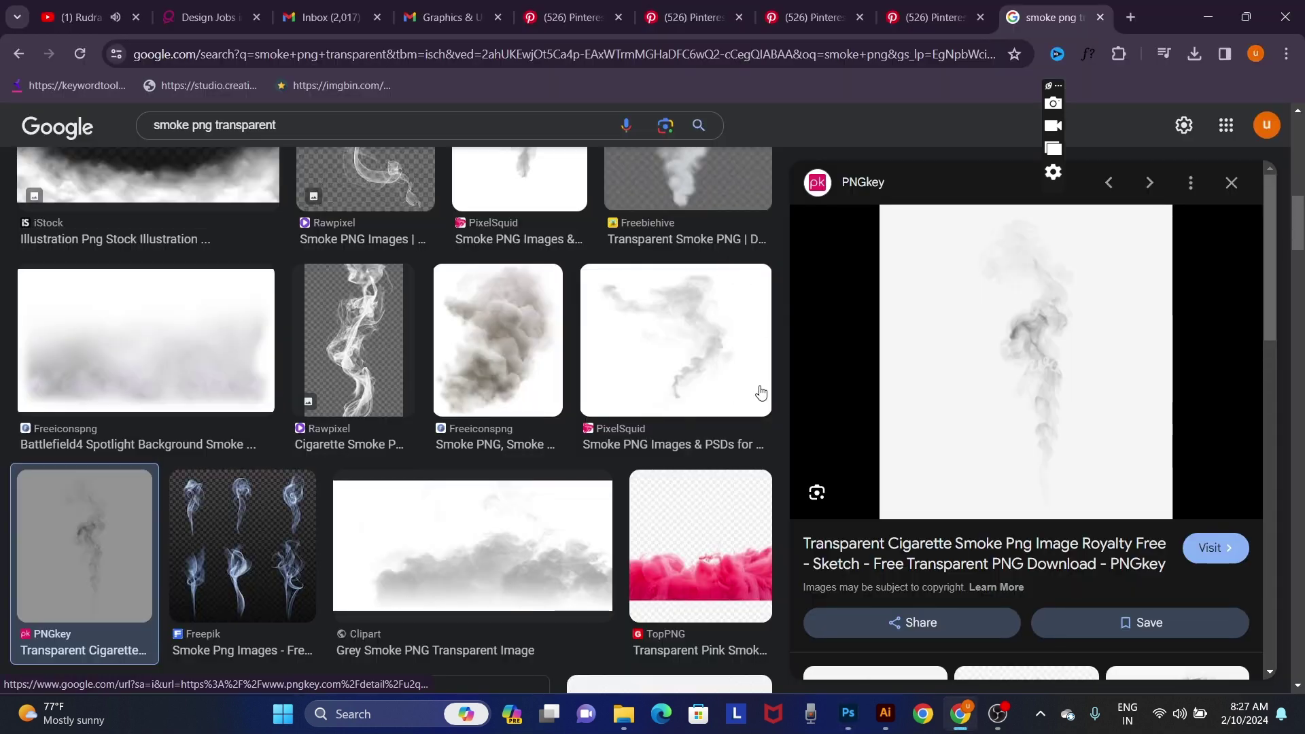
Step: Preview the Vecteezy smoke image and begin saving it, then cancel
scroll(679, 434, "up", 3)
scroll(511, 537, "up", 1)
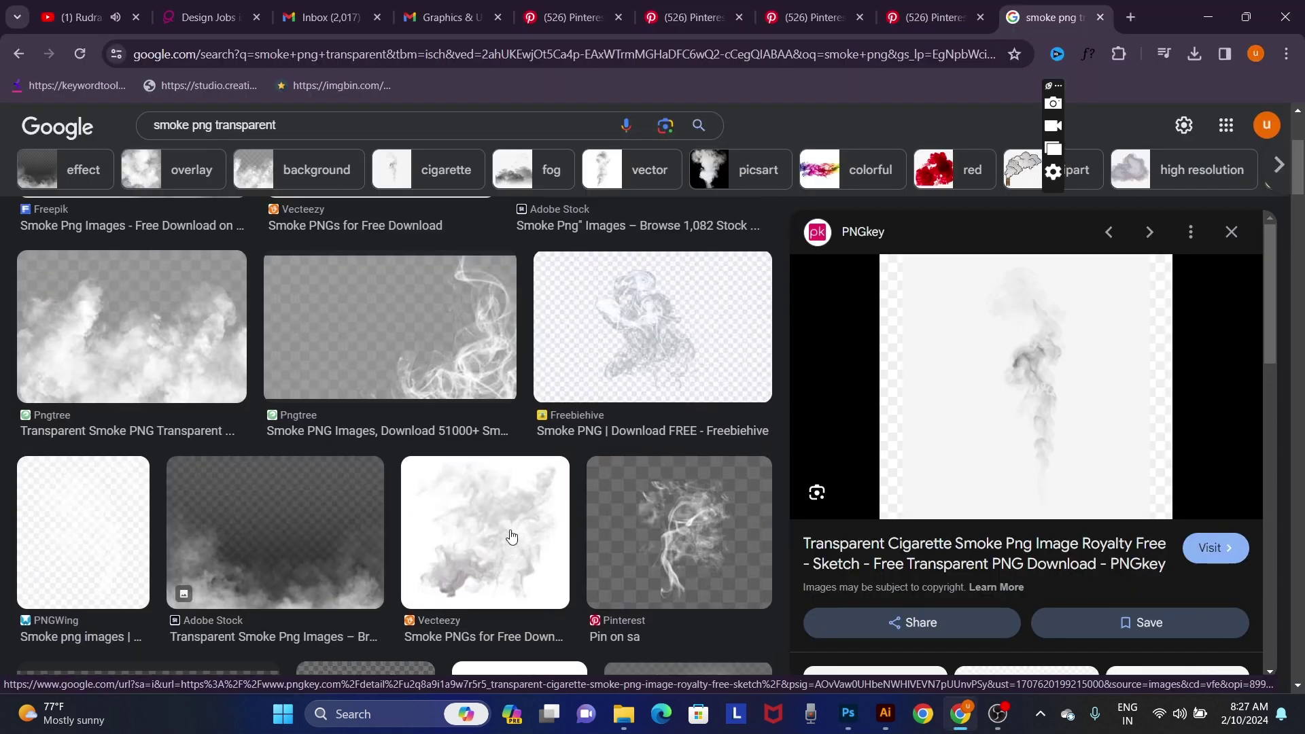
scroll(511, 536, "up", 2)
left_click(418, 399)
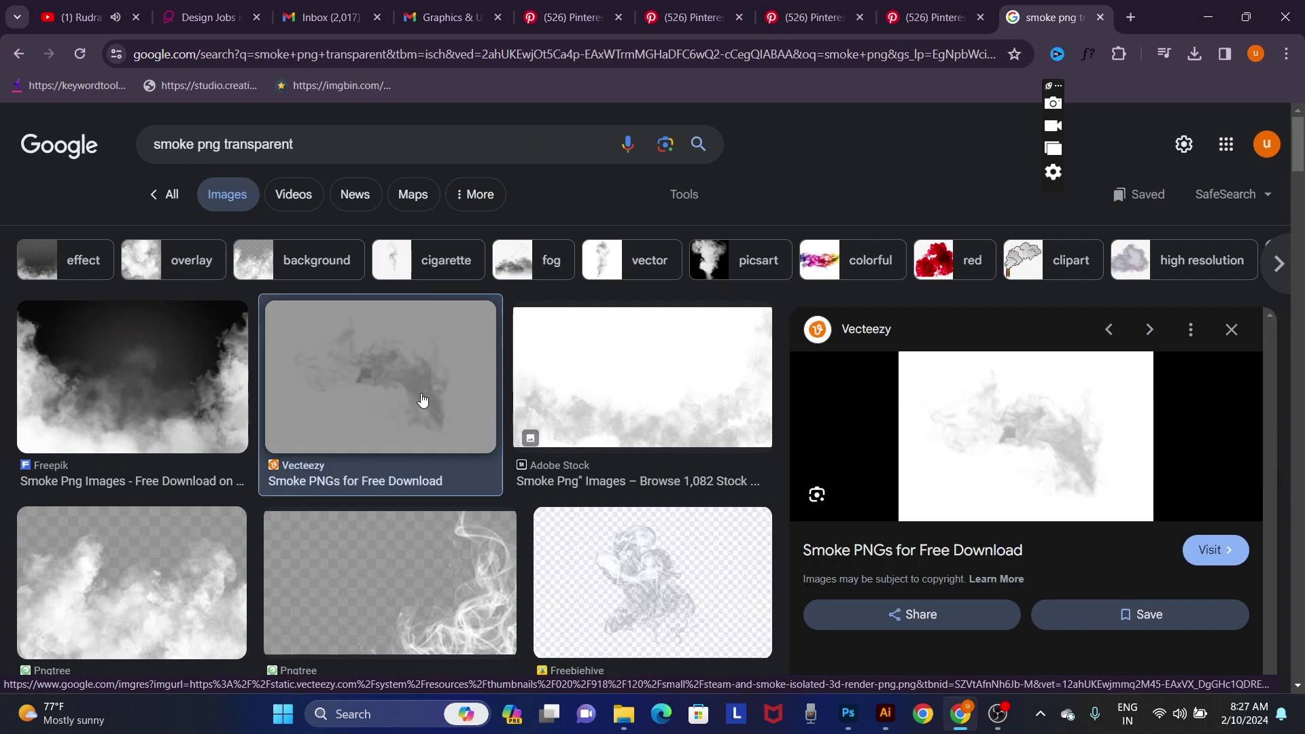
right_click(1071, 440)
left_click(1168, 288)
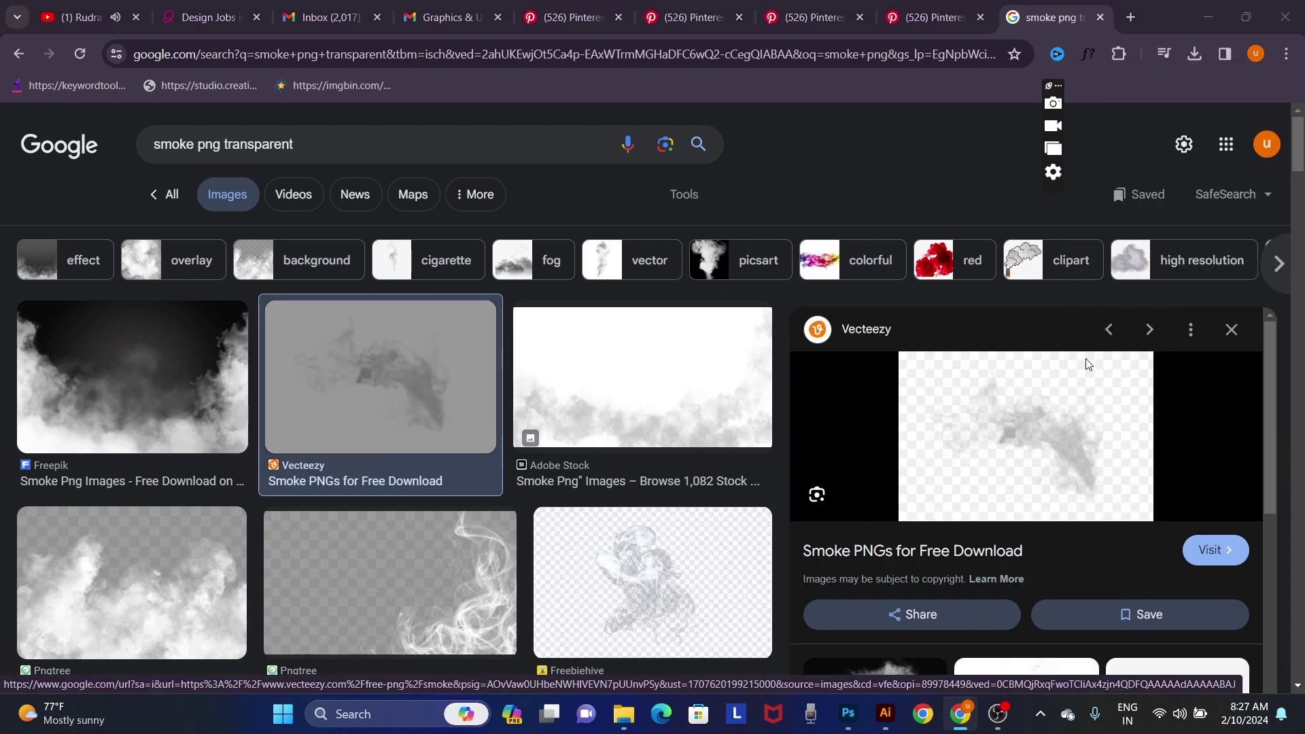
left_click(1157, 609)
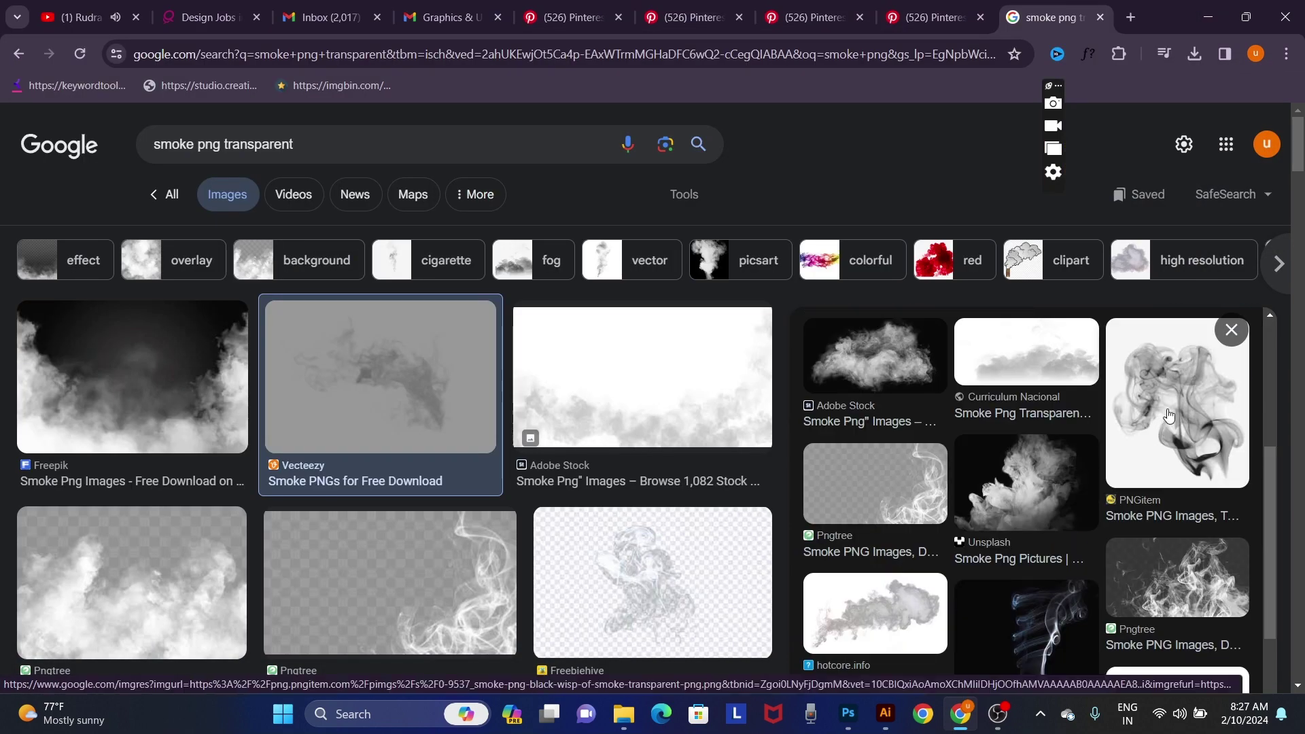
Step: Compare more smoke results and save the PNGimg.com smoke PNG to Downloads
left_click(1110, 455)
scroll(1110, 456, "down", 5)
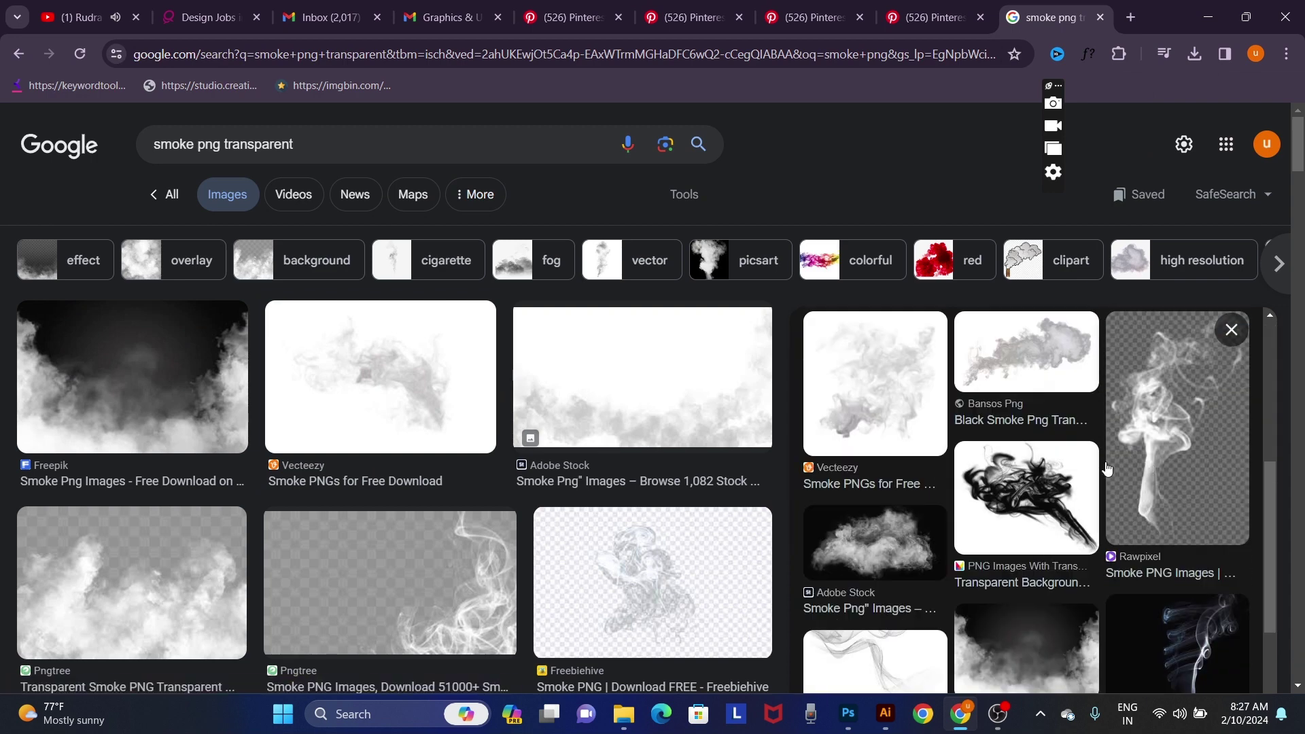
scroll(1167, 517, "up", 2)
left_click(1206, 492)
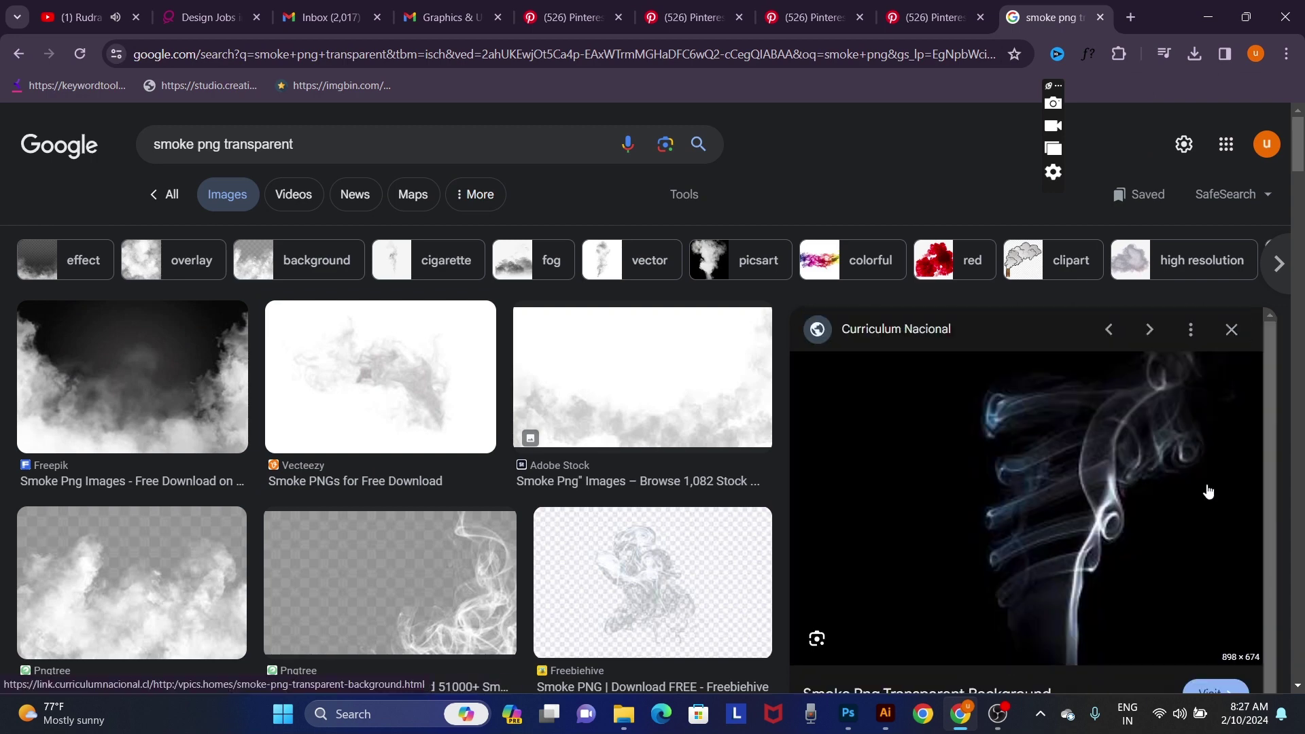
scroll(1189, 545, "down", 5)
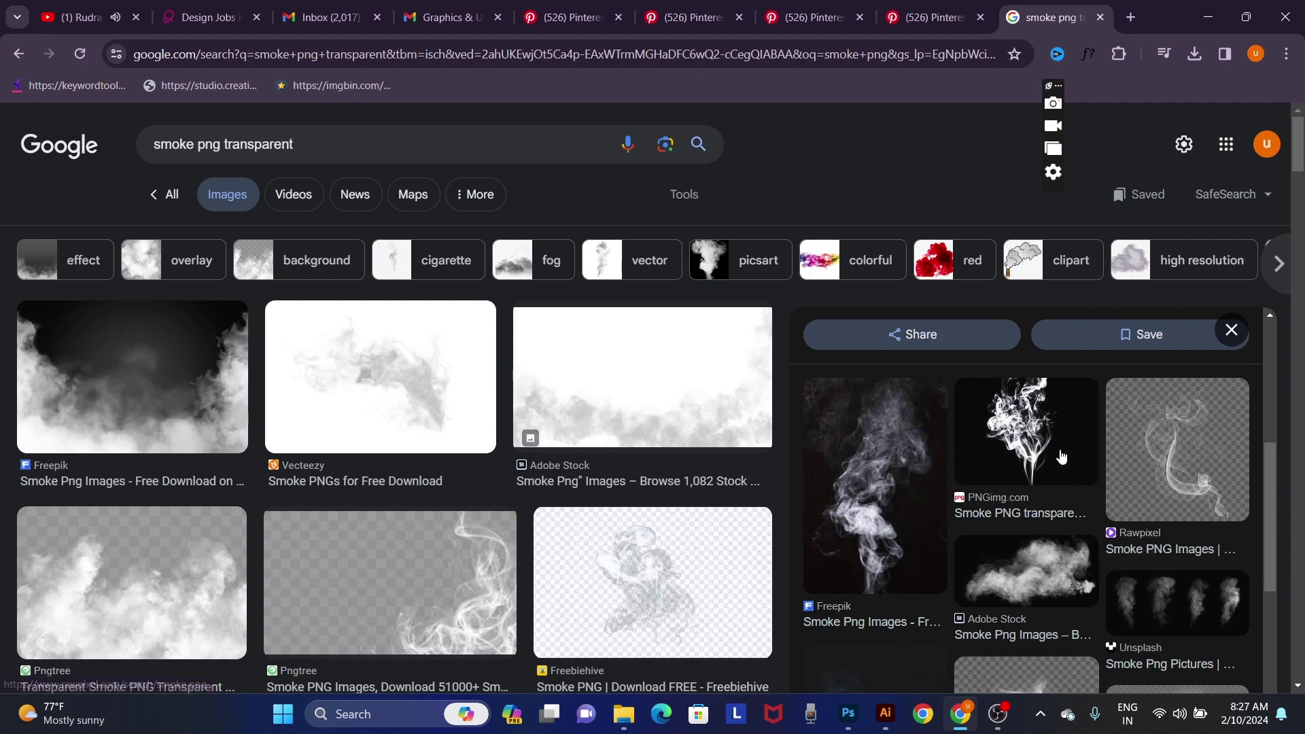
left_click(1068, 476)
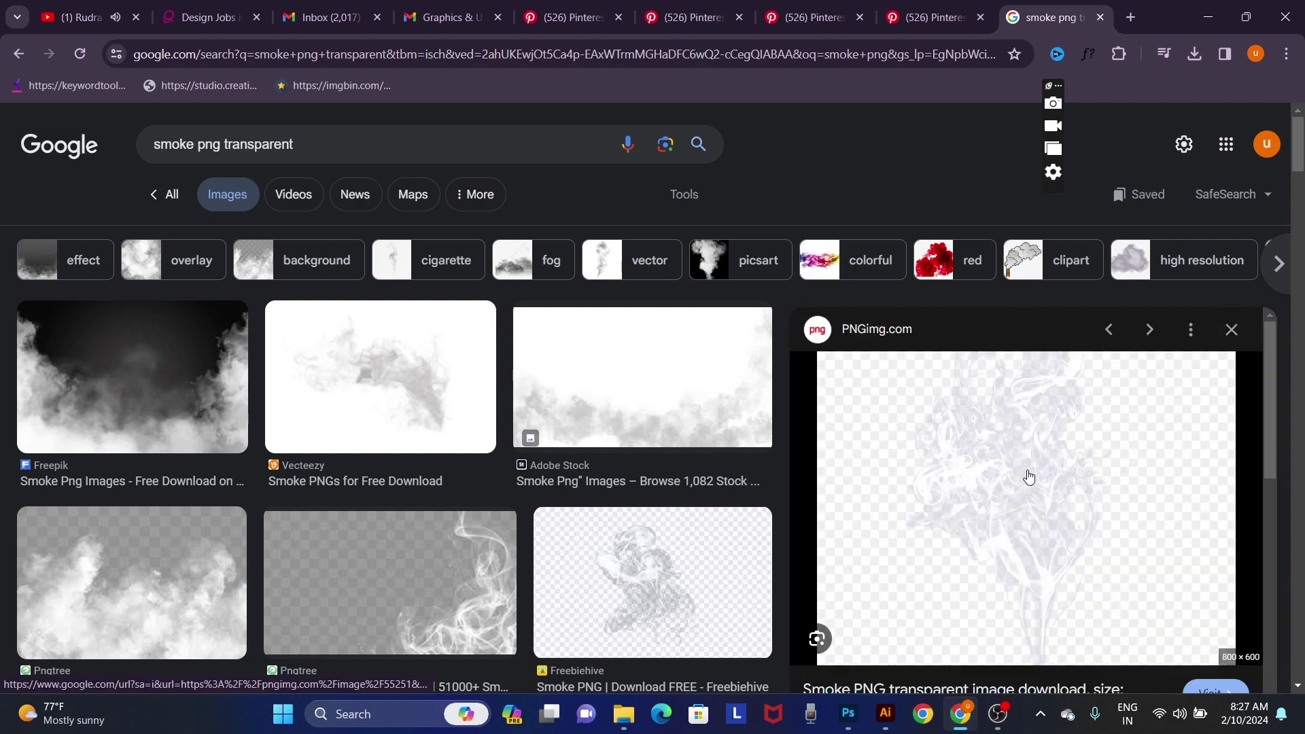
right_click(1024, 470)
left_click(1112, 319)
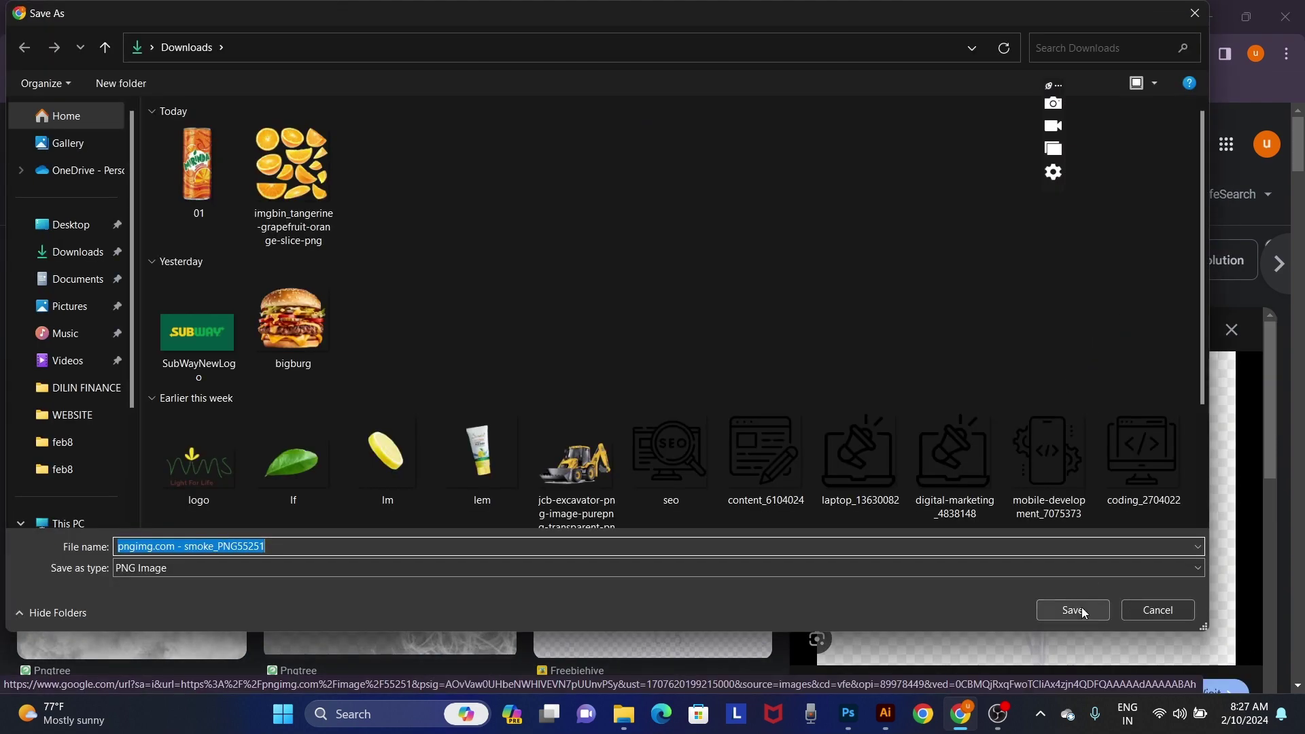
left_click(1068, 610)
key("alt+Tab")
Step: Open the downloaded smoke PNG and drag it into the poster above the can
key("ctrl+o")
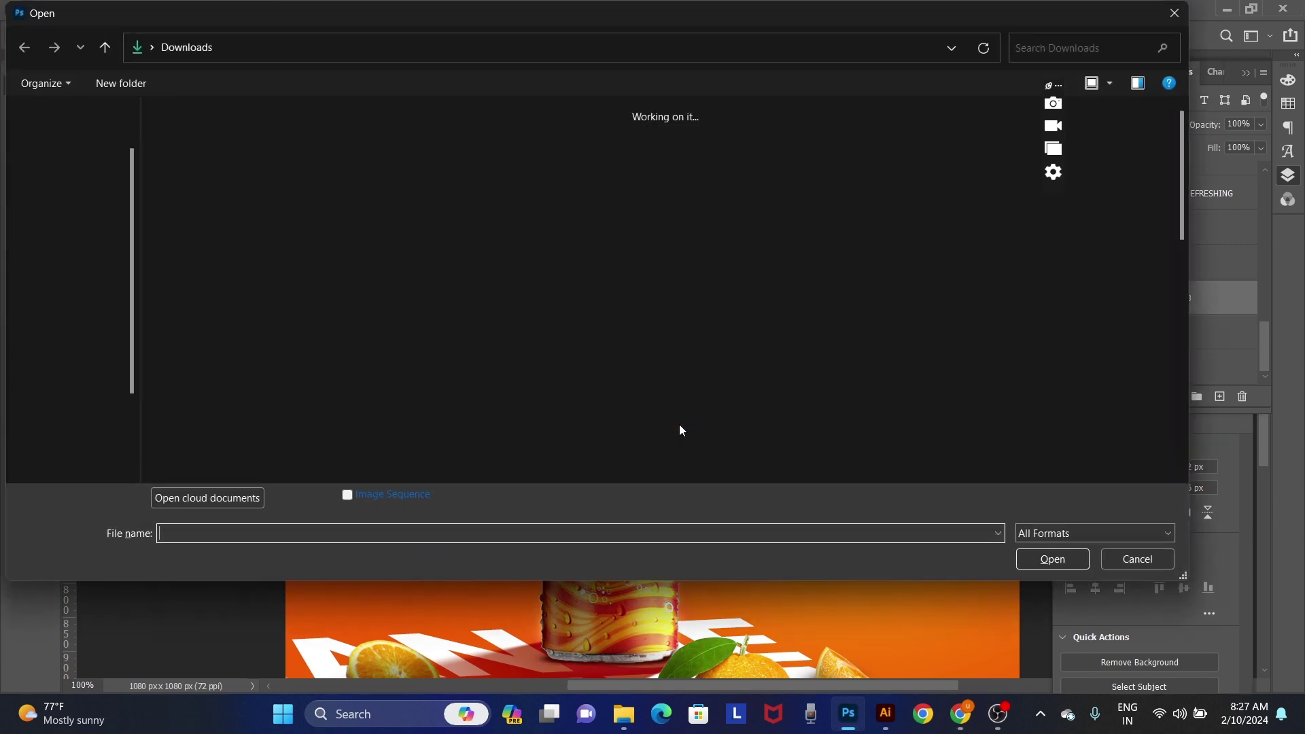
double_click(208, 190)
left_click_drag(655, 326, 651, 372)
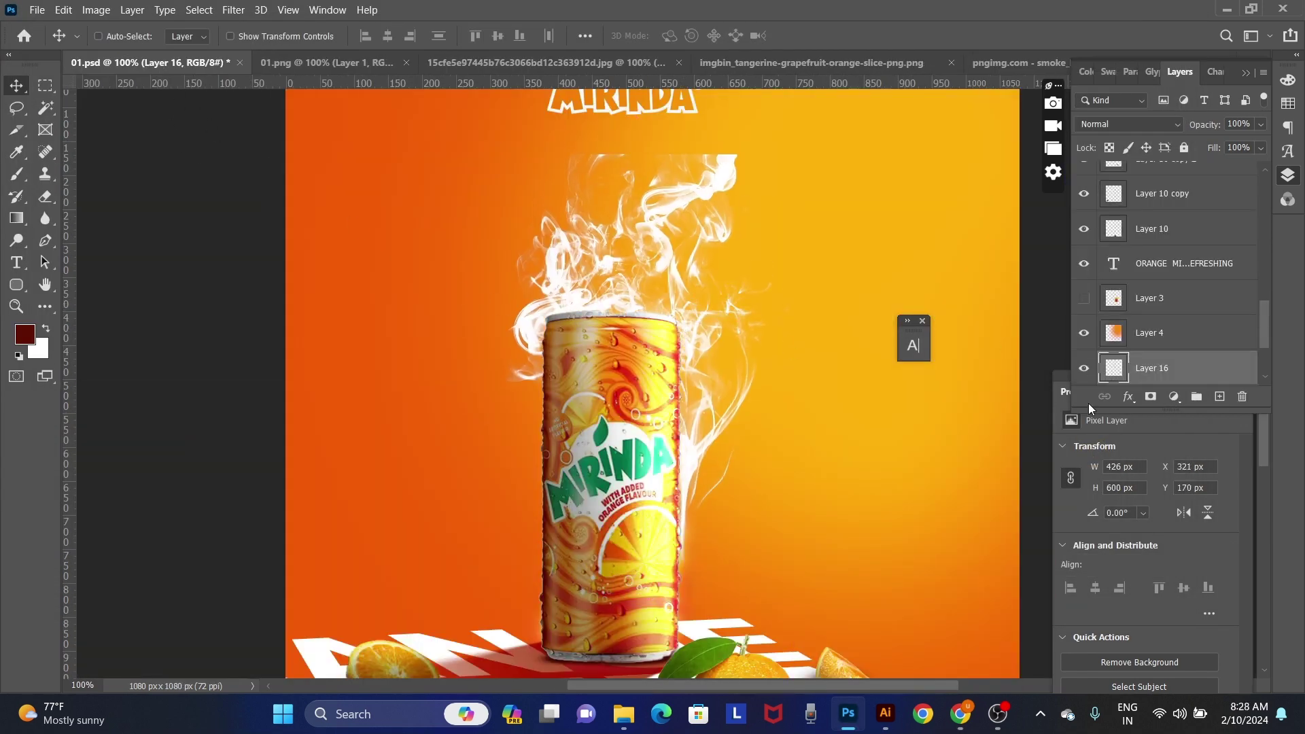
Step: Blend the smoke layer with Linear Light at 99% opacity
left_click(1128, 123)
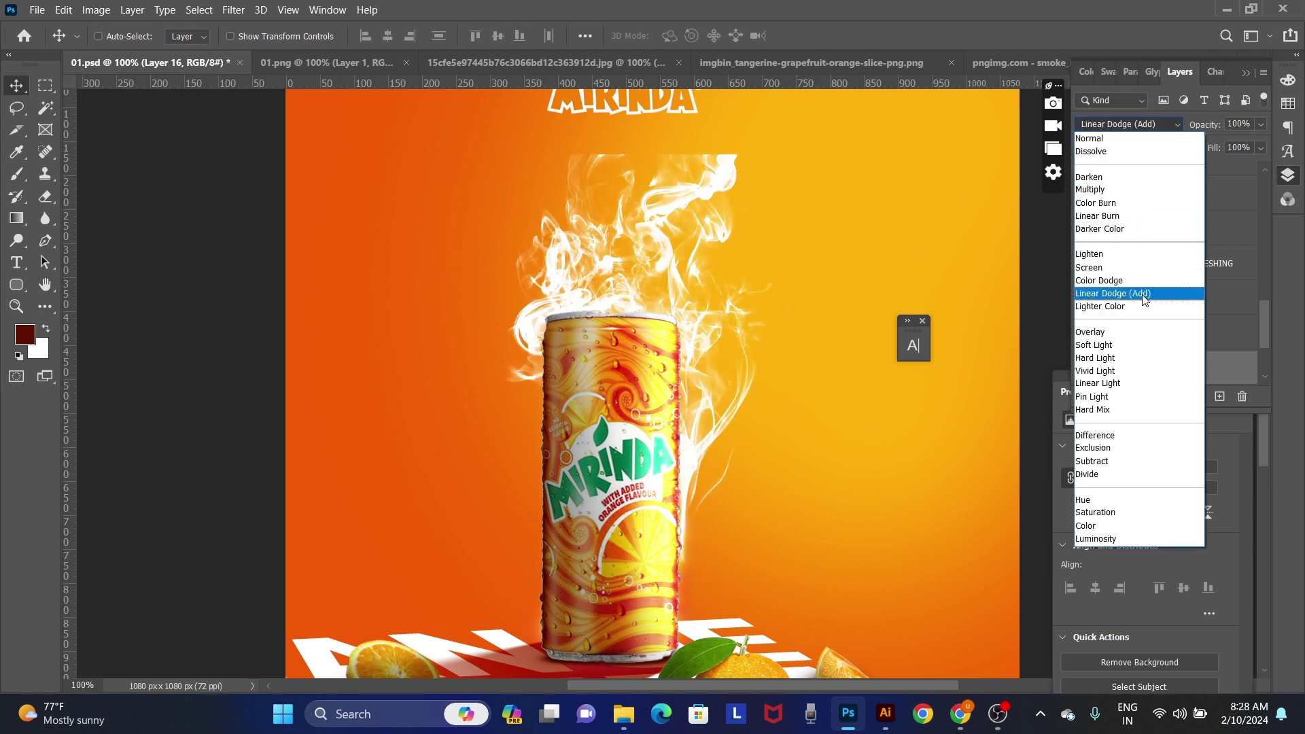
left_click(1148, 389)
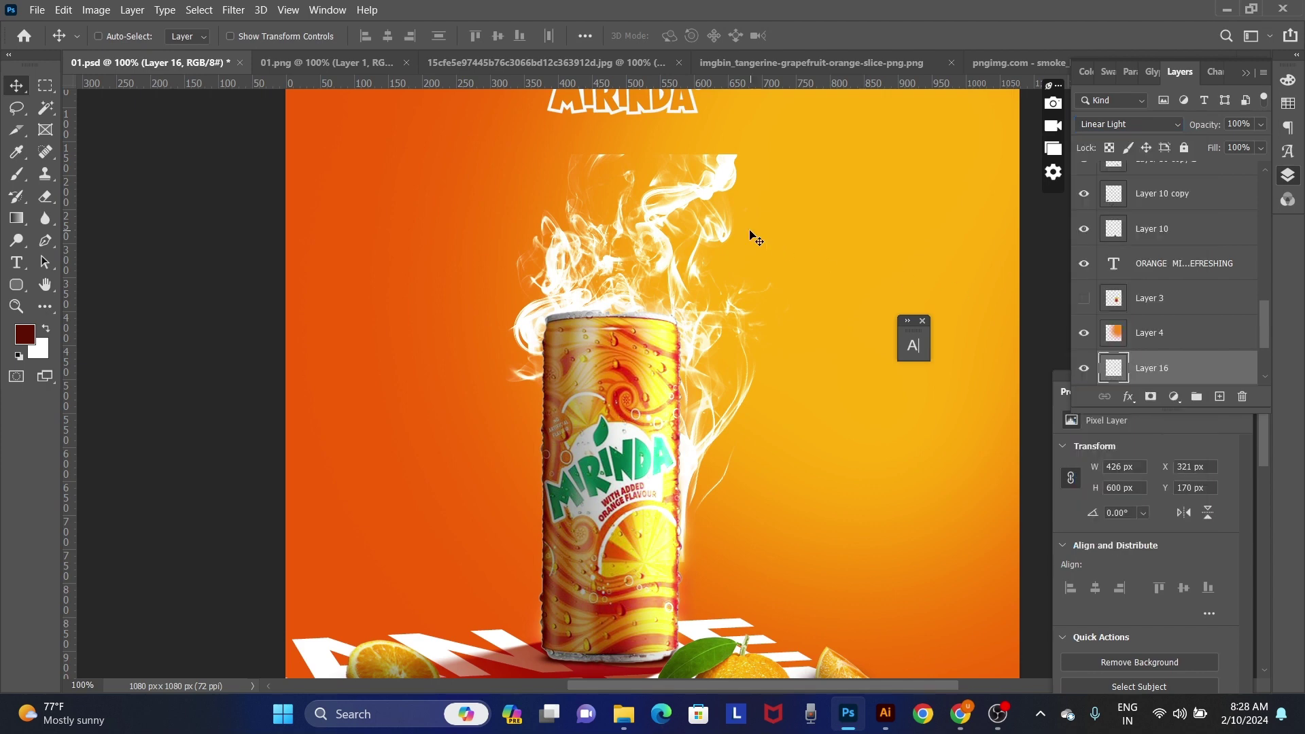
key("5")
key("5")
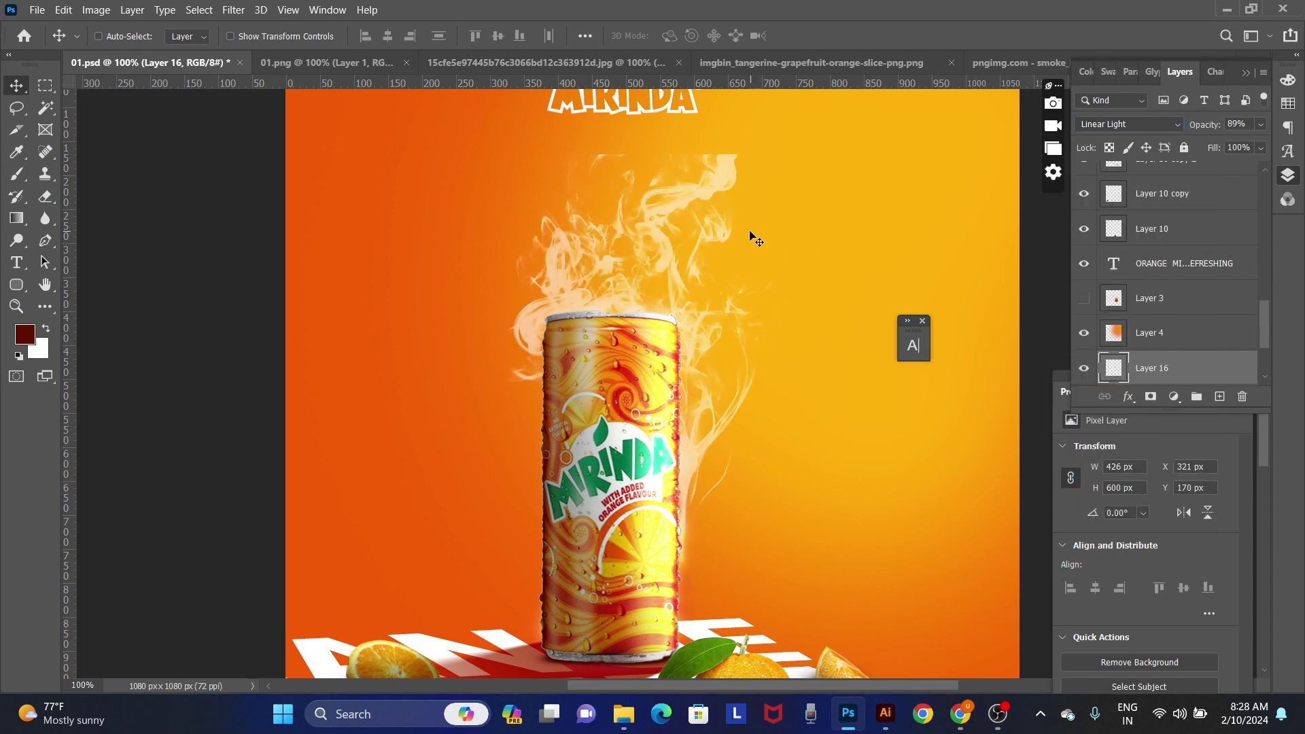
key("9")
key("9")
Step: Erase the top wisp of the smoke with the Eraser
key("e")
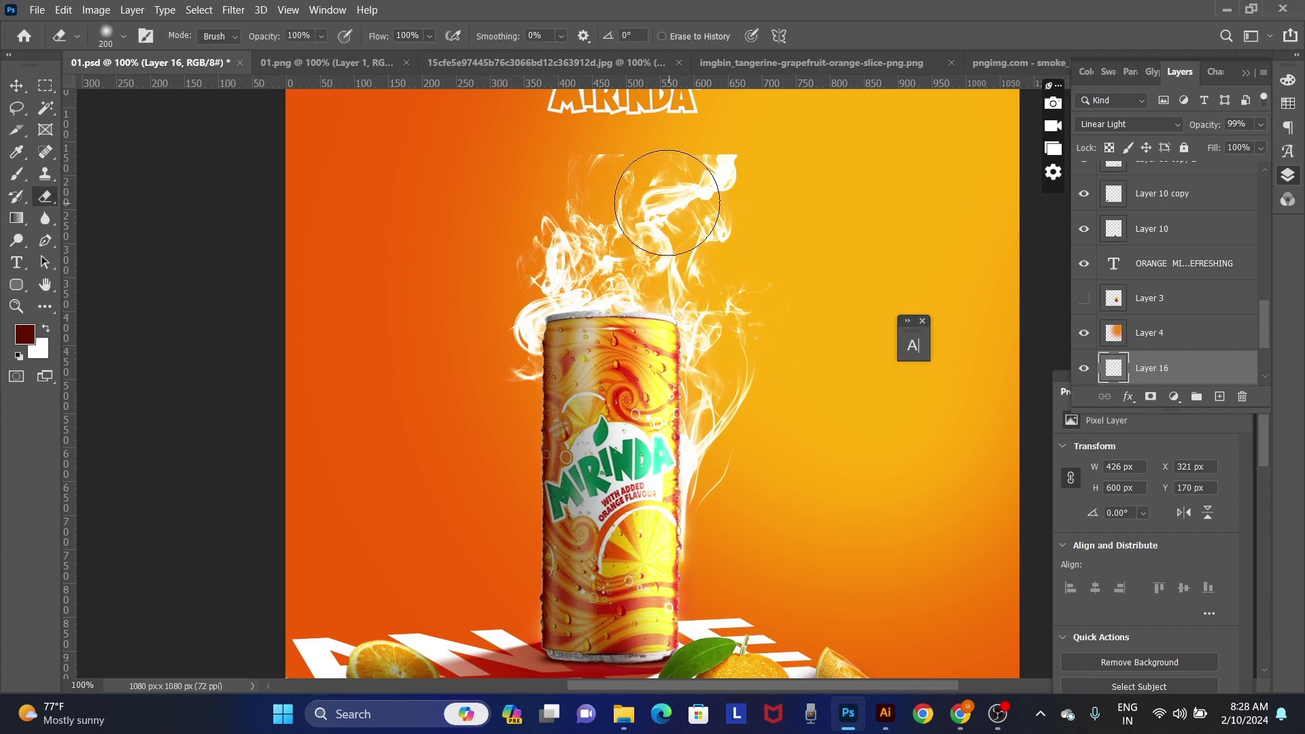
left_click_drag(737, 118, 751, 174)
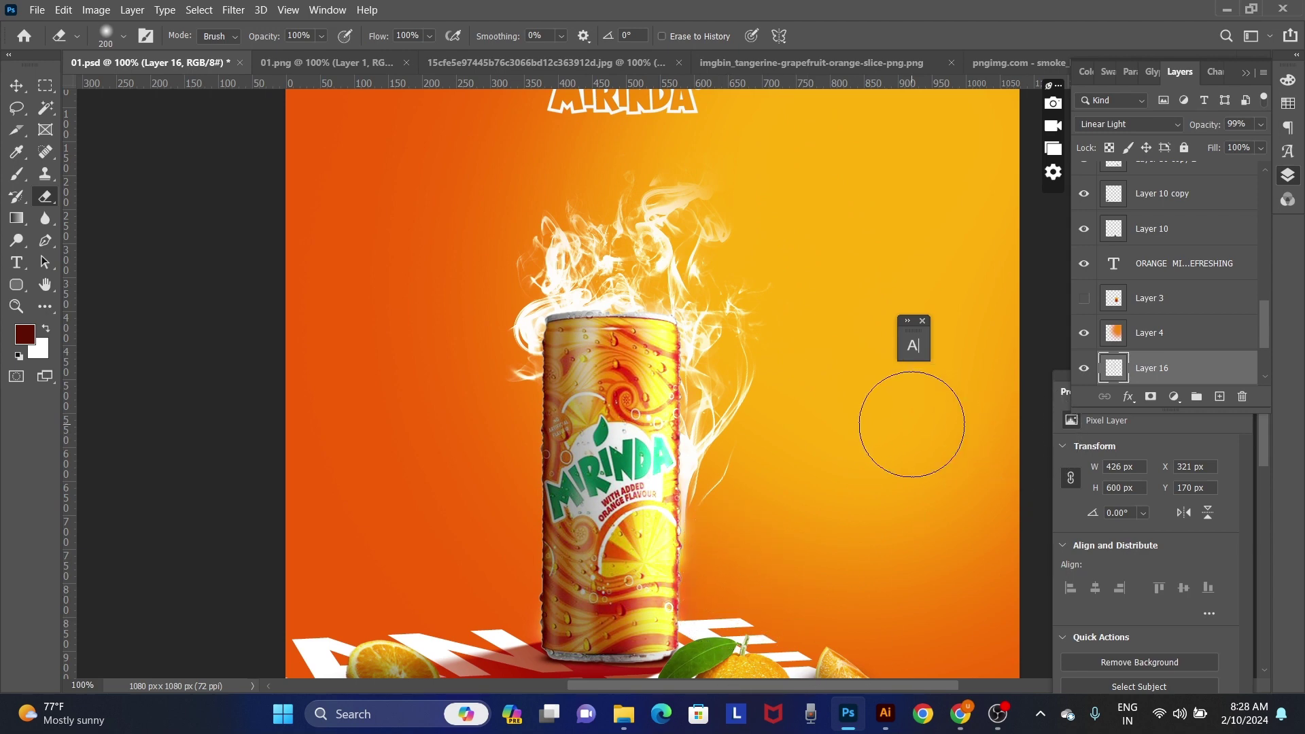
key("v")
key("ctrl+minus")
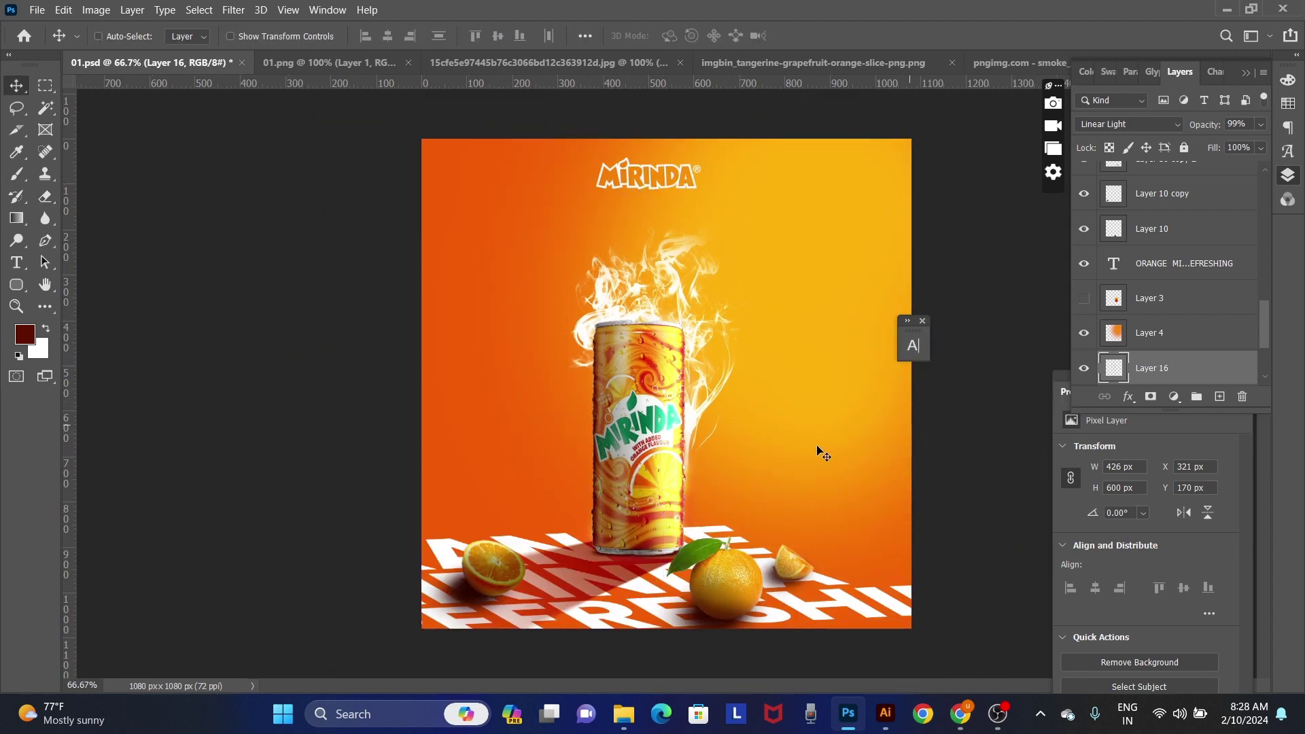
Step: Change Layer 16's smoke blend mode from Linear Light to Screen
scroll(768, 348, "up", 1)
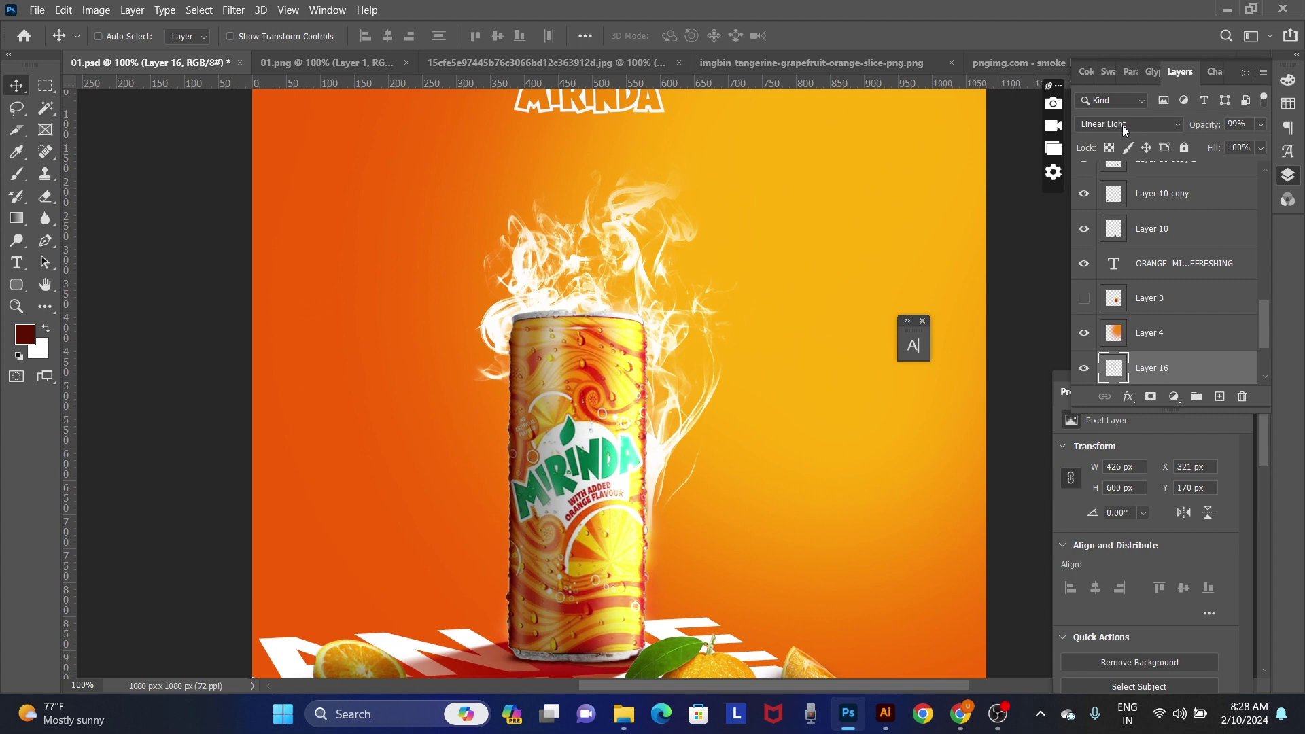
left_click(1180, 129)
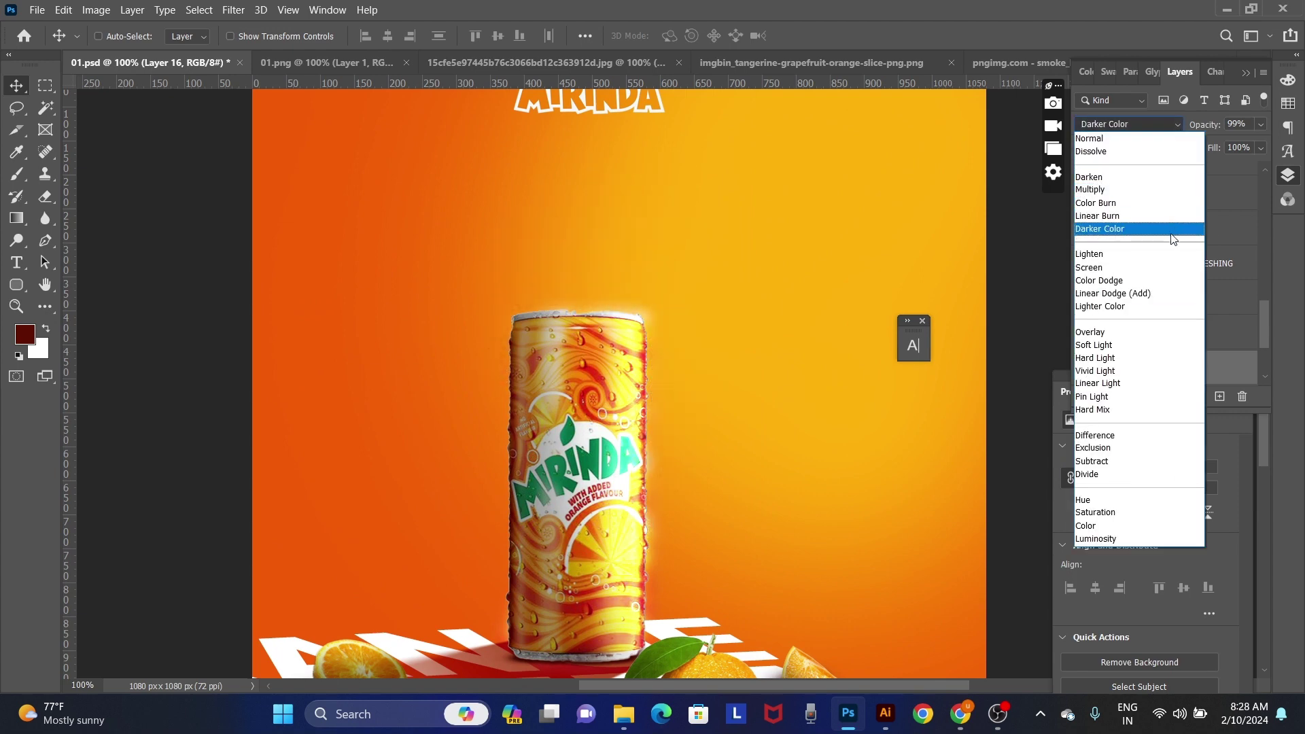
left_click(1171, 270)
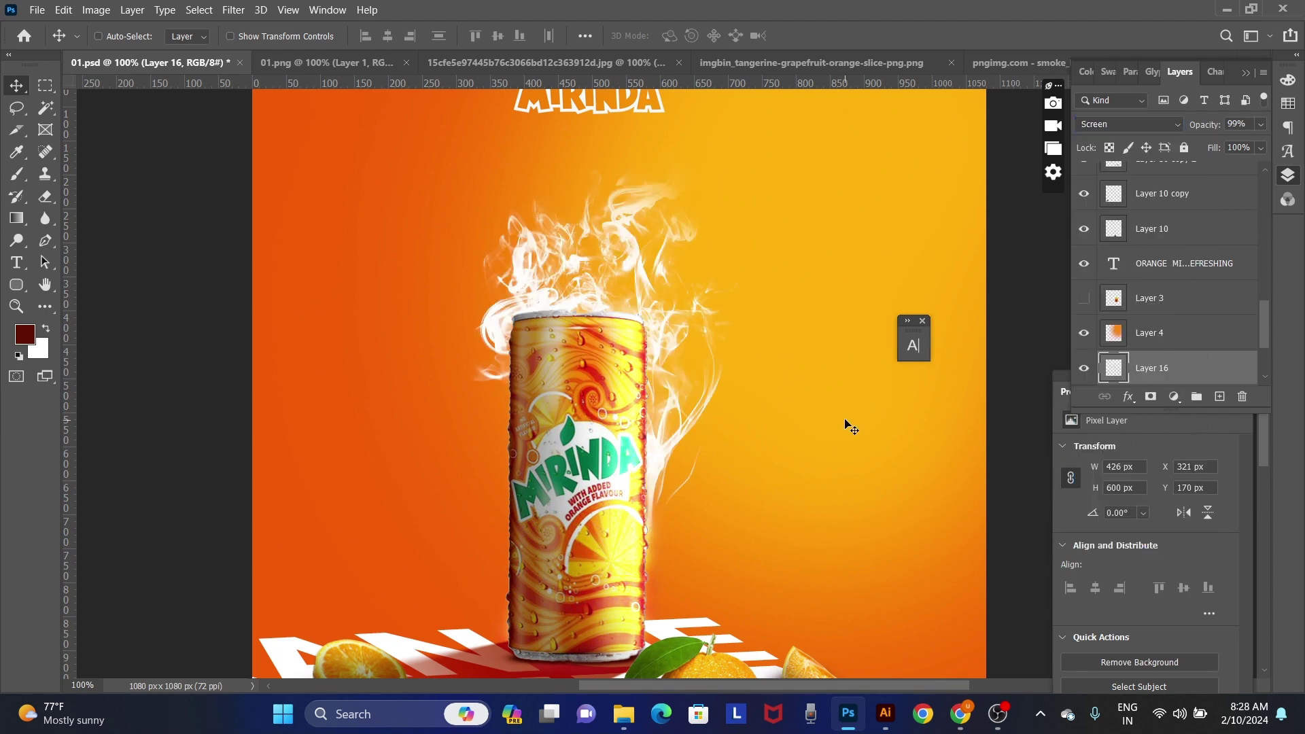
Step: Boost the smoke's contrast with a steeper S-shaped Curves adjustment
key("ctrl+m")
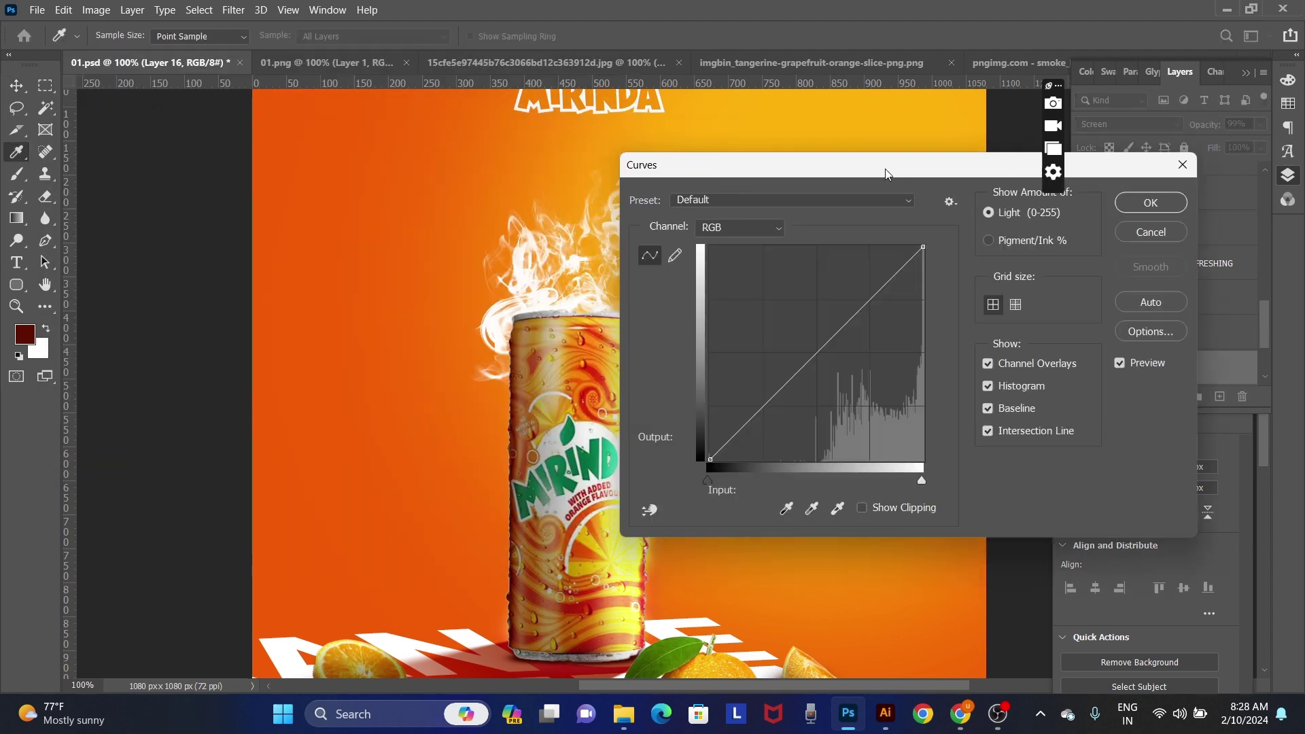
mouse_move(936, 341)
left_mouse_down()
mouse_move(960, 404)
mouse_move(962, 373)
left_mouse_up()
left_click_drag(907, 453, 867, 348)
key("Return")
Step: Reselect the smoke layer, Layer 16, from the canvas with the Move tool
right_click(1201, 361)
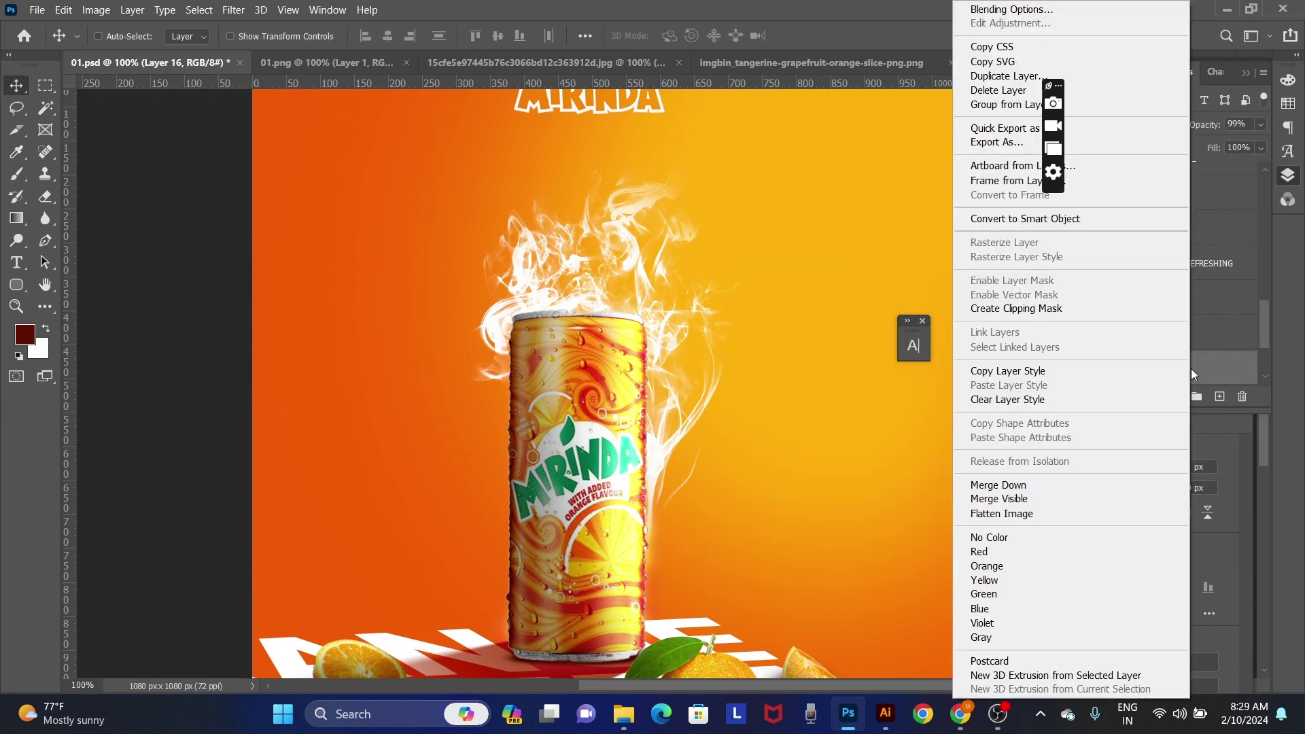
left_click(1026, 11)
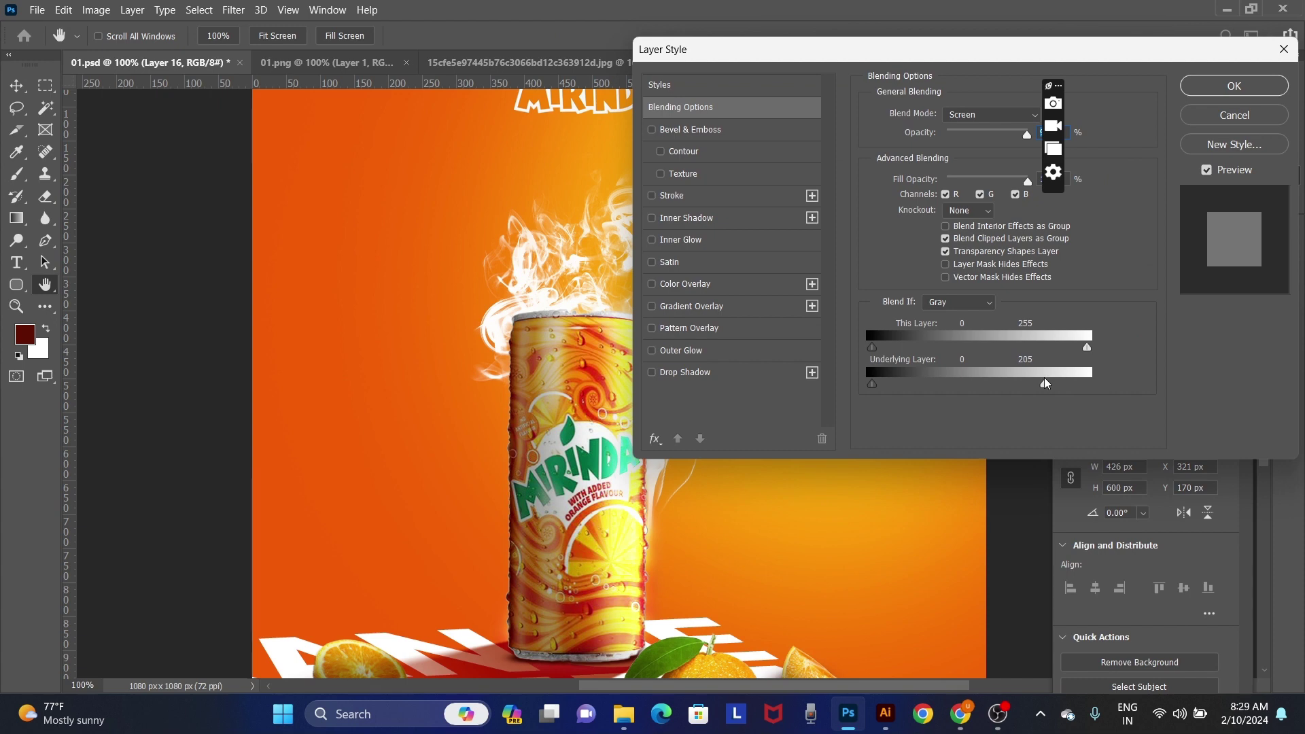
key("Return")
key("v")
left_click(533, 258, "ctrl")
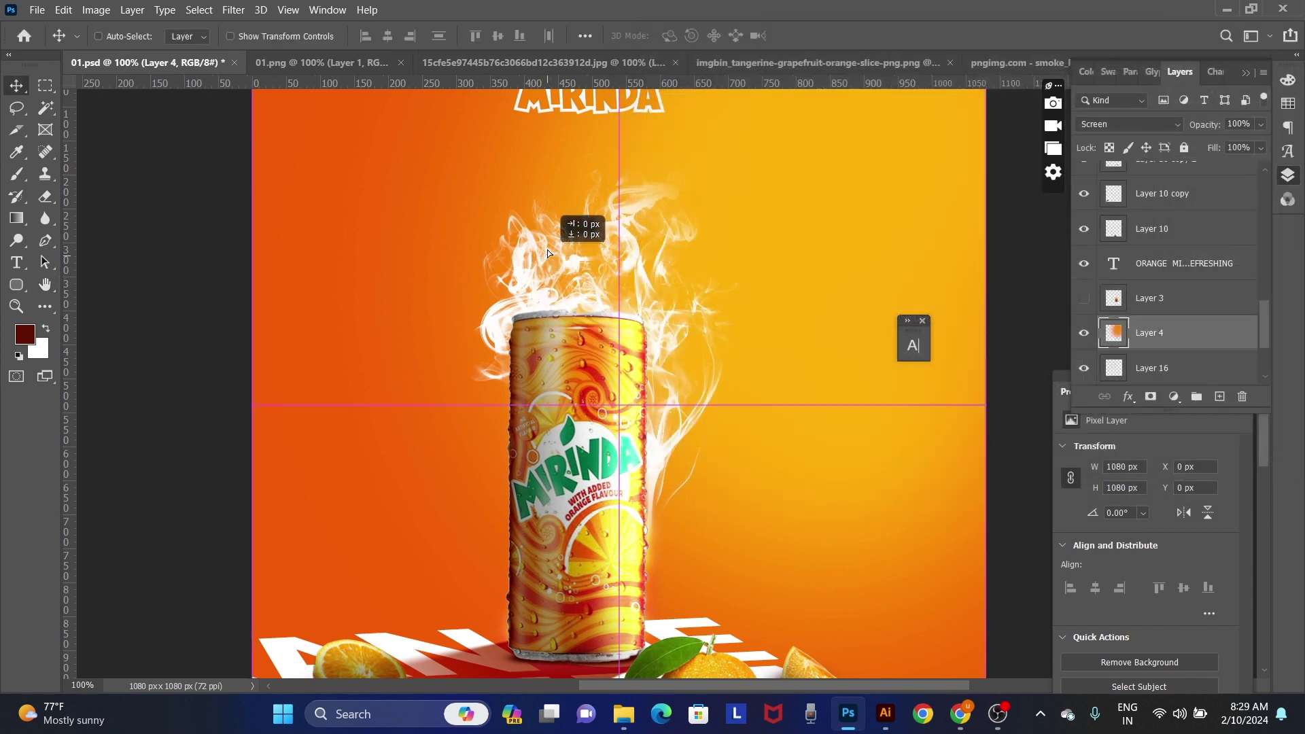
right_click(547, 296)
key("Escape")
right_click(553, 294)
left_click(571, 318)
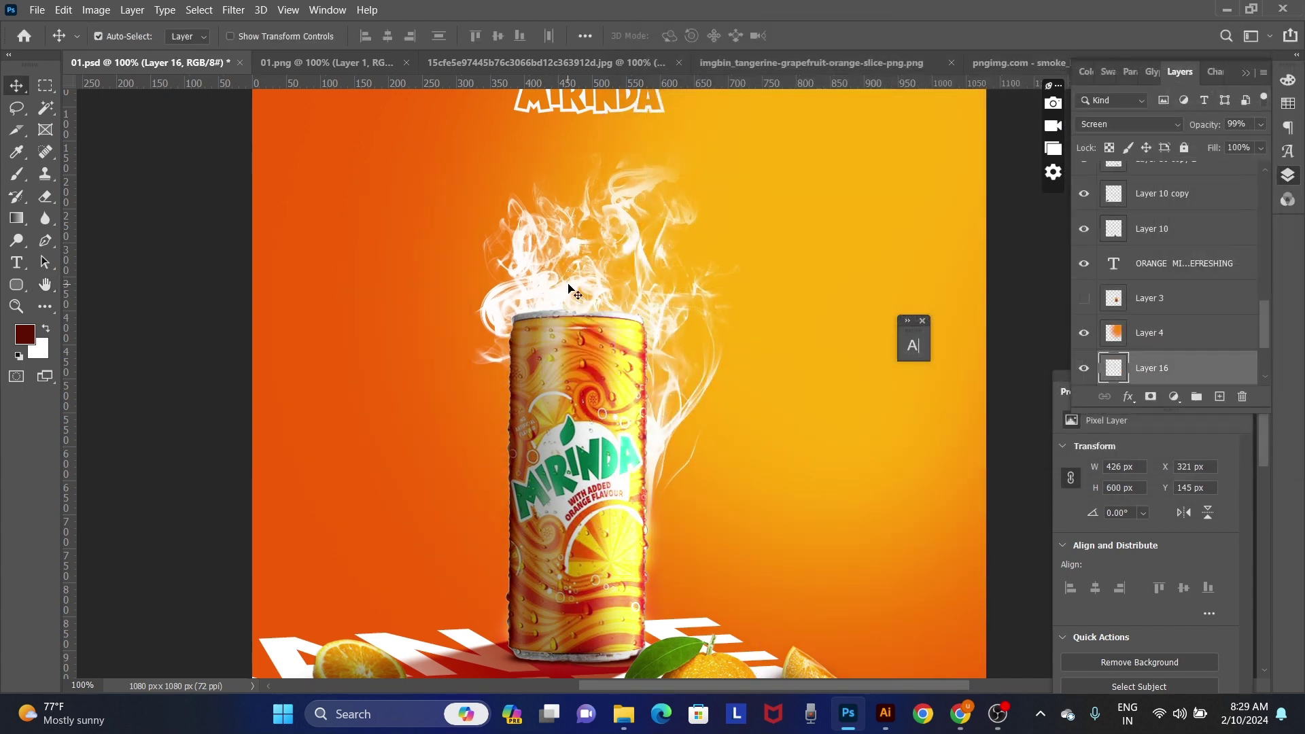
Step: Set Layer 16's Blend If underlying layer range to 100–170 in Blending Options
right_click(1201, 368)
left_click(1005, 7)
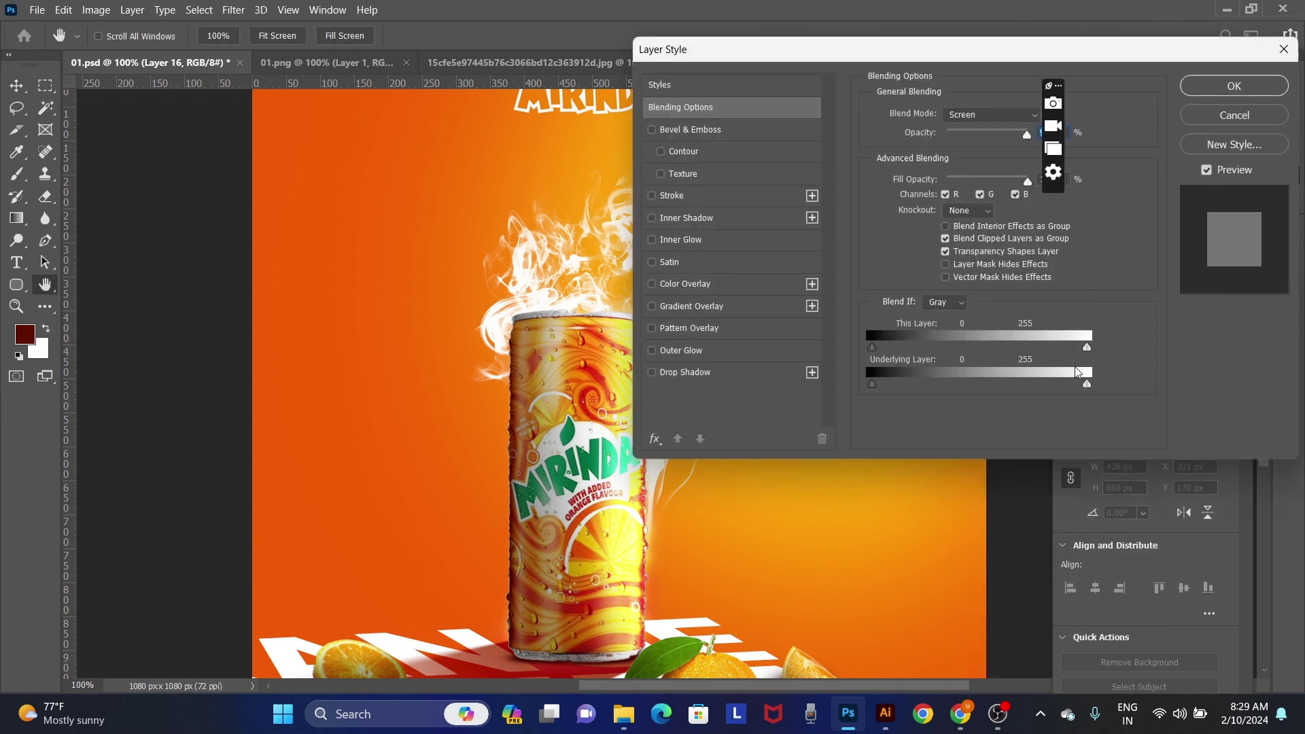
left_click_drag(1086, 384, 1015, 384)
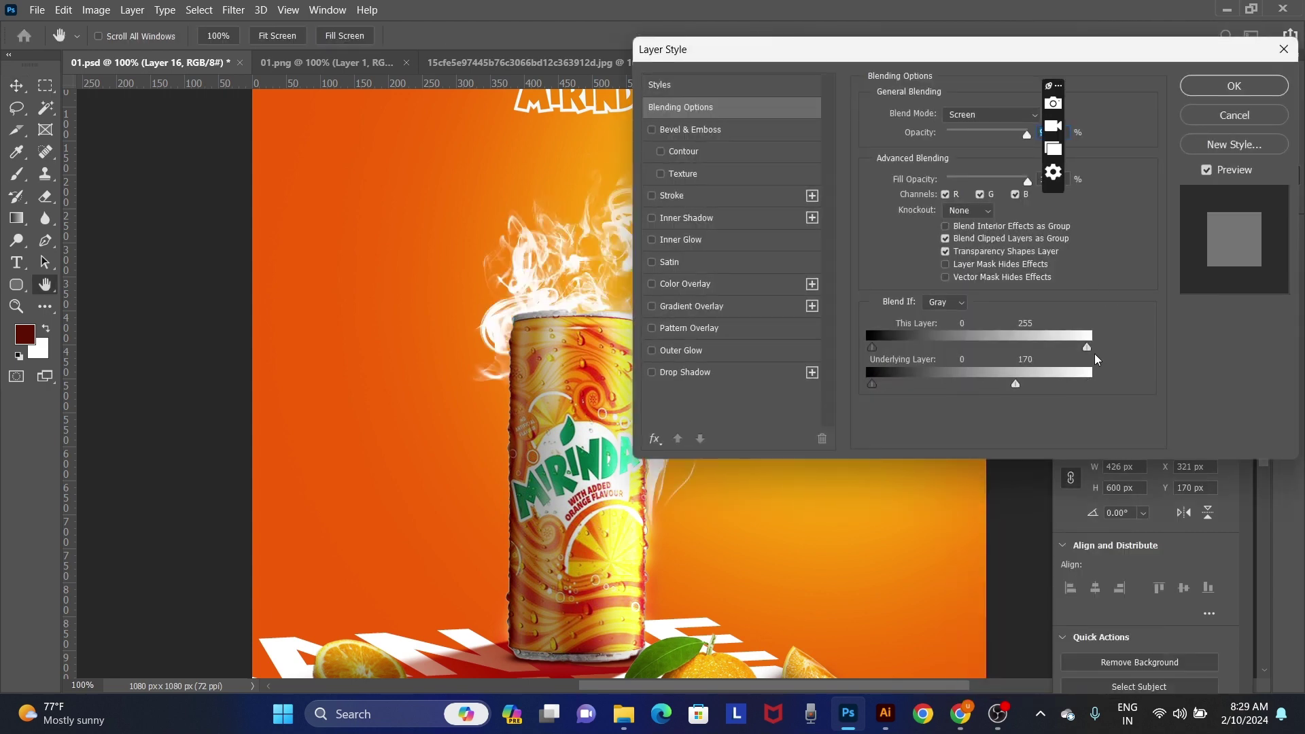
mouse_move(1087, 347)
left_mouse_down()
mouse_move(1042, 347)
mouse_move(1088, 348)
left_mouse_up()
left_click_drag(876, 384, 956, 383)
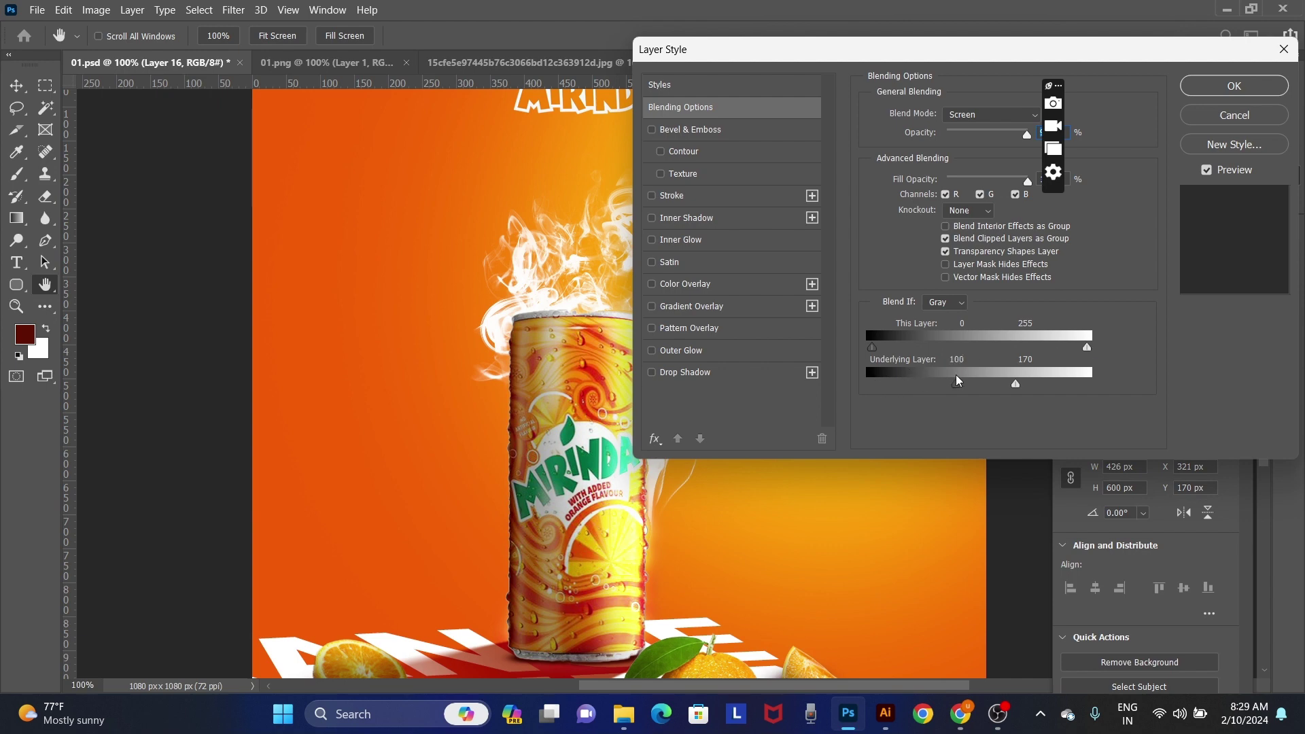
left_click(1217, 90)
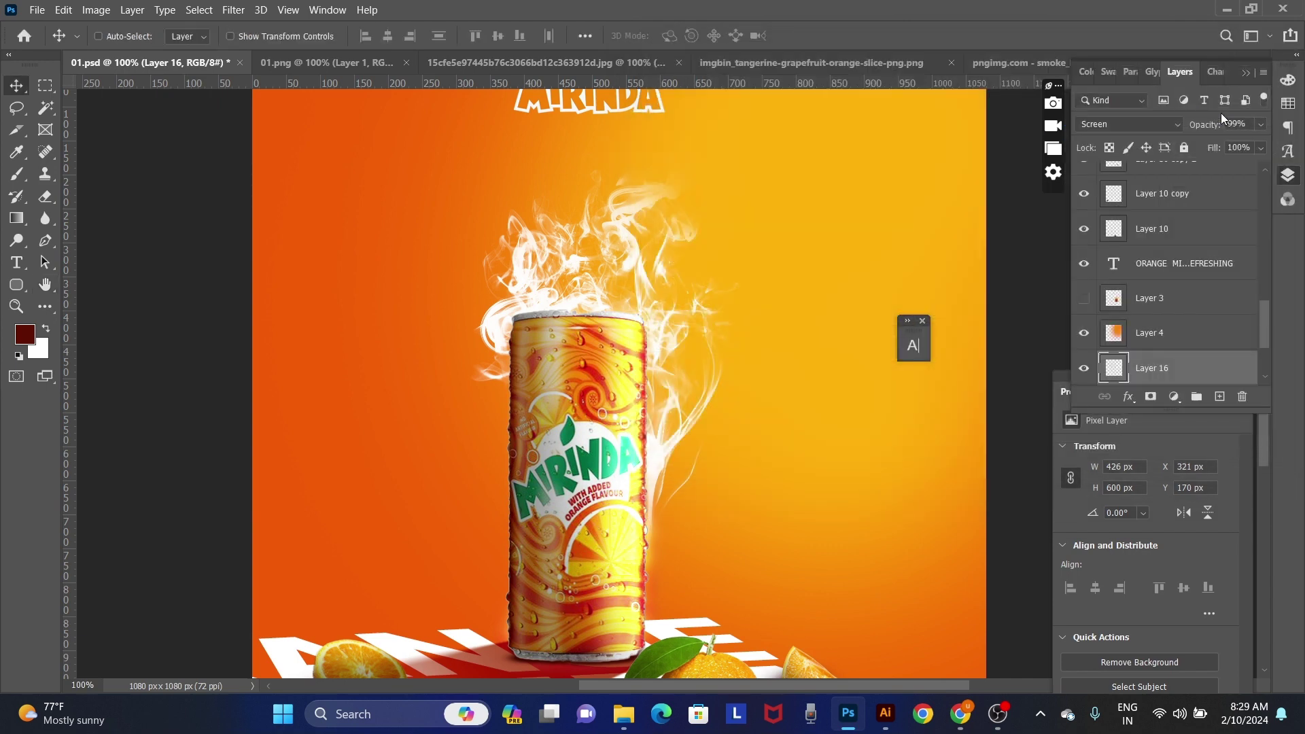
left_click(1131, 125)
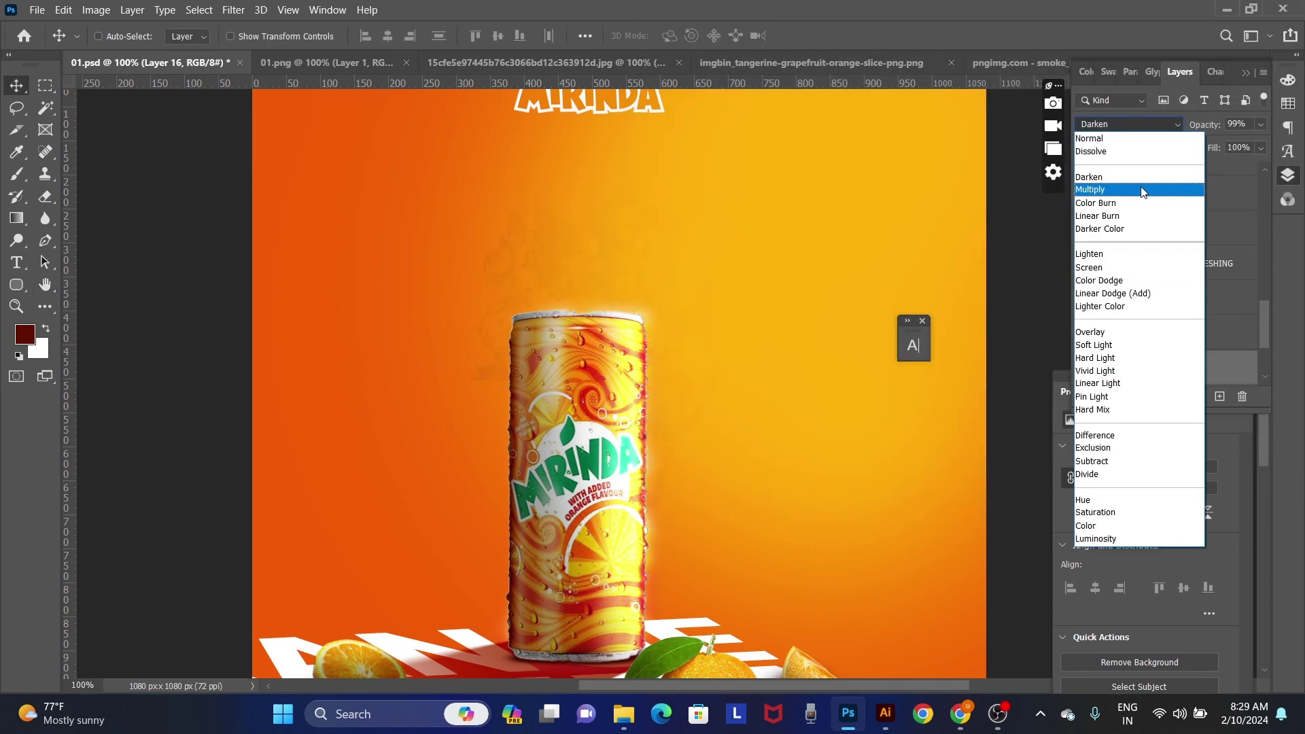
Step: Switch the smoke to Color Dodge, scale it to about 81% and place it on the can top
left_click(1163, 289)
scroll(760, 399, "down", 1)
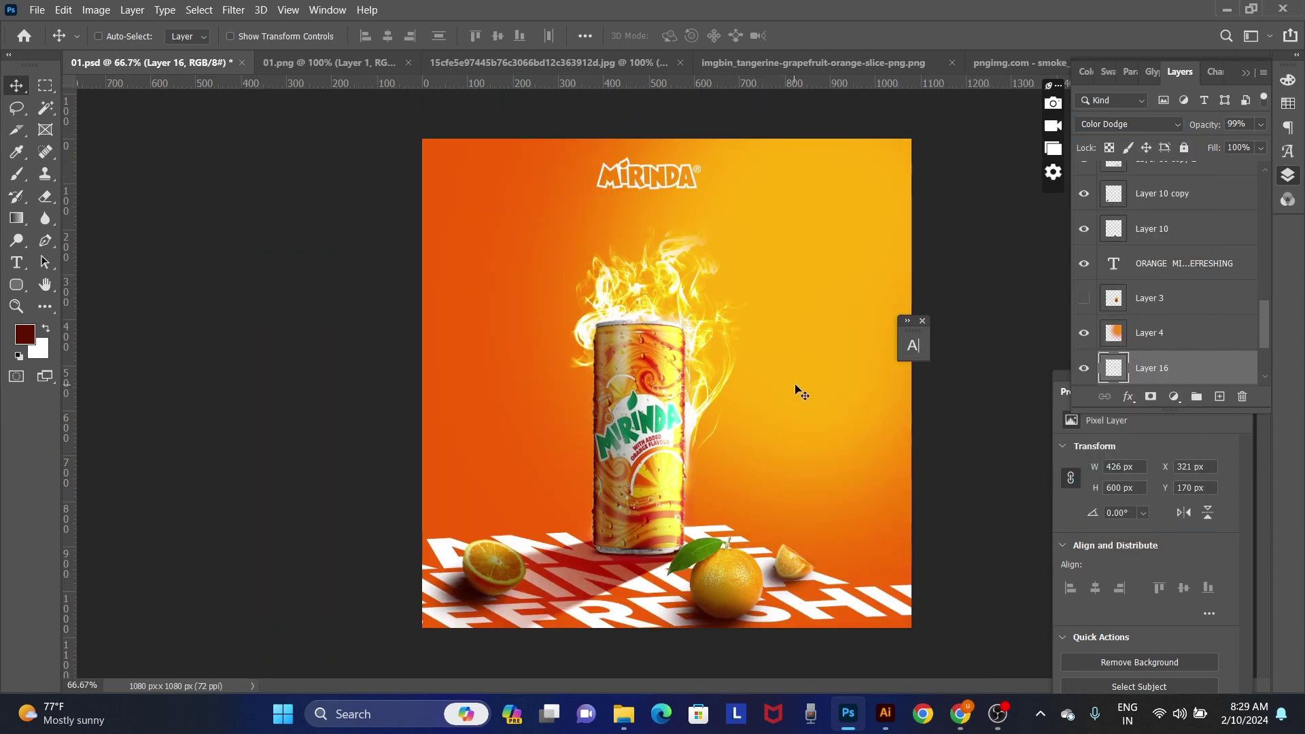
key("ctrl+t")
left_click_drag(757, 215, 724, 266)
mouse_move(706, 376)
left_mouse_down()
mouse_move(734, 356)
mouse_move(724, 350)
left_mouse_up()
key("Return")
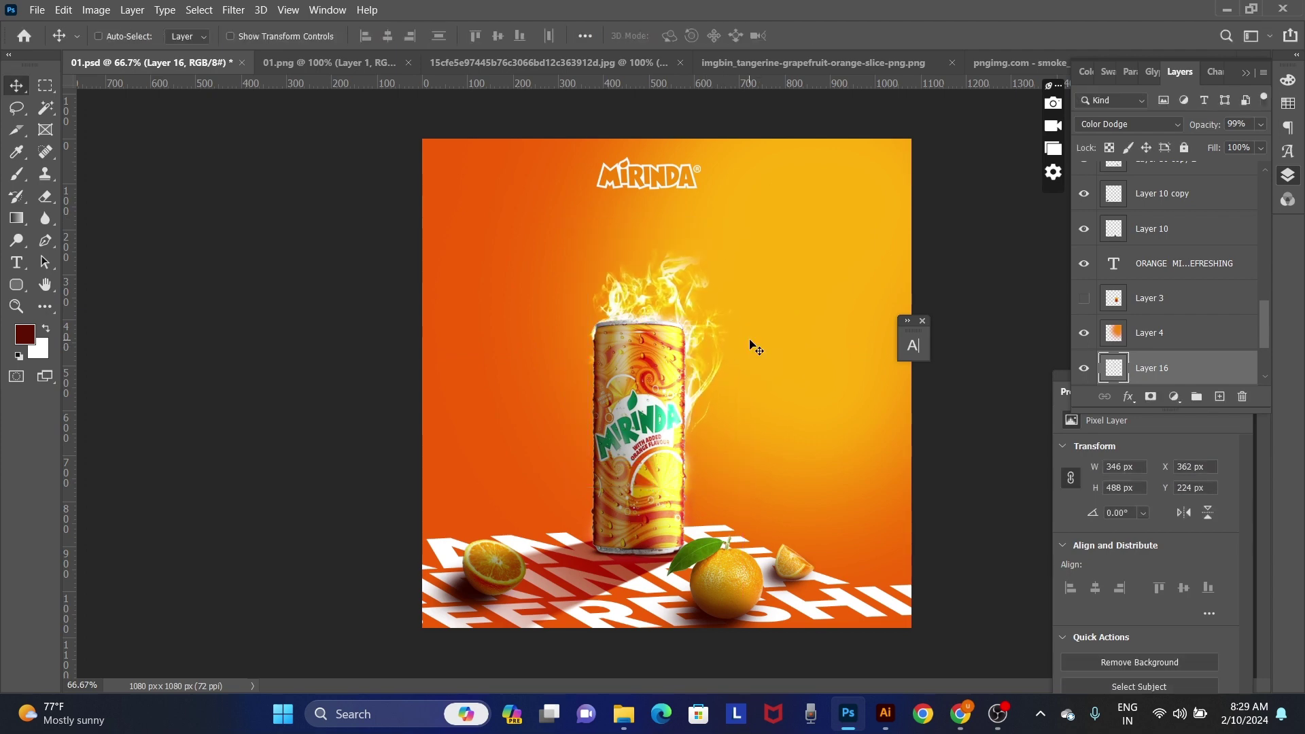